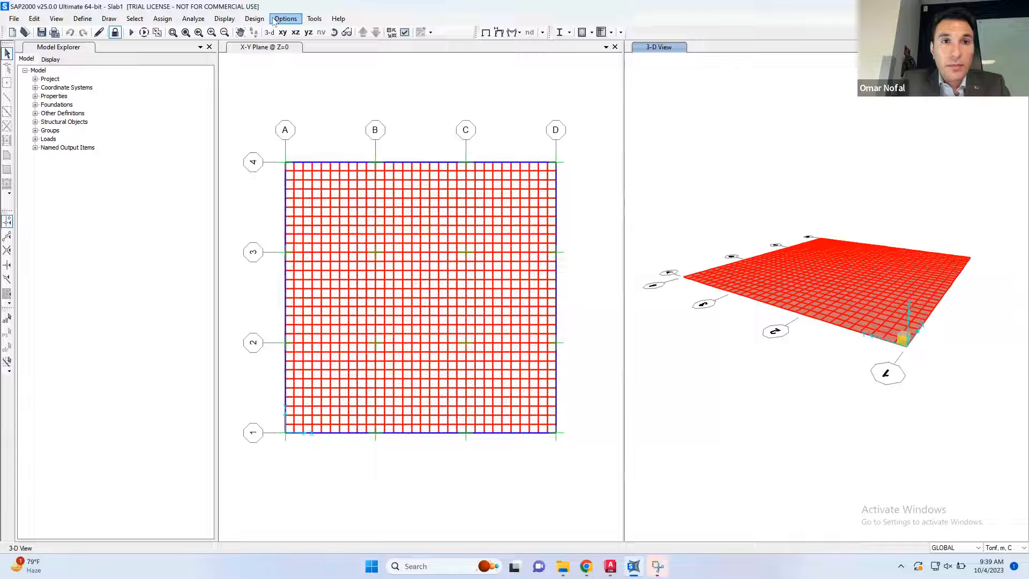
Display the slab's deformed shape for COMB1 with Uz contours drawn on the objects.
{"action": "left_click", "coordinate": [224, 19]}
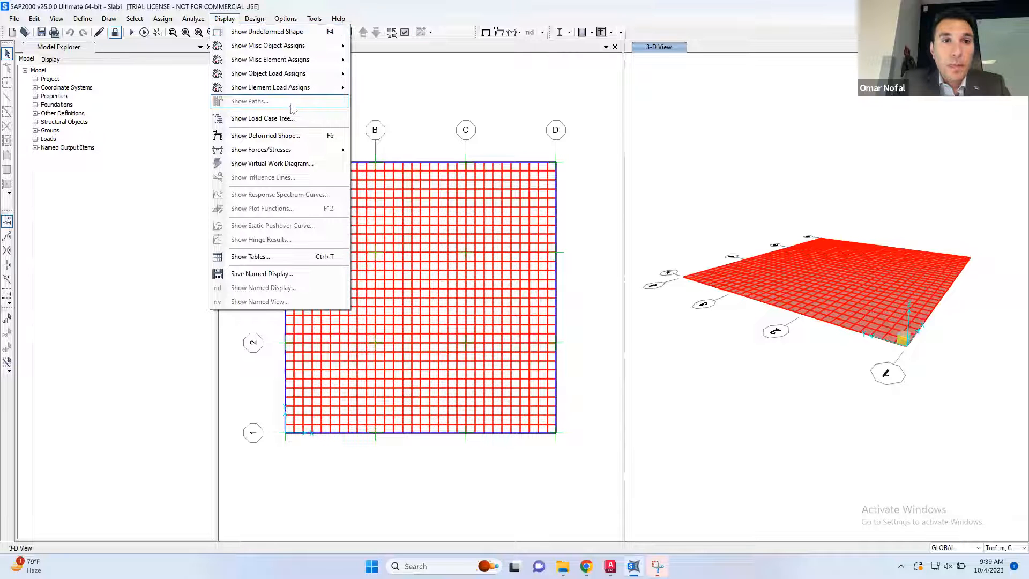
{"action": "key", "text": "Return"}
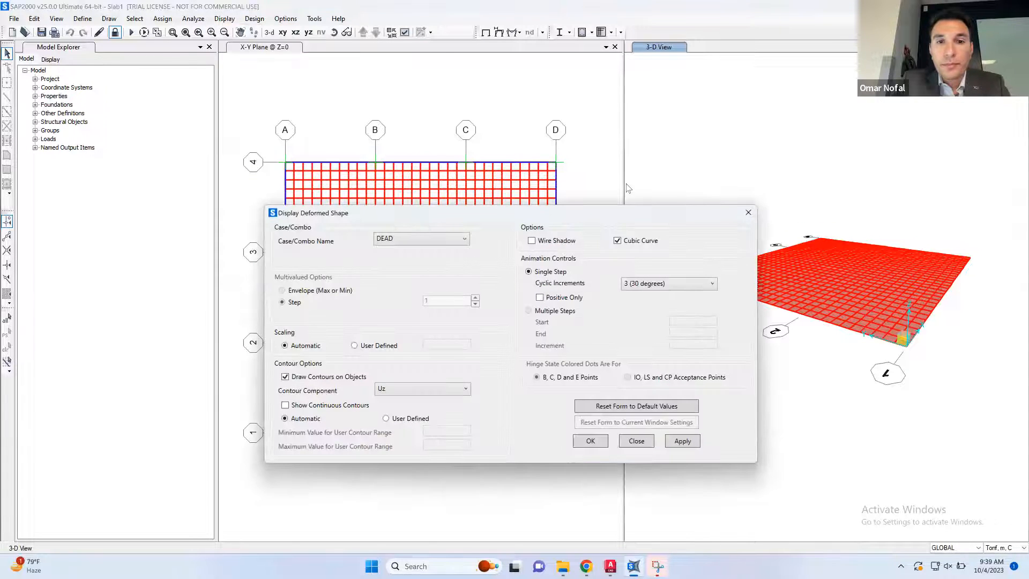
{"action": "left_click", "coordinate": [423, 239]}
{"action": "left_click", "coordinate": [427, 273]}
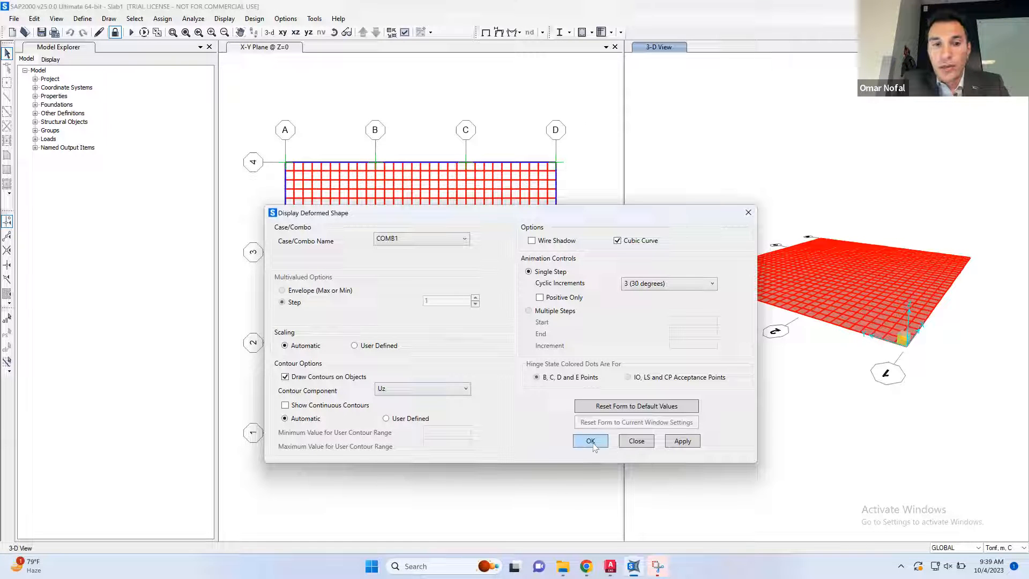
{"action": "left_click", "coordinate": [691, 444]}
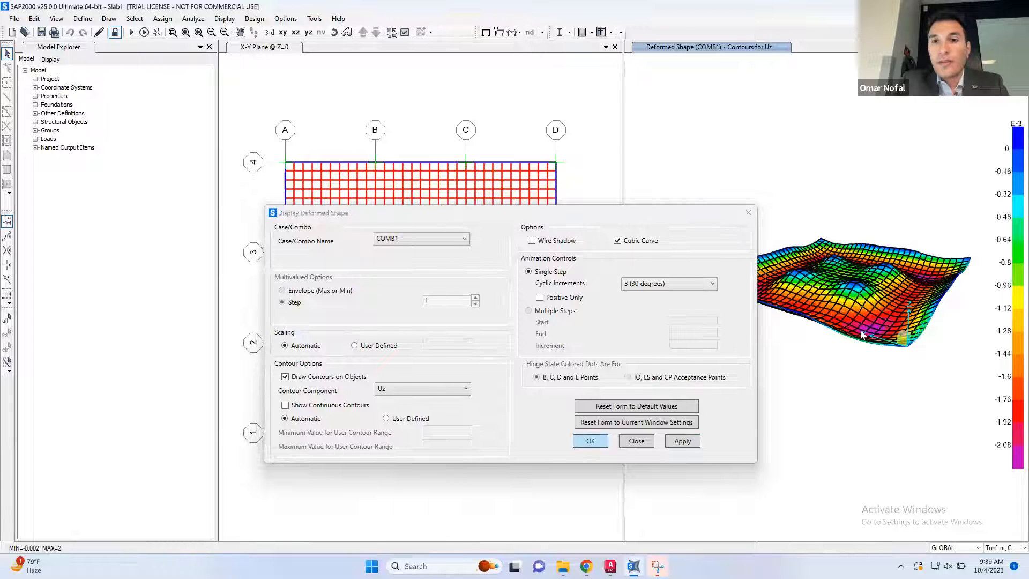
Examine the joint displacement at the most deflected area of the slab's front corner panel in the 3-D deformed shape.
{"action": "middle_click_drag", "start_coordinate": [890, 321], "coordinate": [862, 365]}
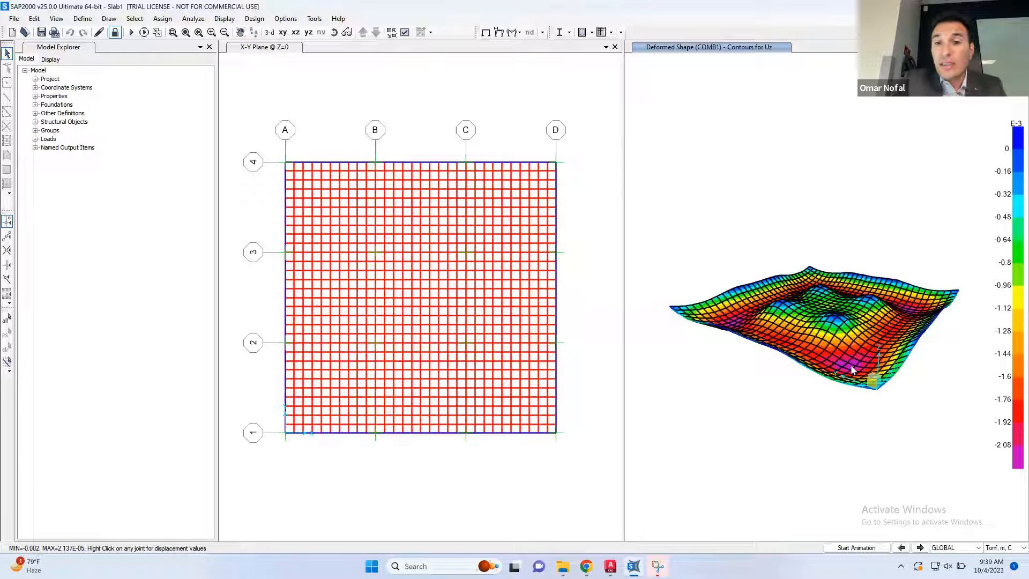
{"action": "middle_click_drag", "start_coordinate": [850, 365], "coordinate": [853, 370], "text": "shift"}
{"action": "scroll", "coordinate": [852, 366], "scroll_direction": "up", "scroll_amount": 2}
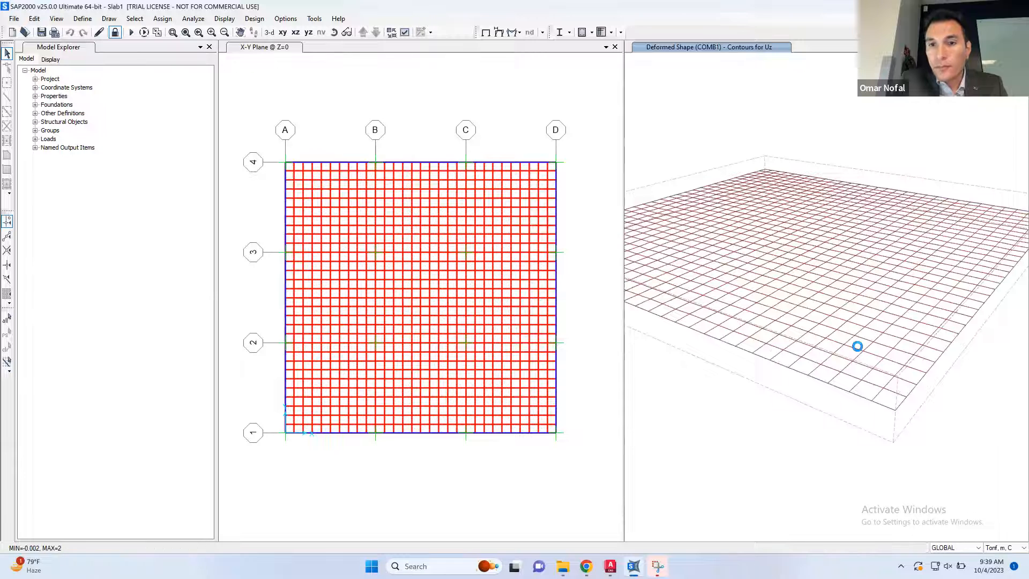
{"action": "right_click", "coordinate": [842, 362]}
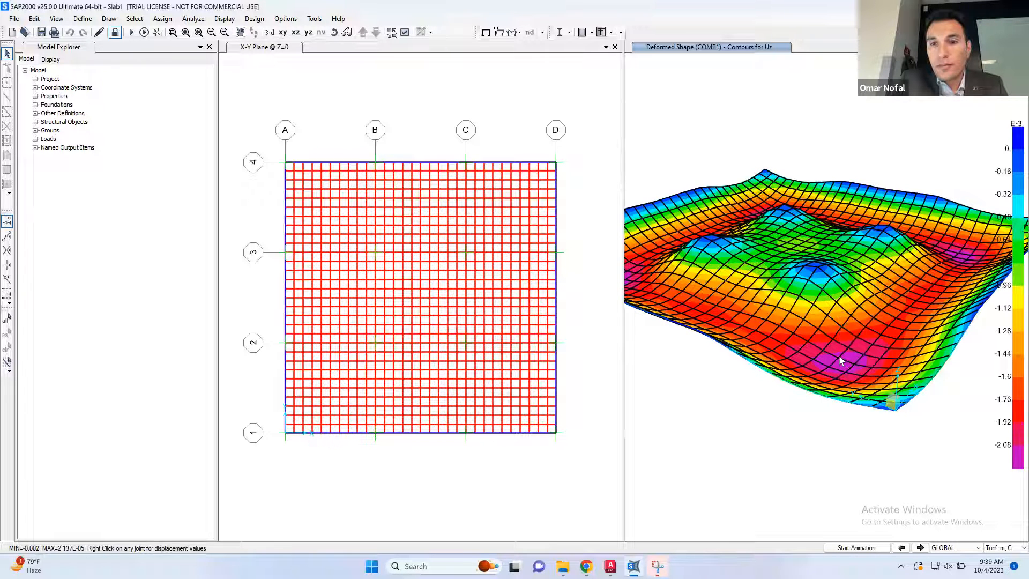
{"action": "right_click", "coordinate": [839, 356]}
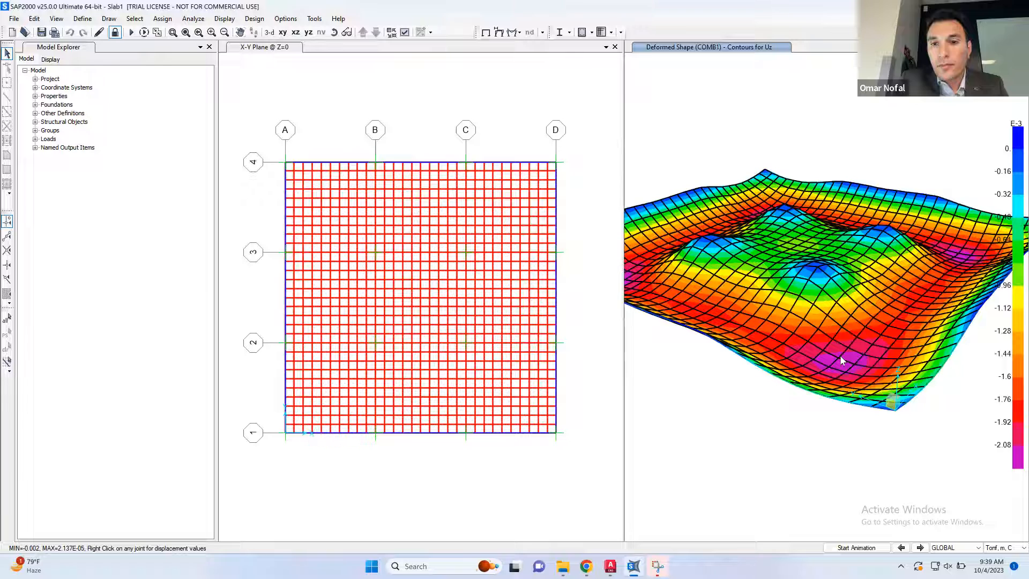
{"action": "right_click", "coordinate": [840, 359]}
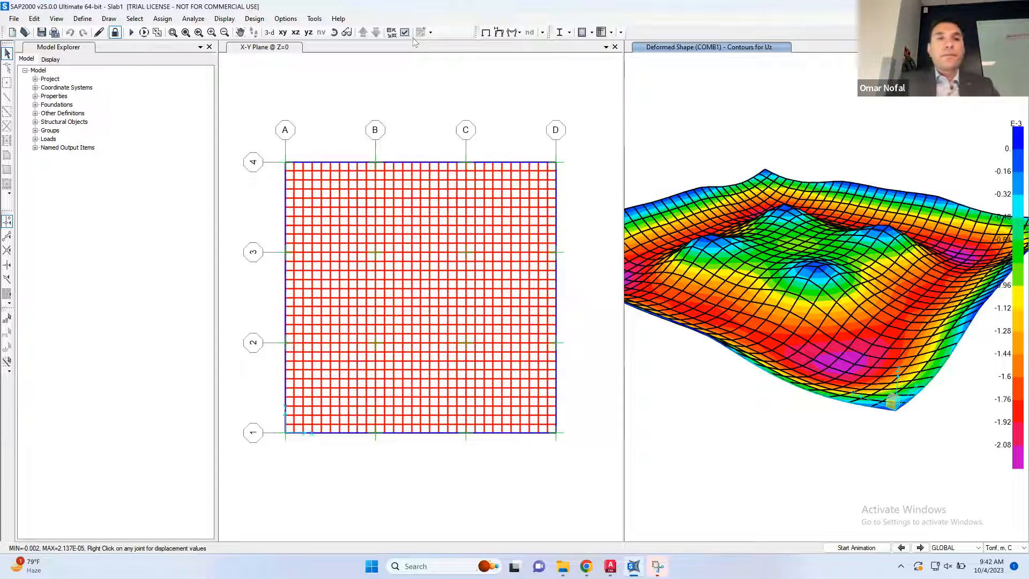
Display the shell resultant force contours for component M11 under COMB1, averaged at all joints.
{"action": "left_click", "coordinate": [225, 18]}
{"action": "mouse_move", "coordinate": [297, 152]}
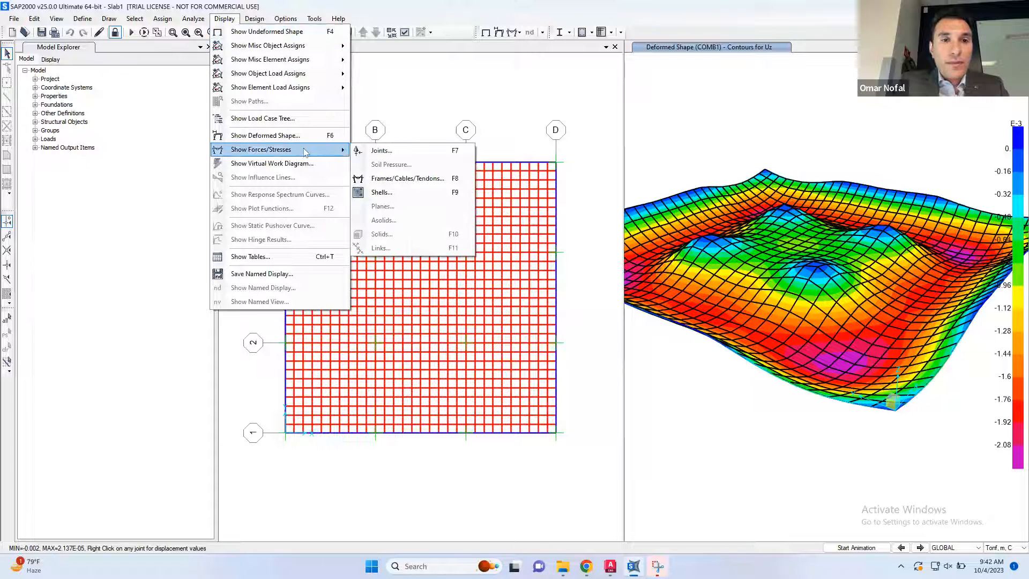
{"action": "left_click", "coordinate": [409, 194]}
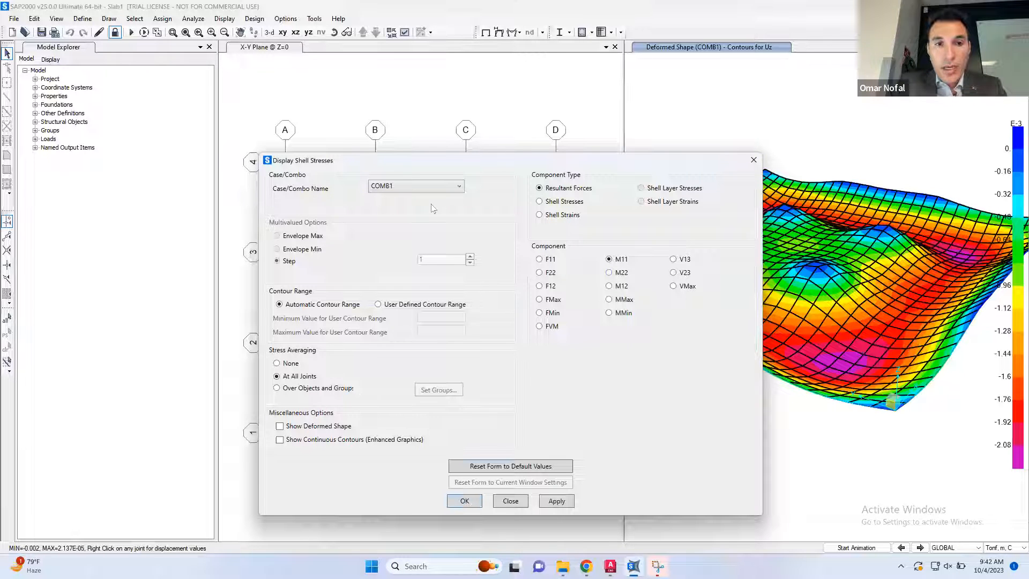
{"action": "left_click", "coordinate": [465, 500]}
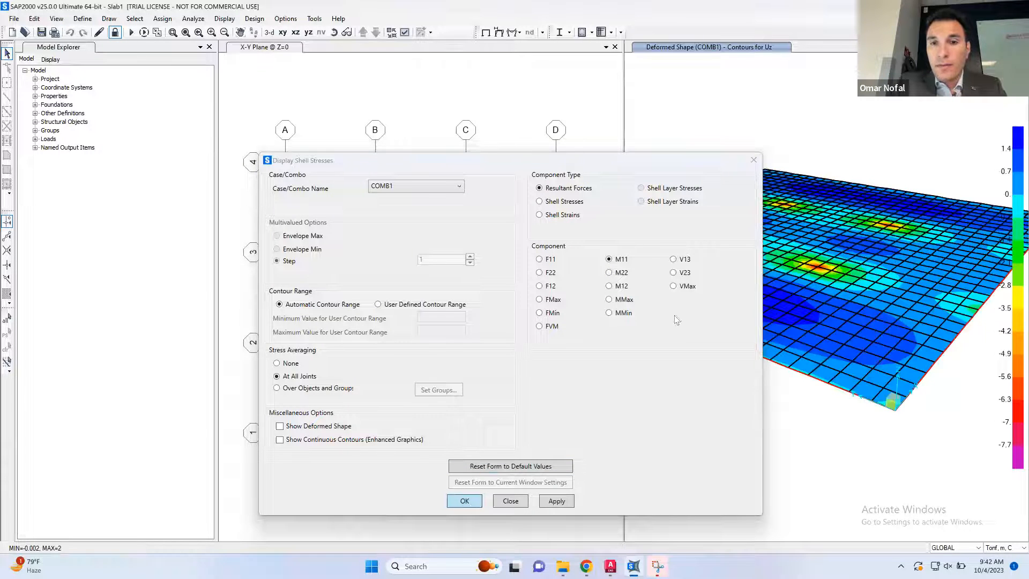
Show the M11 diagram in XY plan, close the separate X-Y plane view, and enlarge the slab.
{"action": "left_click", "coordinate": [285, 34]}
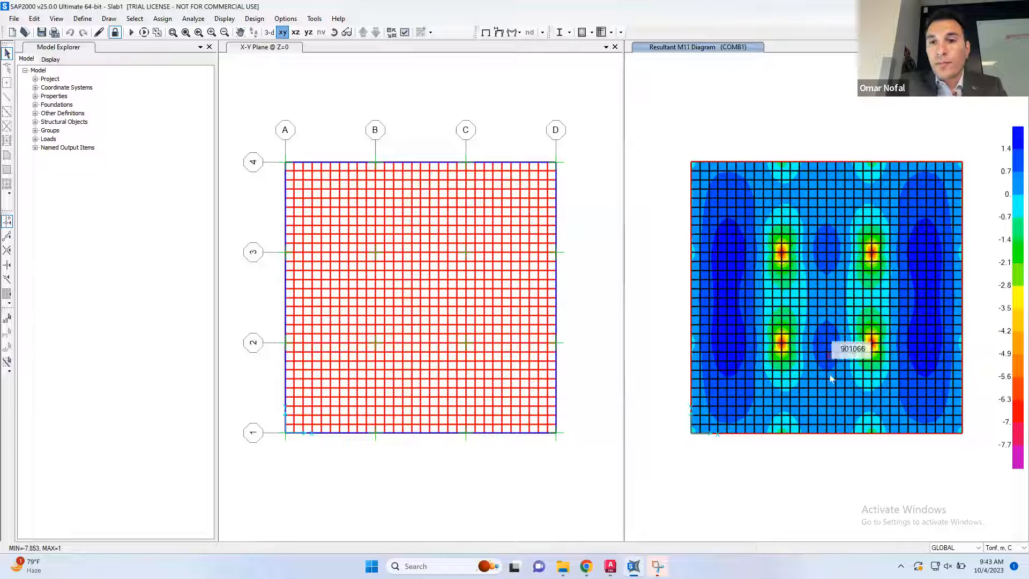
{"action": "left_click", "coordinate": [615, 47]}
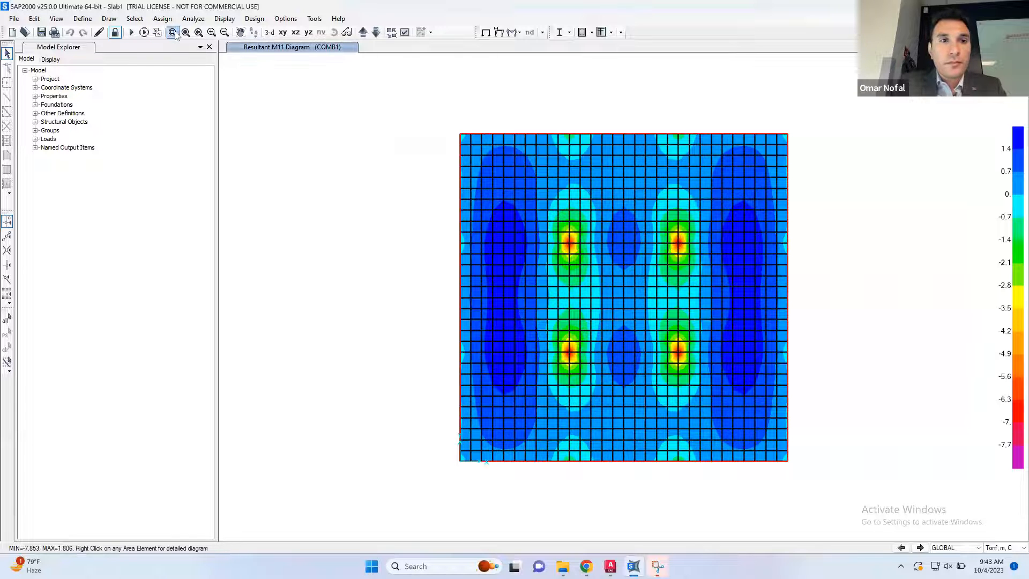
{"action": "left_click", "coordinate": [157, 33]}
{"action": "left_click_drag", "start_coordinate": [804, 114], "coordinate": [448, 471]}
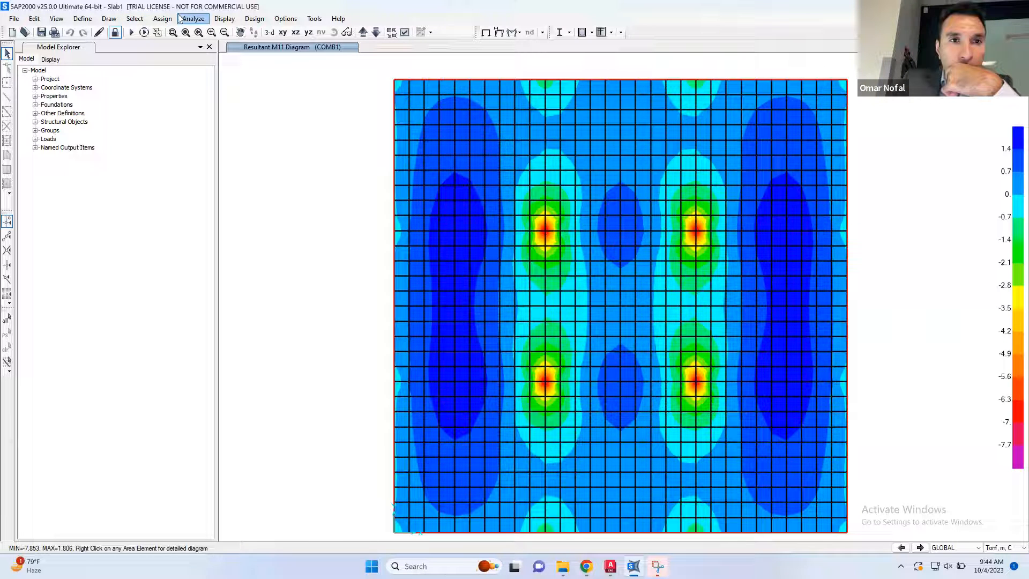
{"action": "left_click", "coordinate": [229, 20]}
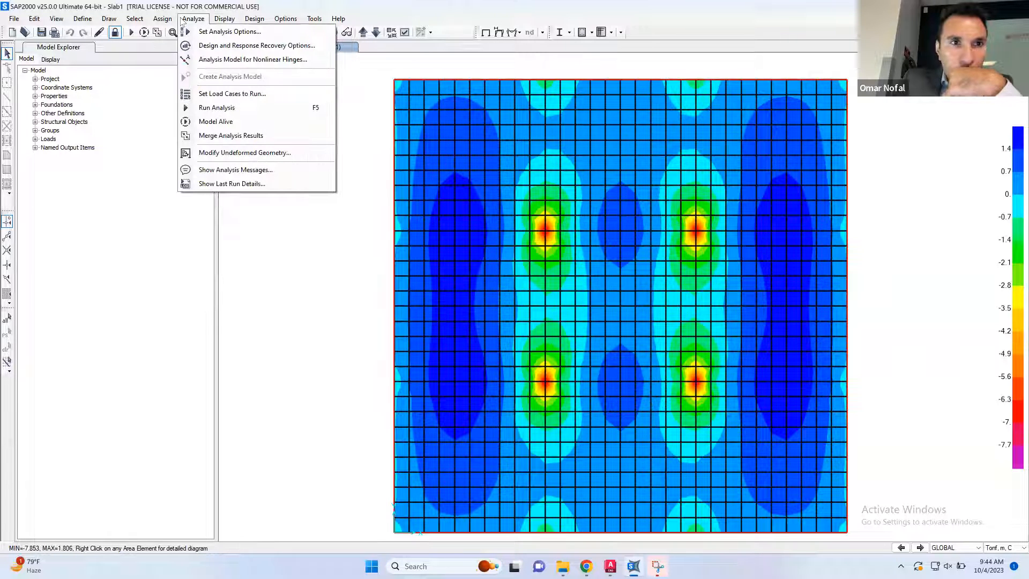
{"action": "mouse_move", "coordinate": [175, 21]}
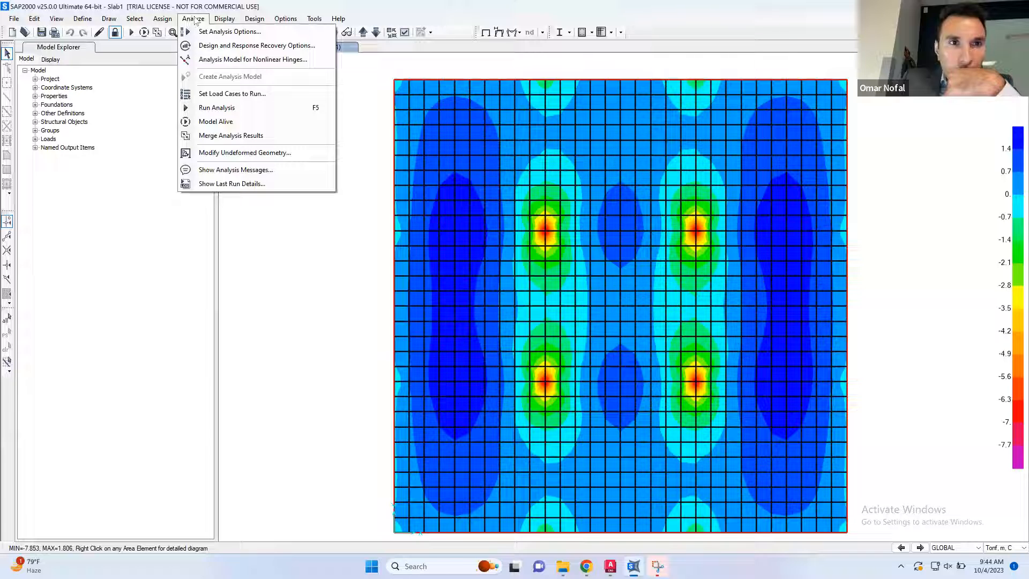
{"action": "mouse_move", "coordinate": [220, 22]}
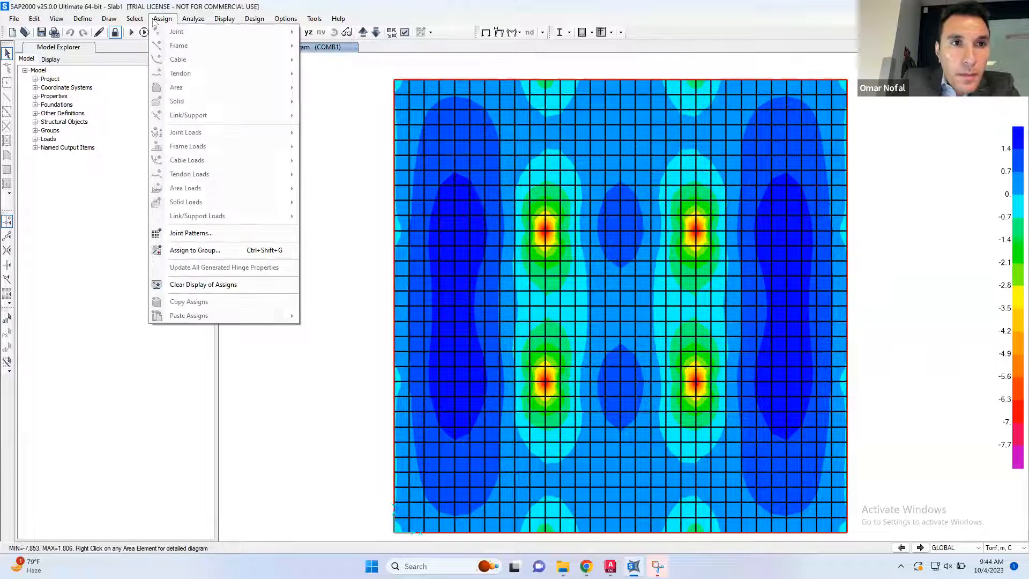
Draw a section cut across the full slab width at Y = 3.5 and review its M11 profile and integrated forces.
{"action": "mouse_move", "coordinate": [117, 22]}
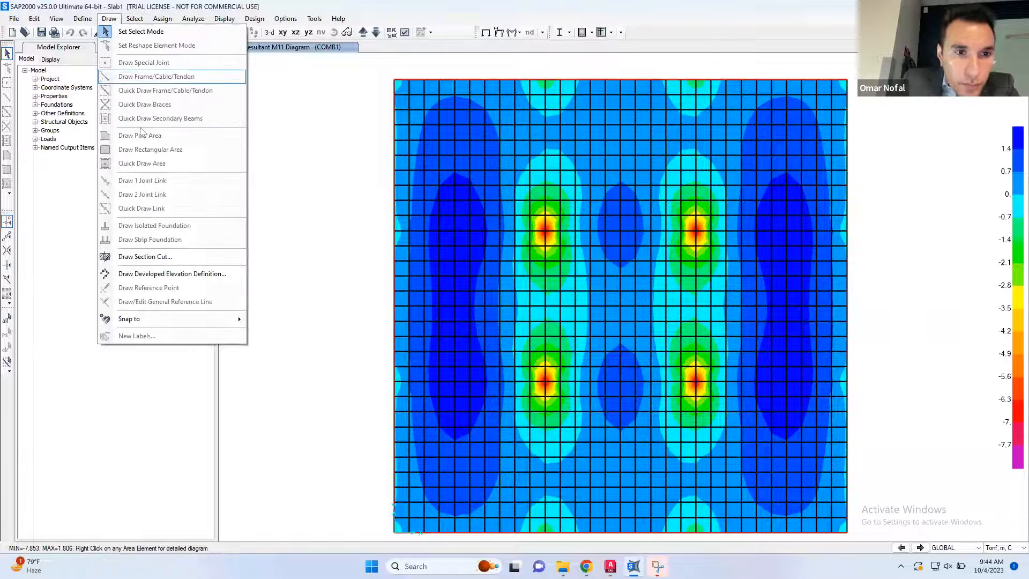
{"action": "left_click", "coordinate": [161, 257]}
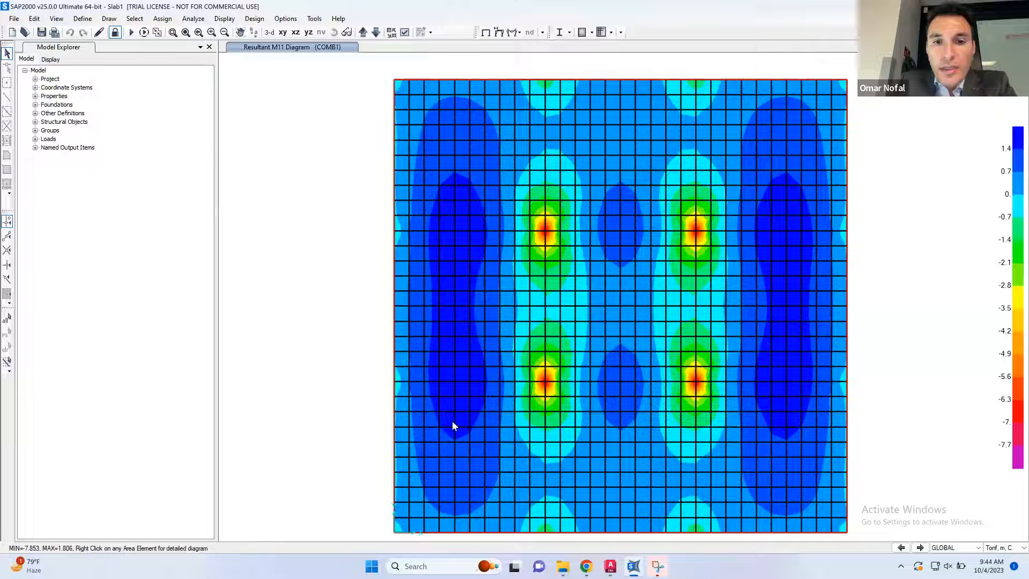
{"action": "left_click", "coordinate": [109, 19]}
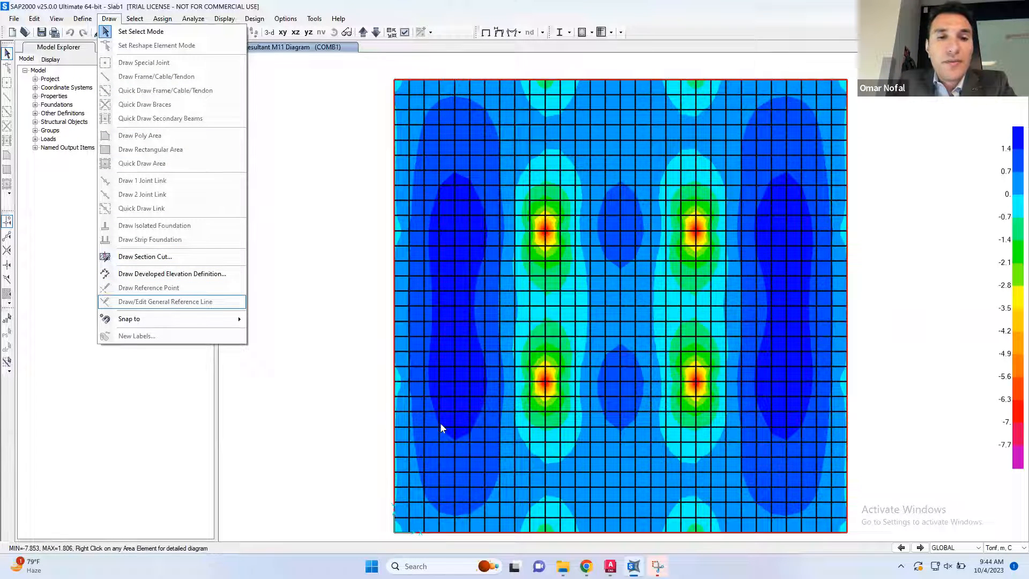
{"action": "left_click", "coordinate": [396, 428]}
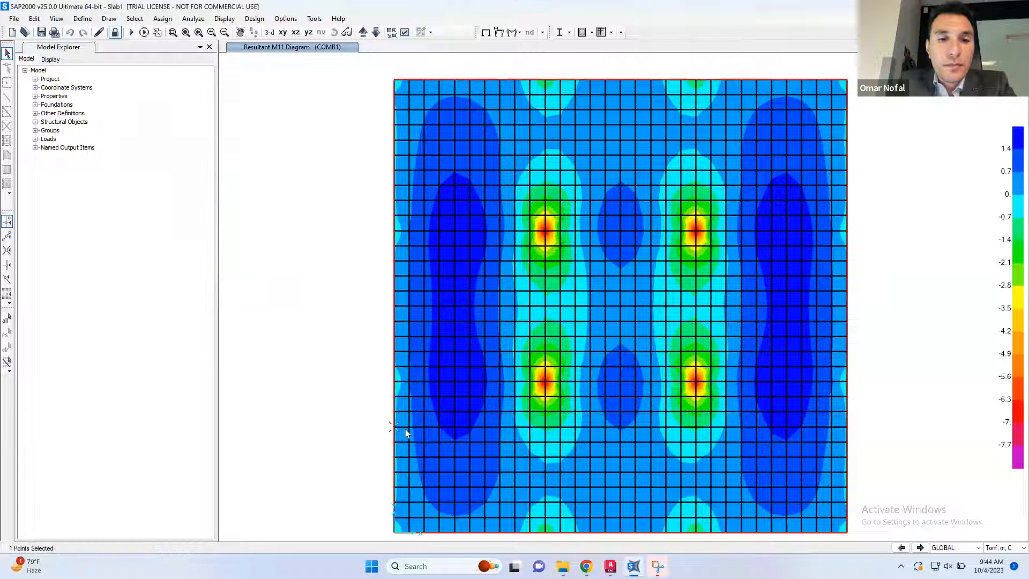
{"action": "left_click", "coordinate": [109, 19]}
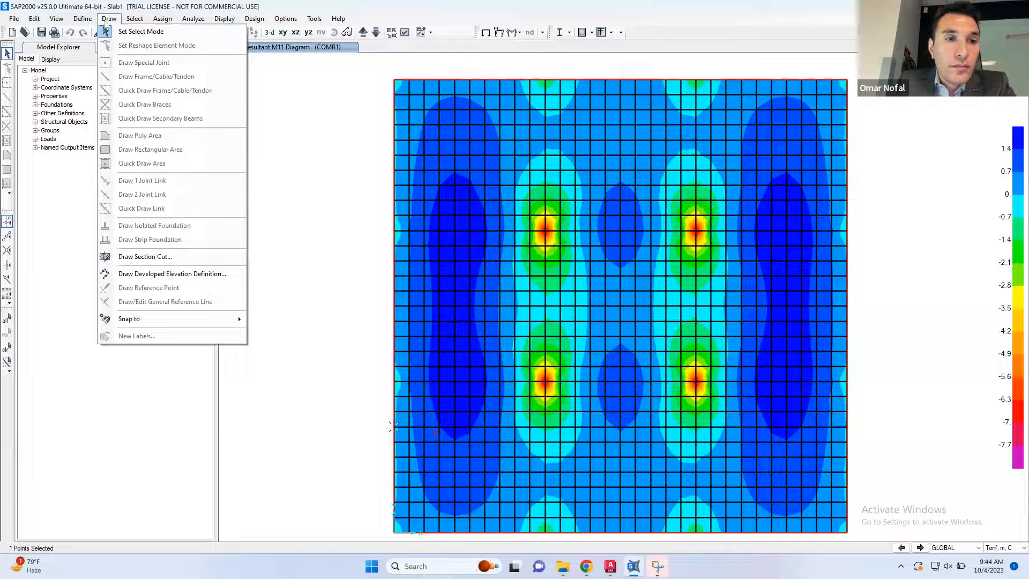
{"action": "left_click", "coordinate": [145, 256]}
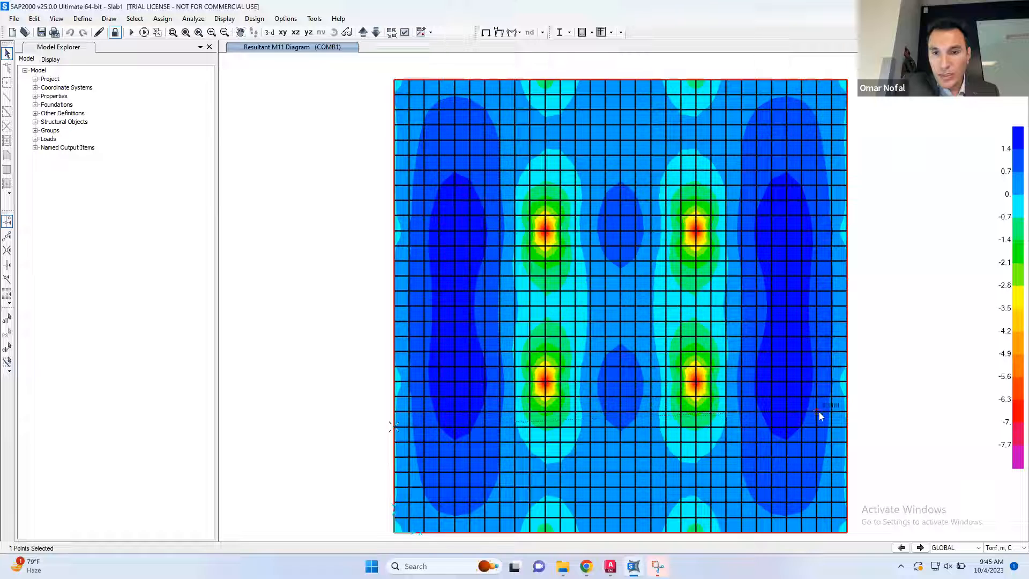
{"action": "left_click", "coordinate": [847, 426]}
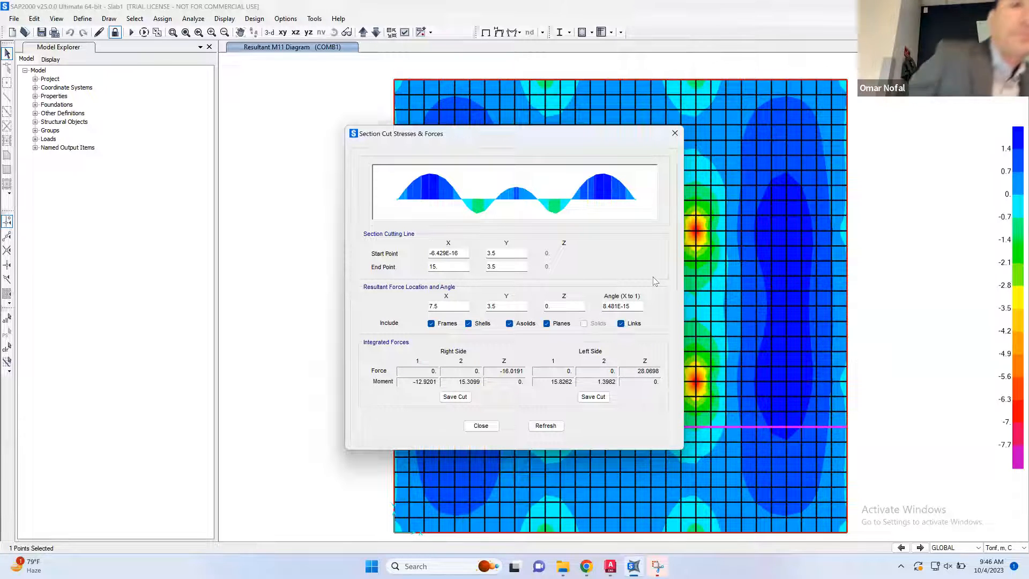
{"action": "left_click", "coordinate": [674, 135]}
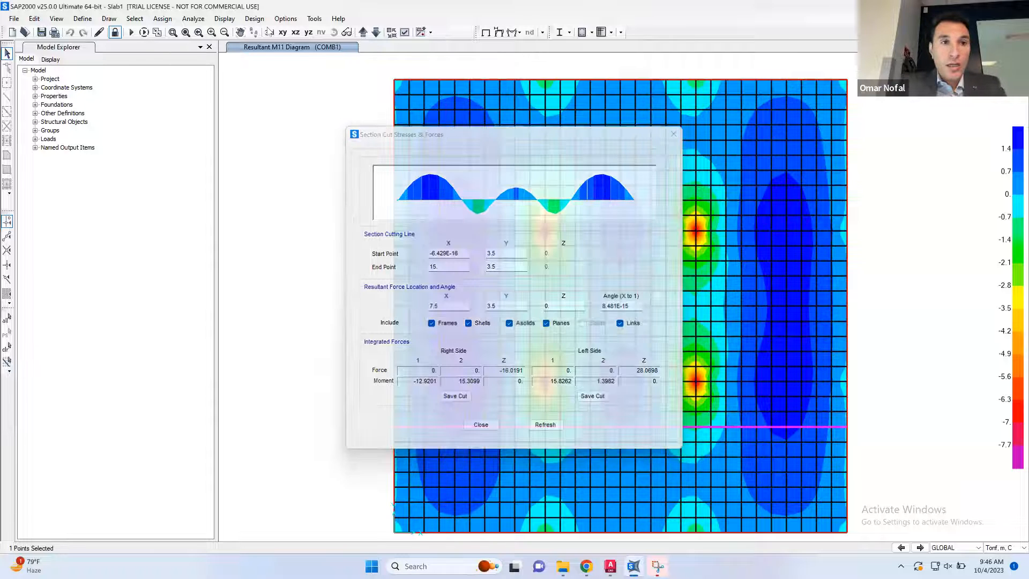
Draw a section cut across the full slab width at Y = 5, through the column peaks, and review its moments.
{"action": "left_click", "coordinate": [105, 20]}
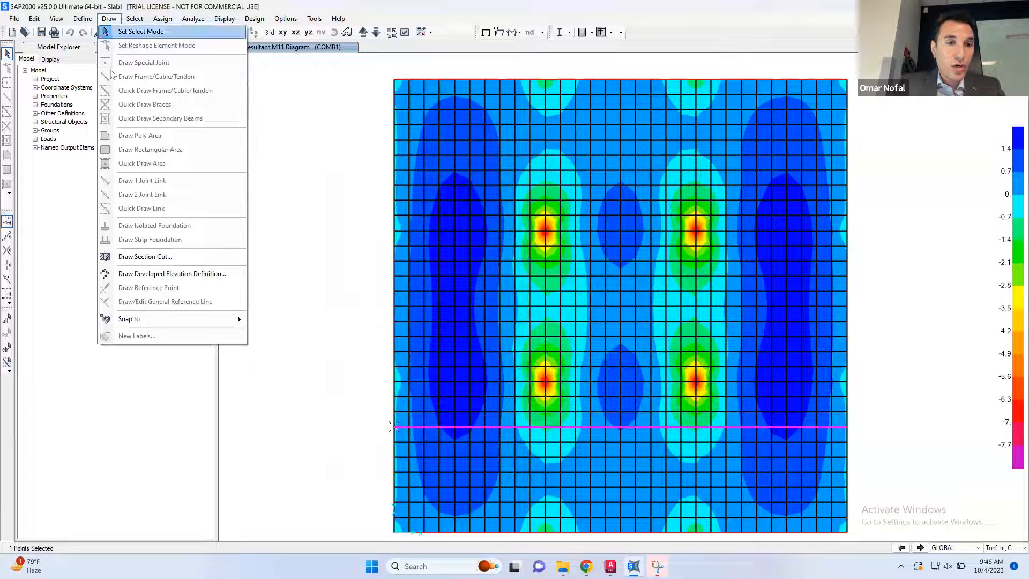
{"action": "left_click", "coordinate": [136, 257]}
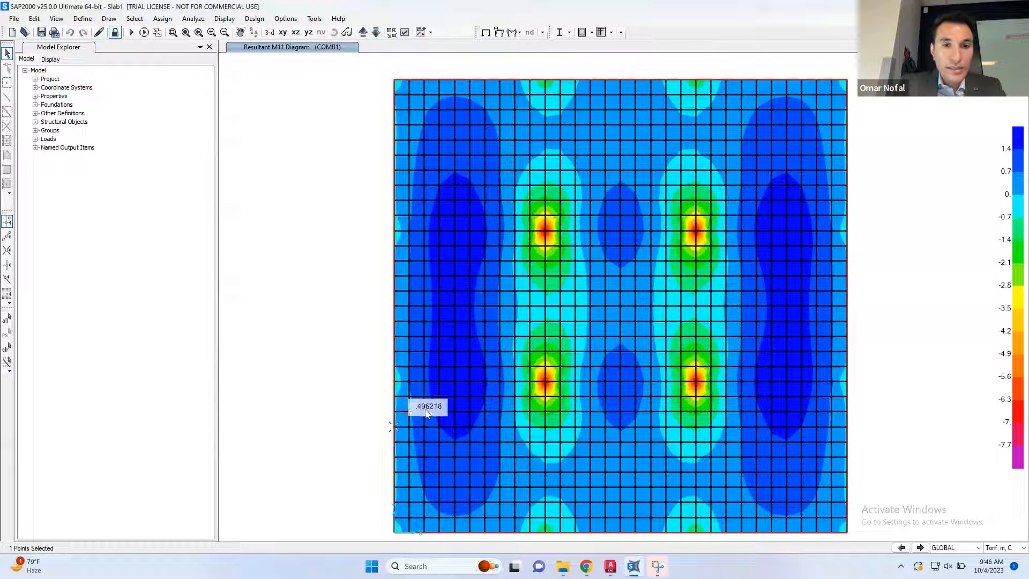
{"action": "left_click", "coordinate": [395, 382]}
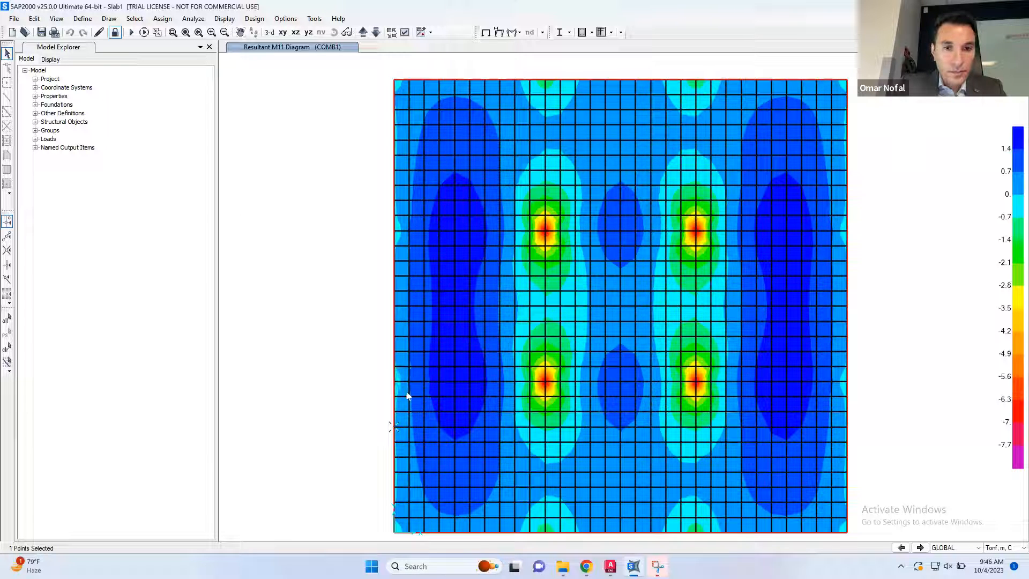
{"action": "left_click", "coordinate": [845, 381]}
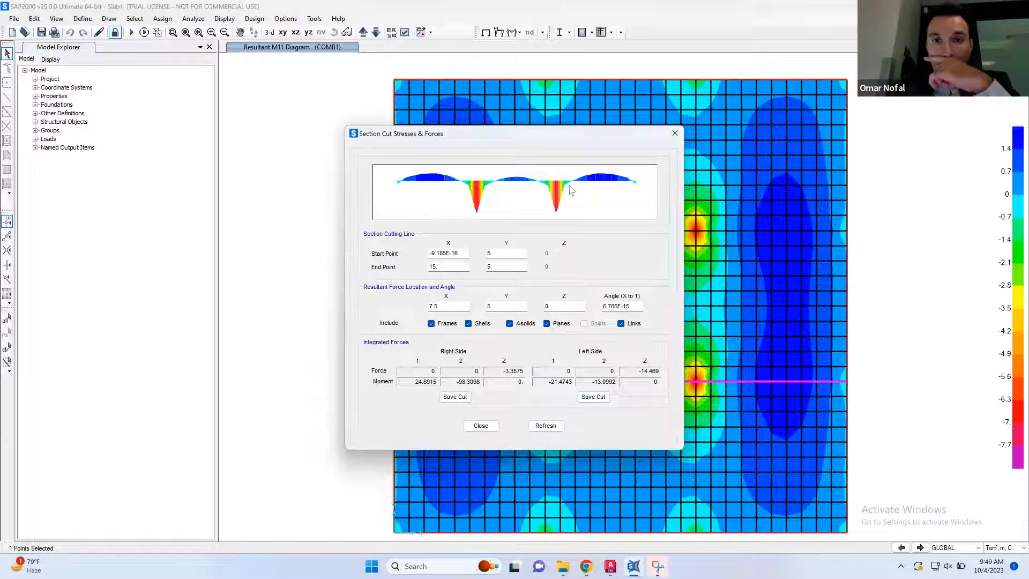
{"action": "left_click", "coordinate": [675, 133]}
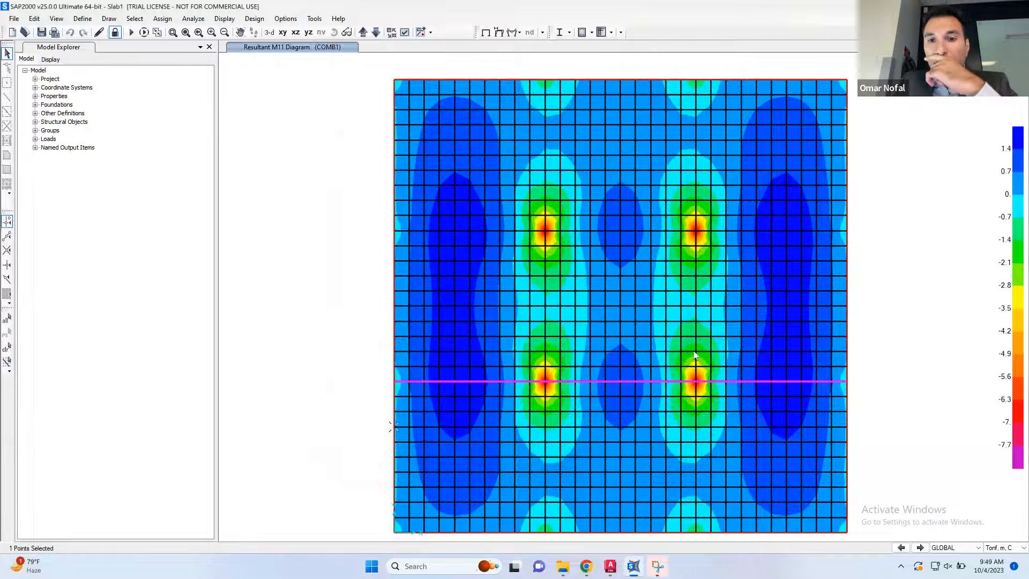
Examine the M11 contours close up around the negative moment peak at grid C-2, and restore the full slab view.
{"action": "left_click", "coordinate": [172, 32]}
{"action": "left_click_drag", "start_coordinate": [714, 369], "coordinate": [680, 410]}
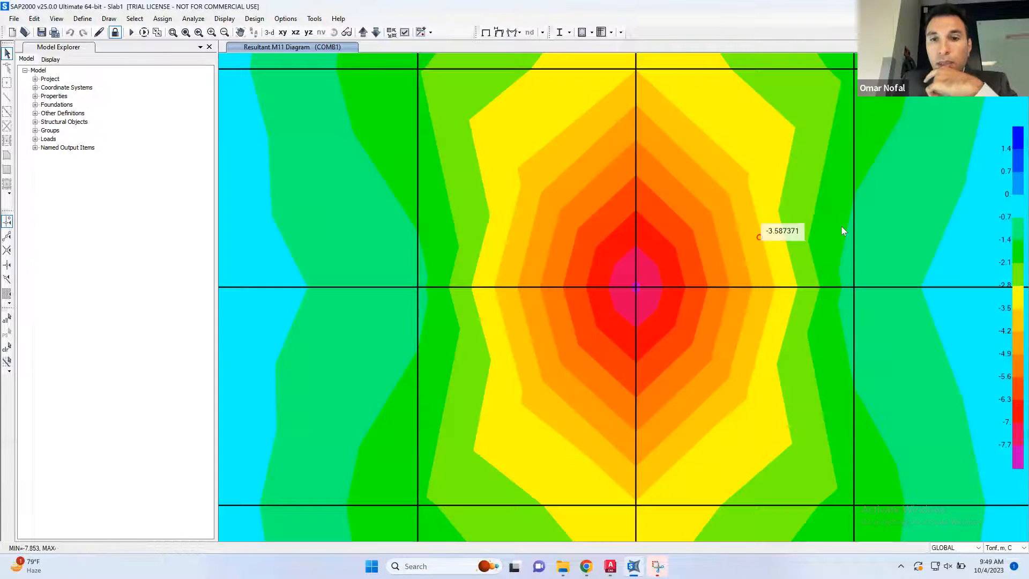
{"action": "left_click", "coordinate": [810, 286]}
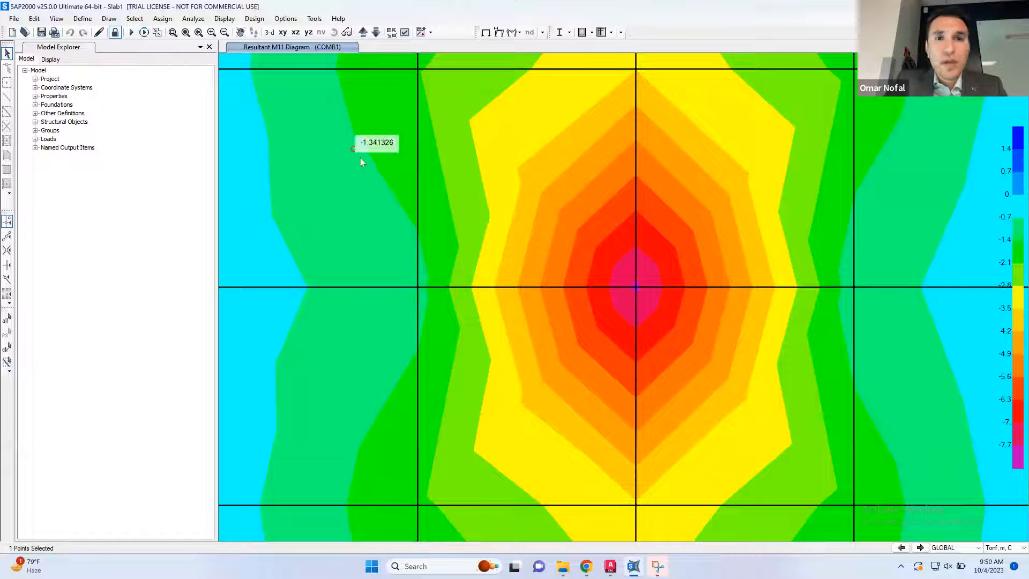
{"action": "left_click", "coordinate": [185, 33]}
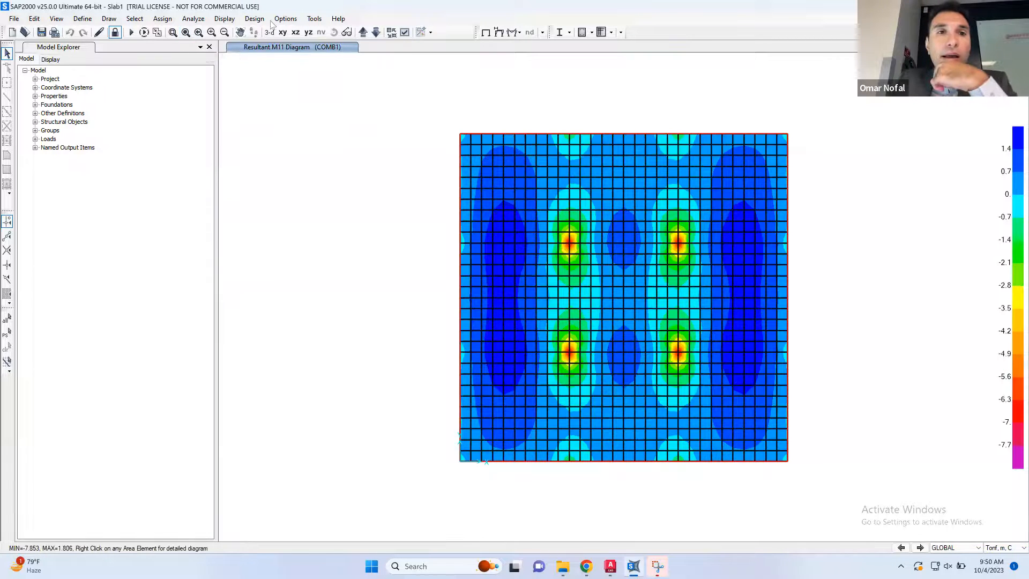
Display the slab's resultant M22 moment contours for COMB1 and review their distribution.
{"action": "left_click", "coordinate": [224, 18]}
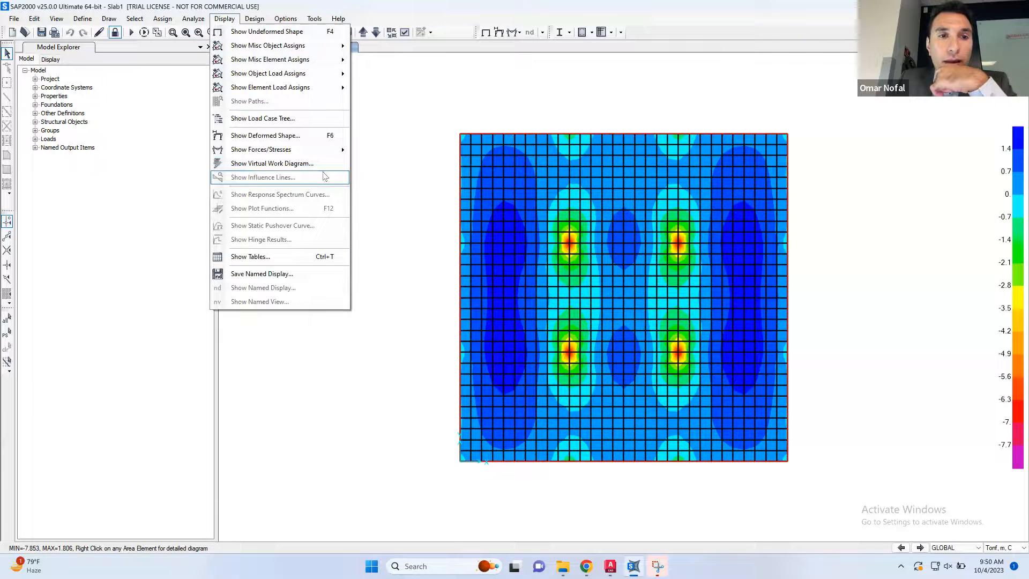
{"action": "mouse_move", "coordinate": [326, 153]}
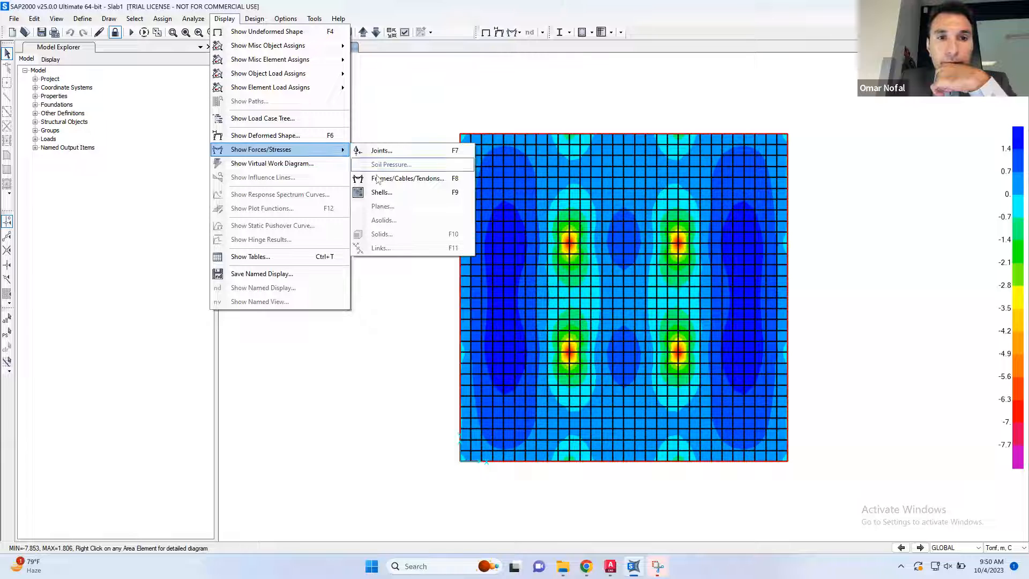
{"action": "left_click", "coordinate": [397, 190]}
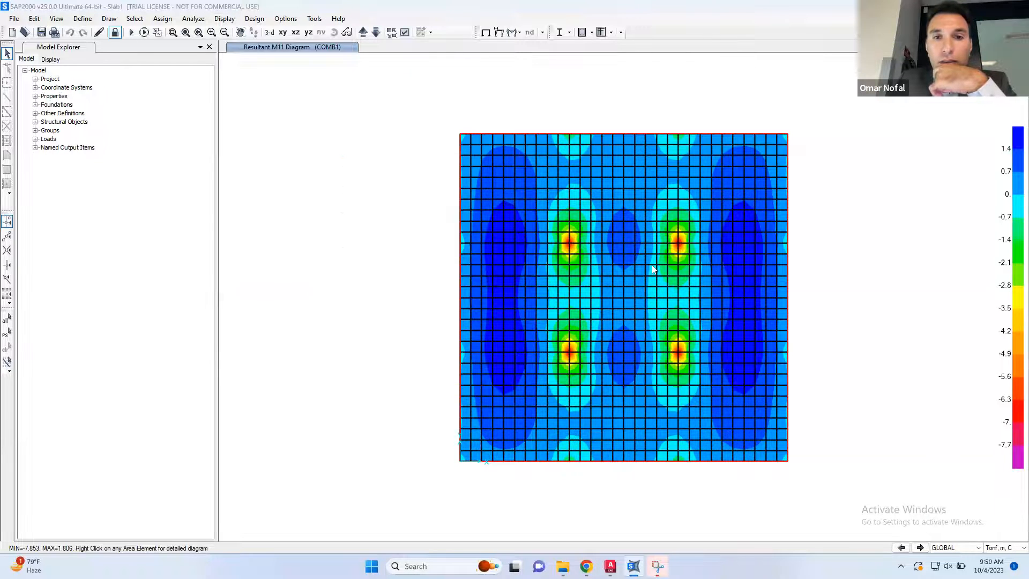
{"action": "left_click", "coordinate": [608, 273]}
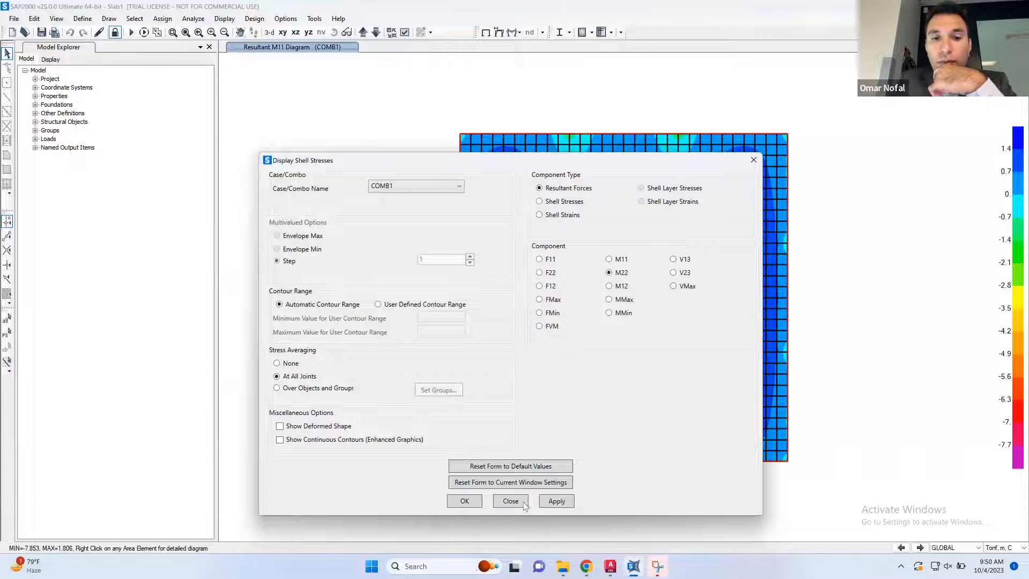
{"action": "left_click", "coordinate": [552, 502]}
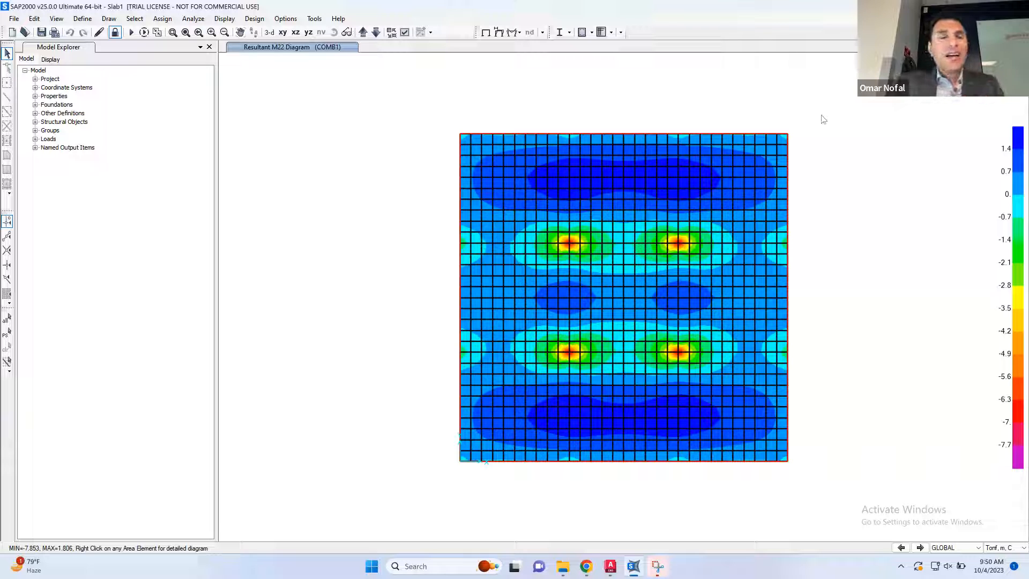
{"action": "mouse_move", "coordinate": [639, 233]}
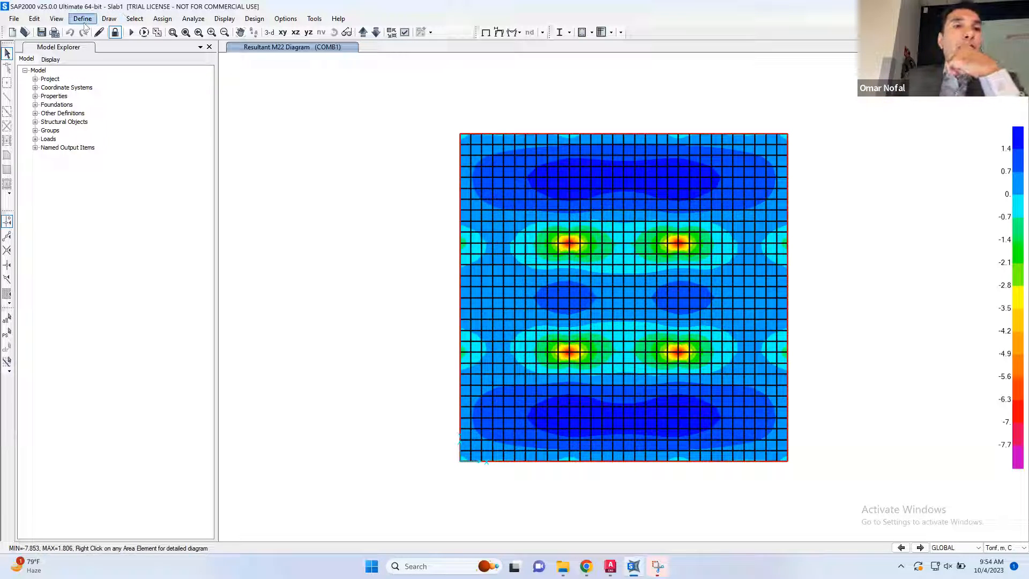
Save a copy of the slab model under the file name Slab 1_3D.
{"action": "left_click", "coordinate": [14, 19]}
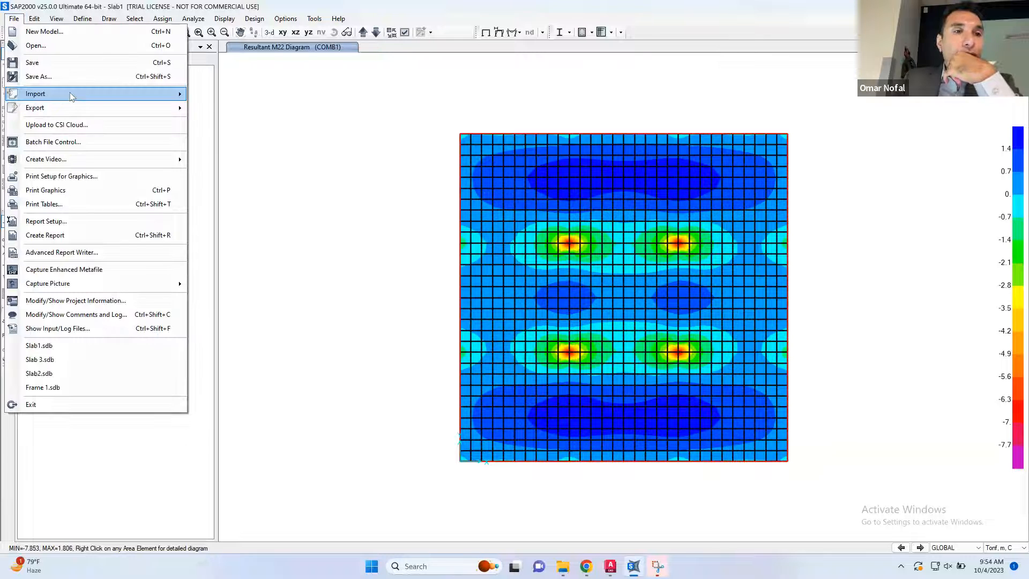
{"action": "left_click", "coordinate": [73, 83]}
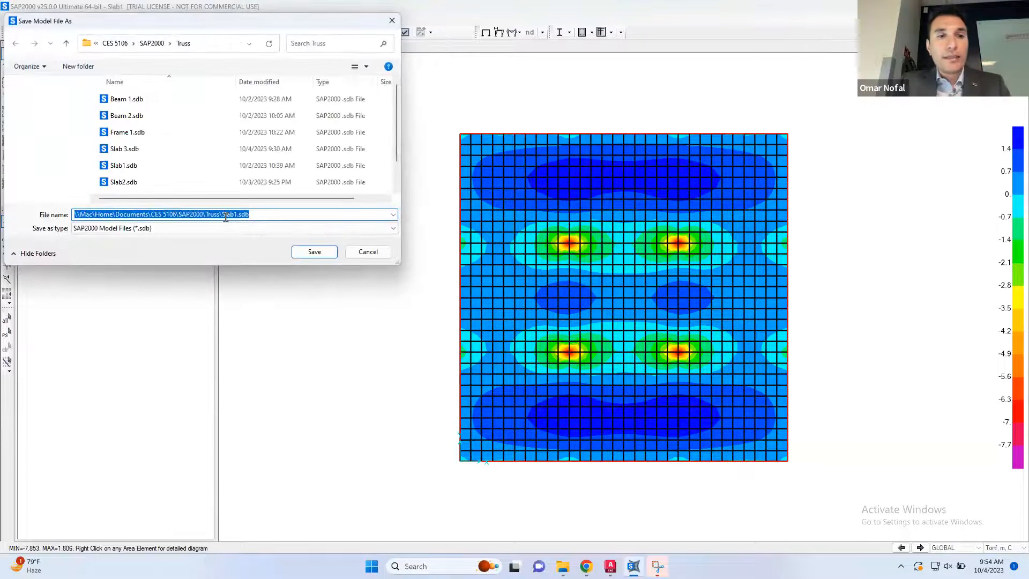
{"action": "type", "text": "Slab "}
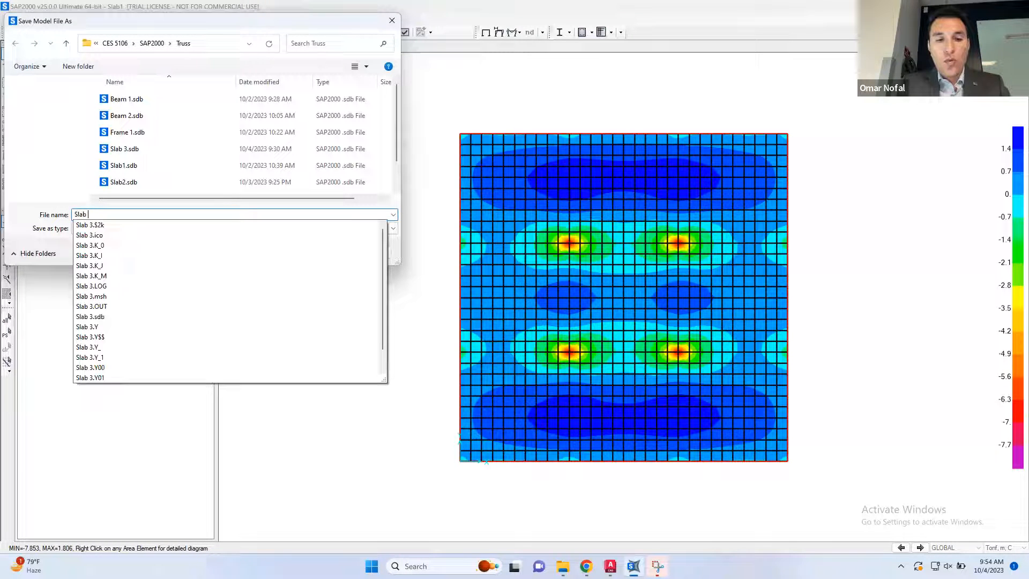
{"action": "type", "text": "1_3D"}
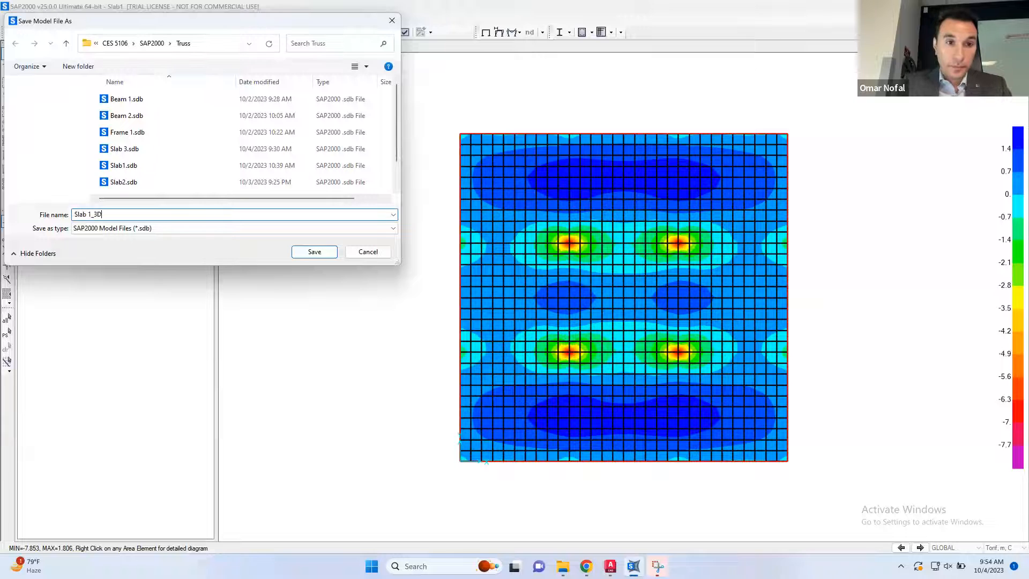
{"action": "left_click", "coordinate": [314, 252]}
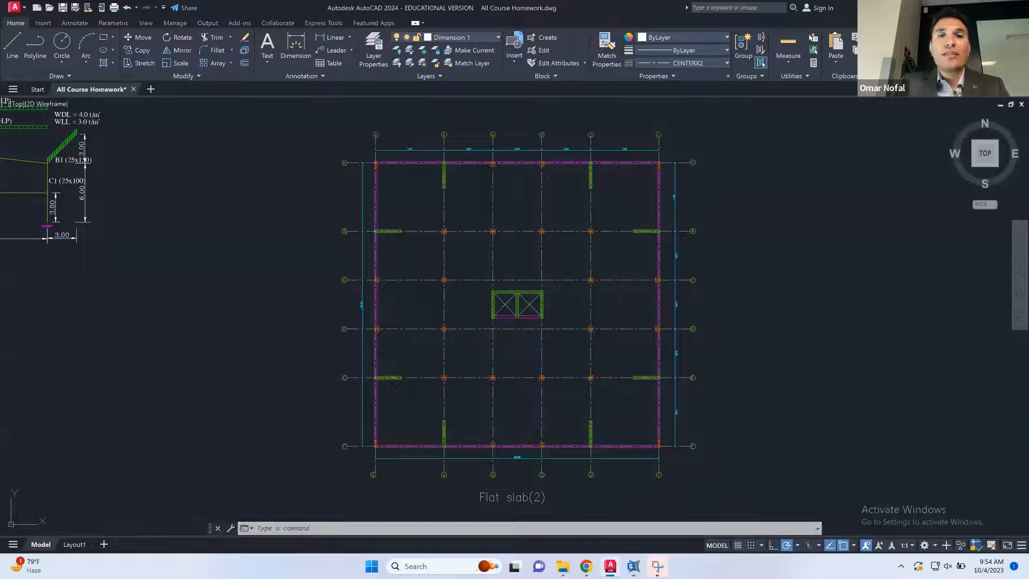
Review the Flat slab(1) plan in the AutoCAD drawing for its edge beams and walls, and return to SAP2000.
{"action": "middle_click_drag", "start_coordinate": [574, 180], "coordinate": [552, 429]}
{"action": "middle_click_drag", "start_coordinate": [535, 220], "coordinate": [573, 357]}
{"action": "scroll", "coordinate": [565, 200], "scroll_direction": "up", "scroll_amount": 2}
{"action": "middle_click_drag", "start_coordinate": [565, 200], "coordinate": [625, 219]}
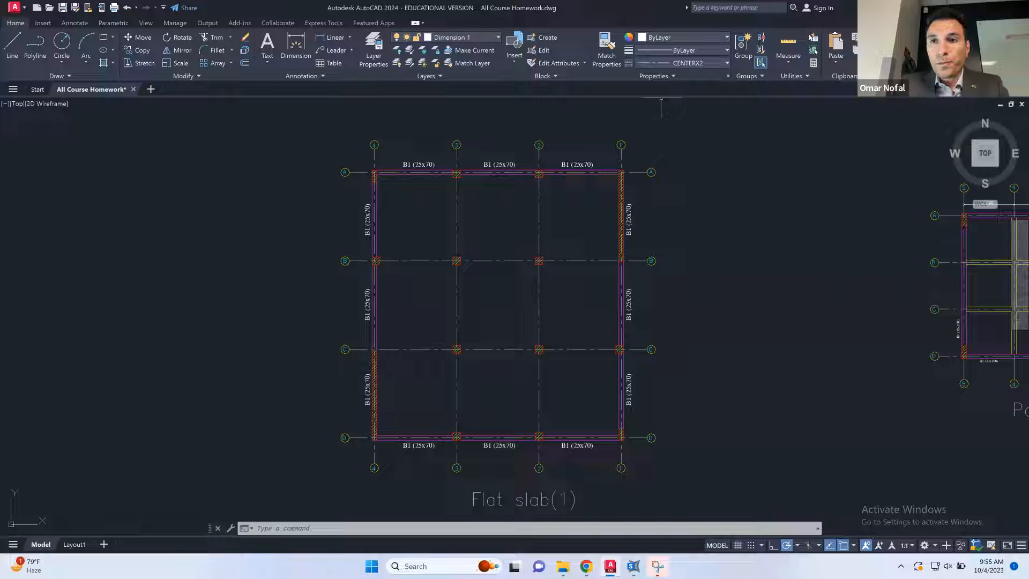
{"action": "left_click", "coordinate": [967, 7]}
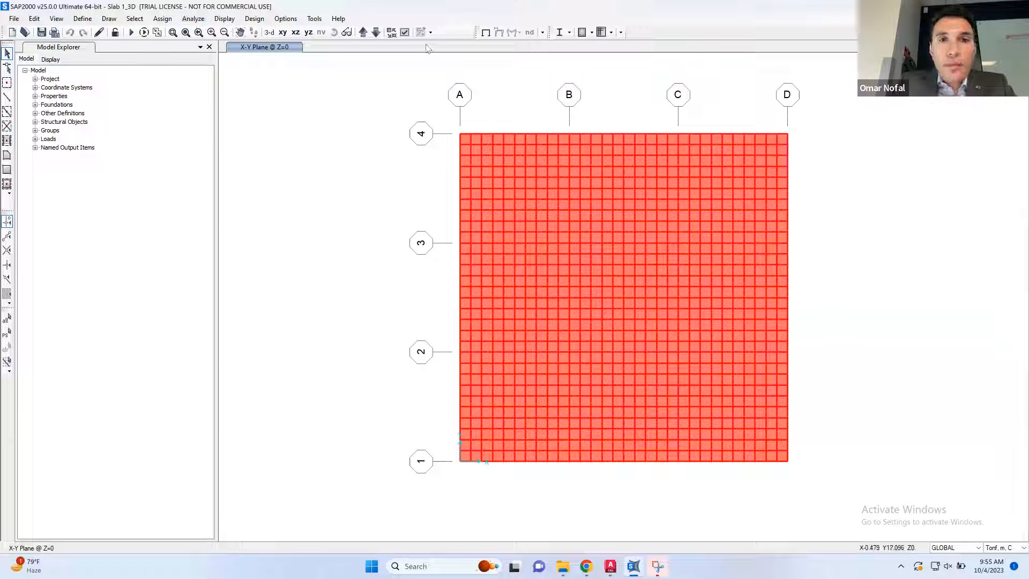
Hide all area objects in the X-Y plane view at Z=0 so only the frames and grid lines show.
{"action": "left_click", "coordinate": [405, 33]}
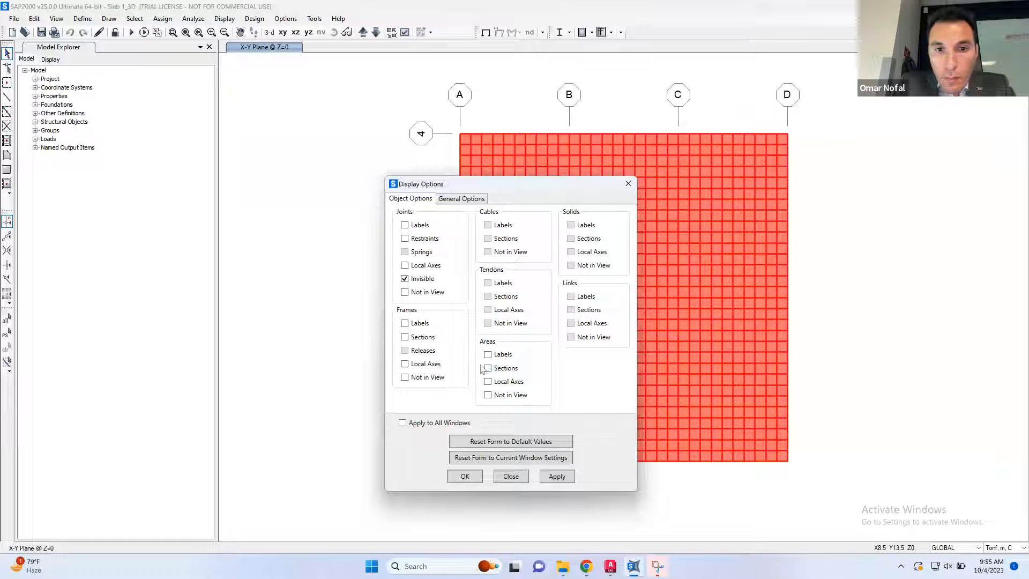
{"action": "left_click", "coordinate": [488, 395]}
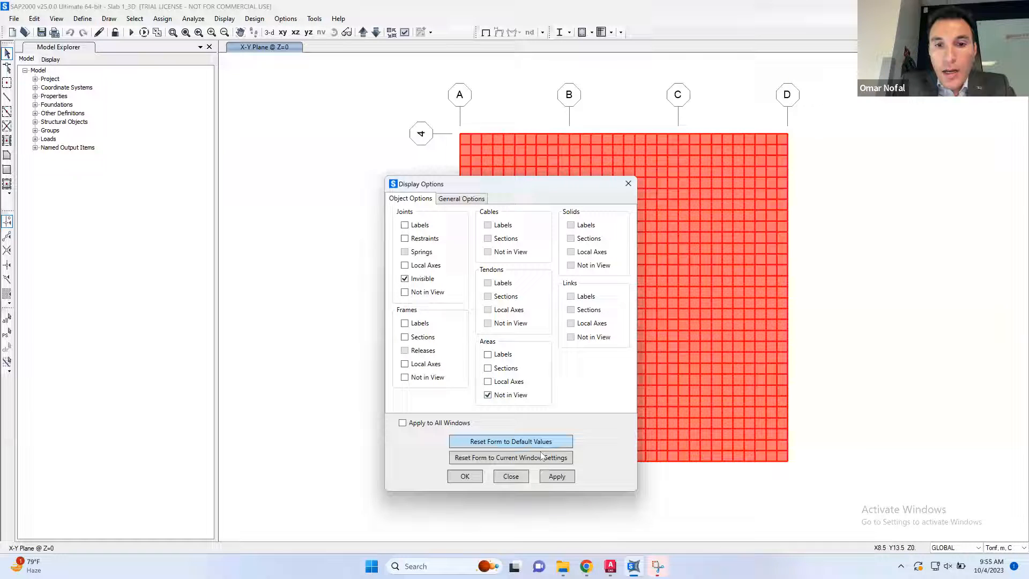
{"action": "left_click", "coordinate": [558, 476]}
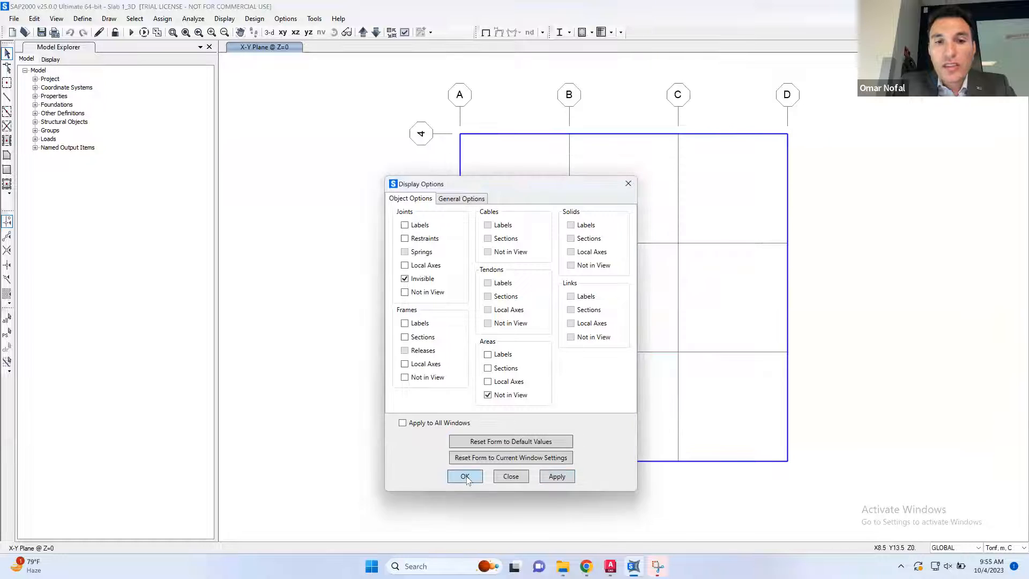
{"action": "key", "text": "Return"}
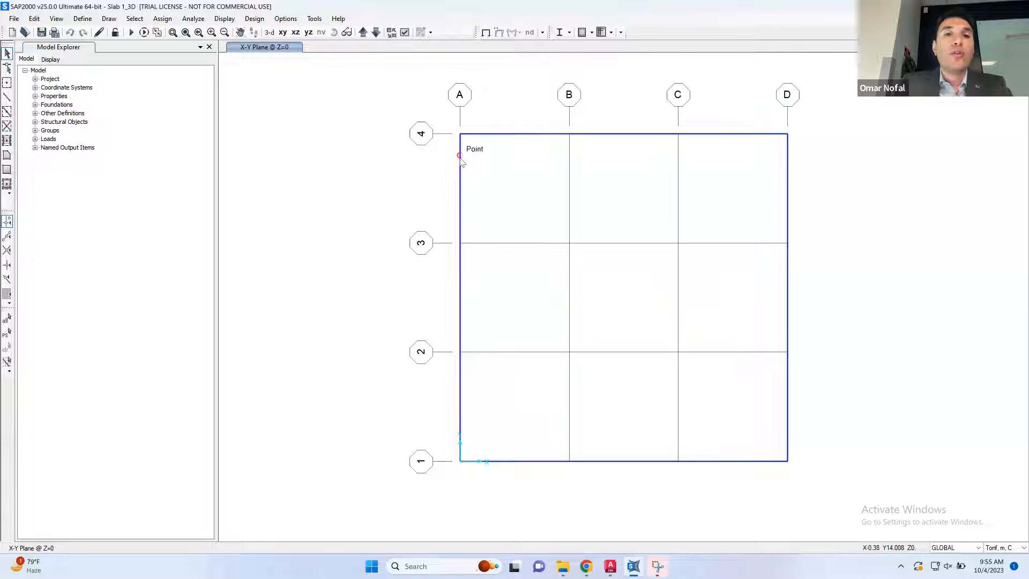
{"action": "left_click", "coordinate": [405, 33]}
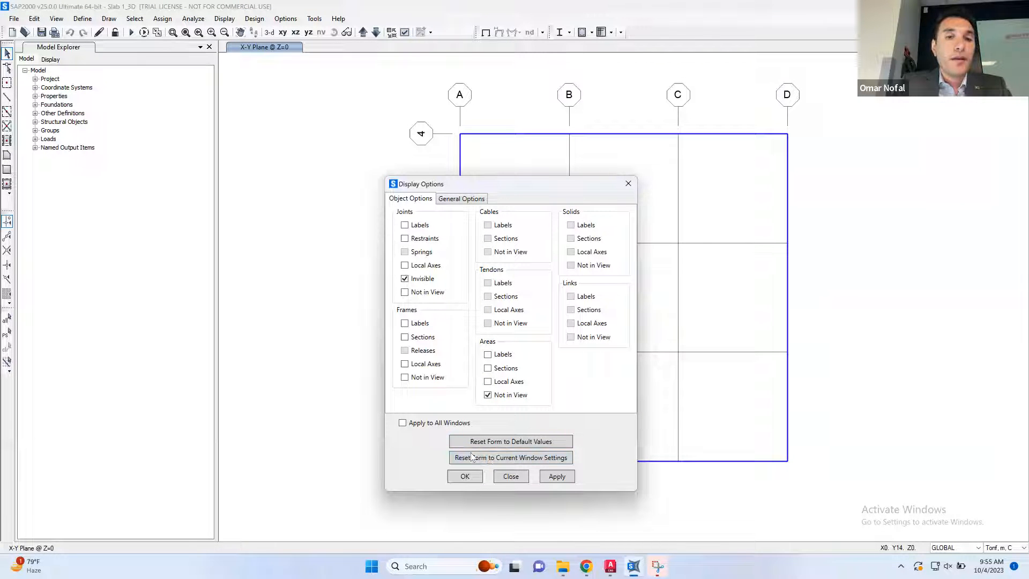
{"action": "left_click", "coordinate": [465, 476]}
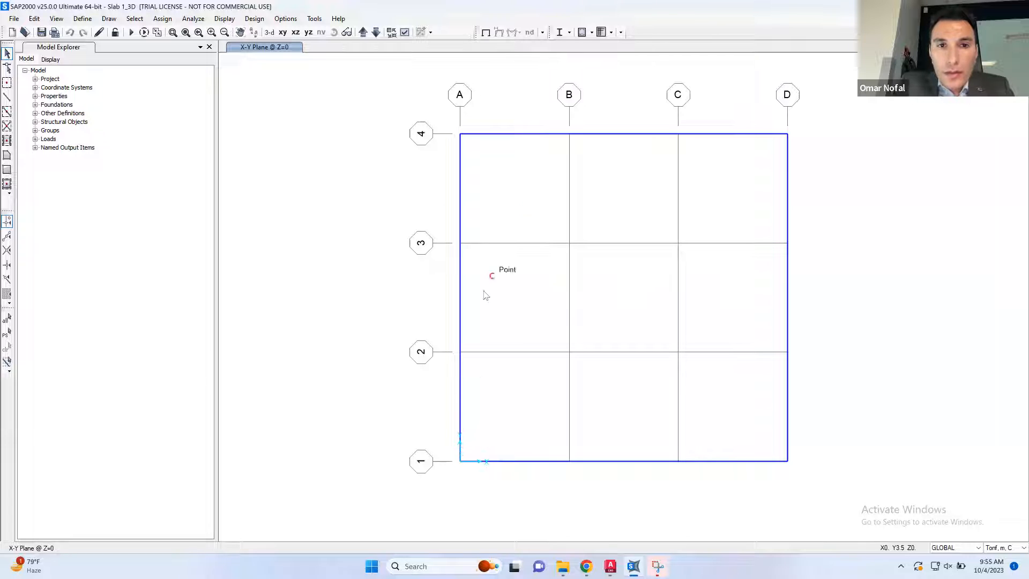
Delete the full-length edge beam along grid line A.
{"action": "scroll", "coordinate": [458, 139], "scroll_direction": "up", "scroll_amount": 2}
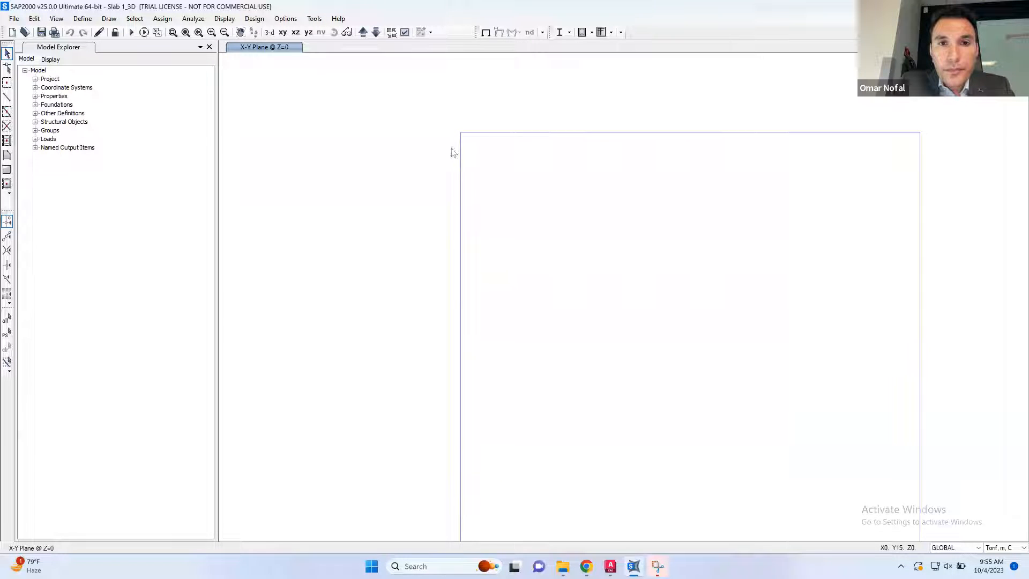
{"action": "scroll", "coordinate": [462, 141], "scroll_direction": "down", "scroll_amount": 2}
{"action": "scroll", "coordinate": [462, 144], "scroll_direction": "down", "scroll_amount": 4}
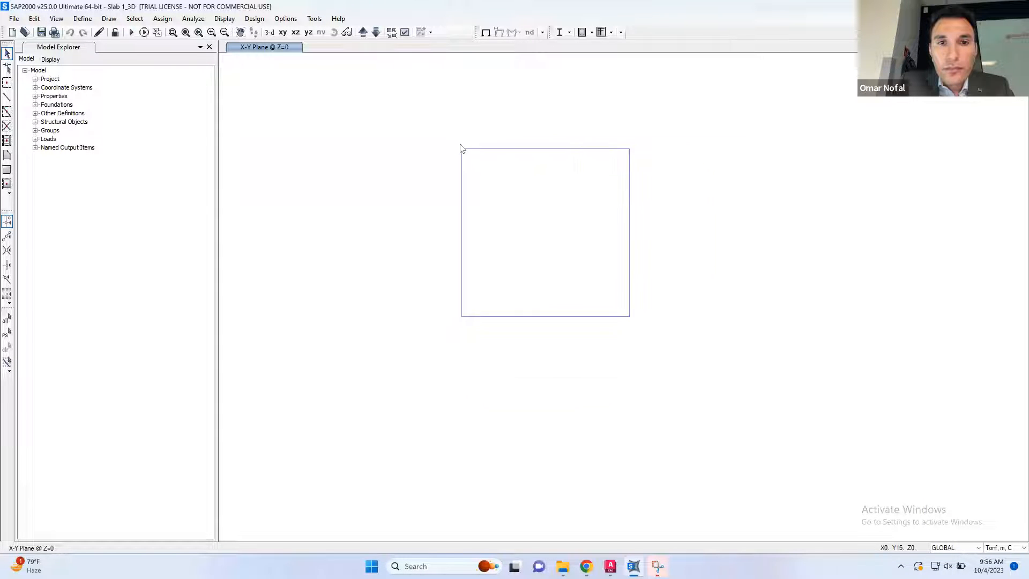
{"action": "scroll", "coordinate": [461, 147], "scroll_direction": "up", "scroll_amount": 2}
{"action": "scroll", "coordinate": [460, 148], "scroll_direction": "up", "scroll_amount": 3}
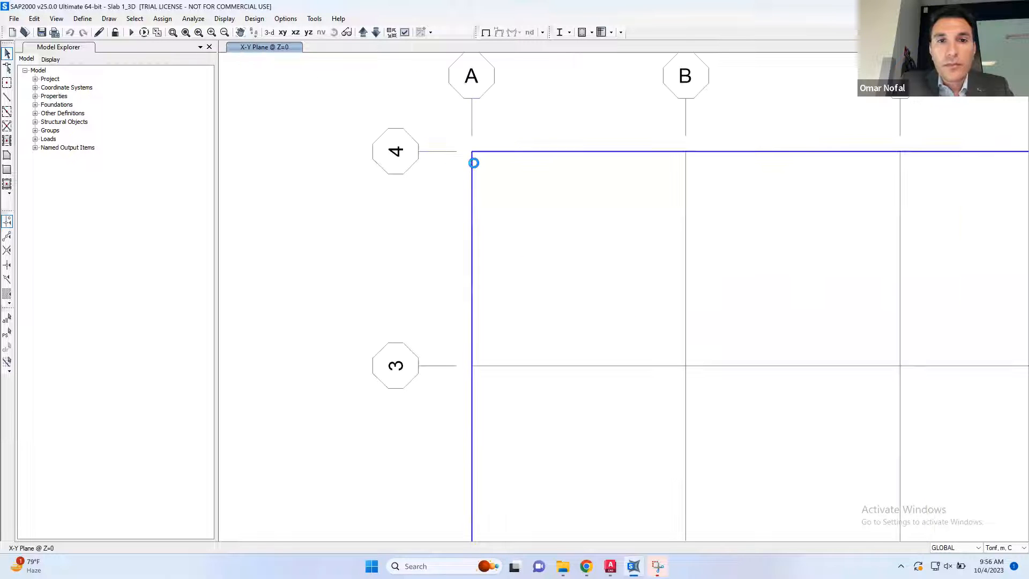
{"action": "left_click", "coordinate": [471, 163]}
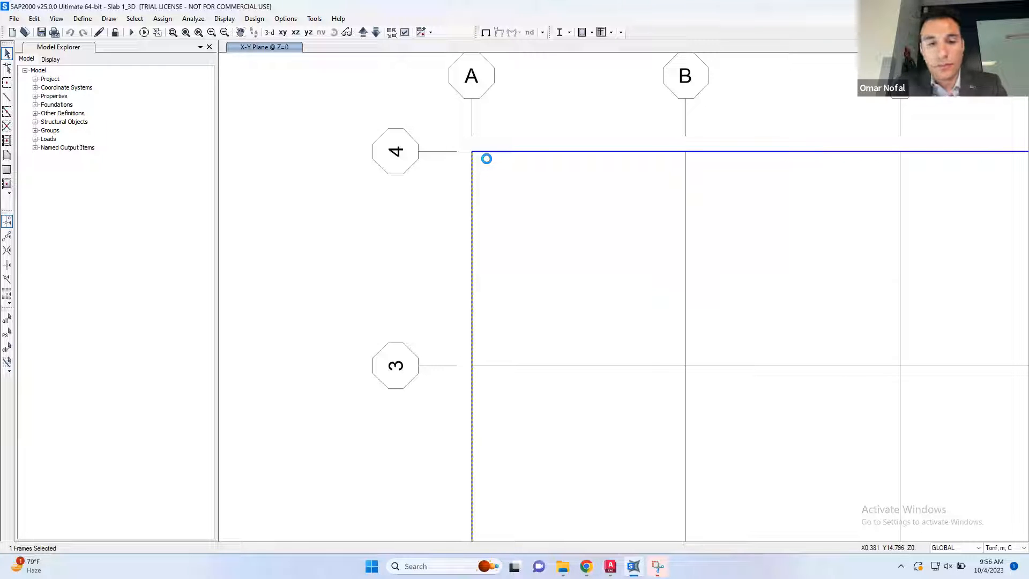
{"action": "key", "text": "Delete"}
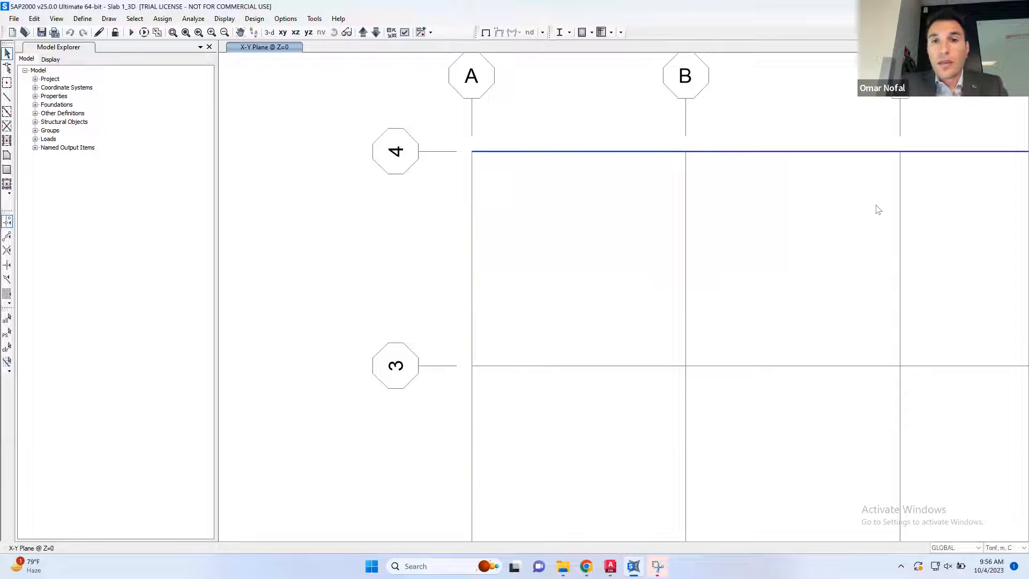
Delete the full-length edge beam along grid line D and restore the full plan view.
{"action": "middle_click_drag", "start_coordinate": [875, 205], "coordinate": [514, 211]}
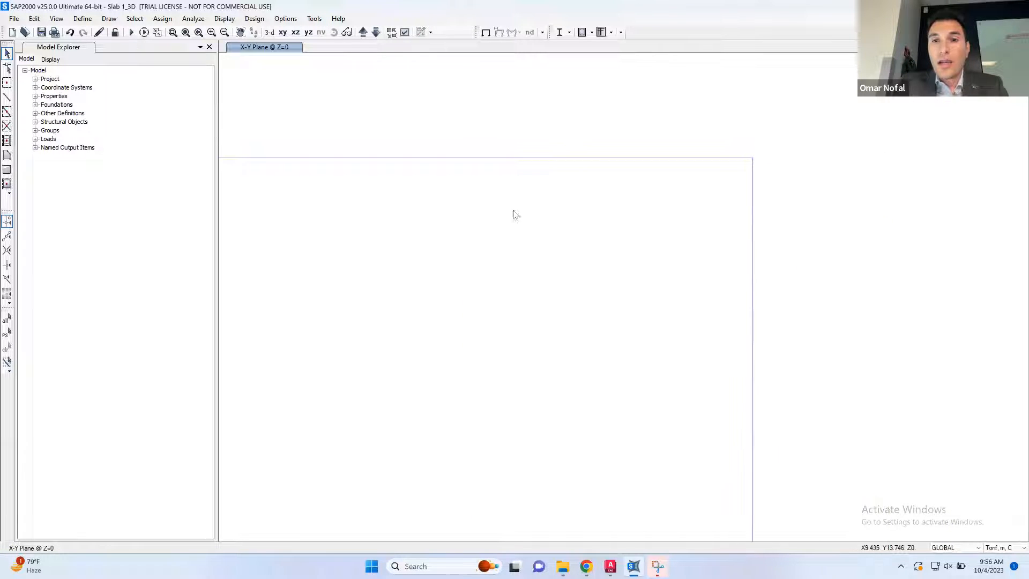
{"action": "left_click", "coordinate": [753, 173]}
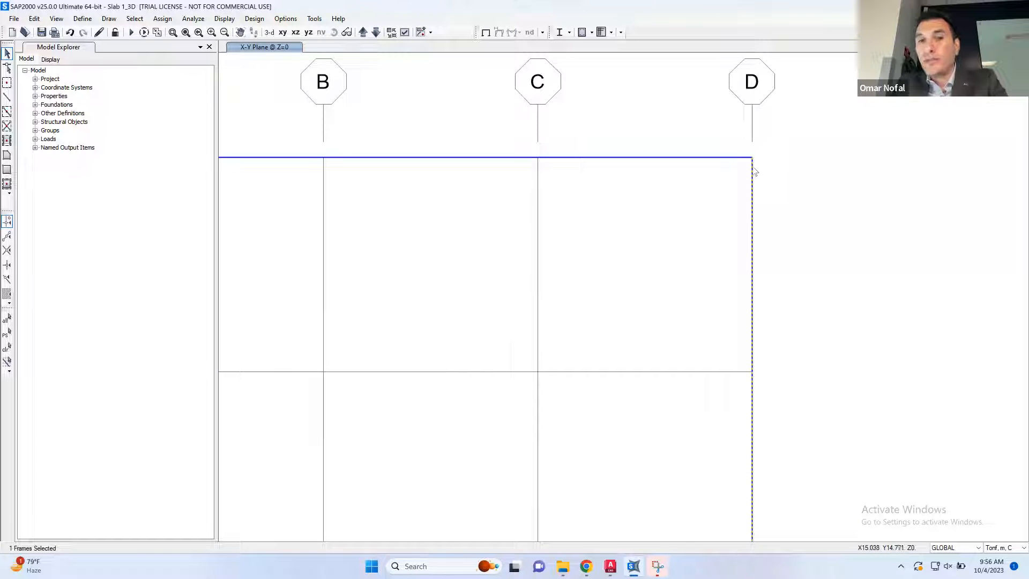
{"action": "key", "text": "Delete"}
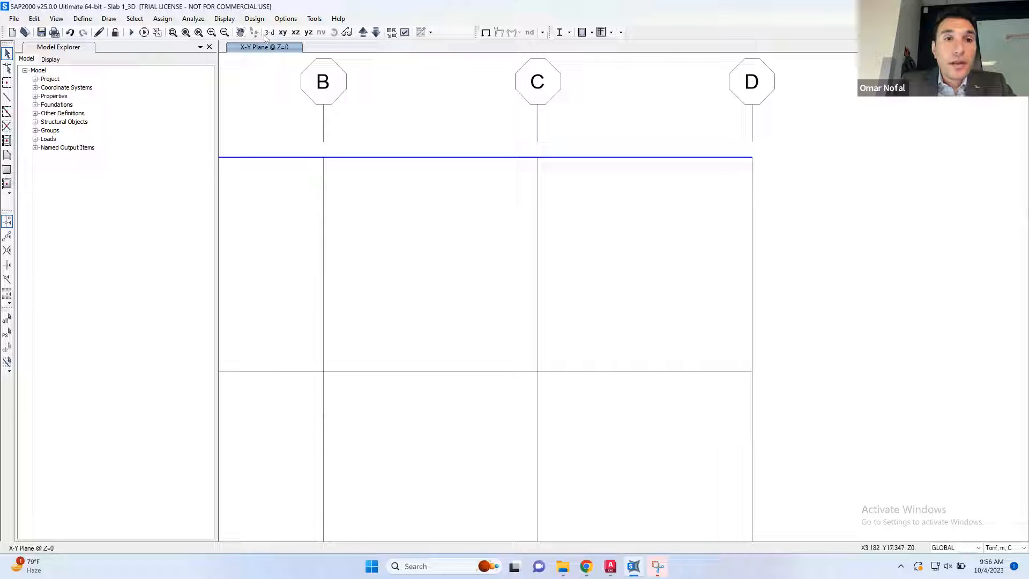
{"action": "left_click", "coordinate": [186, 33]}
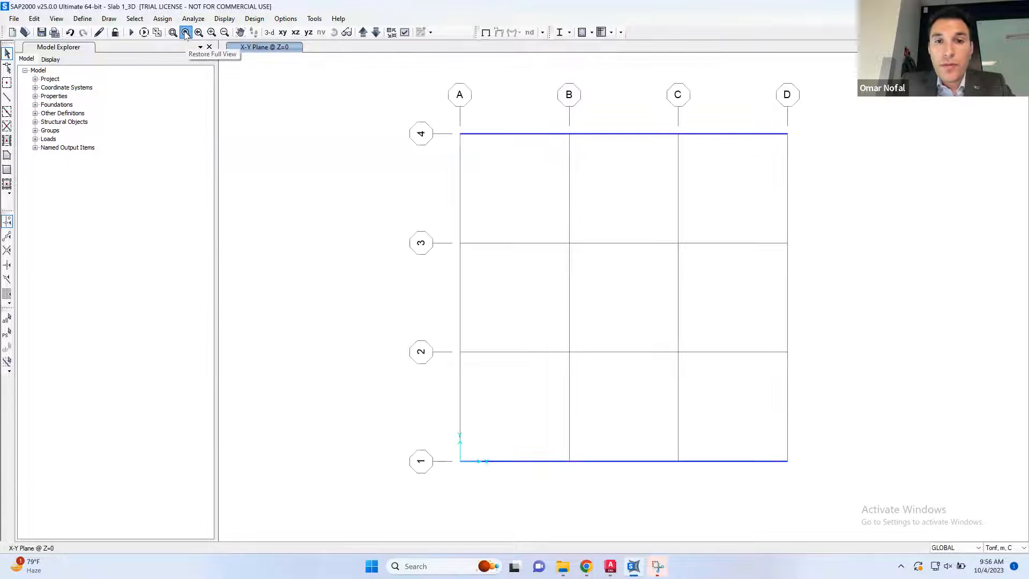
Draw a straight frame with section Beam 25x70 cm along grid line A from grid 4 to grid 2.
{"action": "left_click", "coordinate": [7, 97]}
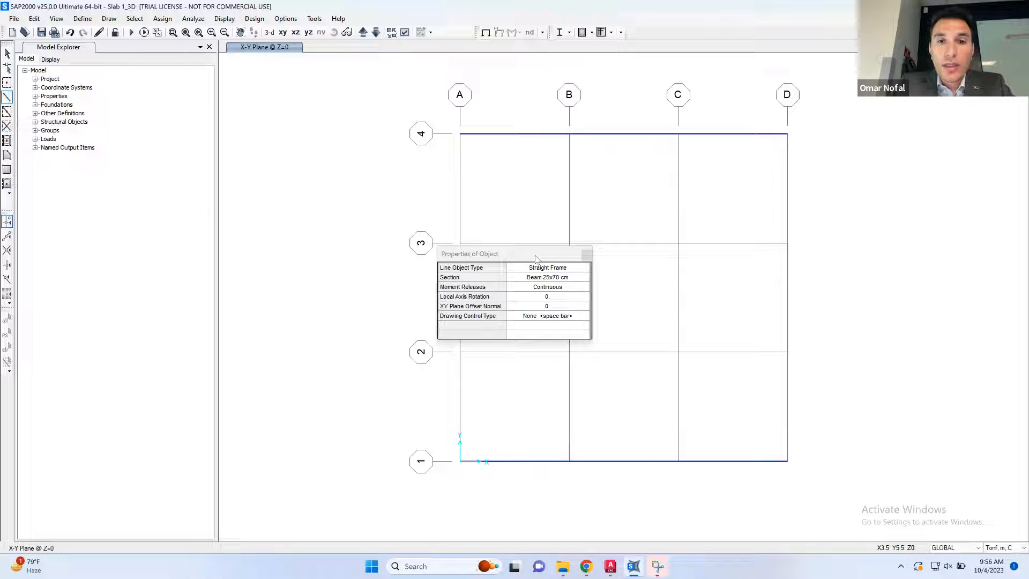
{"action": "left_click_drag", "start_coordinate": [529, 259], "coordinate": [912, 255]}
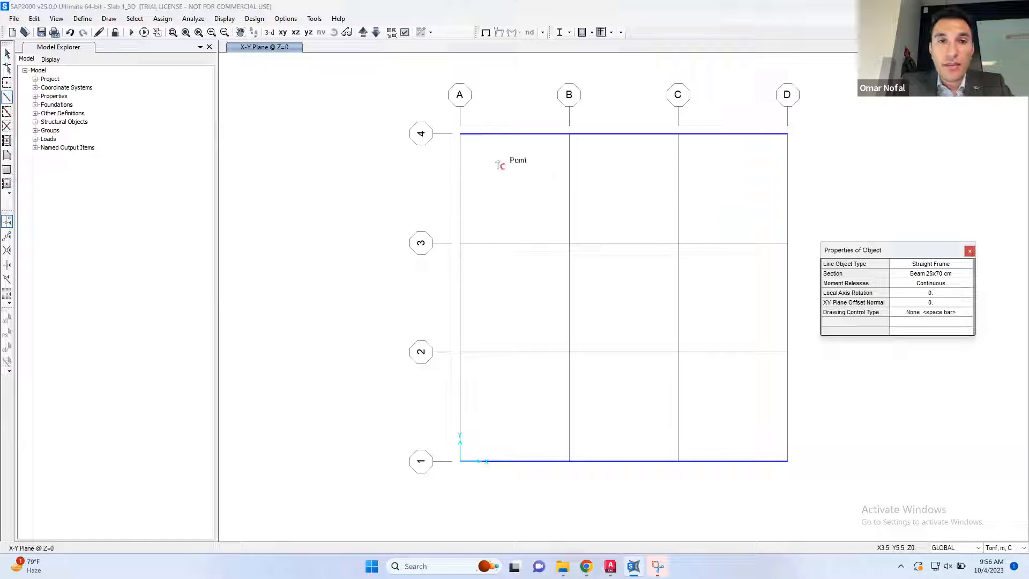
{"action": "left_click", "coordinate": [461, 134]}
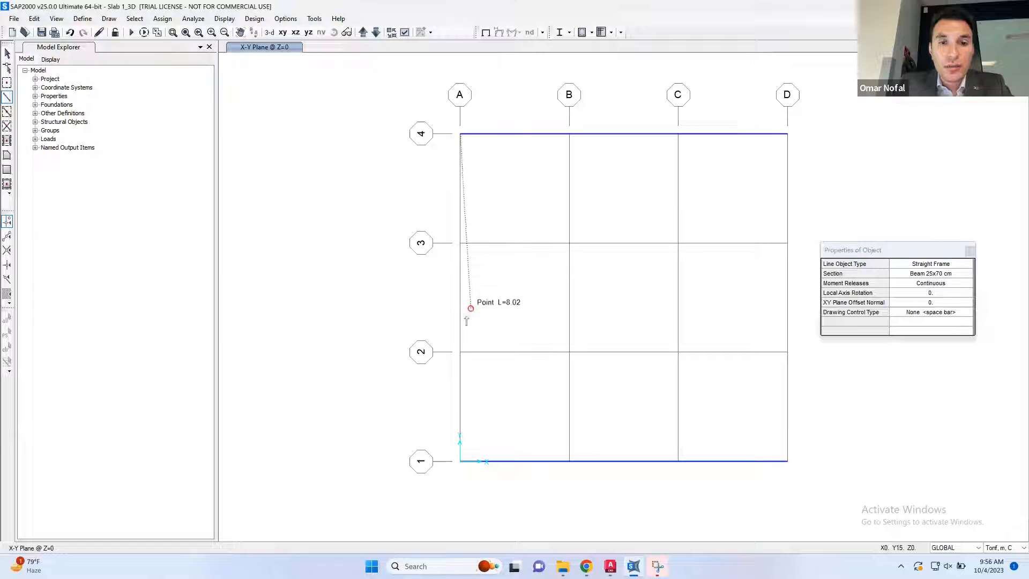
{"action": "left_click", "coordinate": [460, 351]}
{"action": "right_click", "coordinate": [367, 159]}
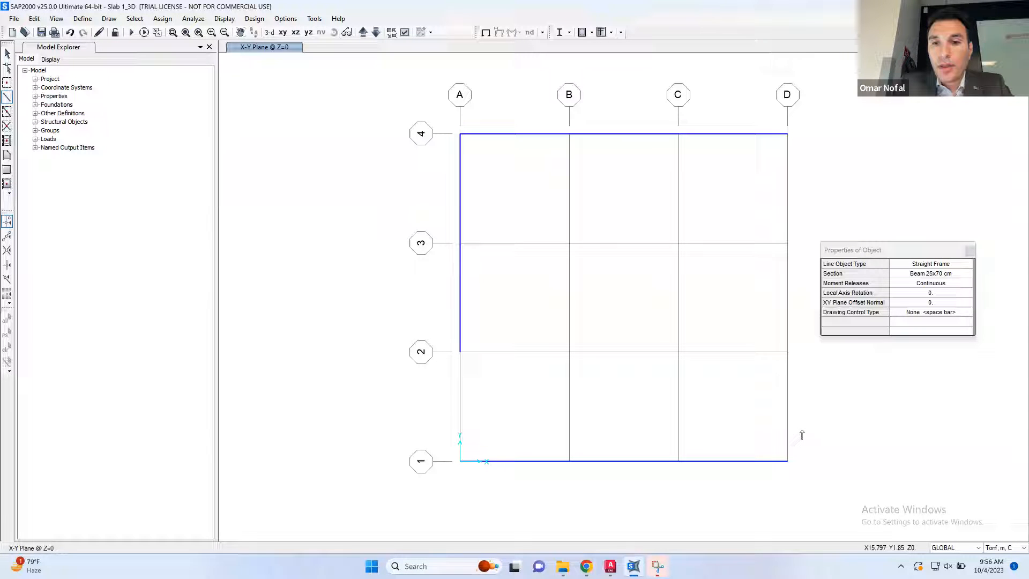
Draw a Beam 25x70 cm frame along grid line D from grid 1 to grid 3, and finish drawing.
{"action": "left_click", "coordinate": [791, 459]}
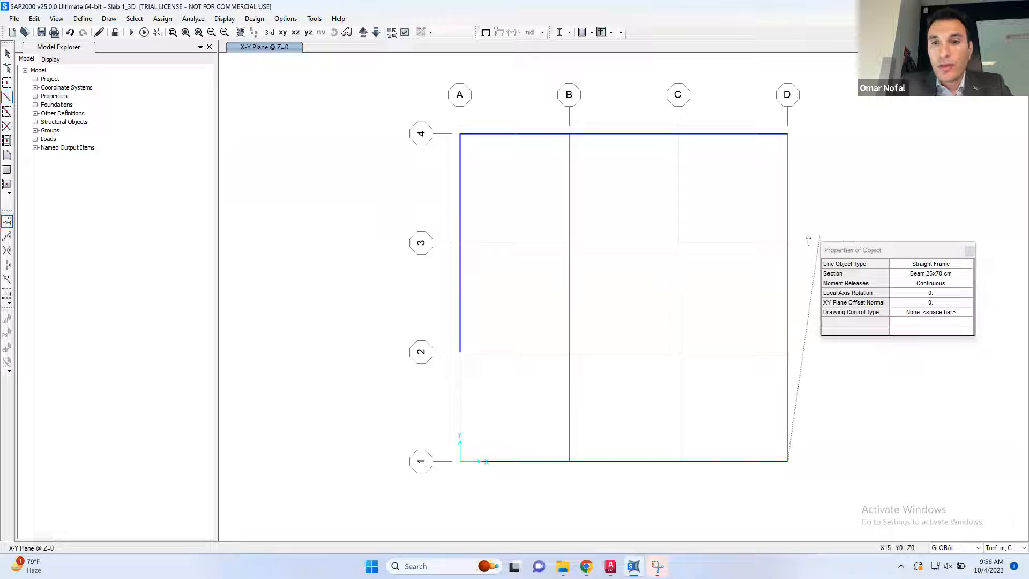
{"action": "left_click", "coordinate": [790, 243]}
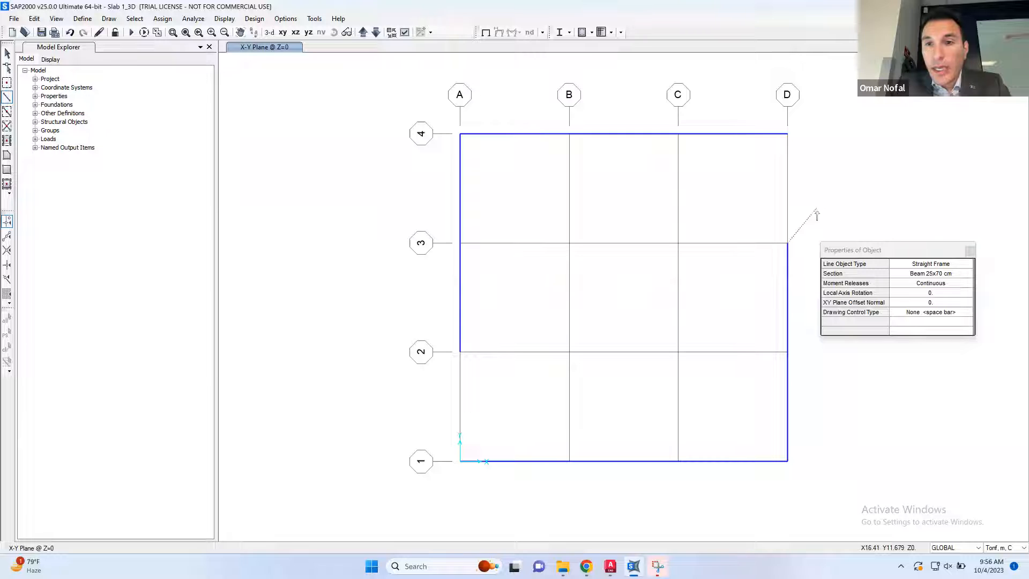
{"action": "key", "text": "Escape"}
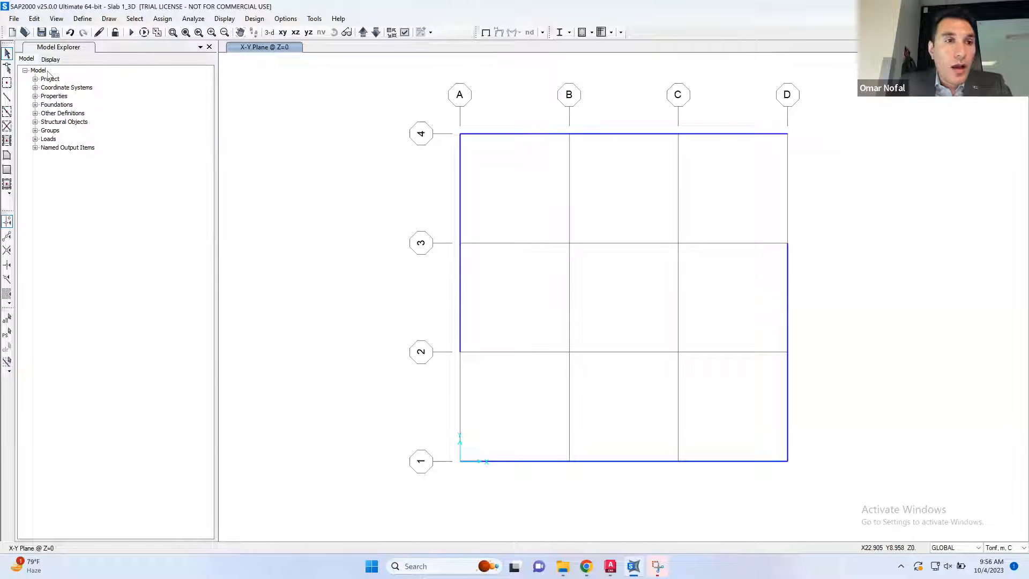
Draw a straight frame with section None along grid line D from grid 4 to grid 3.
{"action": "left_click", "coordinate": [7, 97]}
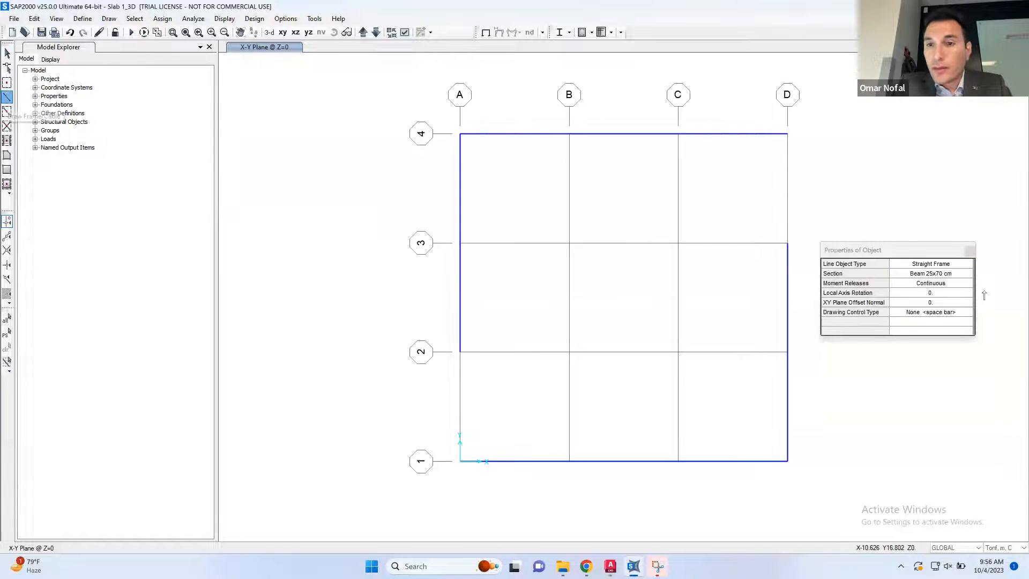
{"action": "left_click", "coordinate": [959, 273]}
{"action": "left_click", "coordinate": [968, 274]}
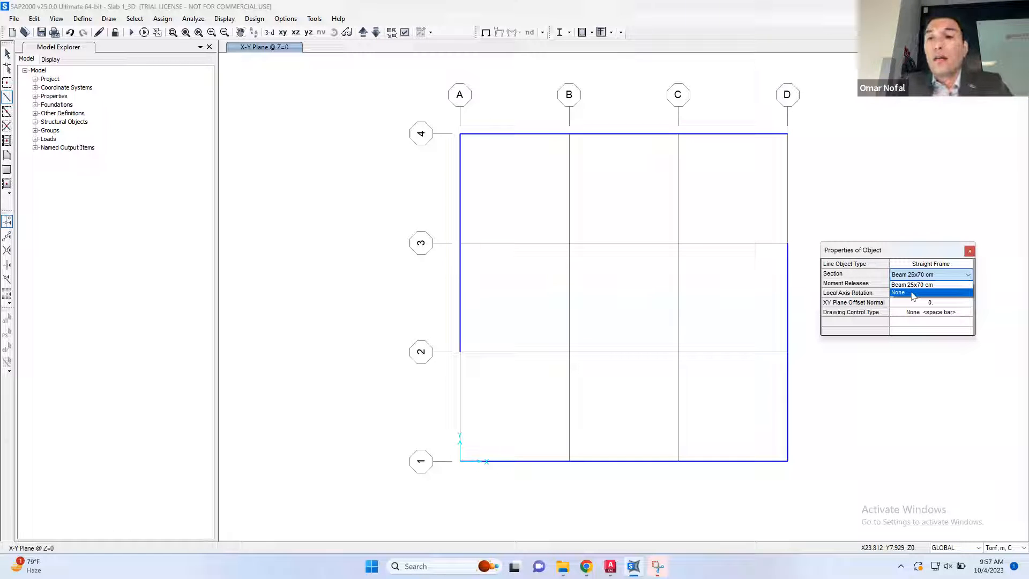
{"action": "left_click", "coordinate": [921, 292]}
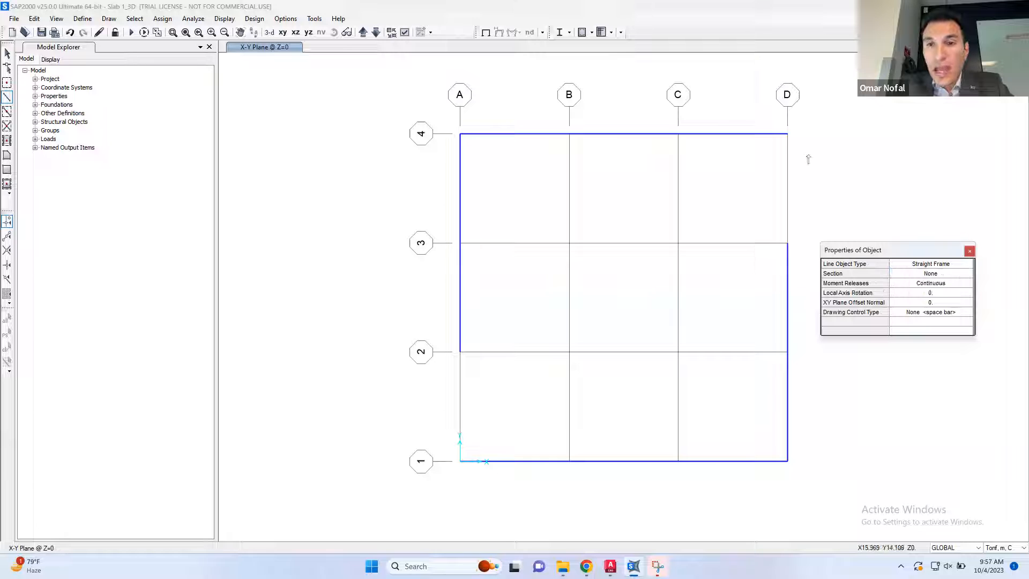
{"action": "left_click", "coordinate": [786, 134]}
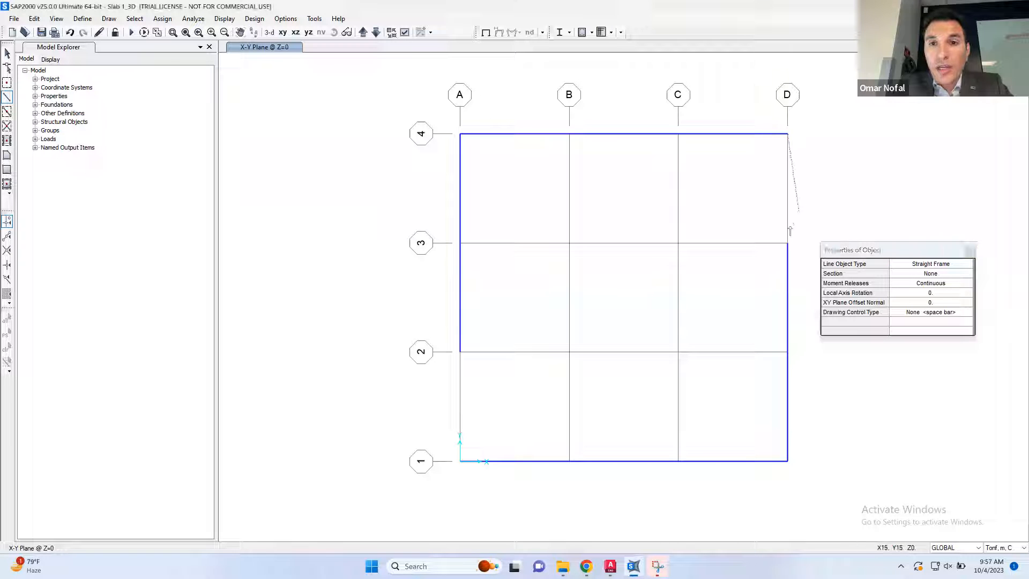
{"action": "left_click", "coordinate": [788, 243]}
{"action": "right_click", "coordinate": [845, 155]}
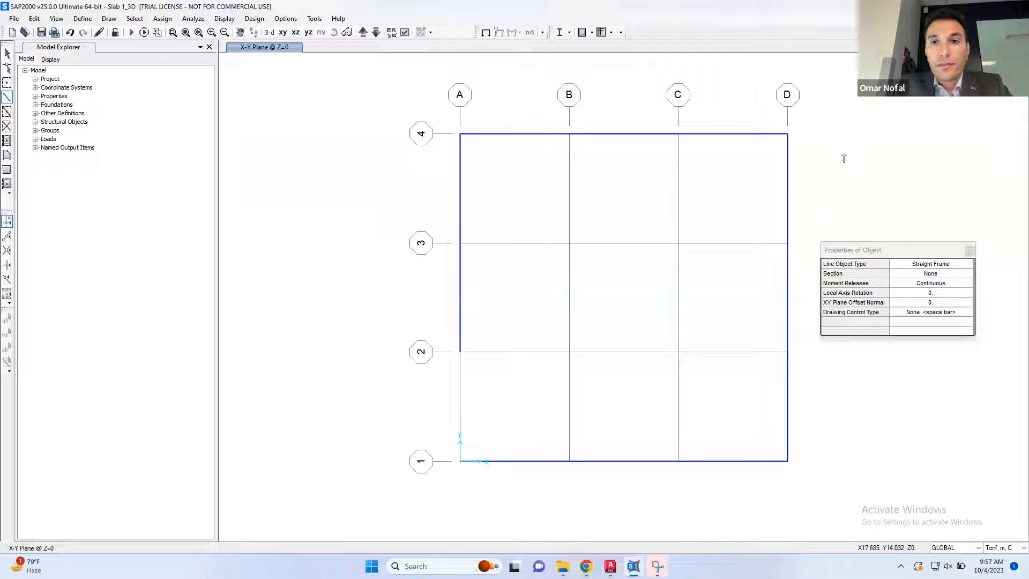
Draw a straight frame with section None along grid line A from grid 1 to grid 2, and finish drawing.
{"action": "left_click", "coordinate": [460, 461]}
{"action": "left_click", "coordinate": [460, 352]}
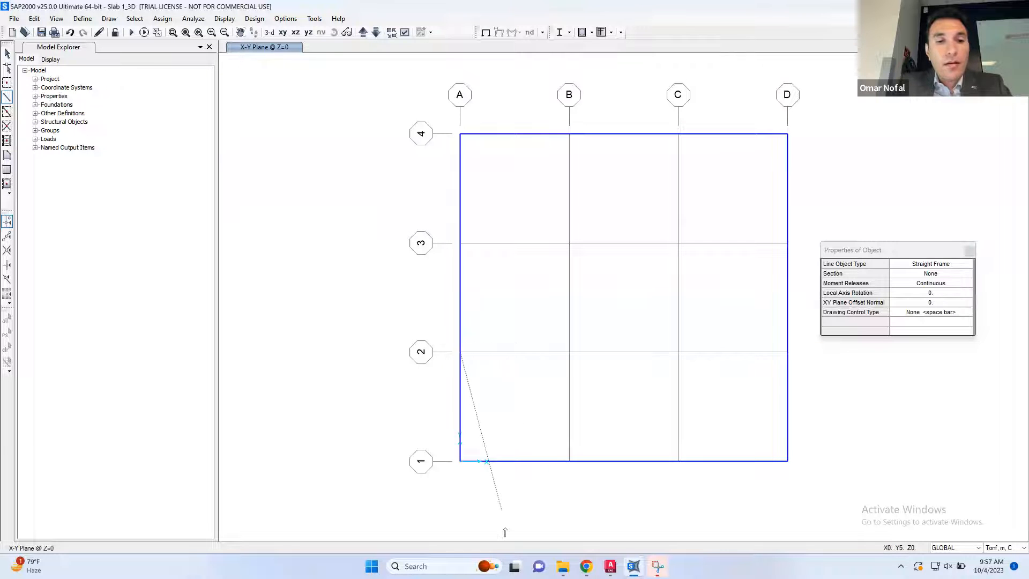
{"action": "right_click", "coordinate": [568, 332]}
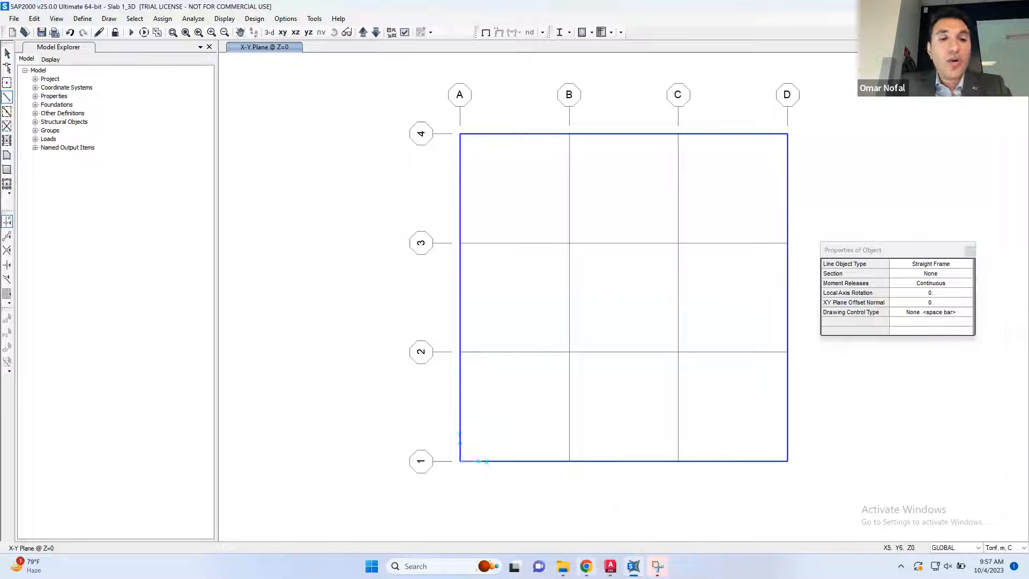
{"action": "key", "text": "Escape"}
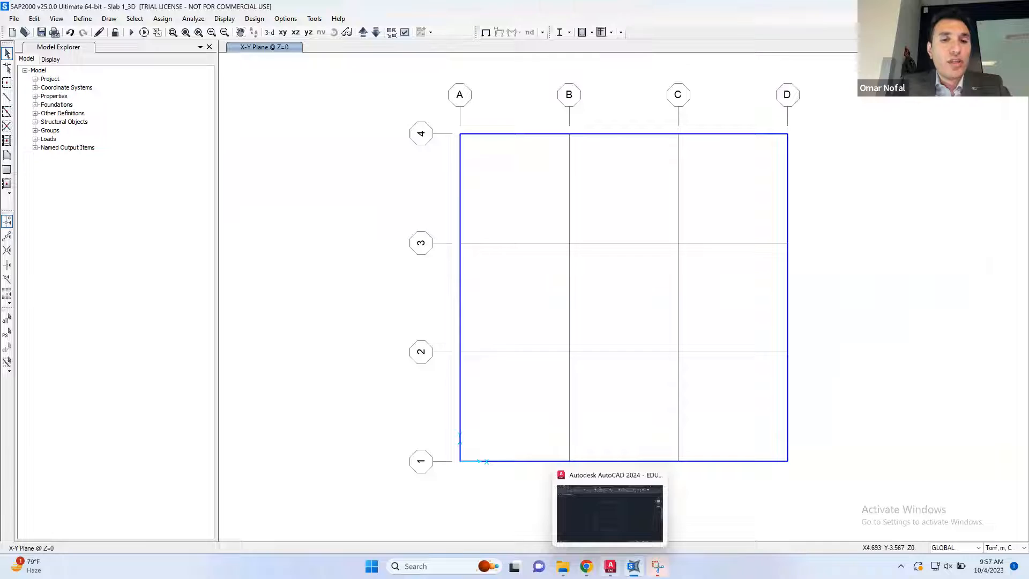
Check the Flat slab(1) plan in AutoCAD, return to SAP2000 and select all frames whose section property is None.
{"action": "left_click", "coordinate": [610, 566]}
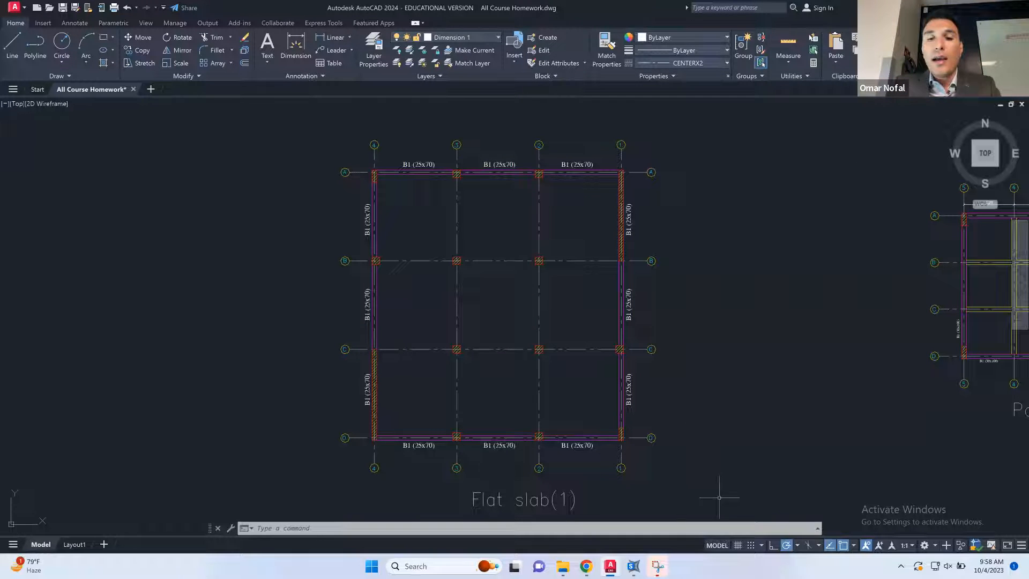
{"action": "left_click", "coordinate": [634, 566]}
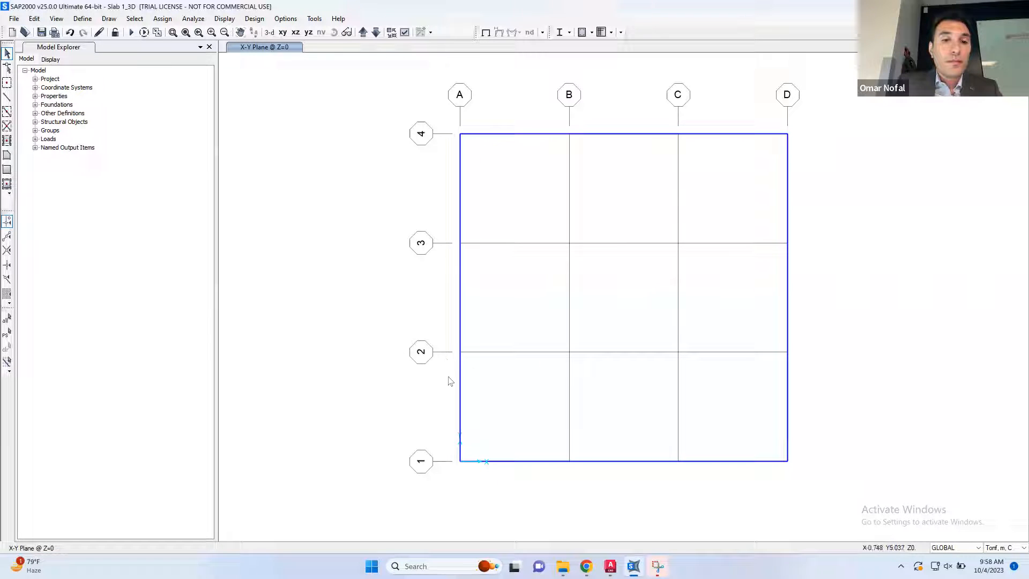
{"action": "left_click", "coordinate": [136, 19]}
{"action": "mouse_move", "coordinate": [156, 32]}
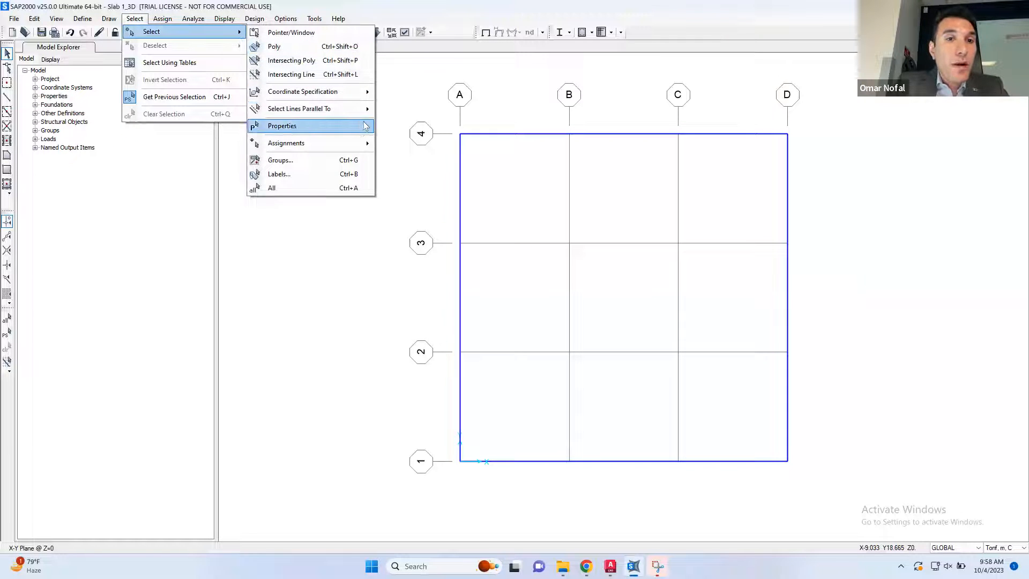
{"action": "mouse_move", "coordinate": [366, 126]}
{"action": "left_click", "coordinate": [426, 141]}
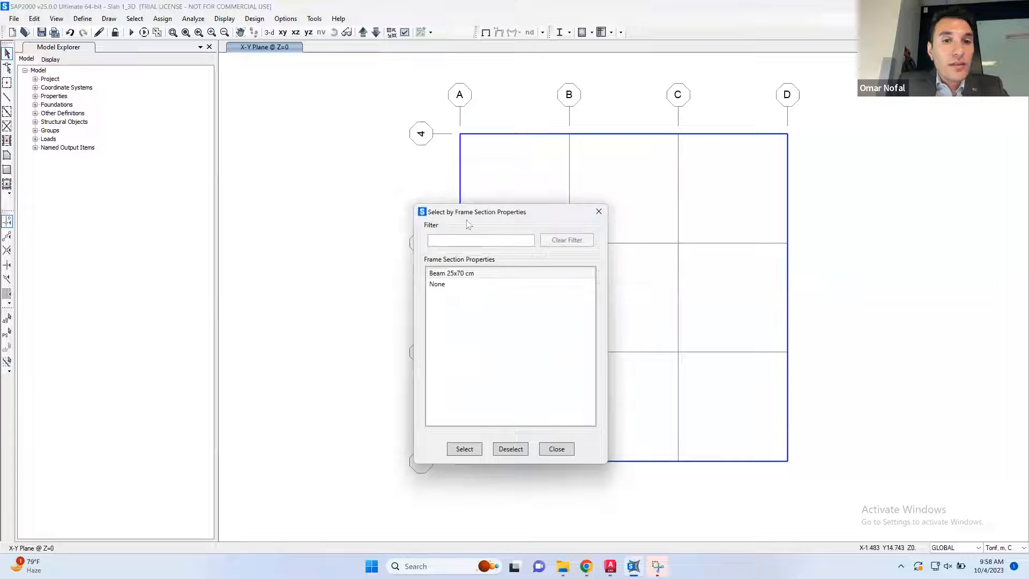
{"action": "left_click", "coordinate": [441, 286]}
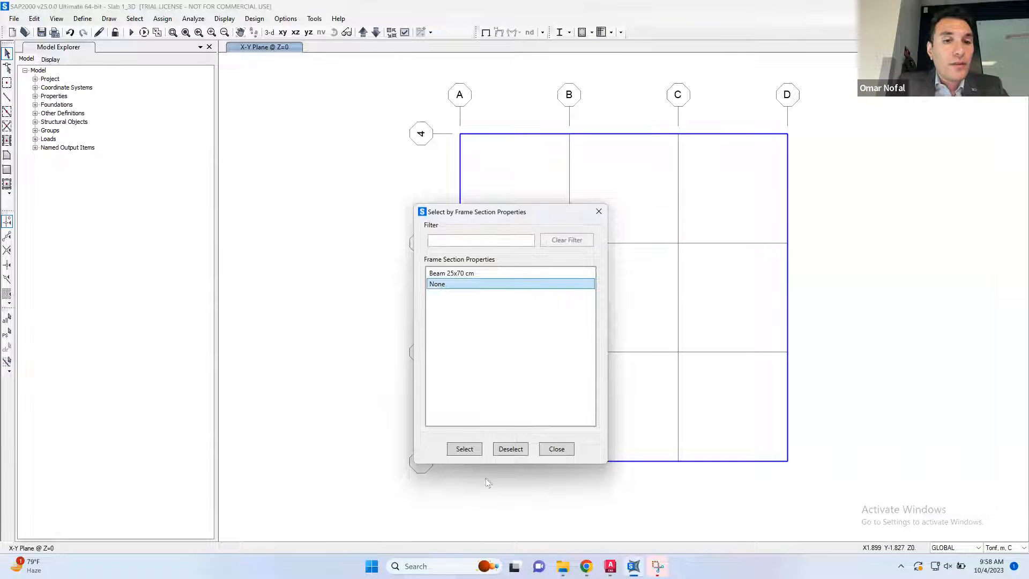
{"action": "left_click", "coordinate": [469, 453]}
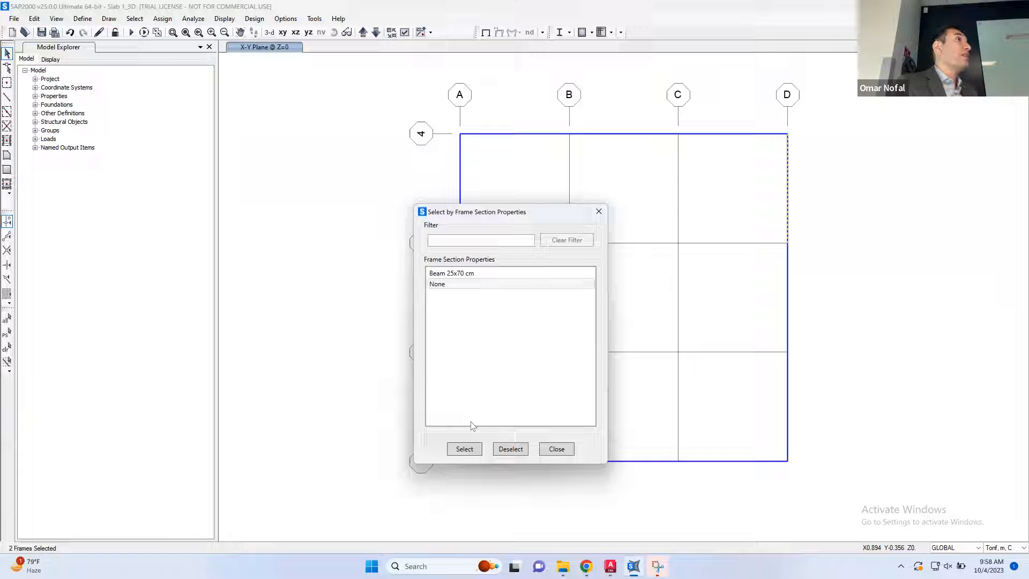
{"action": "left_click", "coordinate": [601, 213]}
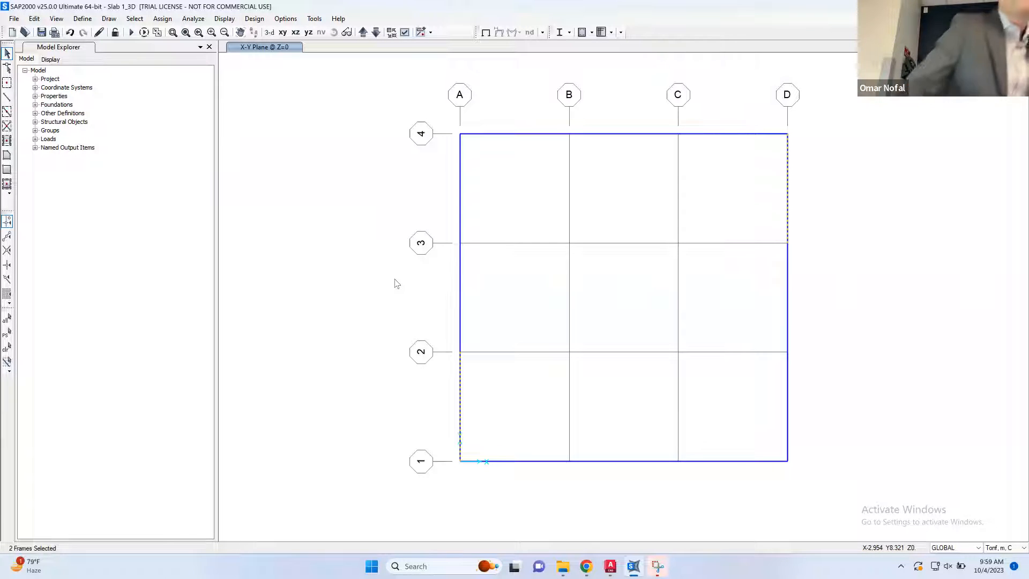
Add a new shell area section and name it Wall 30 cm.
{"action": "left_click", "coordinate": [109, 19]}
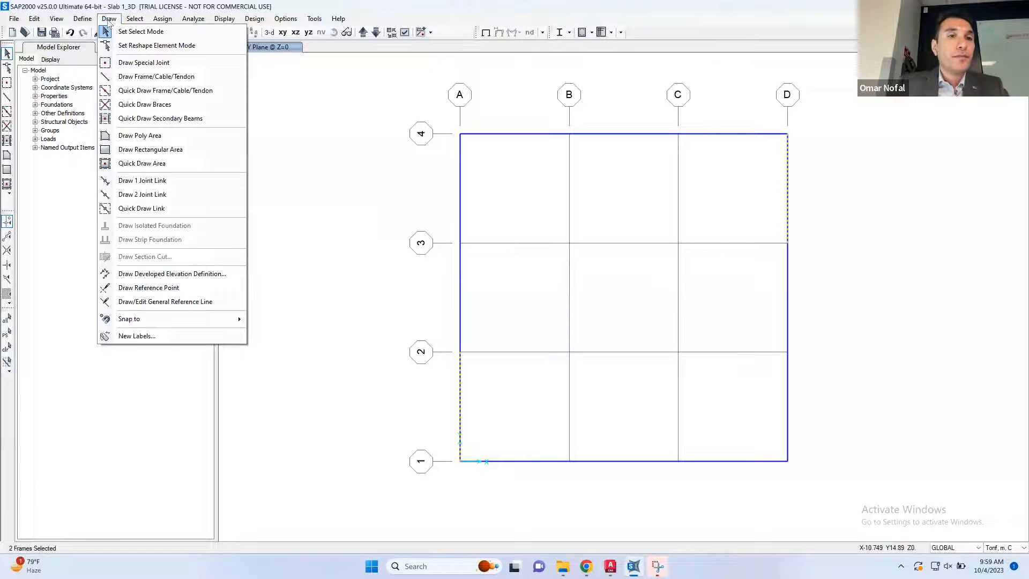
{"action": "left_click", "coordinate": [163, 19]}
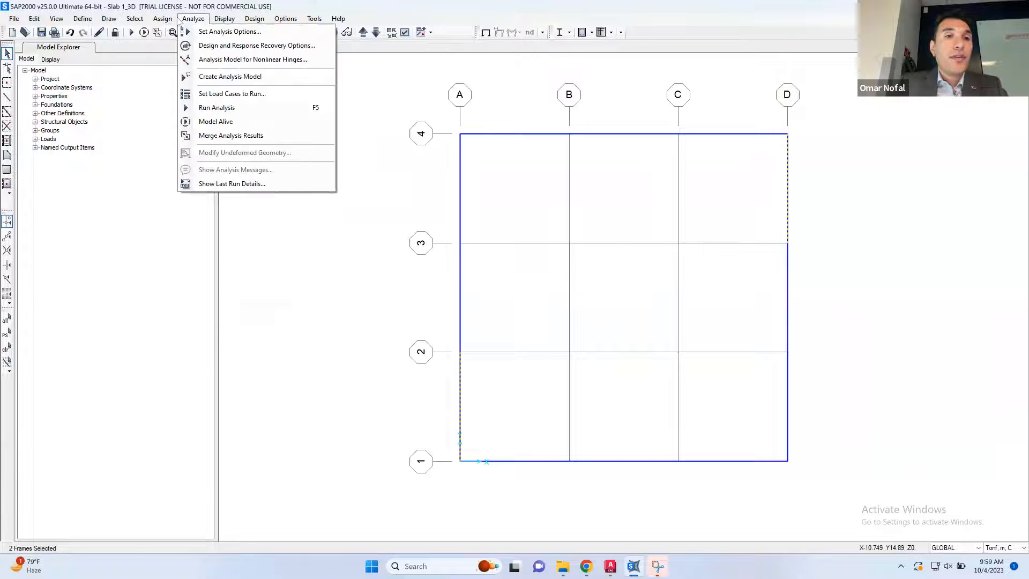
{"action": "mouse_move", "coordinate": [201, 20]}
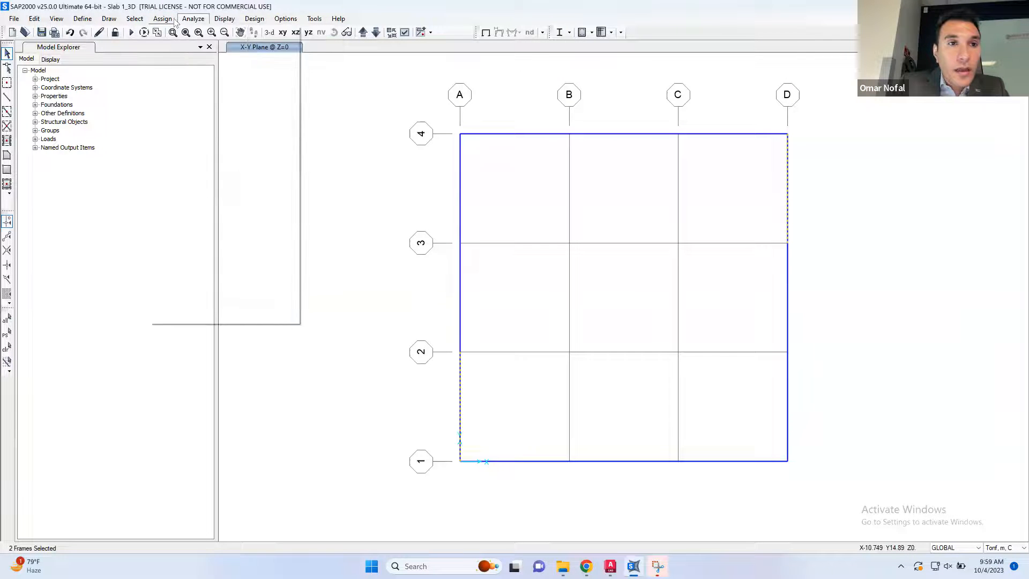
{"action": "mouse_move", "coordinate": [85, 20]}
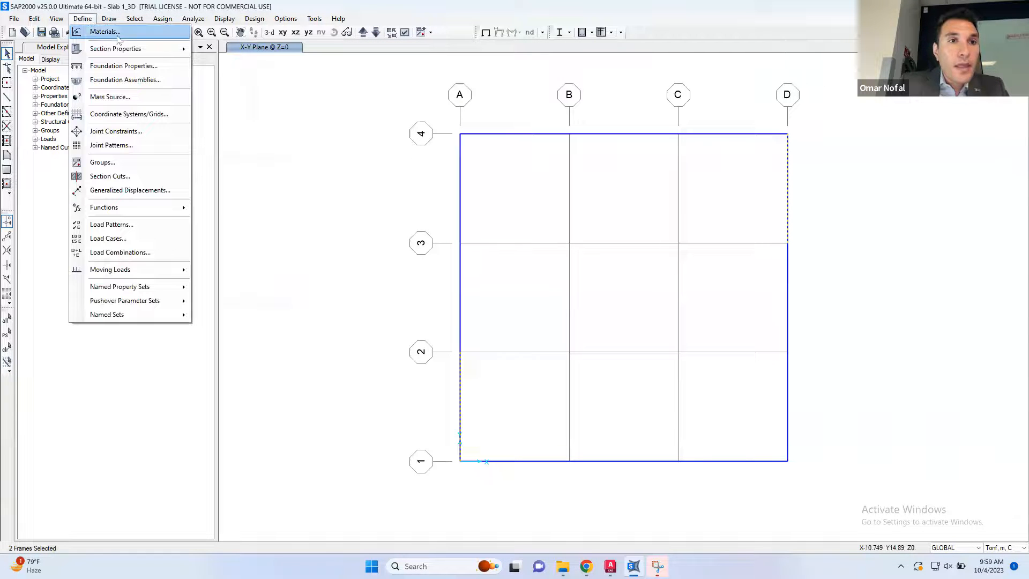
{"action": "mouse_move", "coordinate": [119, 49]}
{"action": "left_click", "coordinate": [233, 95]}
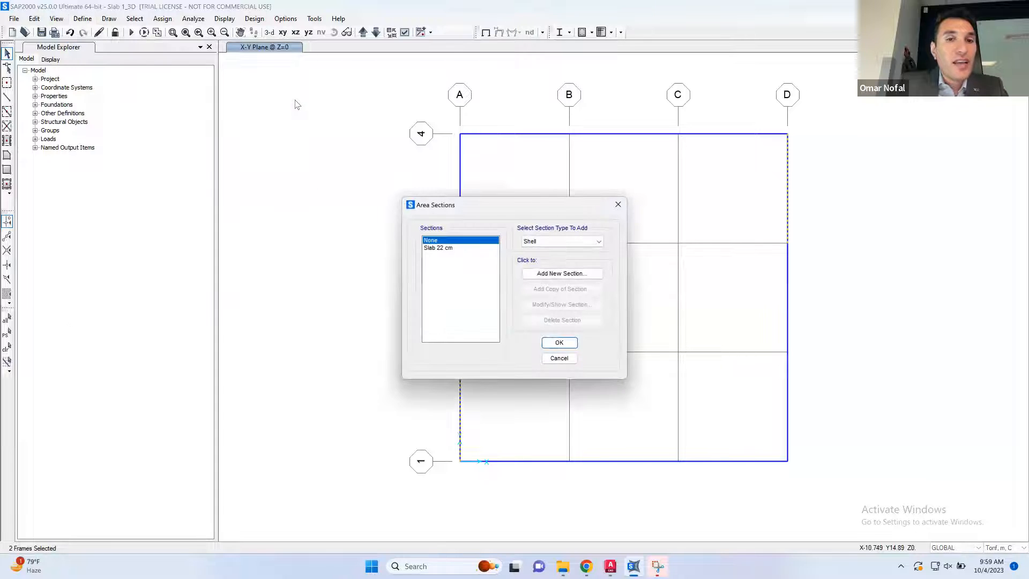
{"action": "left_click", "coordinate": [445, 249]}
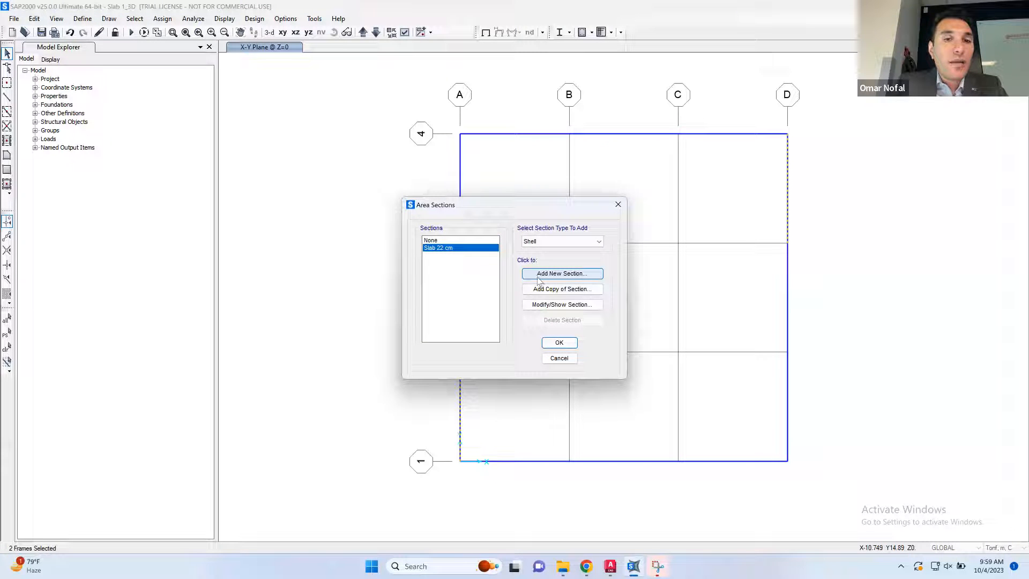
{"action": "left_click", "coordinate": [571, 274]}
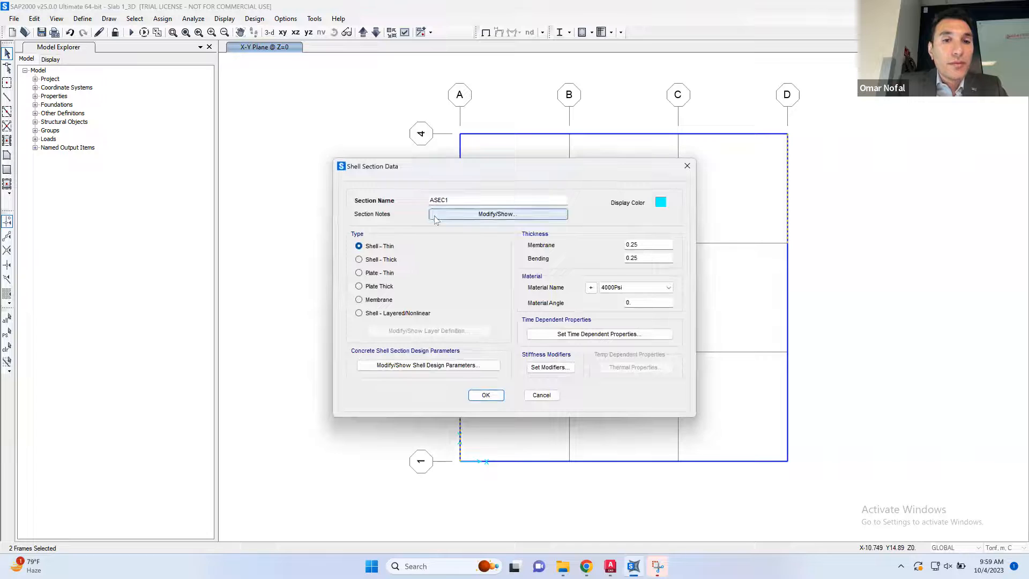
{"action": "left_click_drag", "start_coordinate": [452, 201], "coordinate": [419, 203]}
{"action": "type", "text": "Wall 30 cm"}
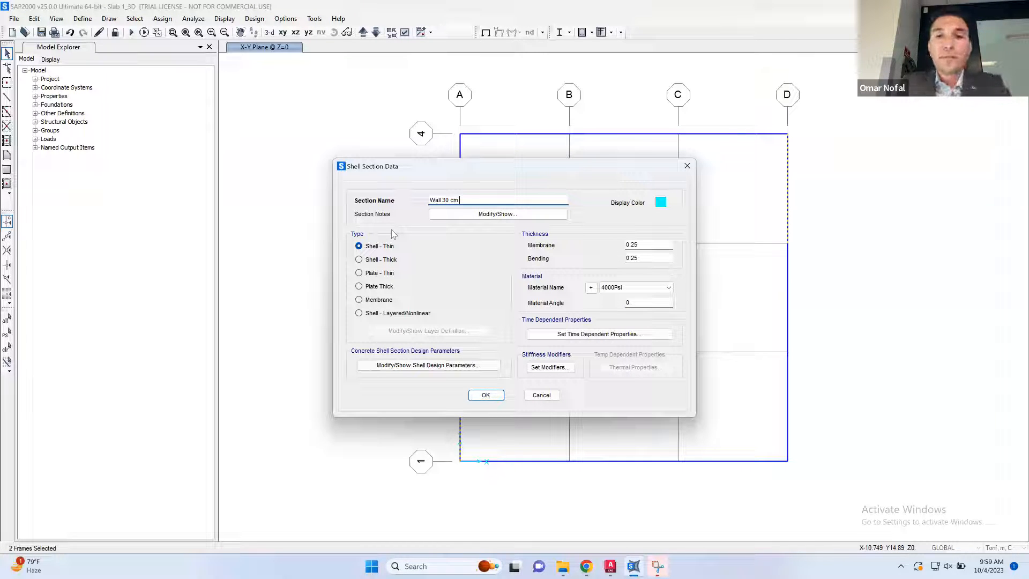
Set the wall section's membrane and bending thicknesses to 0.3 m and save the area section definitions.
{"action": "left_click", "coordinate": [635, 244]}
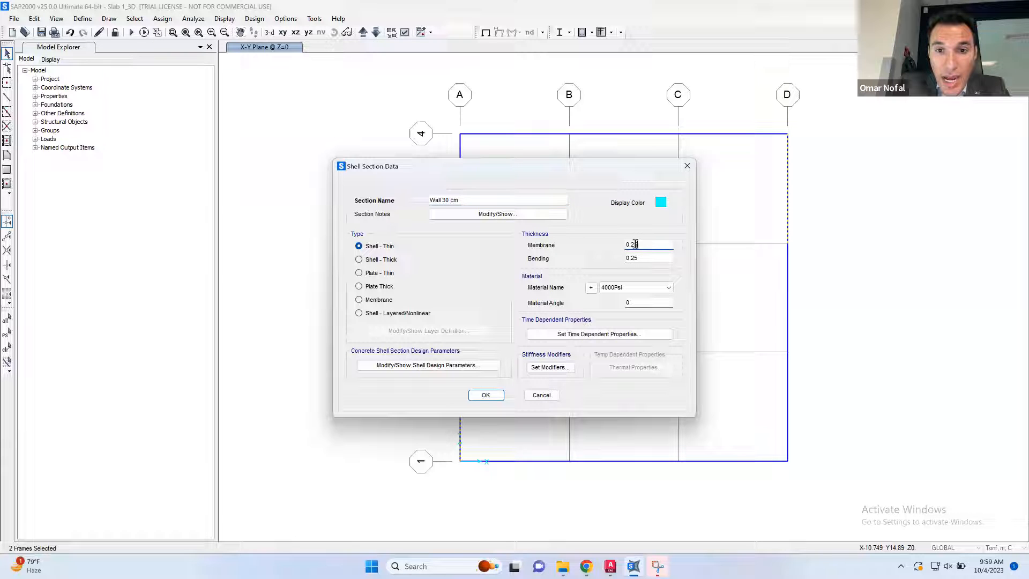
{"action": "key", "text": "BackSpace"}
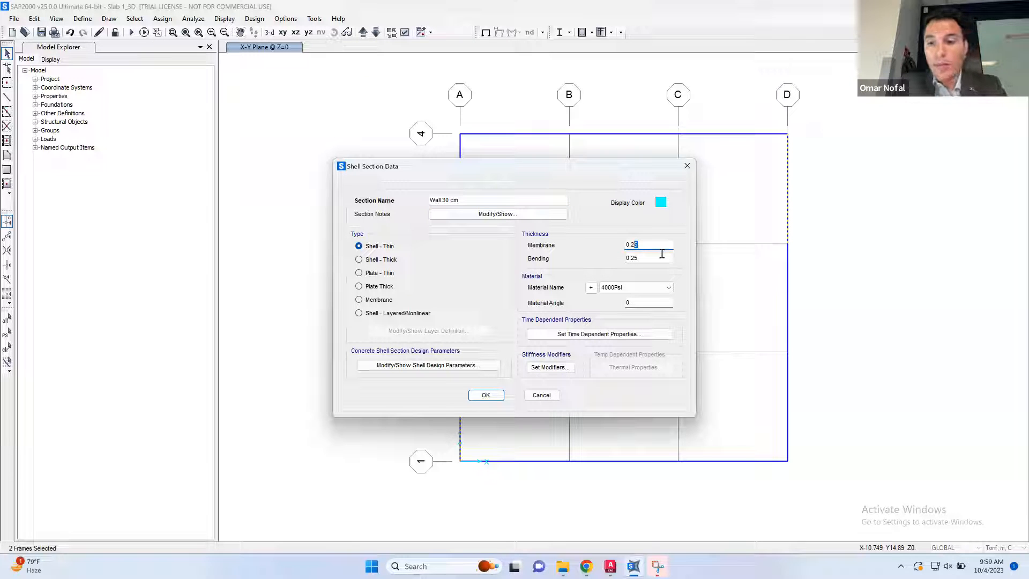
{"action": "left_click_drag", "start_coordinate": [631, 258], "coordinate": [662, 254]}
{"action": "type", "text": "3"}
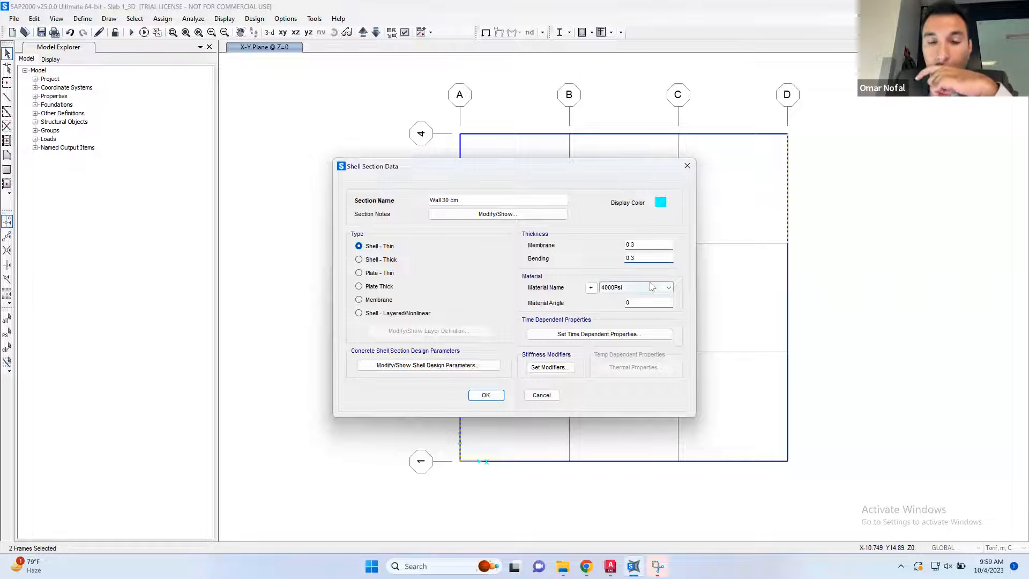
{"action": "left_click", "coordinate": [485, 395]}
{"action": "left_click", "coordinate": [559, 342]}
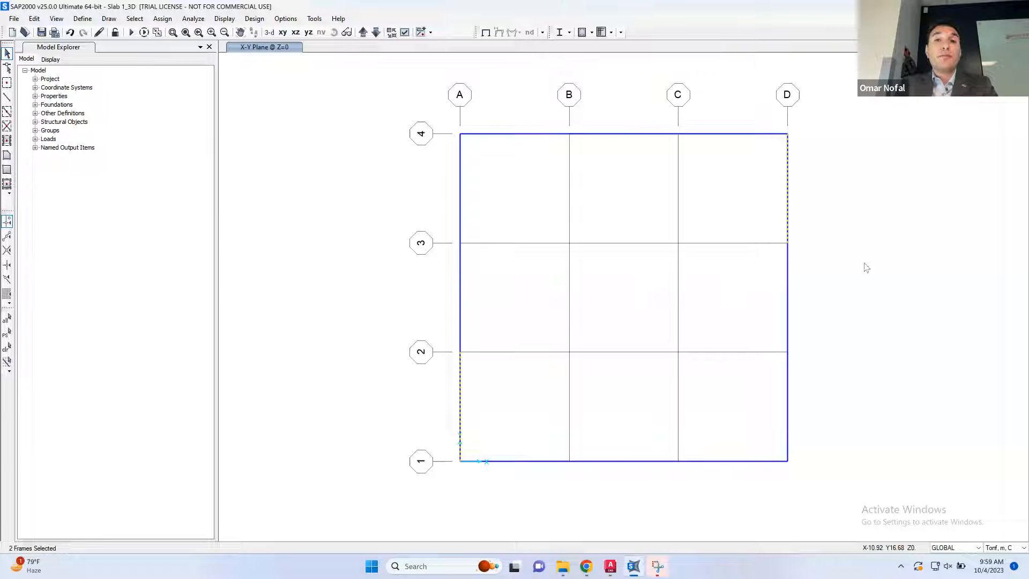
Set up a linear Extrude Lines to Areas for the selected frames, with Wall 30 cm as the property for added objects.
{"action": "left_click", "coordinate": [34, 19]}
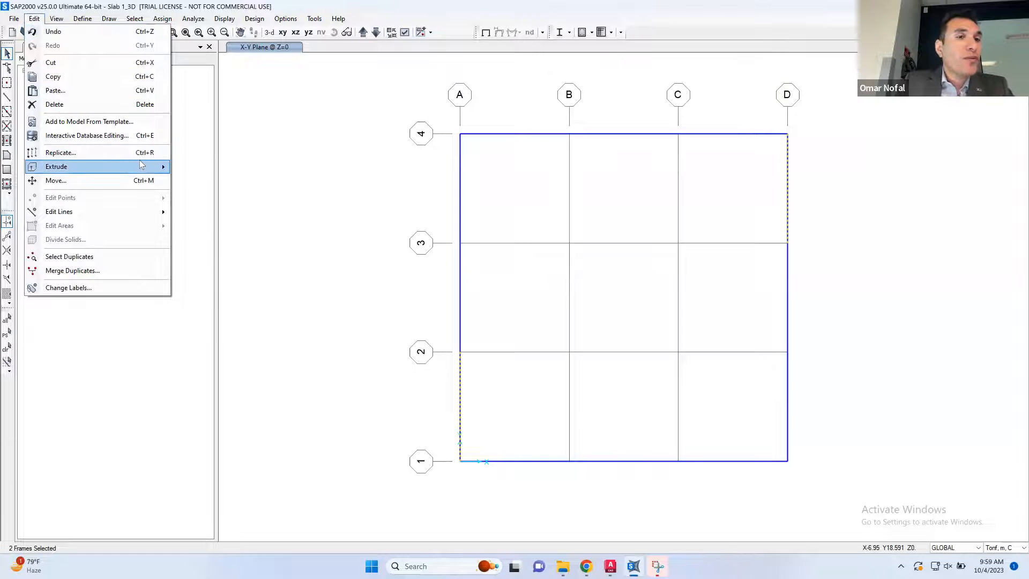
{"action": "mouse_move", "coordinate": [141, 165]}
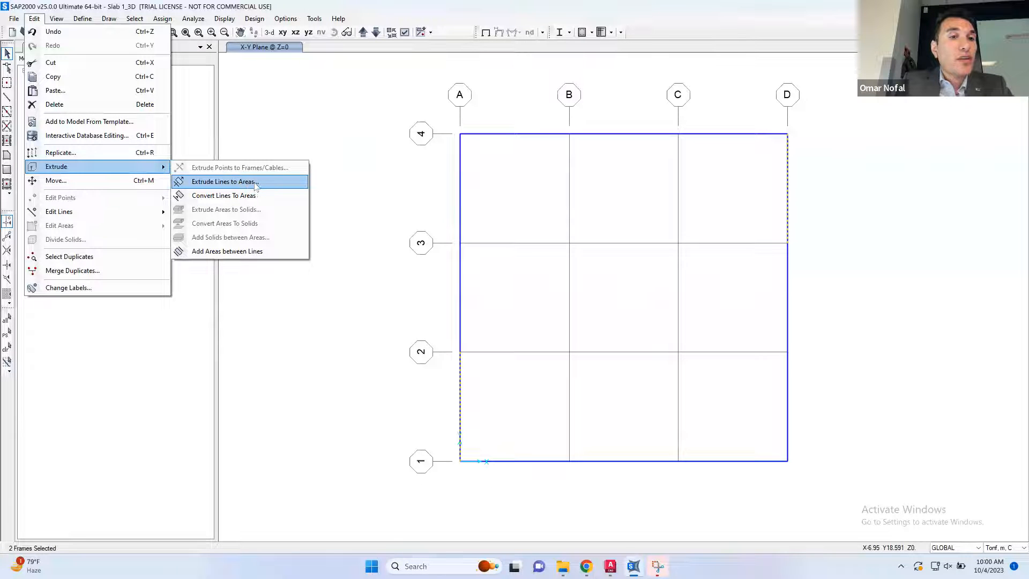
{"action": "left_click", "coordinate": [248, 183]}
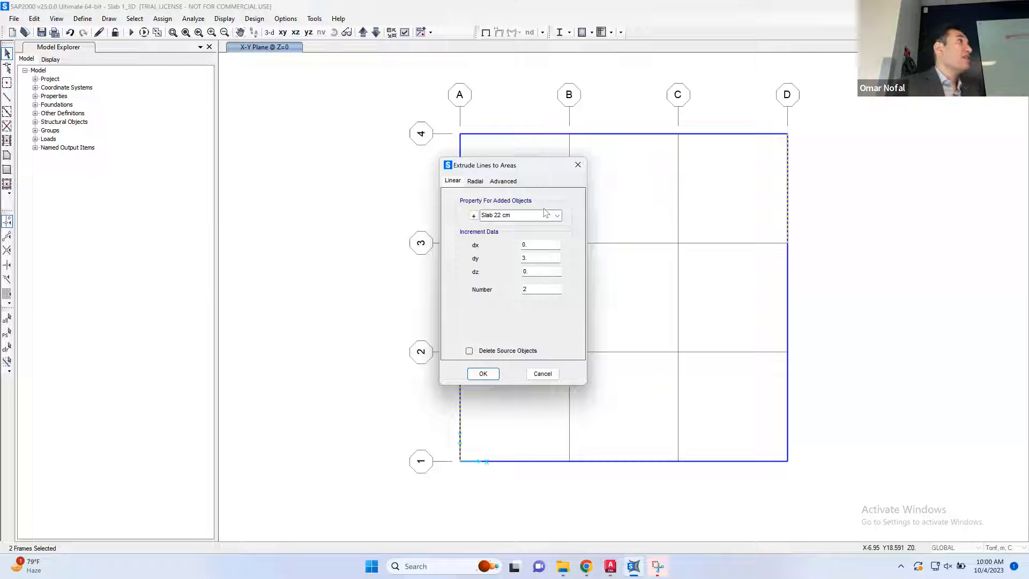
{"action": "left_click", "coordinate": [558, 215]}
{"action": "left_click", "coordinate": [523, 241]}
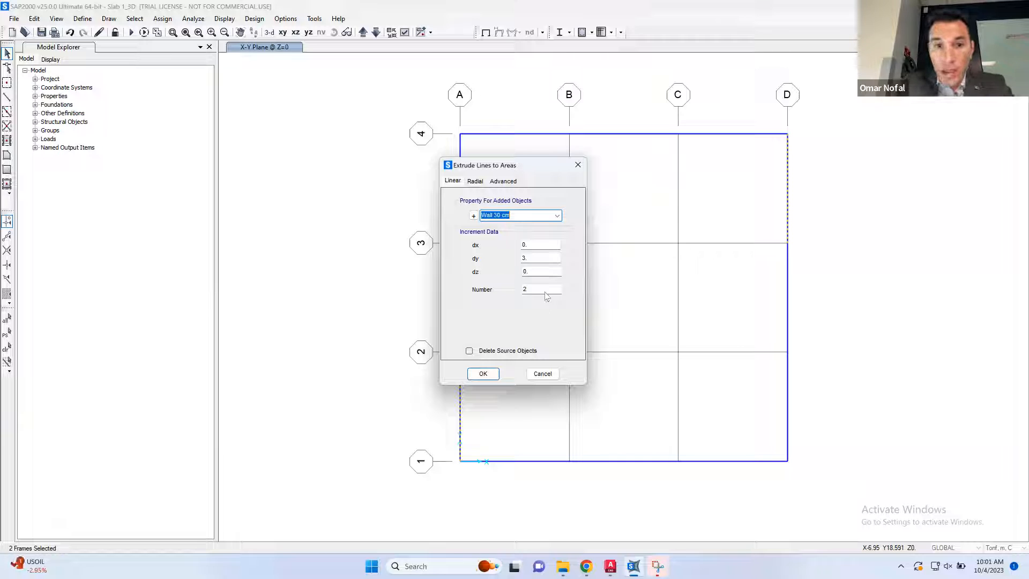
Extrude the selected frames into walls with dy 0, dz -3 and number 1, deleting the source objects.
{"action": "double_click", "coordinate": [533, 258]}
{"action": "type", "text": "0"}
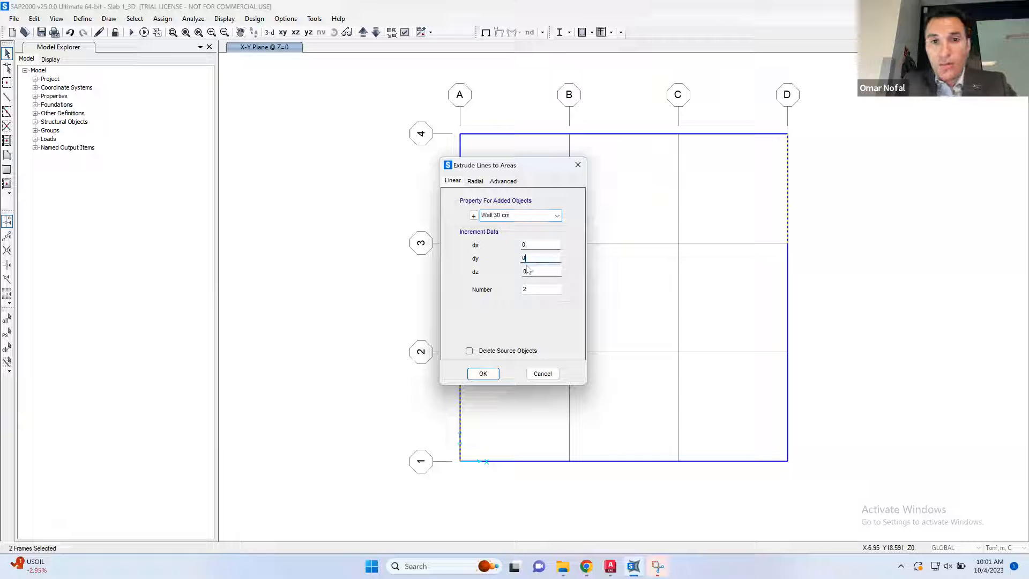
{"action": "double_click", "coordinate": [533, 272]}
{"action": "type", "text": "-3"}
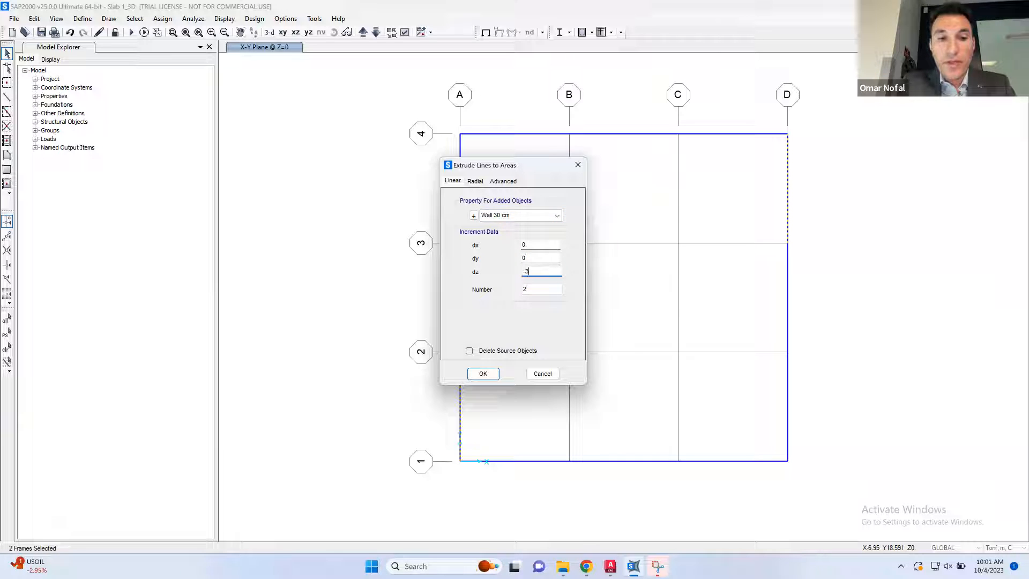
{"action": "double_click", "coordinate": [530, 289]}
{"action": "type", "text": "1"}
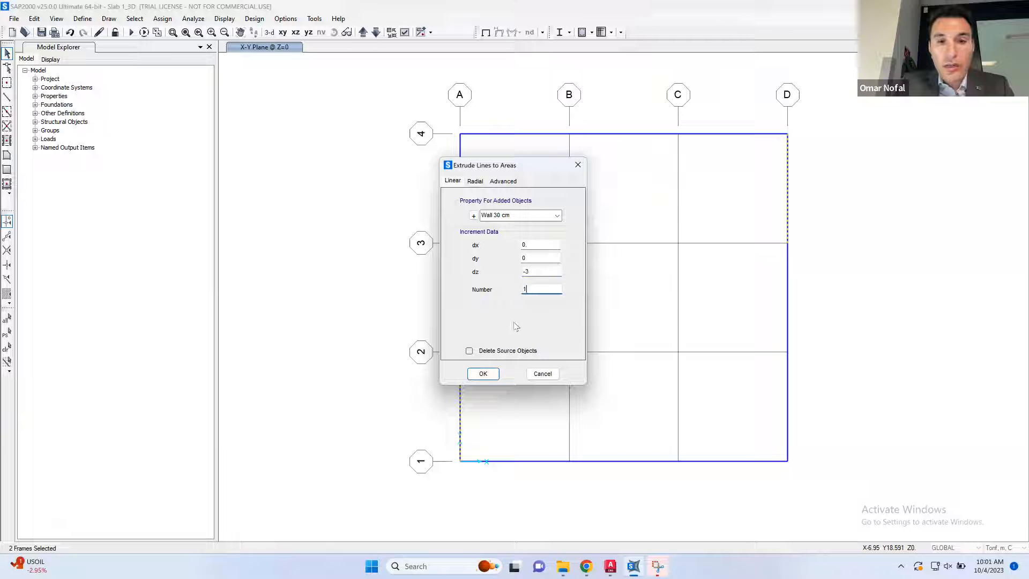
{"action": "left_click", "coordinate": [471, 352]}
{"action": "left_click", "coordinate": [483, 373]}
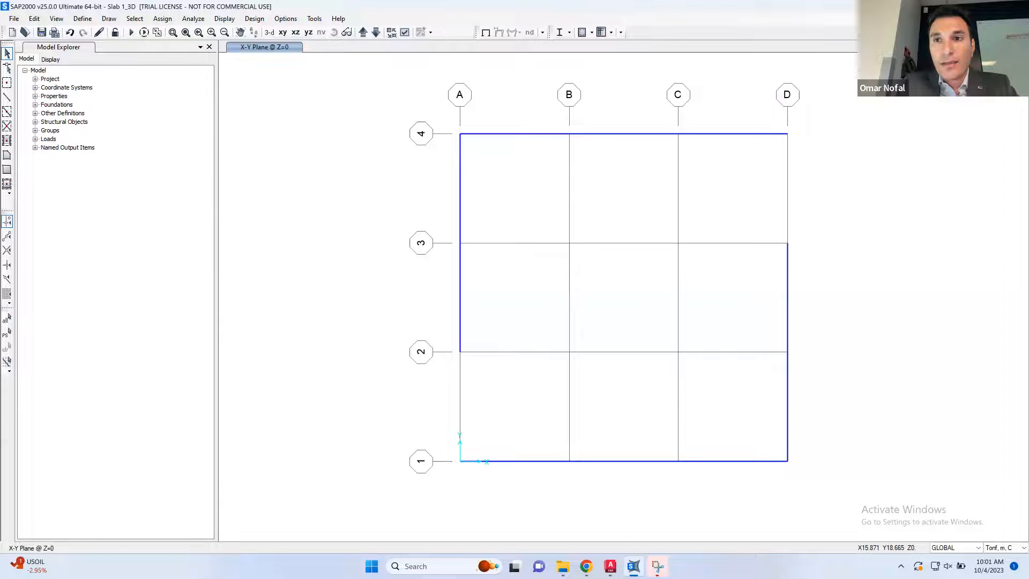
Show the 3-D view beside the plan view and open the 3-D view's display options.
{"action": "left_click", "coordinate": [981, 55]}
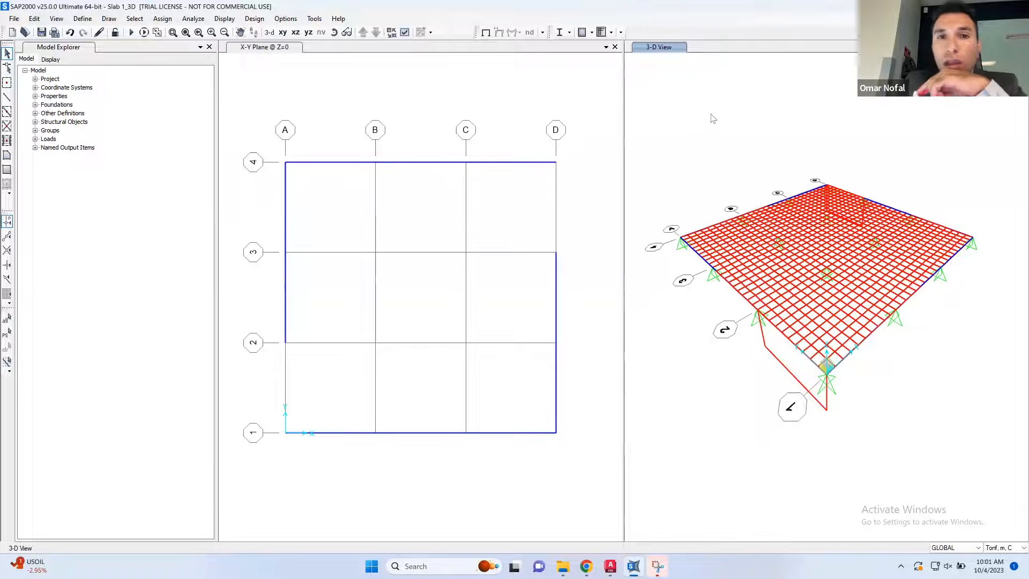
{"action": "left_click", "coordinate": [405, 32]}
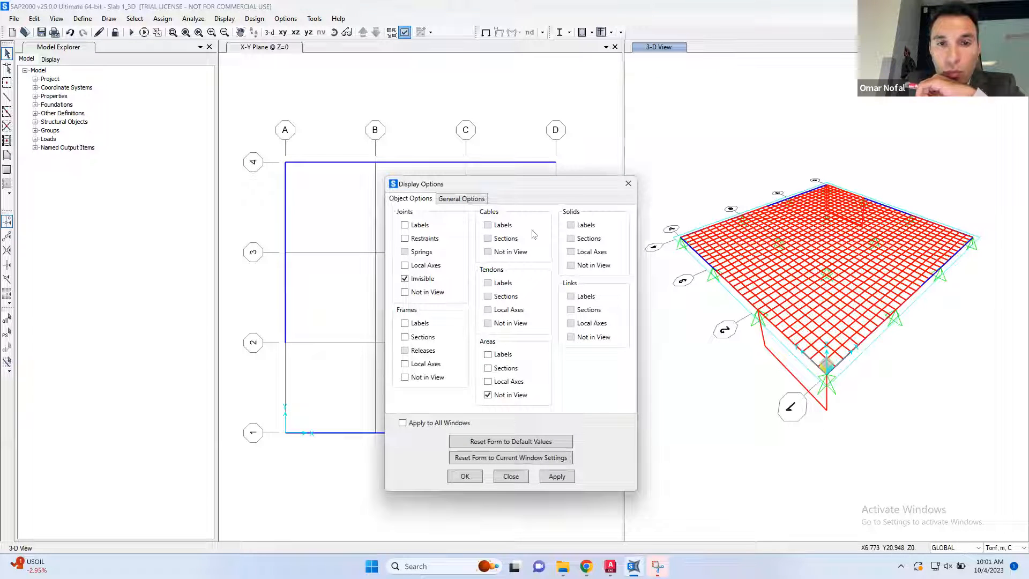
Try viewing the 3-D model by section colors, and restore viewing by object colors.
{"action": "left_click", "coordinate": [465, 198]}
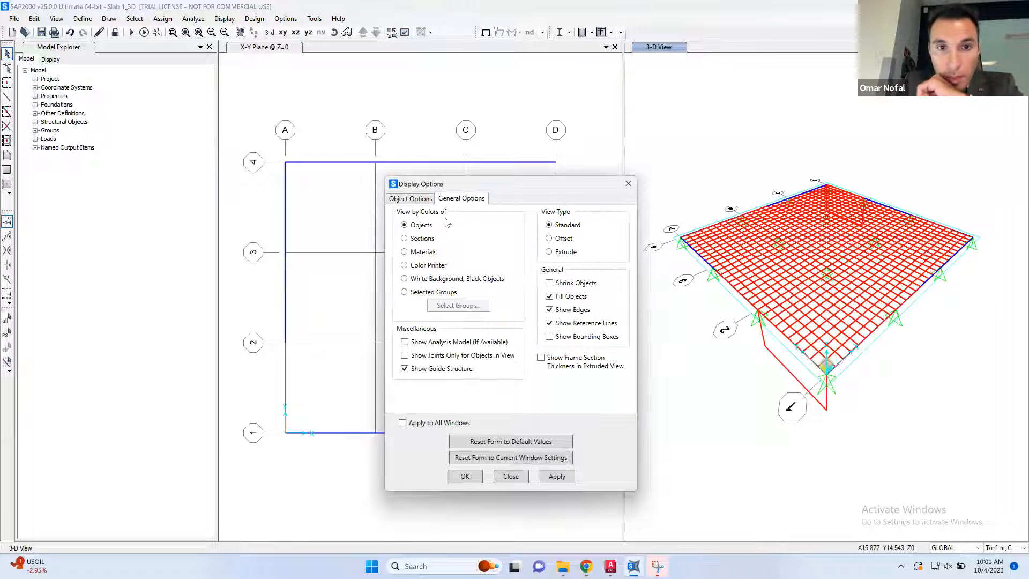
{"action": "left_click", "coordinate": [406, 239]}
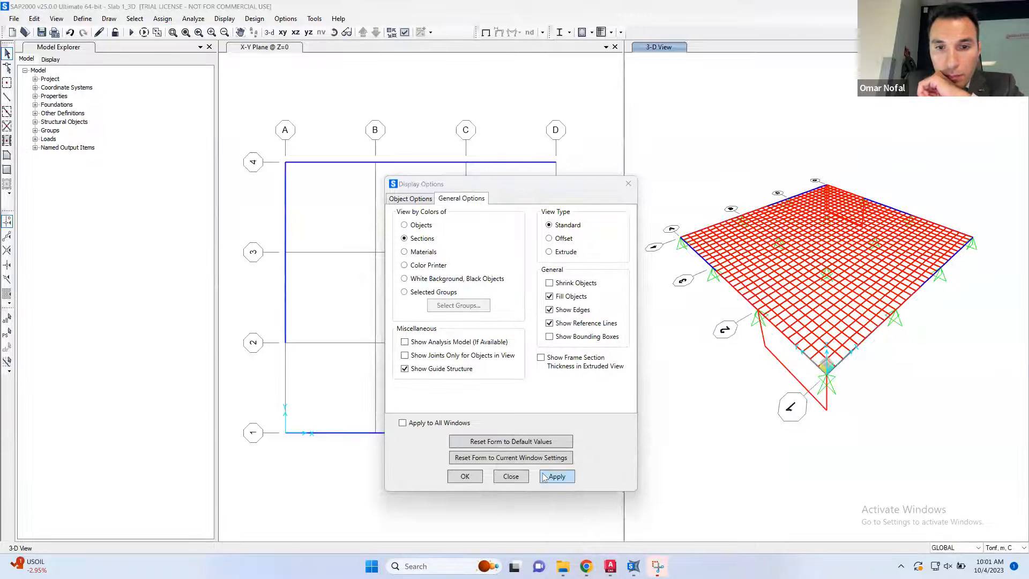
{"action": "left_click", "coordinate": [551, 477]}
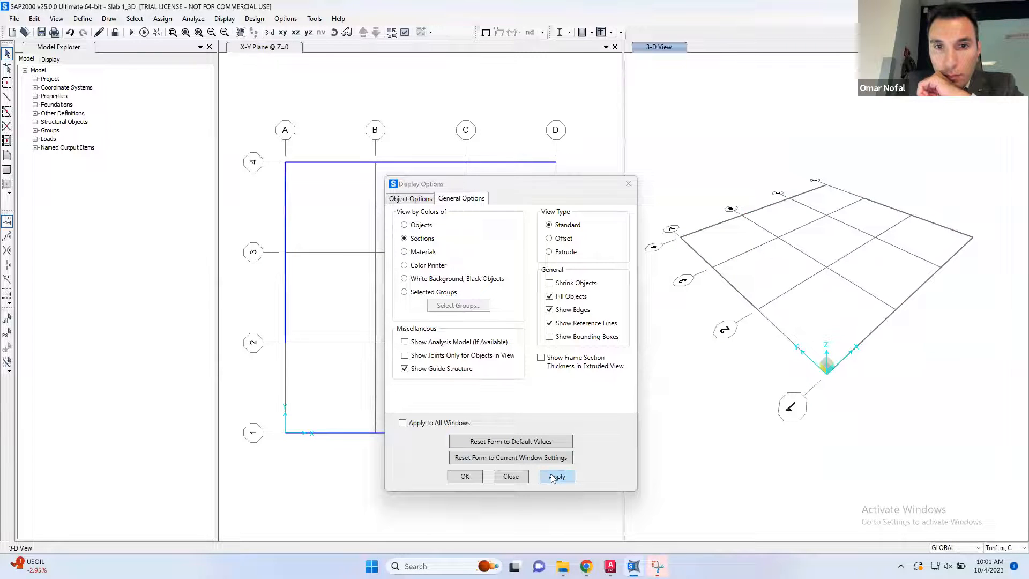
{"action": "left_click", "coordinate": [407, 226]}
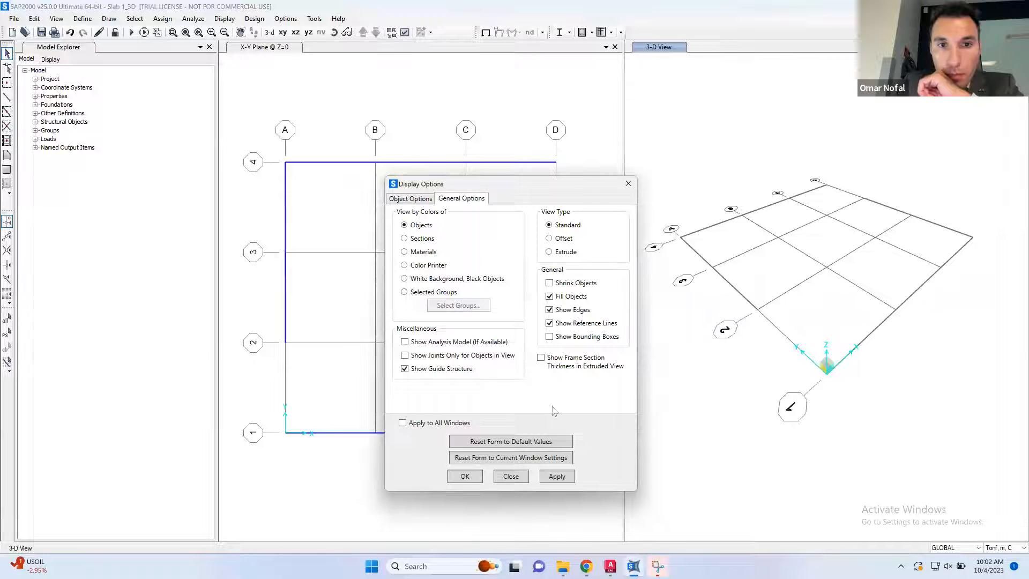
{"action": "left_click", "coordinate": [568, 477]}
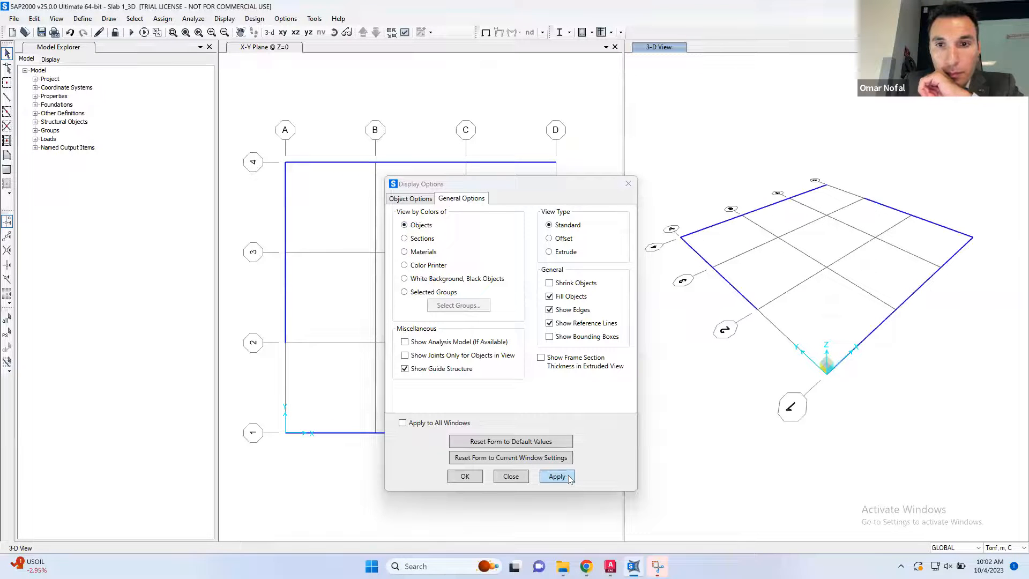
Turn off Not in View for areas in the 3-D view and apply it to display the slab and walls.
{"action": "left_click", "coordinate": [424, 199]}
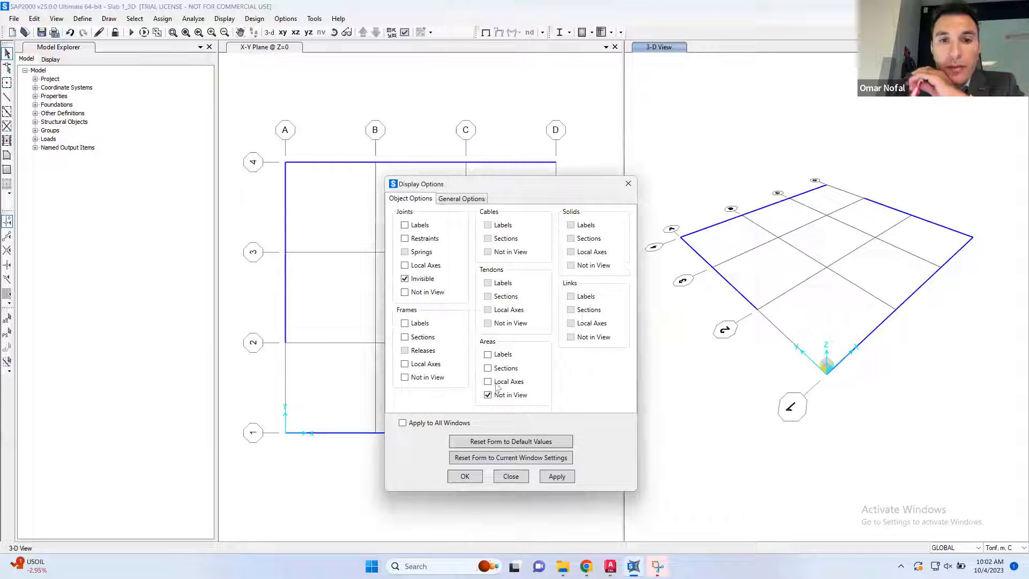
{"action": "left_click", "coordinate": [487, 395]}
{"action": "left_click", "coordinate": [556, 476]}
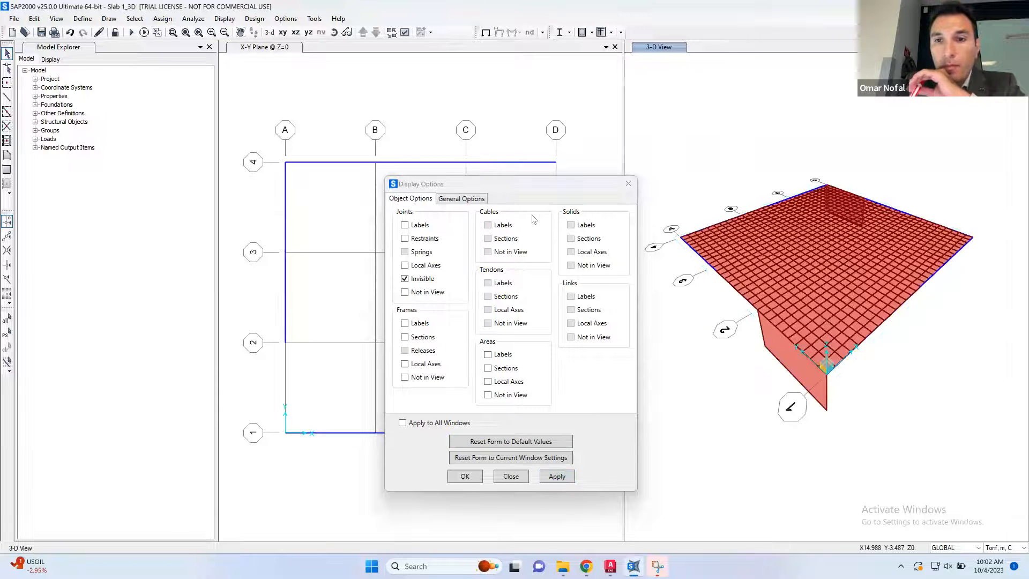
{"action": "left_click", "coordinate": [631, 185]}
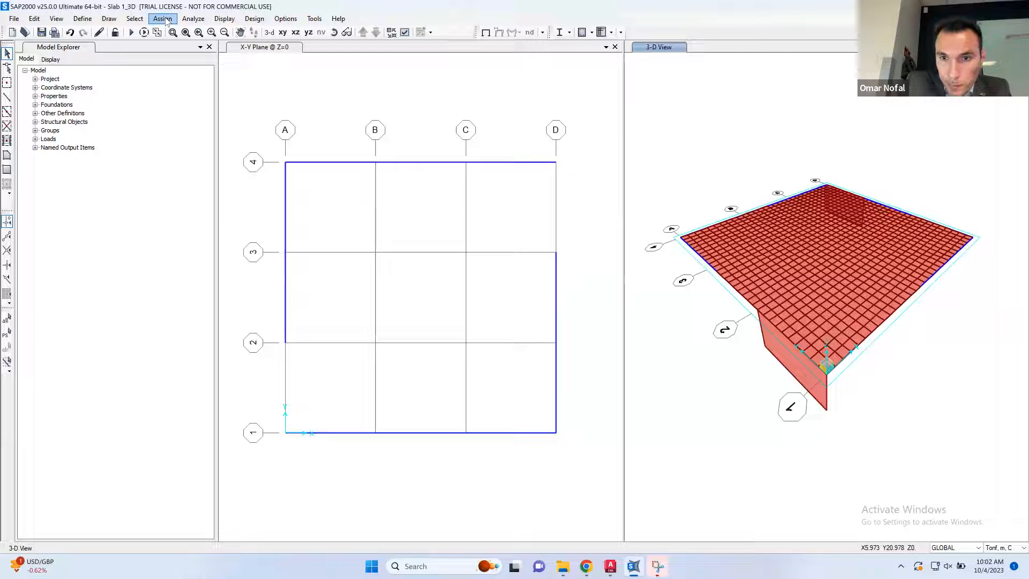
Select the four interior column joints at B2, B3, C2 and C3 in the Z=0 plan.
{"action": "left_click", "coordinate": [134, 20]}
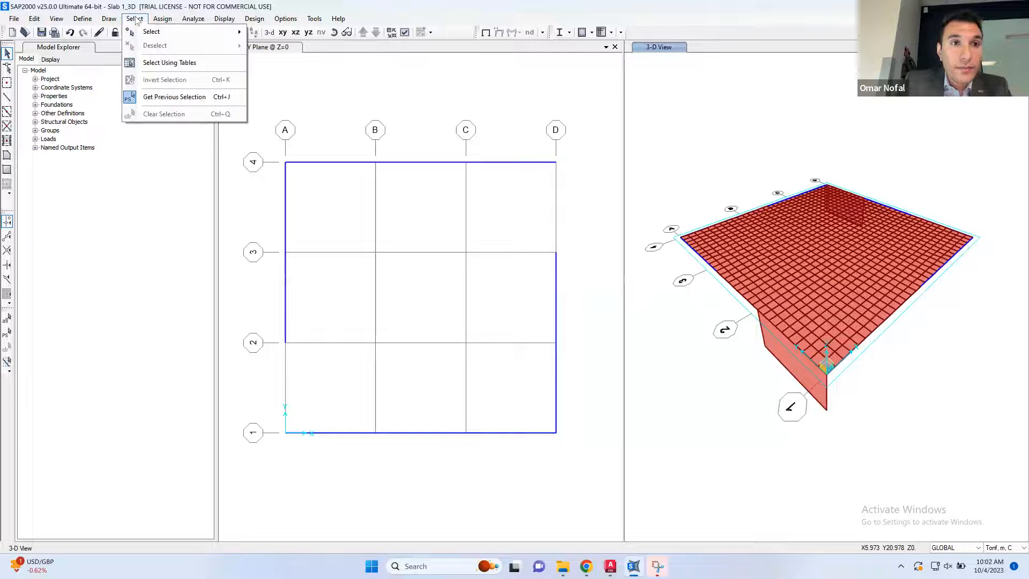
{"action": "mouse_move", "coordinate": [149, 32]}
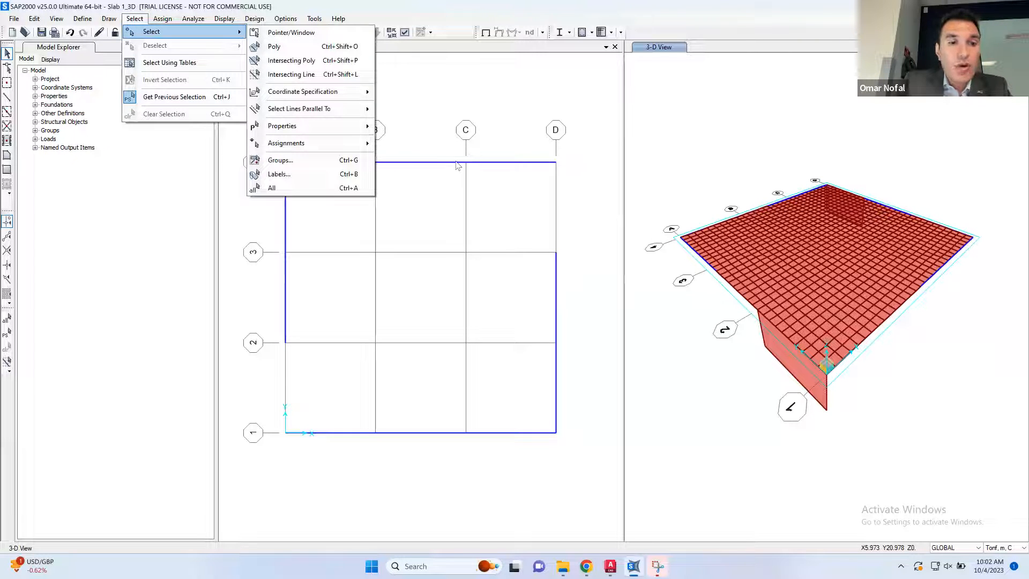
{"action": "left_click", "coordinate": [465, 252]}
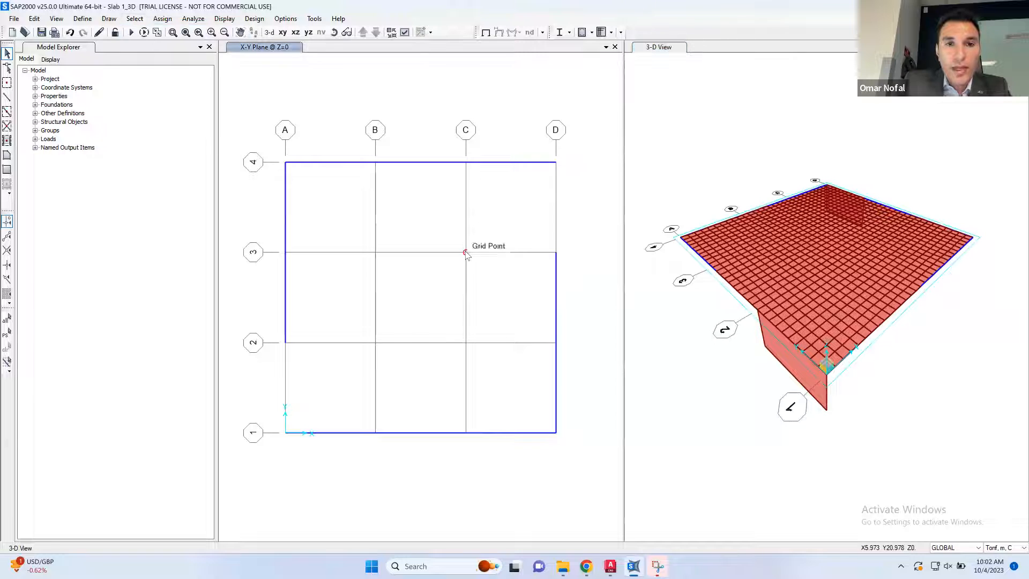
{"action": "left_click", "coordinate": [376, 251]}
{"action": "left_click", "coordinate": [376, 342]}
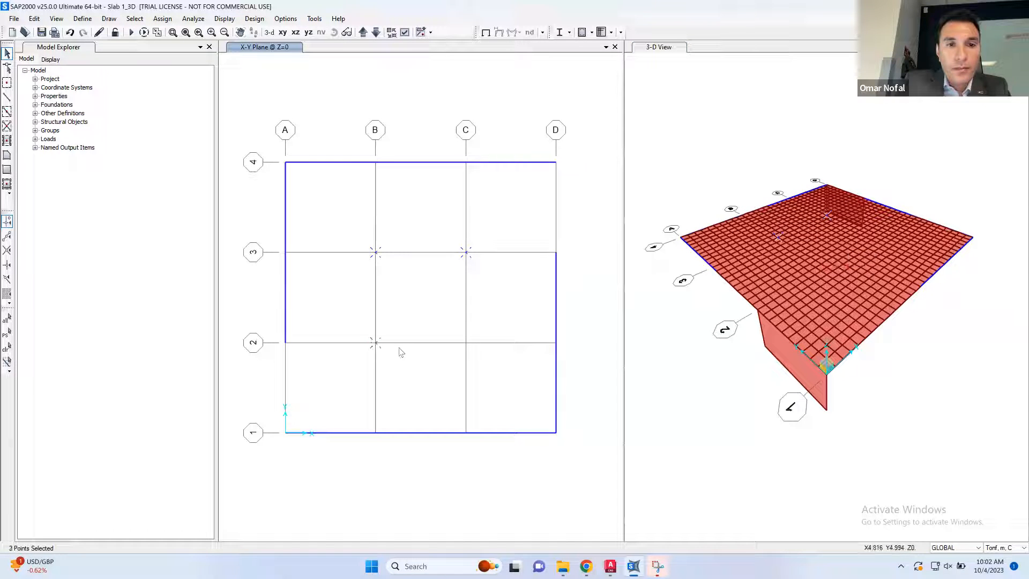
{"action": "left_click", "coordinate": [466, 343]}
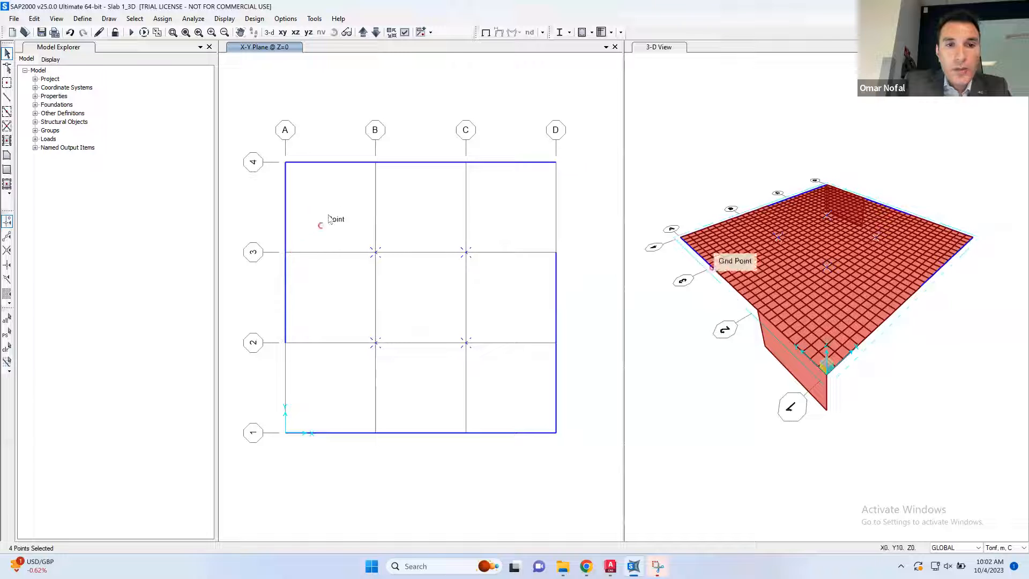
Add the perimeter column joints at A3, A4, B4, C4, B1, C1, D1 and D2 to the selection.
{"action": "left_click", "coordinate": [376, 163]}
{"action": "left_click", "coordinate": [464, 162]}
{"action": "left_click", "coordinate": [465, 432]}
{"action": "left_click", "coordinate": [375, 433]}
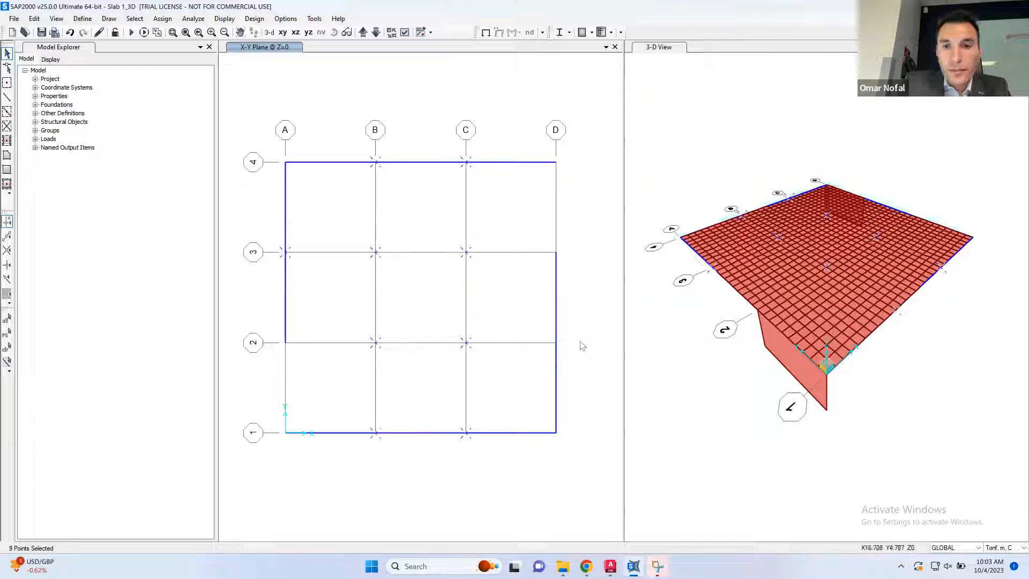
{"action": "left_click", "coordinate": [556, 342]}
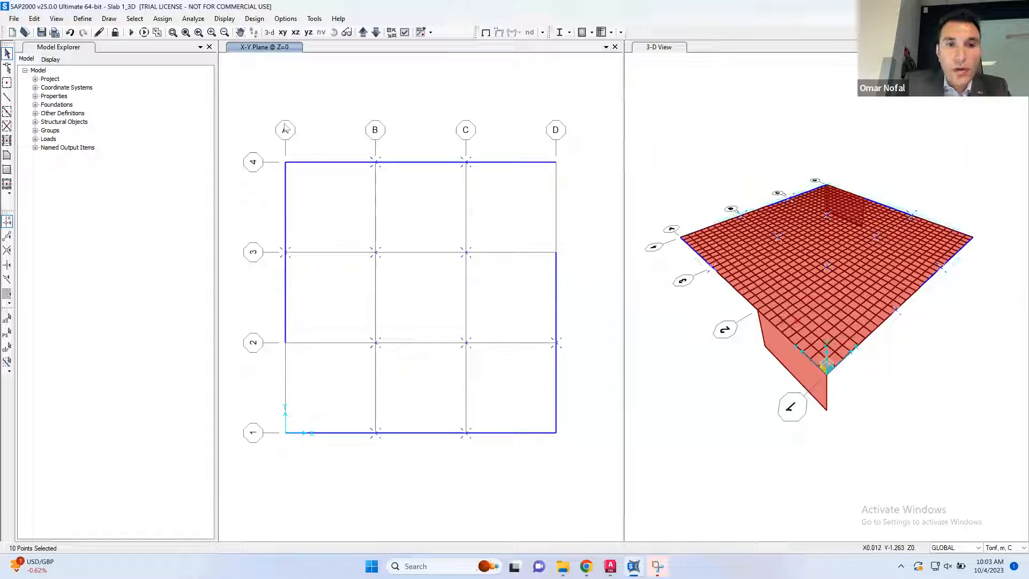
{"action": "left_click", "coordinate": [555, 433]}
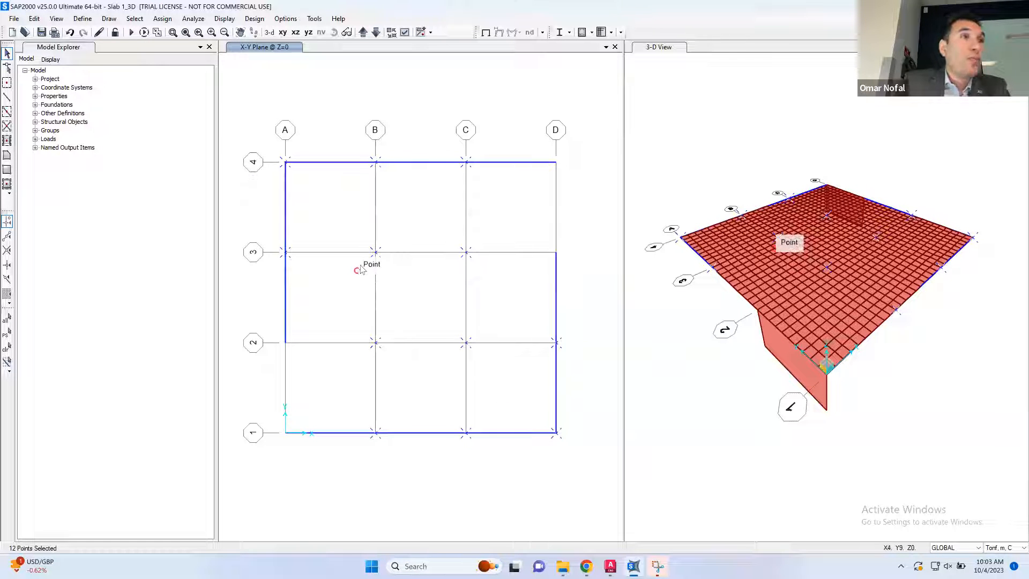
Review the options for selecting supported joints by their assignments.
{"action": "left_click", "coordinate": [134, 19]}
{"action": "mouse_move", "coordinate": [143, 21]}
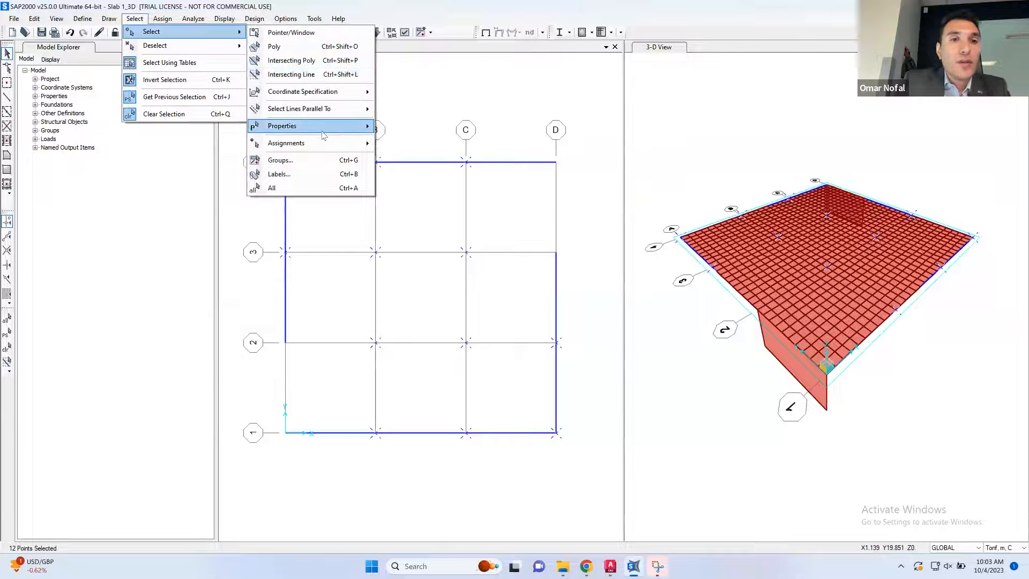
{"action": "mouse_move", "coordinate": [347, 143]}
{"action": "left_click", "coordinate": [407, 145]}
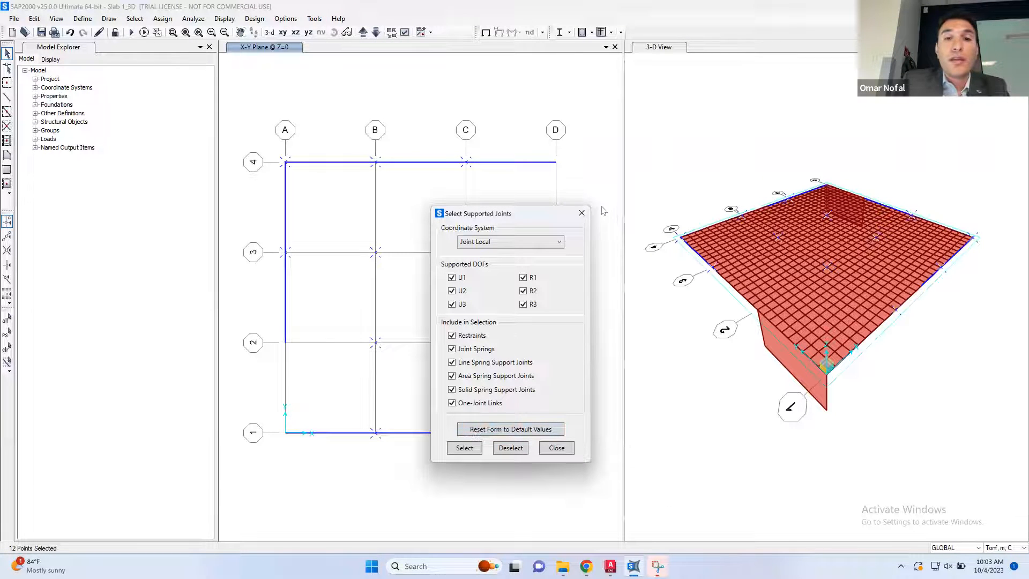
{"action": "left_click", "coordinate": [581, 213]}
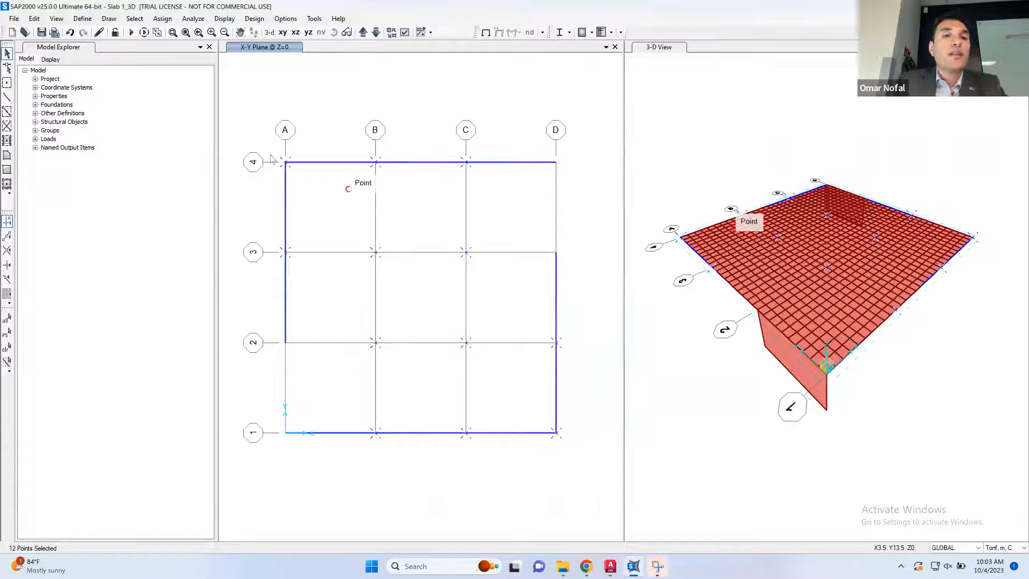
{"action": "left_click", "coordinate": [34, 19]}
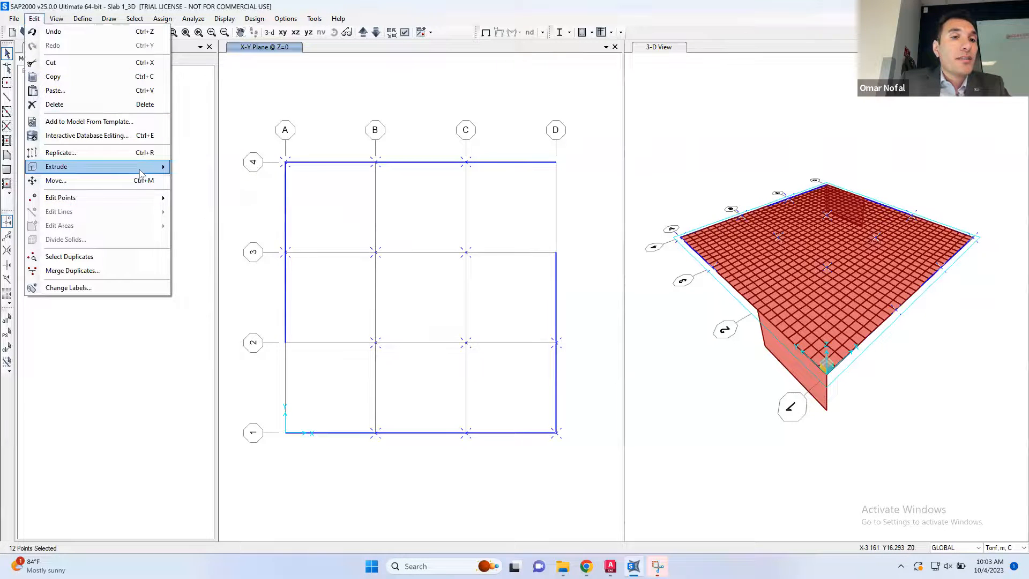
{"action": "mouse_move", "coordinate": [143, 171]}
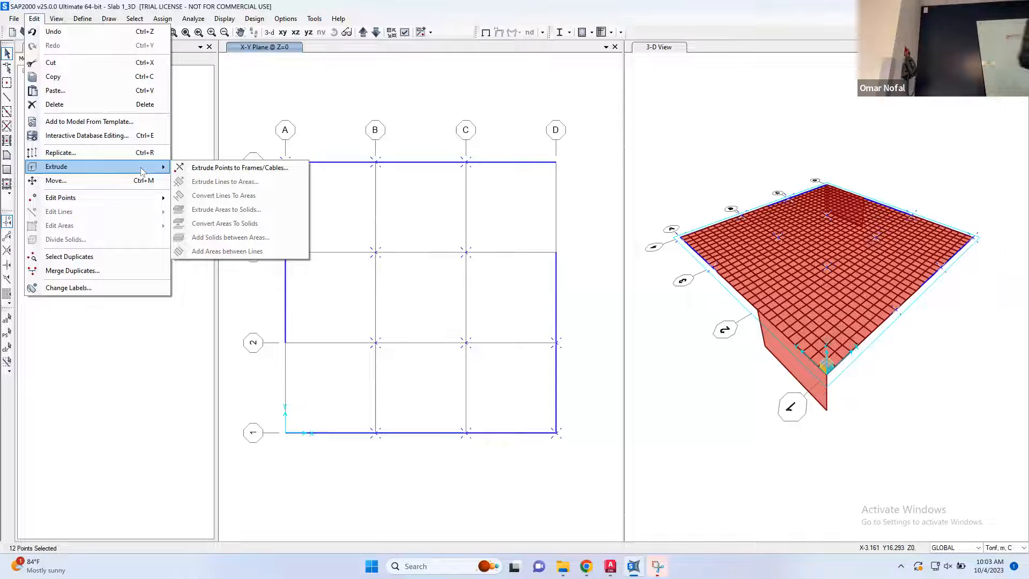
{"action": "left_click", "coordinate": [51, 8]}
{"action": "left_click", "coordinate": [34, 18]}
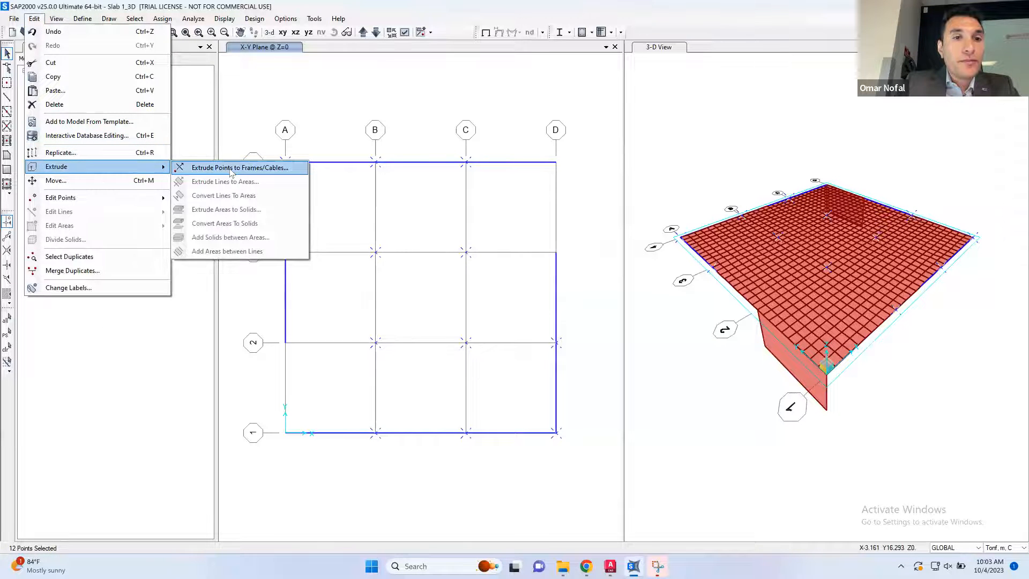
{"action": "left_click", "coordinate": [230, 171]}
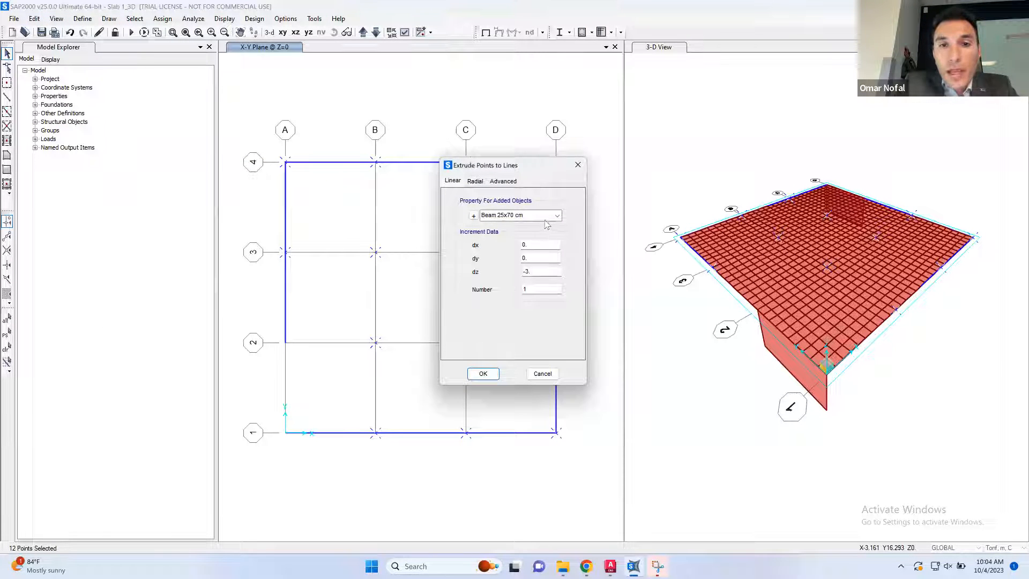
{"action": "key", "text": "Escape"}
Add a copy of the Beam 25x70 cm frame section and name it C1 50x50 cm.
{"action": "left_click", "coordinate": [83, 19]}
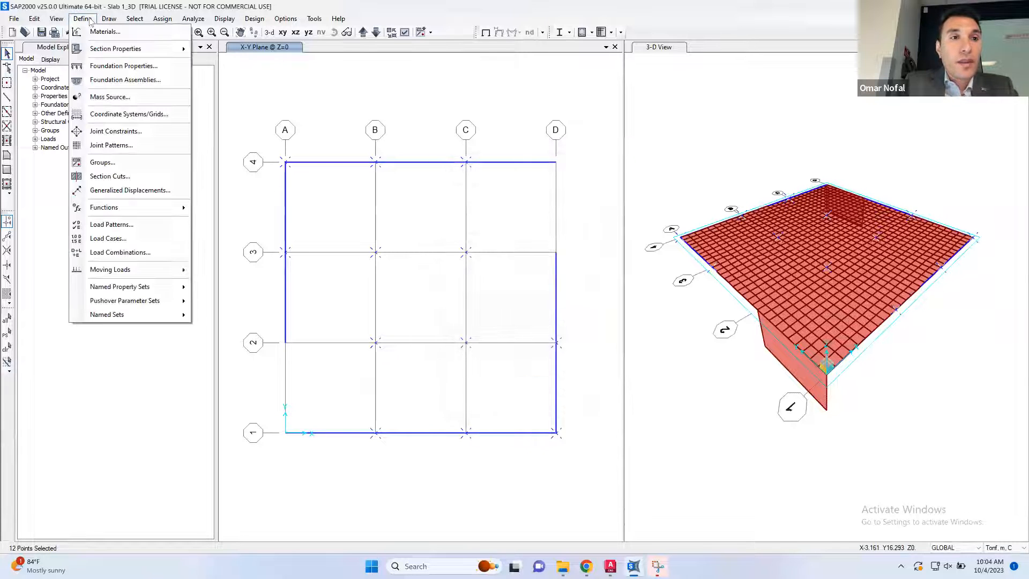
{"action": "mouse_move", "coordinate": [111, 49]}
{"action": "left_click", "coordinate": [241, 49]}
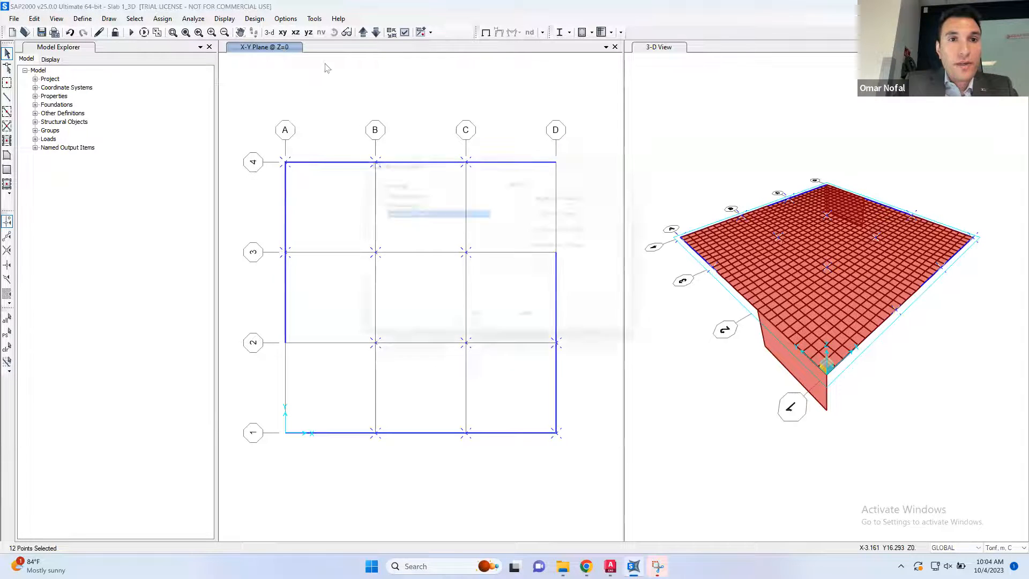
{"action": "left_click", "coordinate": [583, 236]}
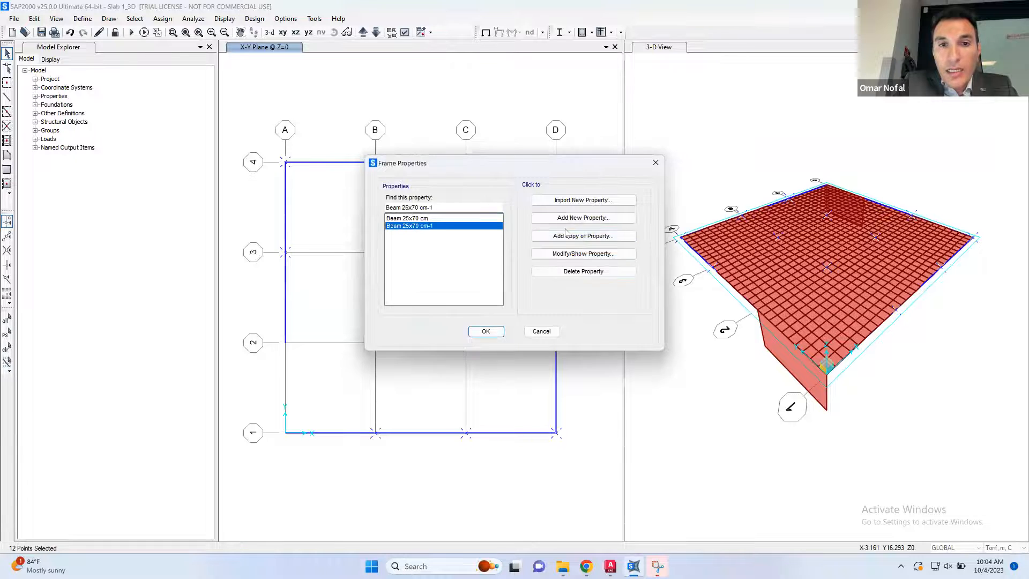
{"action": "left_click_drag", "start_coordinate": [503, 179], "coordinate": [391, 175]}
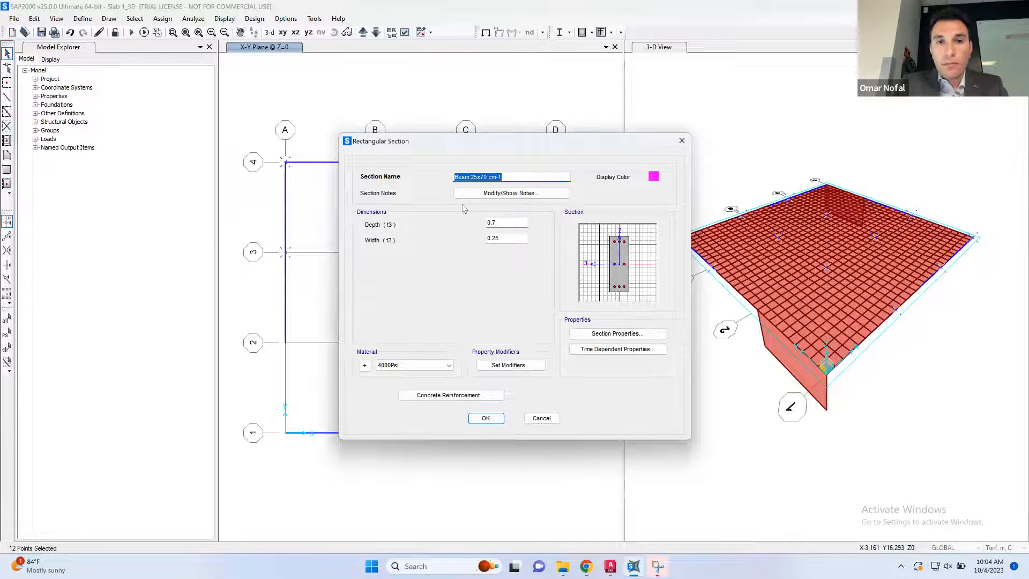
{"action": "type", "text": "C1 50x50 cm"}
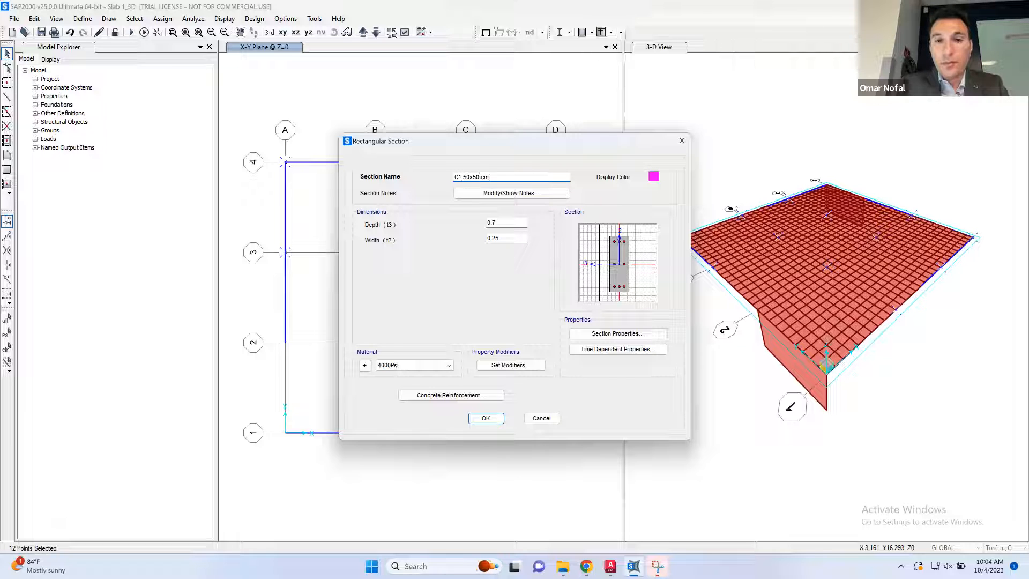
Set the column section's depth and width to 0.5 m and save the frame section definitions.
{"action": "left_click", "coordinate": [494, 220]}
{"action": "type", "text": "5"}
{"action": "left_click", "coordinate": [499, 239]}
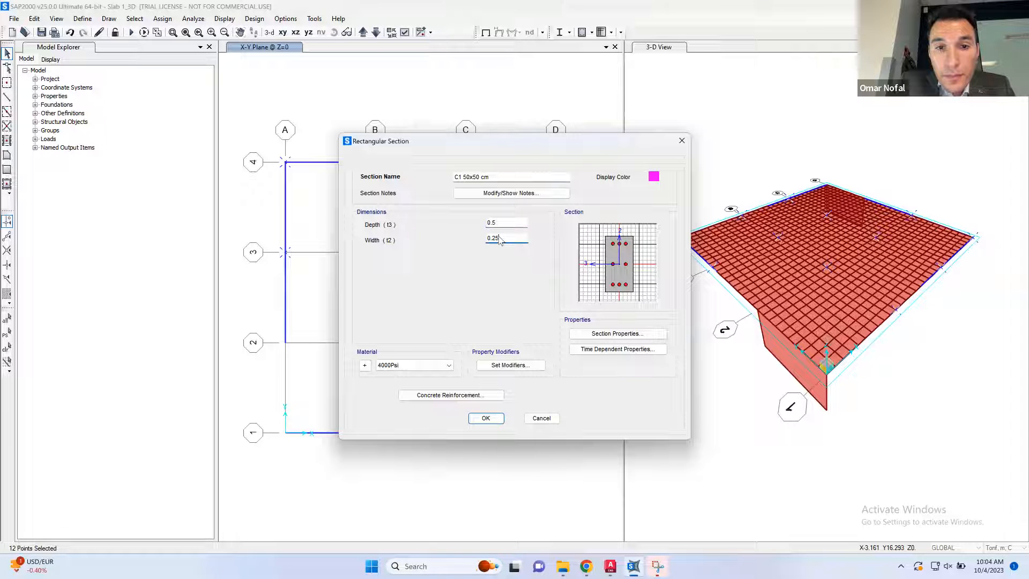
{"action": "left_click_drag", "start_coordinate": [493, 235], "coordinate": [491, 235]}
{"action": "type", "text": "5"}
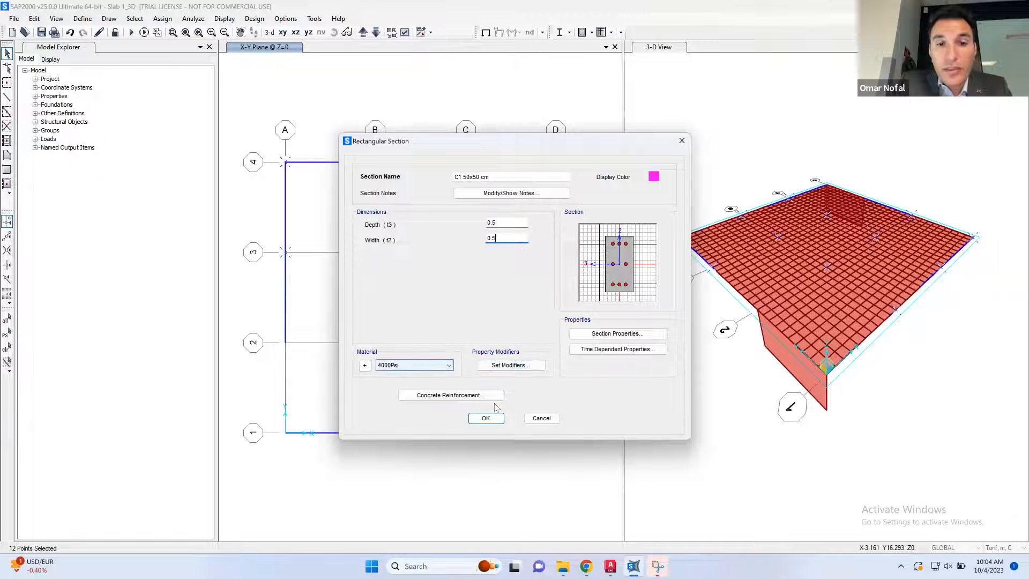
{"action": "left_click", "coordinate": [486, 419]}
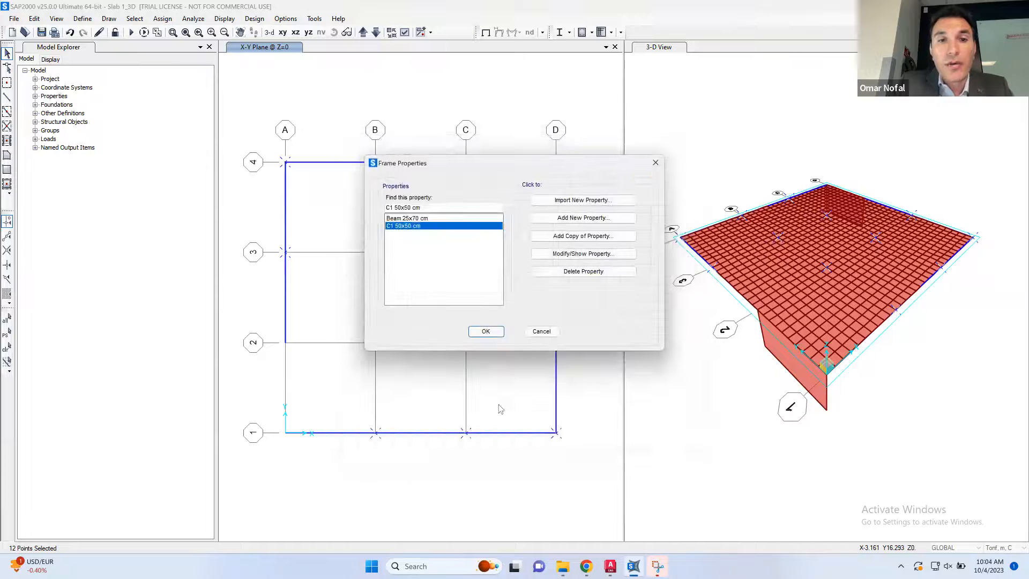
{"action": "left_click", "coordinate": [488, 330]}
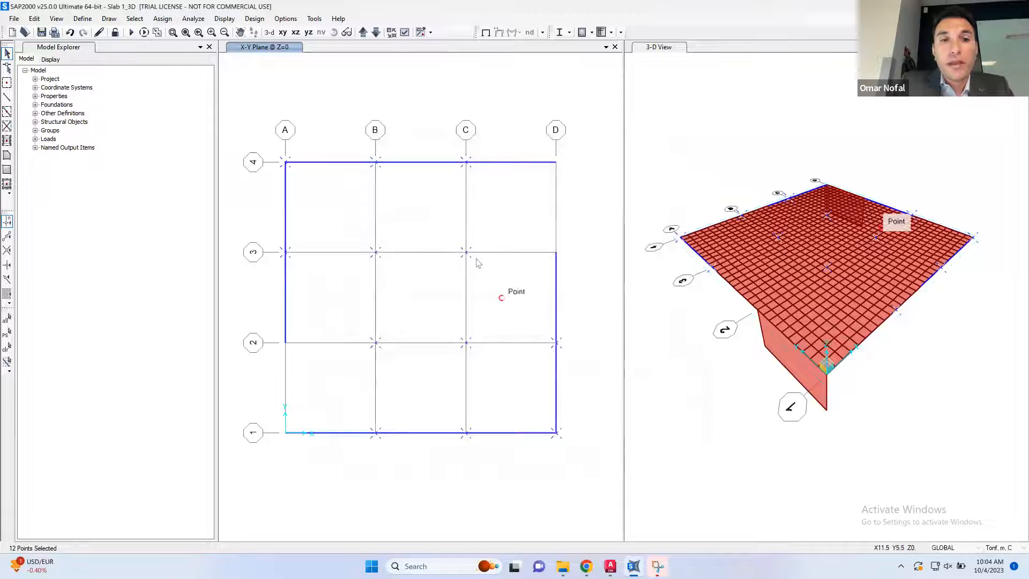
Extrude the 12 selected joints into single frames with dz -3 m, using the Beam 25x70 cm section.
{"action": "left_click", "coordinate": [34, 19]}
{"action": "mouse_move", "coordinate": [131, 171]}
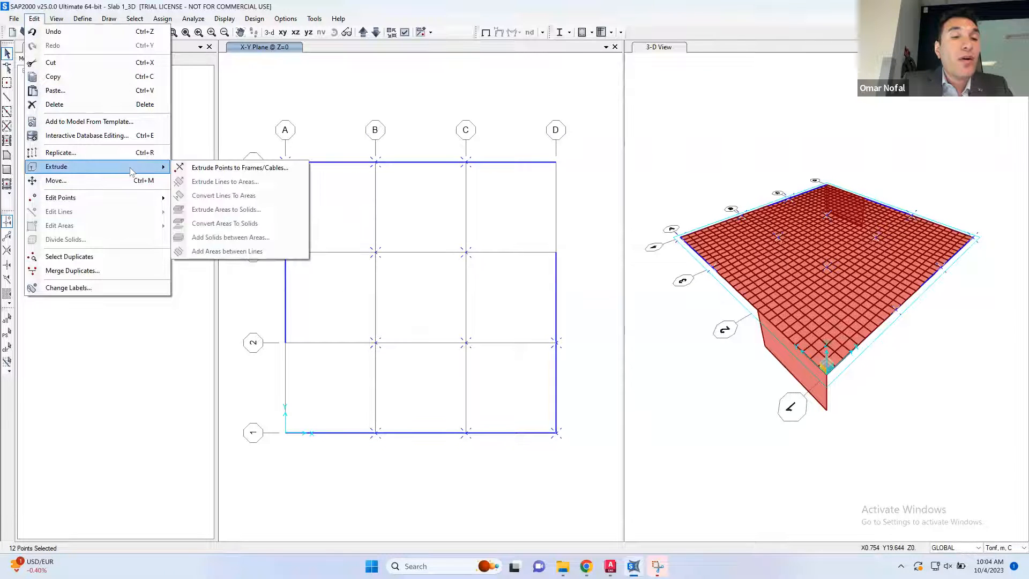
{"action": "left_click", "coordinate": [239, 168]}
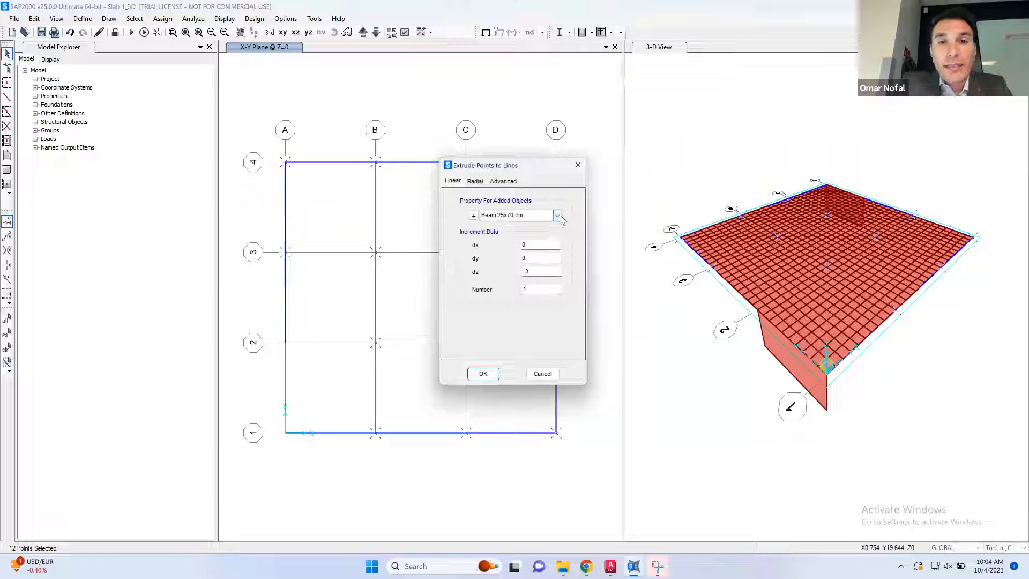
{"action": "left_click", "coordinate": [559, 216]}
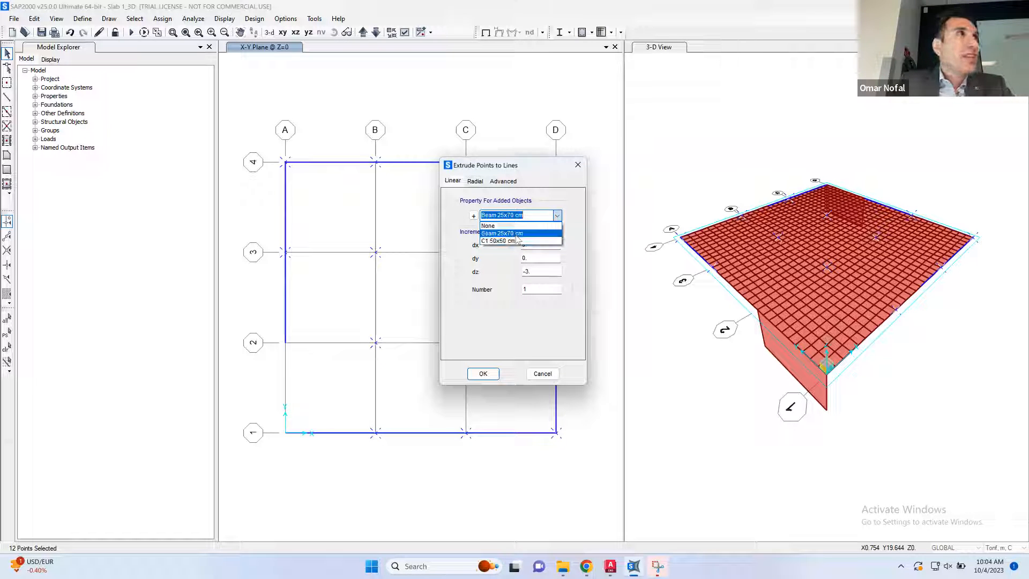
{"action": "left_click", "coordinate": [519, 234]}
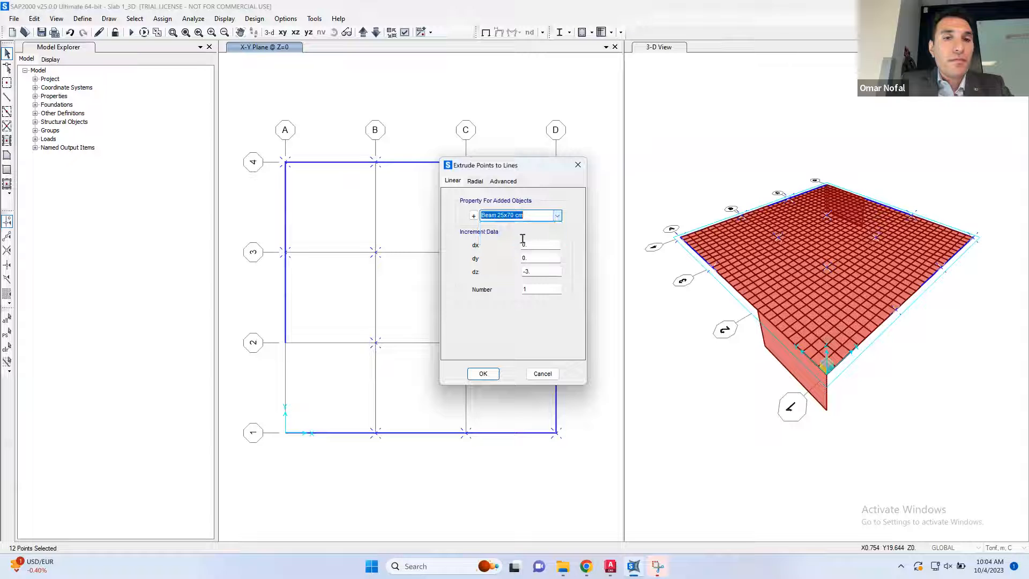
{"action": "double_click", "coordinate": [532, 271]}
{"action": "left_click", "coordinate": [536, 289]}
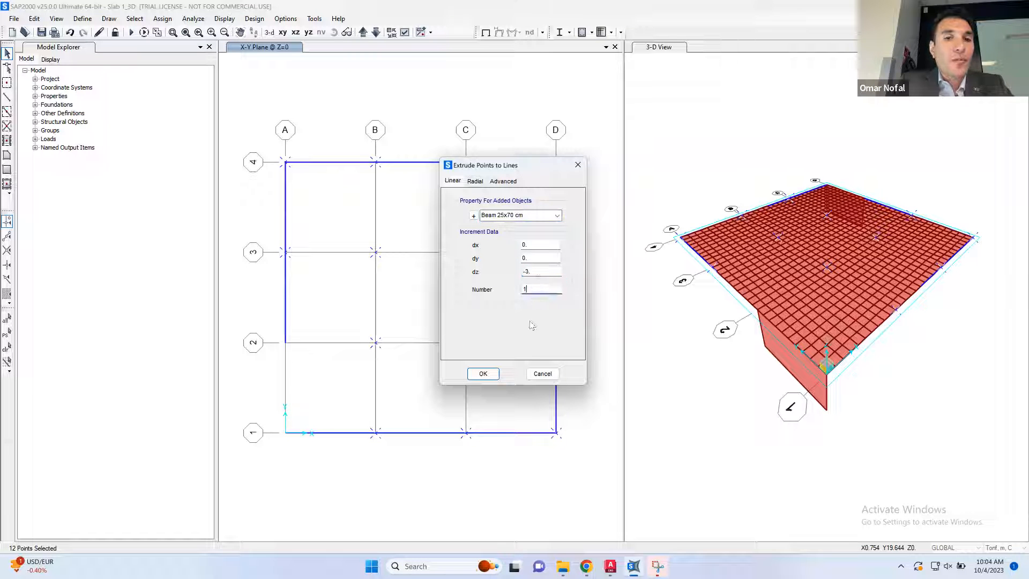
{"action": "left_click", "coordinate": [483, 374]}
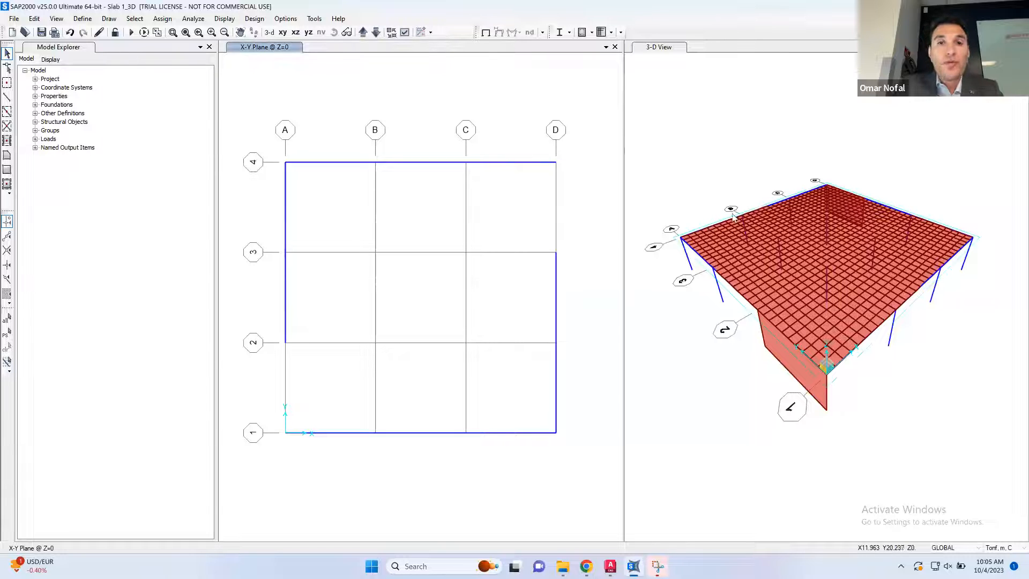
Check the section property assigned to one of the extruded columns in the 3D view.
{"action": "middle_click_drag", "start_coordinate": [925, 370], "coordinate": [843, 292], "text": "shift"}
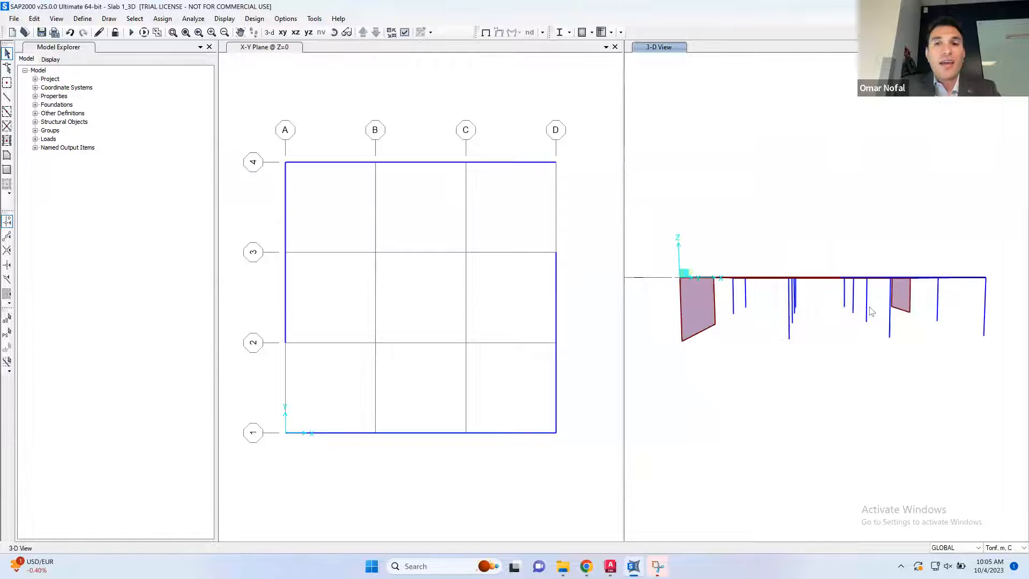
{"action": "right_click", "coordinate": [789, 310]}
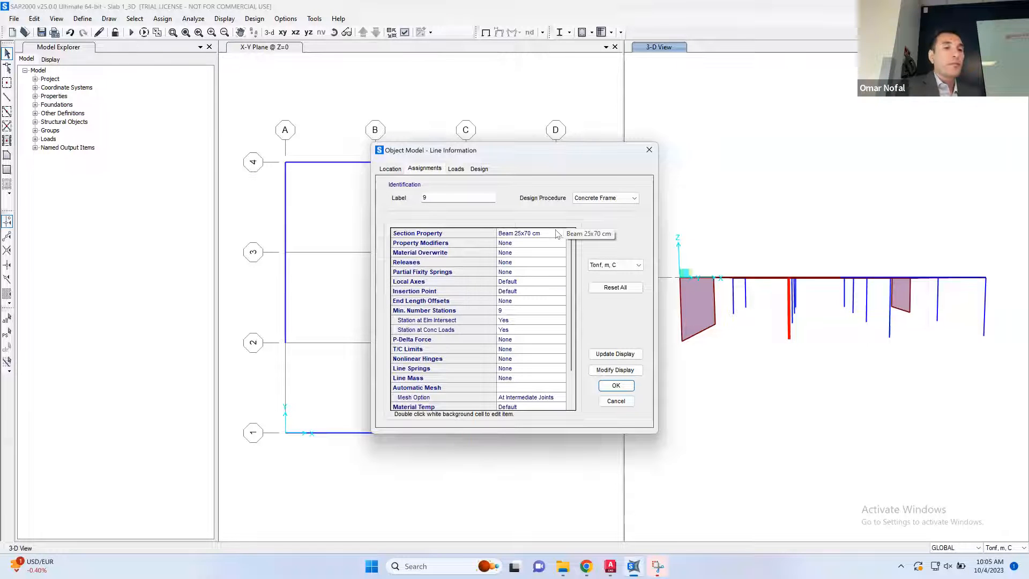
{"action": "key", "text": "Escape"}
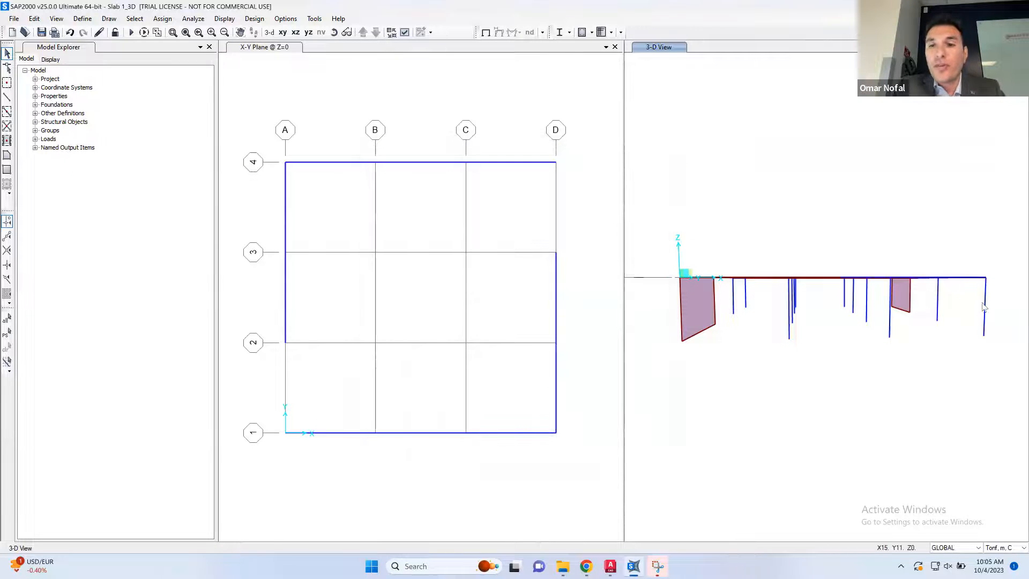
Select all the vertical column frames below the slab and assign them the C1 50x50 cm section.
{"action": "left_click_drag", "start_coordinate": [999, 284], "coordinate": [725, 372]}
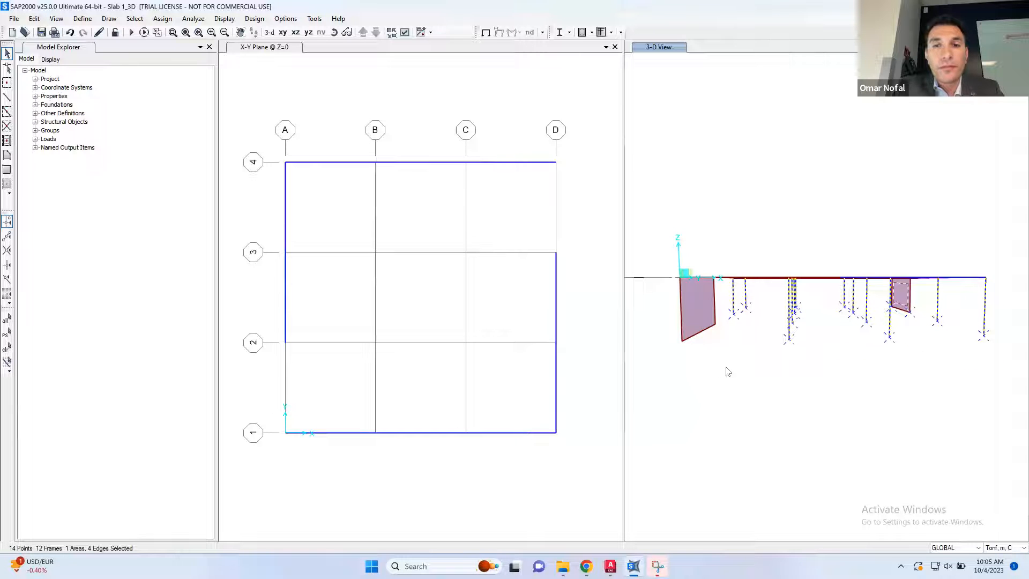
{"action": "left_click", "coordinate": [162, 18]}
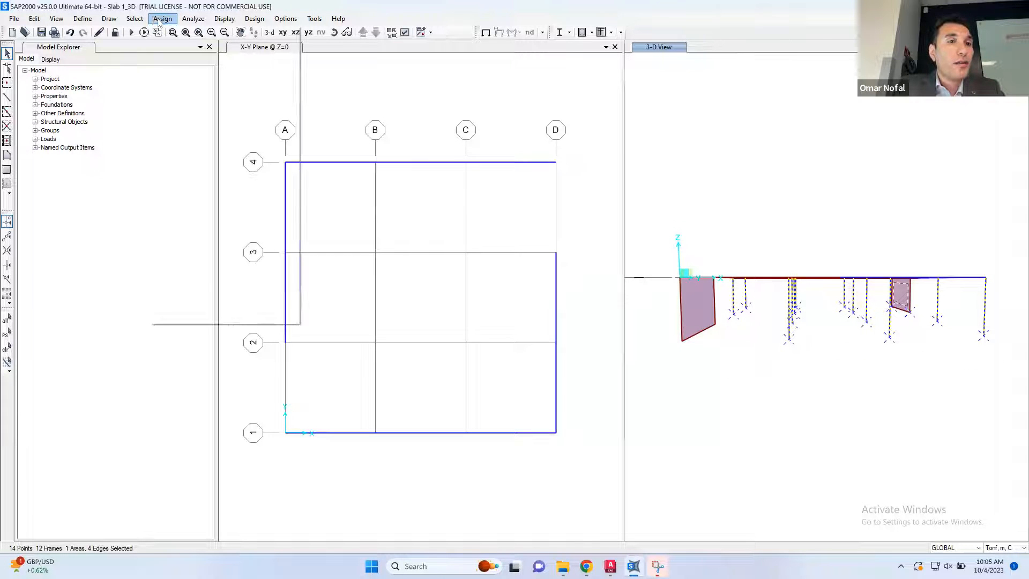
{"action": "mouse_move", "coordinate": [208, 46]}
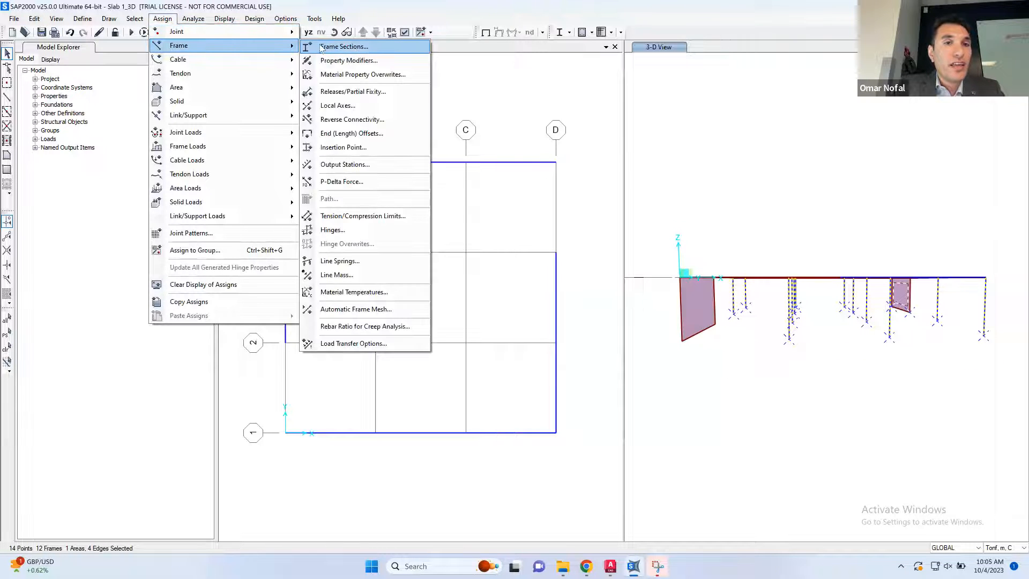
{"action": "left_click", "coordinate": [369, 47]}
{"action": "left_click", "coordinate": [460, 254]}
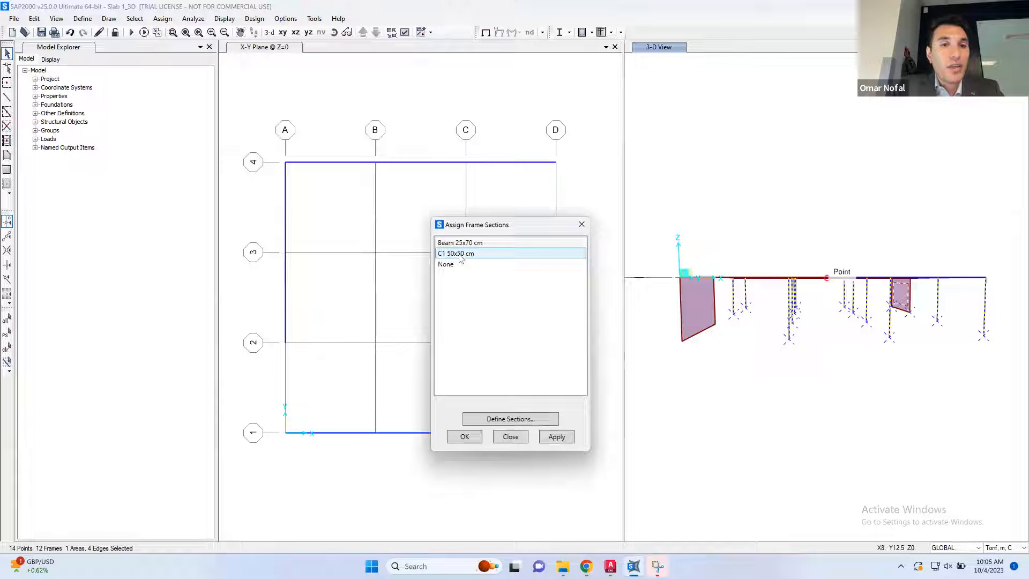
{"action": "left_click", "coordinate": [464, 437]}
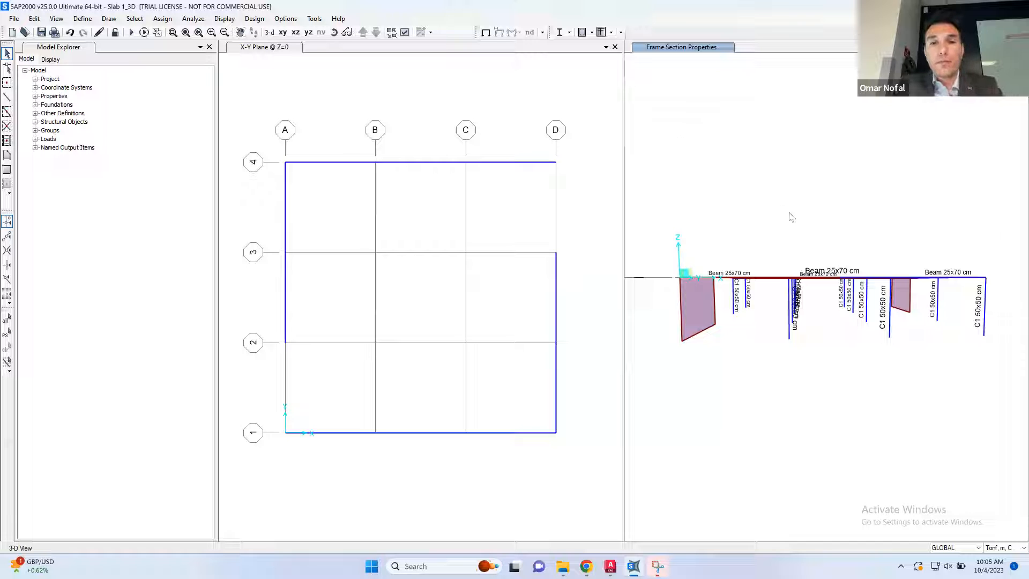
Run the analysis and examine the slab's resultant M11 contours for COMB1 in 3D.
{"action": "middle_click_drag", "start_coordinate": [693, 220], "coordinate": [784, 256], "text": "shift"}
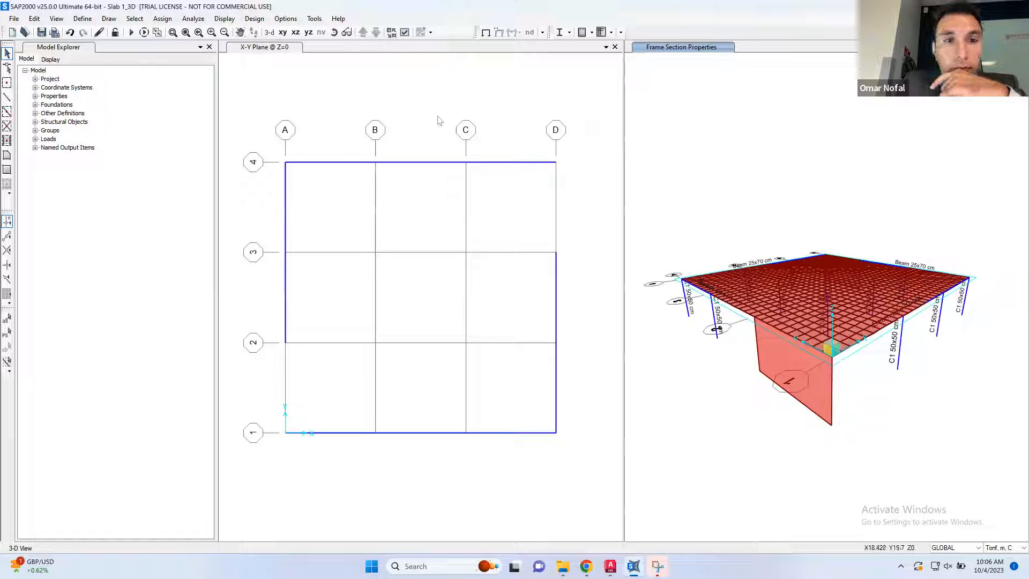
{"action": "left_click", "coordinate": [383, 78]}
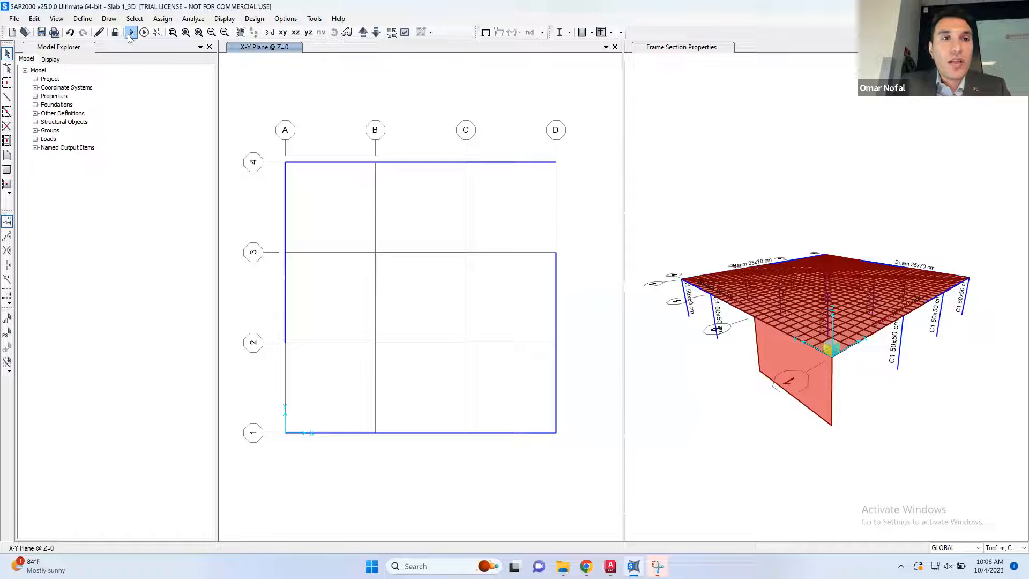
{"action": "left_click", "coordinate": [130, 33]}
{"action": "left_click", "coordinate": [650, 364]}
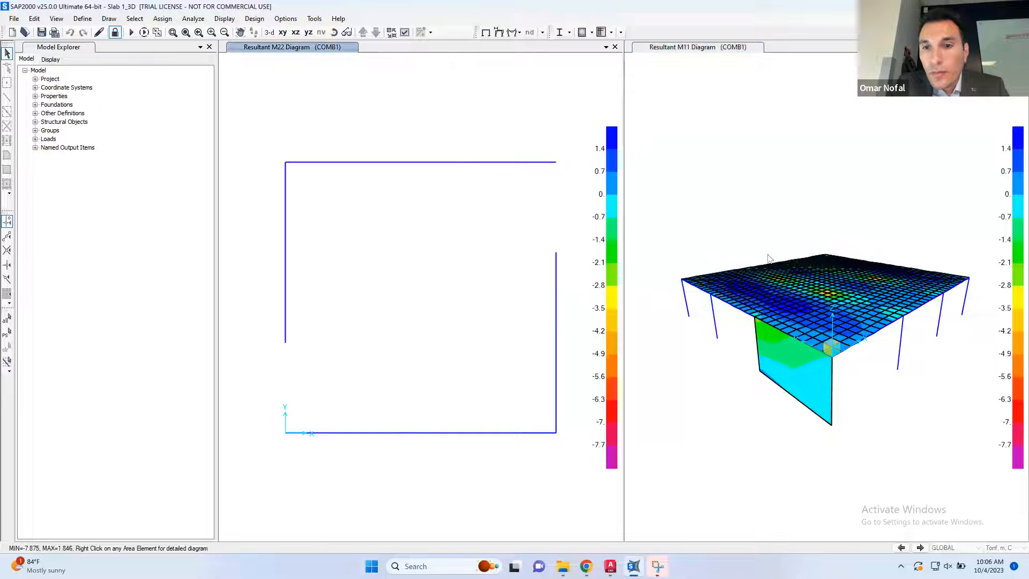
{"action": "middle_click_drag", "start_coordinate": [801, 327], "coordinate": [808, 356]}
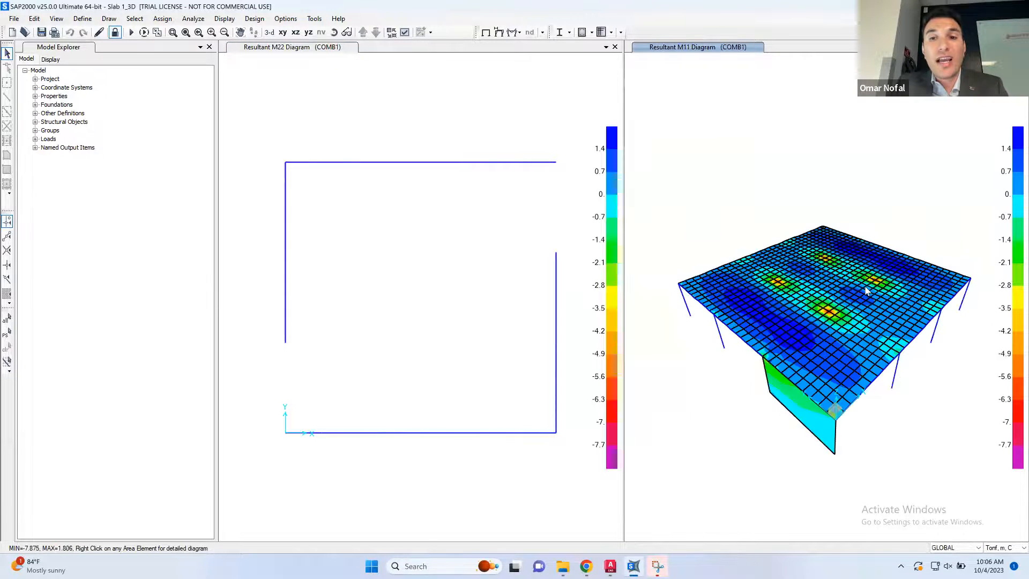
{"action": "mouse_move", "coordinate": [809, 327]}
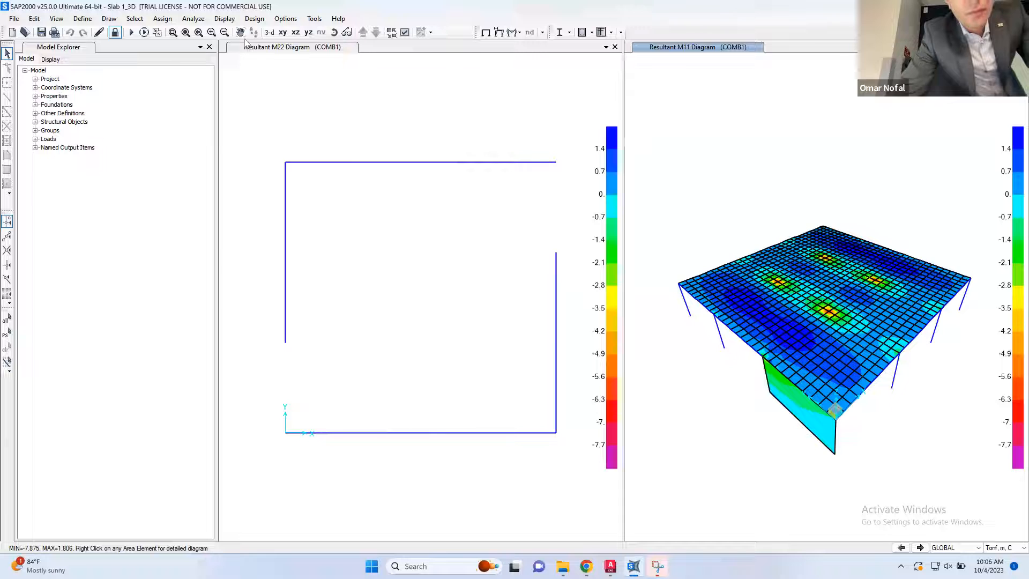
Display the deformed shape for COMB1 with Uz contours drawn on the objects.
{"action": "left_click", "coordinate": [224, 18]}
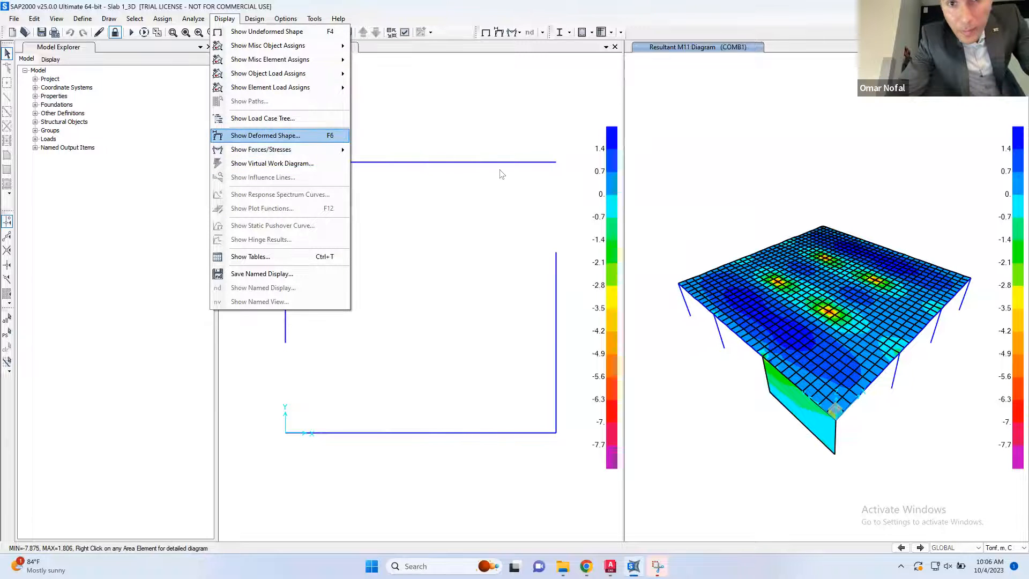
{"action": "key", "text": "Return"}
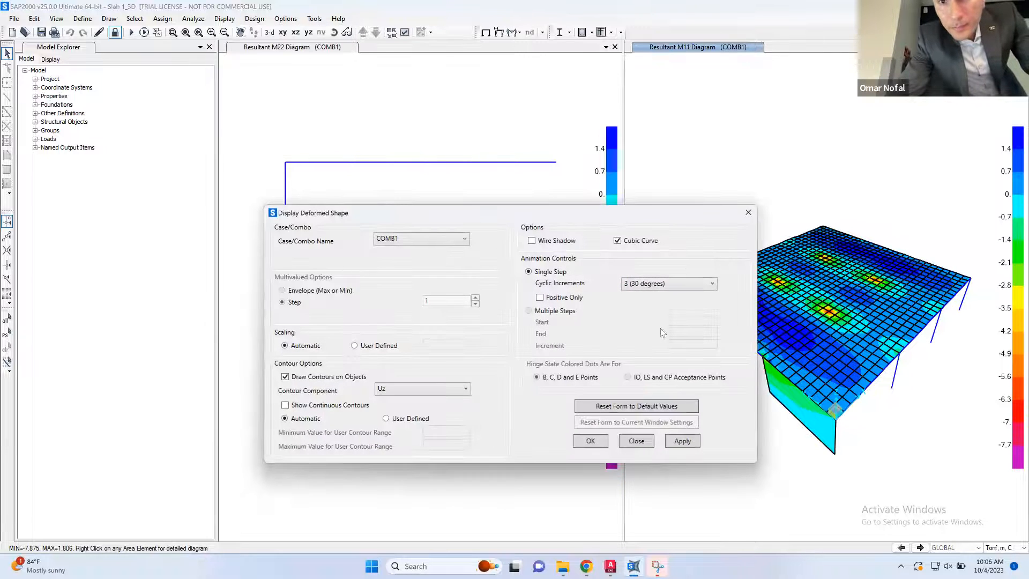
{"action": "left_click", "coordinate": [591, 439]}
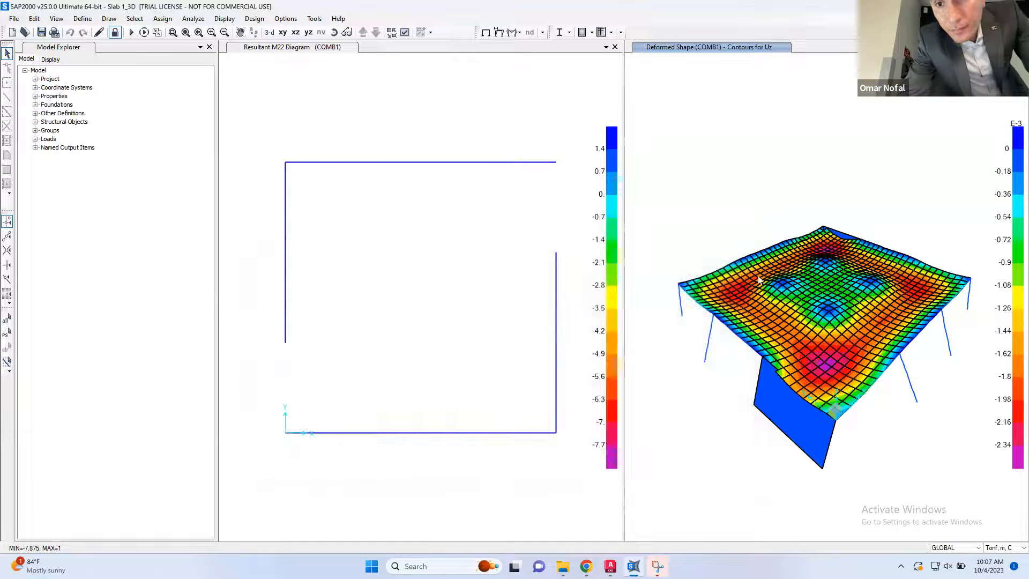
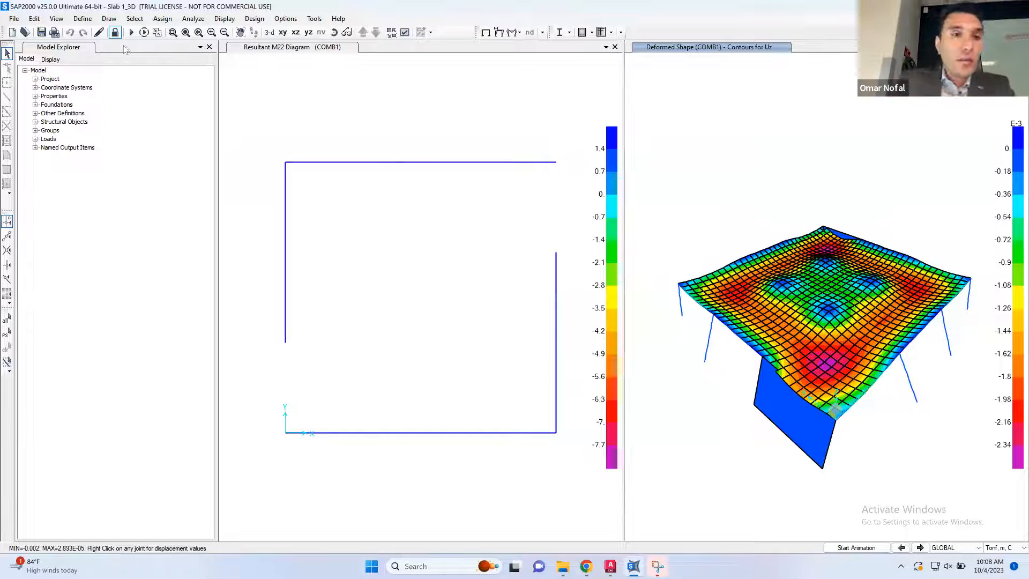
Unlock the model, deleting the analysis results, and remove all restraints from the slab joints in the Z=0 plane.
{"action": "left_click", "coordinate": [114, 33]}
{"action": "left_click", "coordinate": [531, 322]}
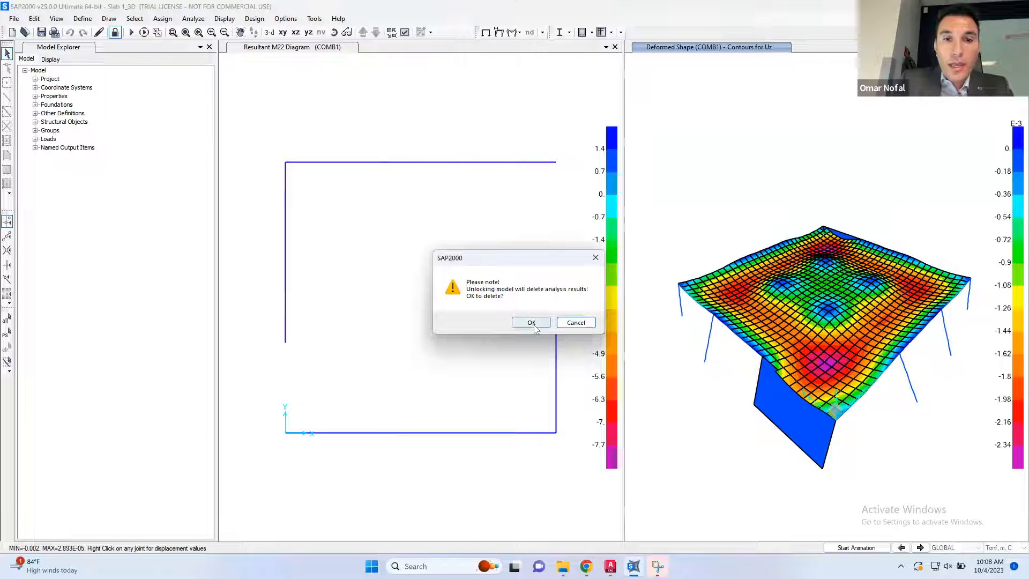
{"action": "left_click_drag", "start_coordinate": [574, 136], "coordinate": [271, 448]}
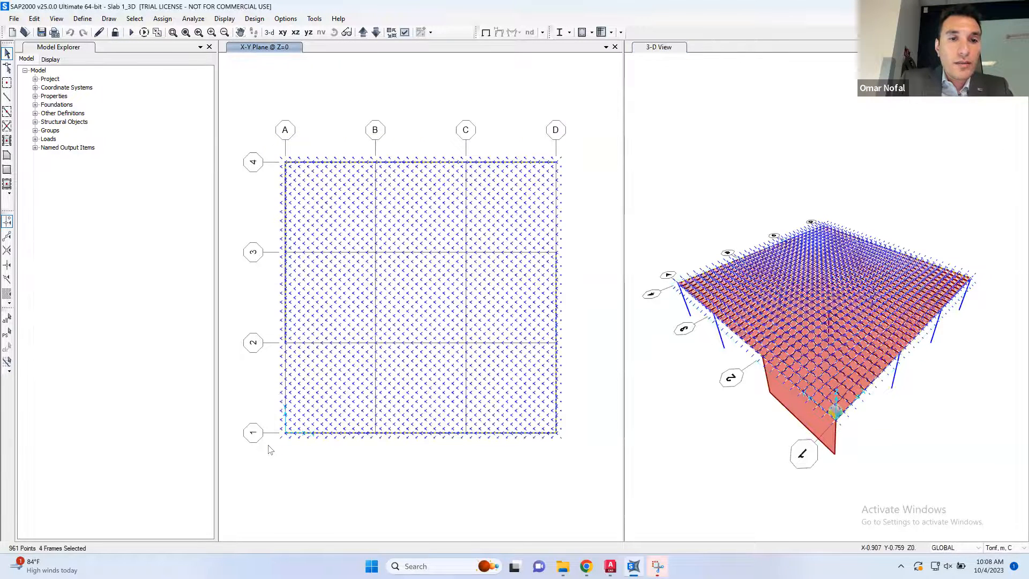
{"action": "left_click", "coordinate": [162, 19]}
{"action": "left_click", "coordinate": [162, 18]}
{"action": "left_click", "coordinate": [163, 19]}
{"action": "mouse_move", "coordinate": [186, 32]}
{"action": "left_click", "coordinate": [328, 34]}
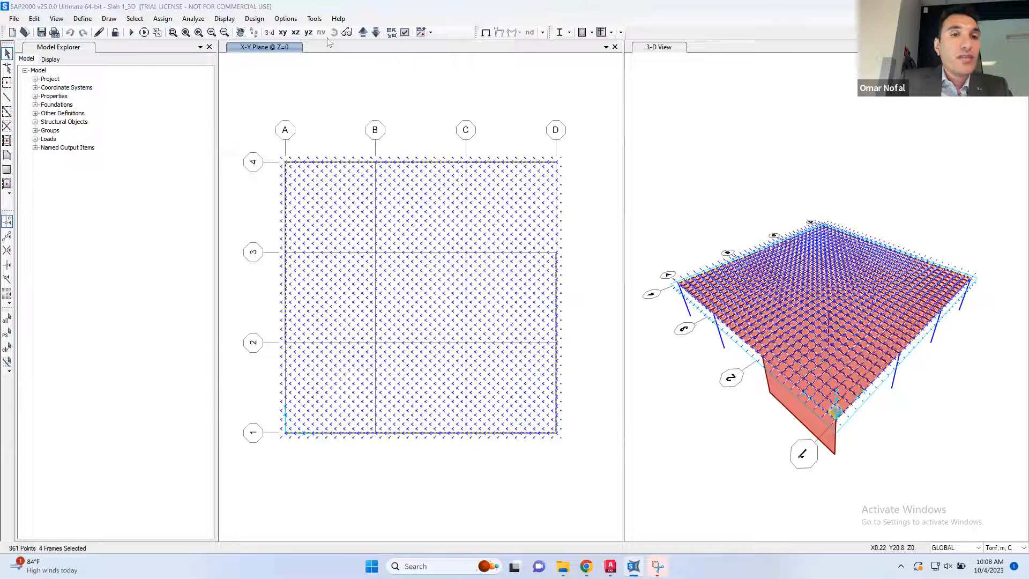
{"action": "left_click", "coordinate": [572, 361]}
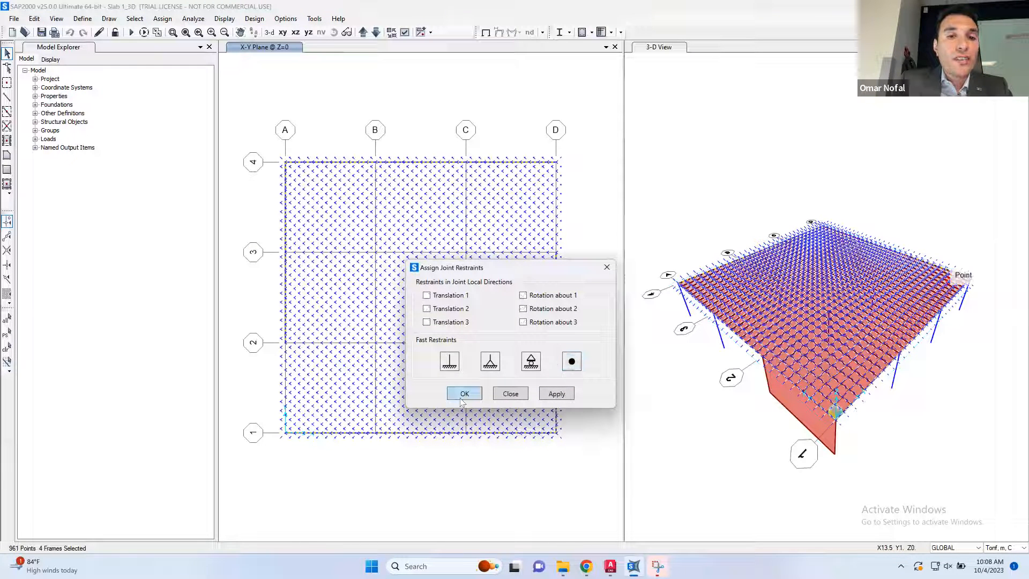
{"action": "left_click", "coordinate": [464, 395]}
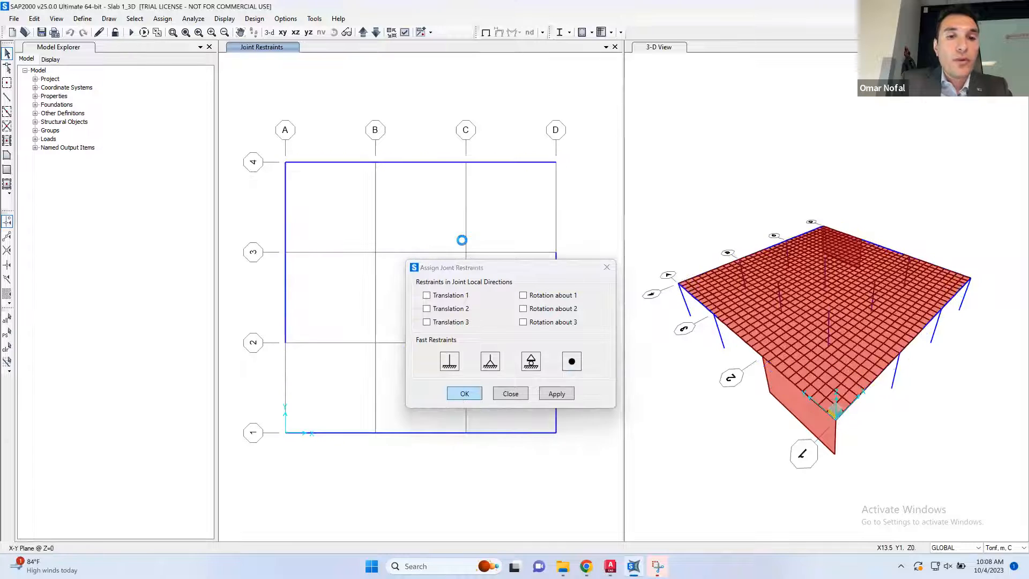
{"action": "left_click", "coordinate": [607, 268]}
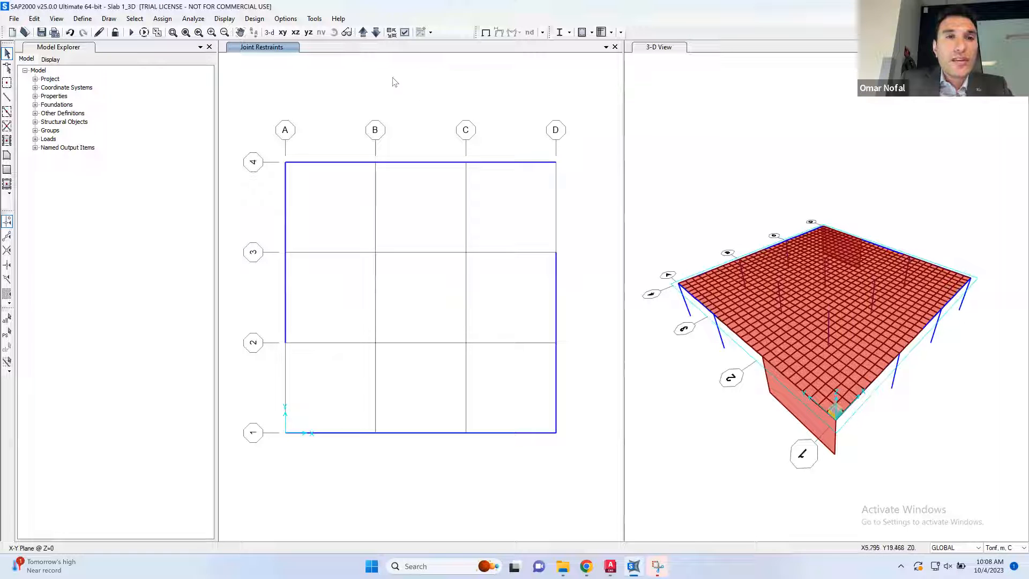
Add a Z grid line at ordinate -3 m to the GLOBAL grid system and save the grid changes.
{"action": "right_click", "coordinate": [420, 79]}
{"action": "left_click", "coordinate": [452, 82]}
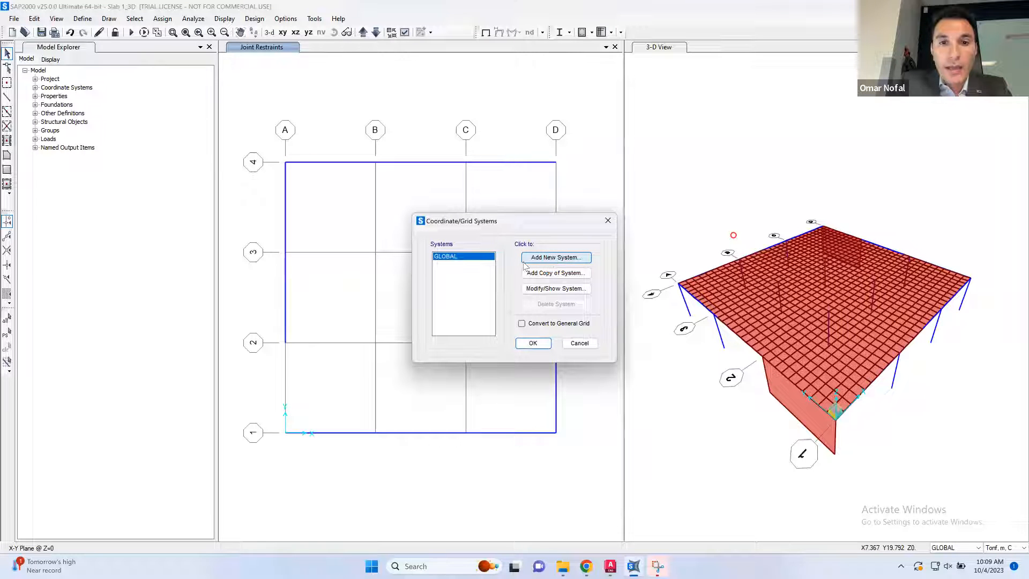
{"action": "left_click", "coordinate": [545, 290]}
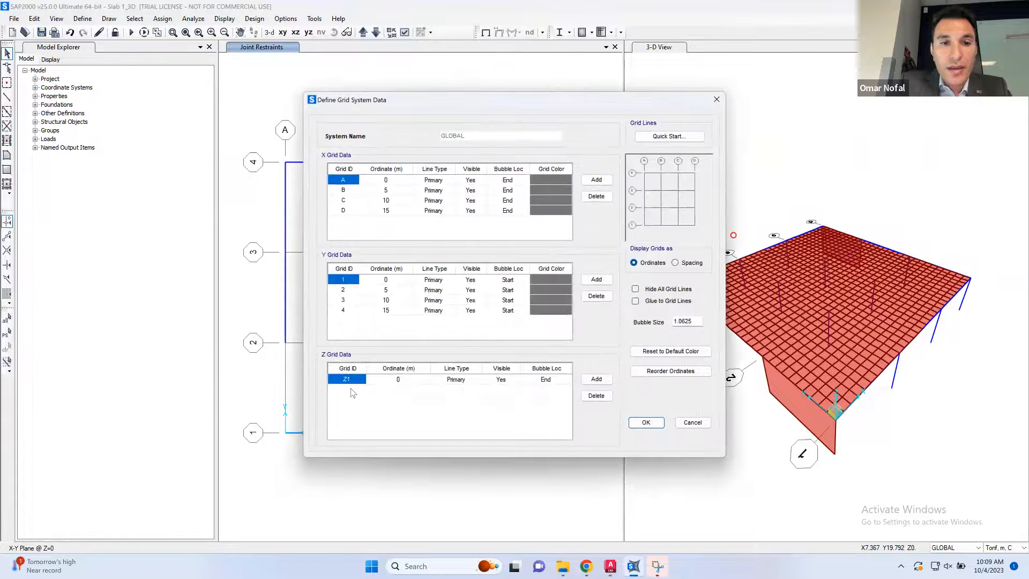
{"action": "left_click", "coordinate": [596, 379]}
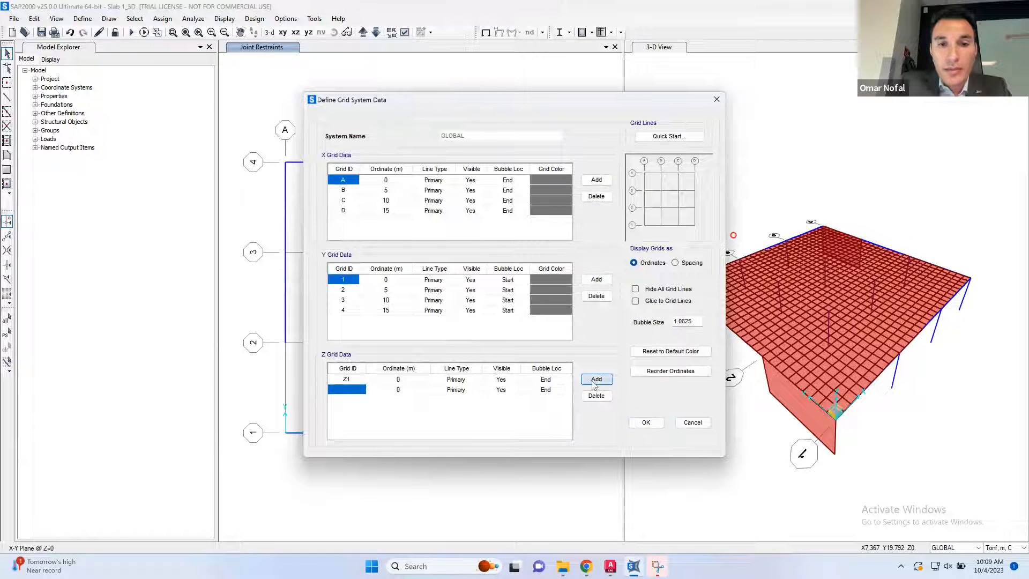
{"action": "left_click", "coordinate": [427, 390]}
{"action": "type", "text": "-3"}
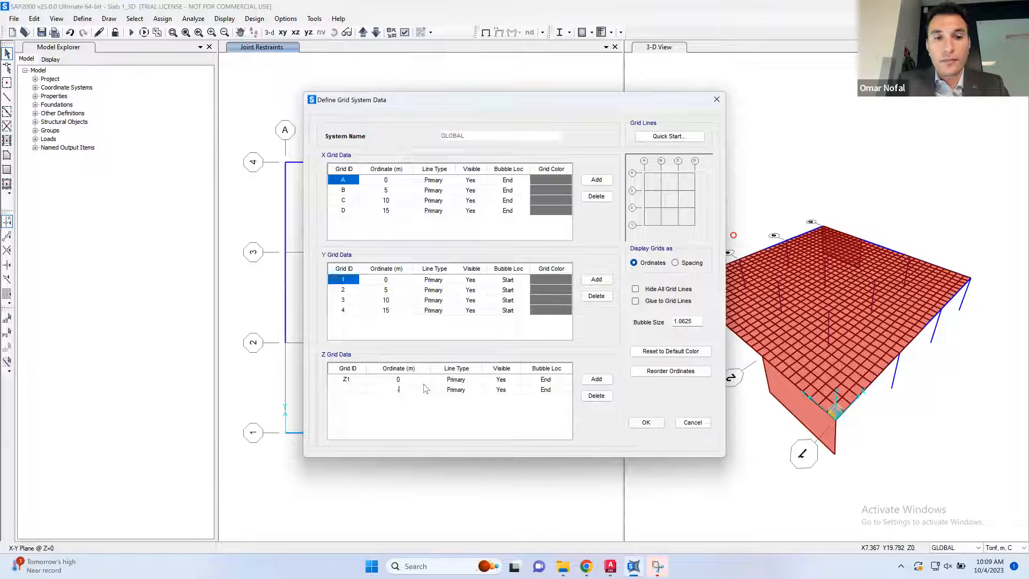
{"action": "left_click", "coordinate": [655, 422]}
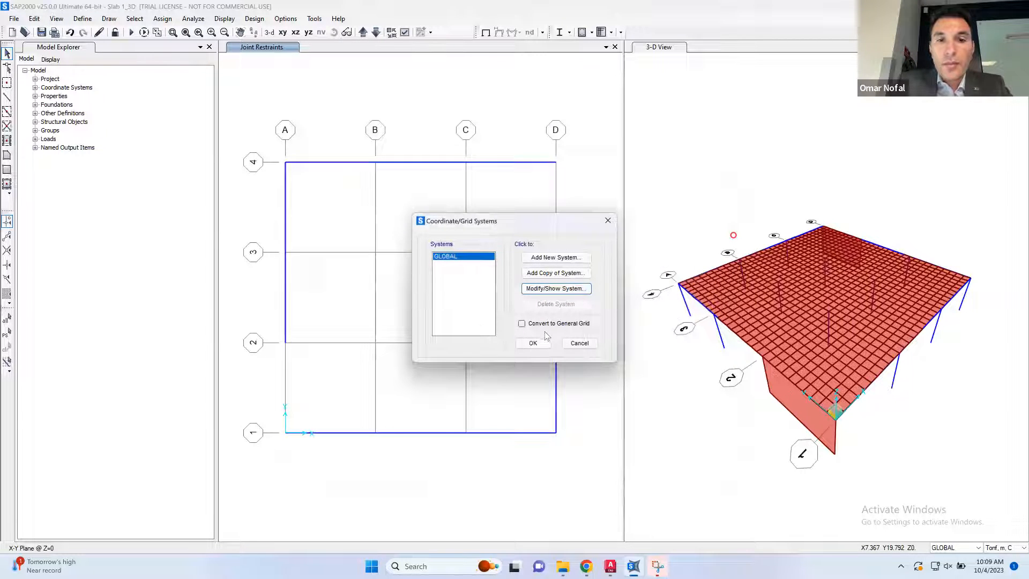
{"action": "left_click", "coordinate": [533, 343]}
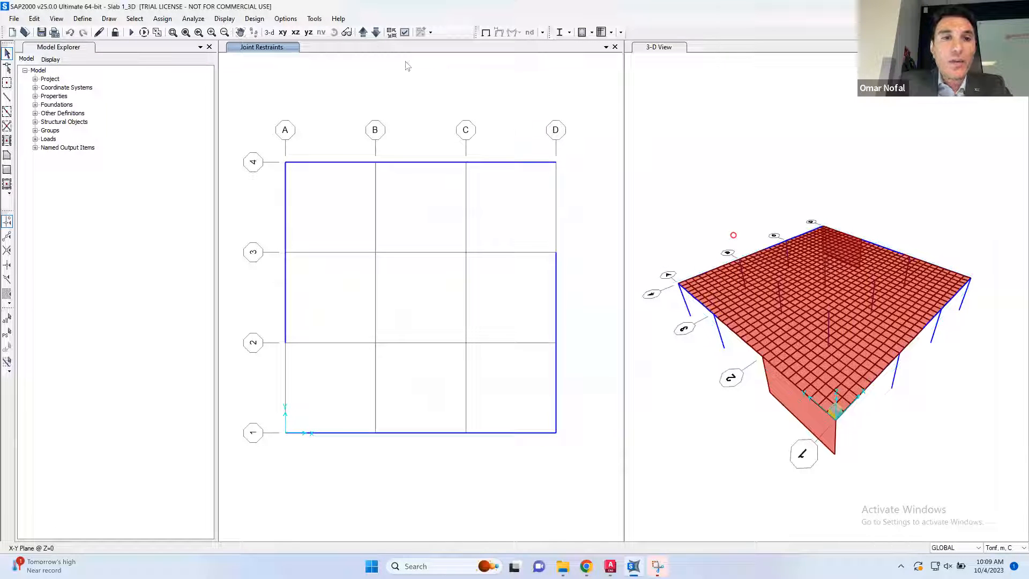
Display the plan view at Z=-3 with the undeformed shape instead of the joint restraints.
{"action": "left_click", "coordinate": [375, 33]}
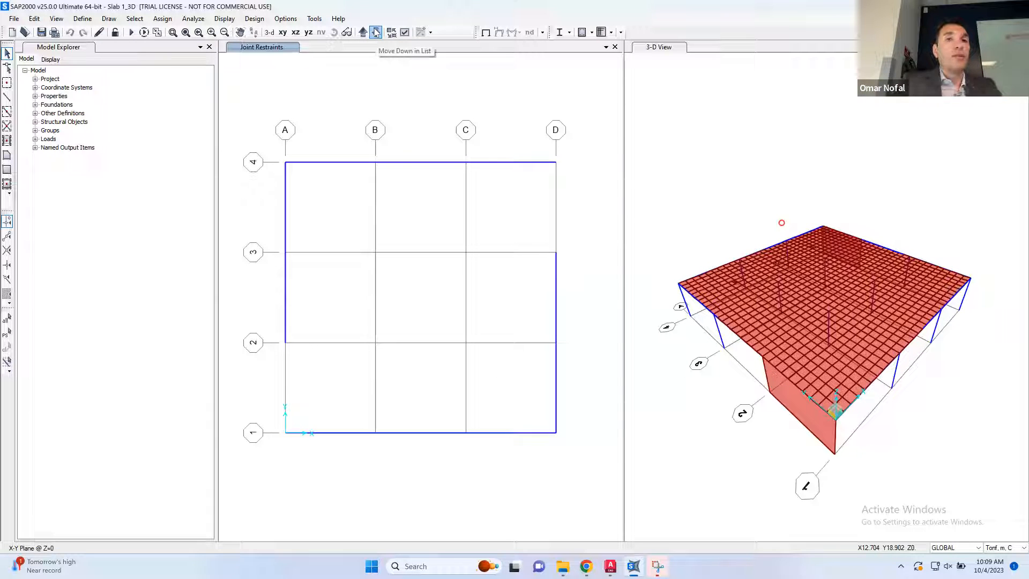
{"action": "left_click", "coordinate": [376, 33]}
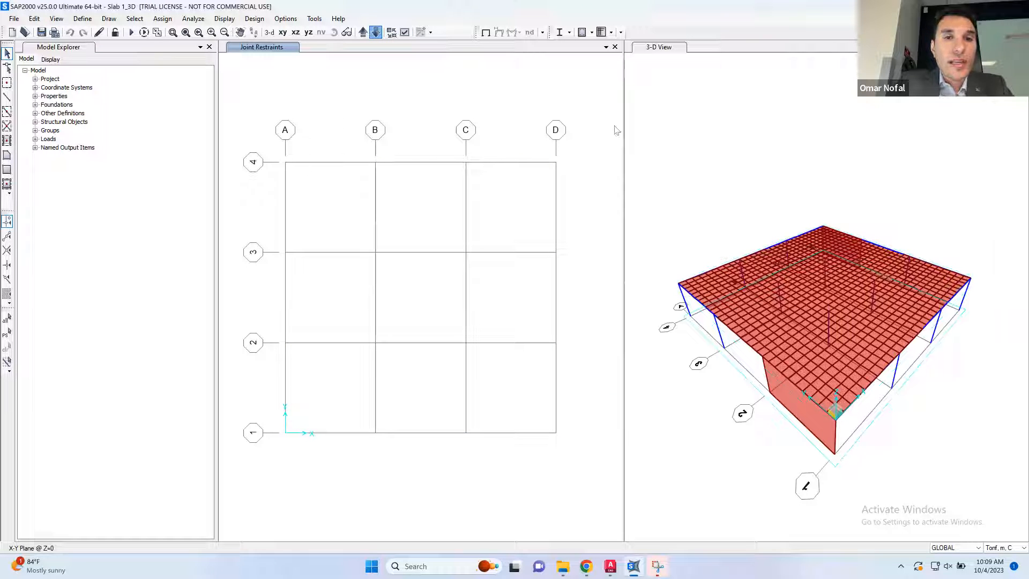
{"action": "key", "text": "super+space"}
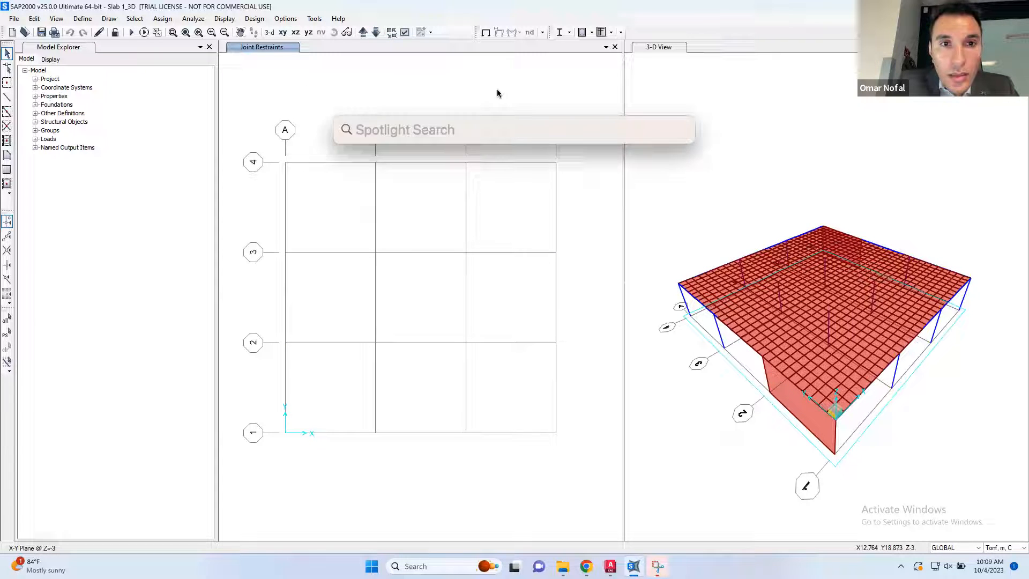
{"action": "key", "text": "Escape"}
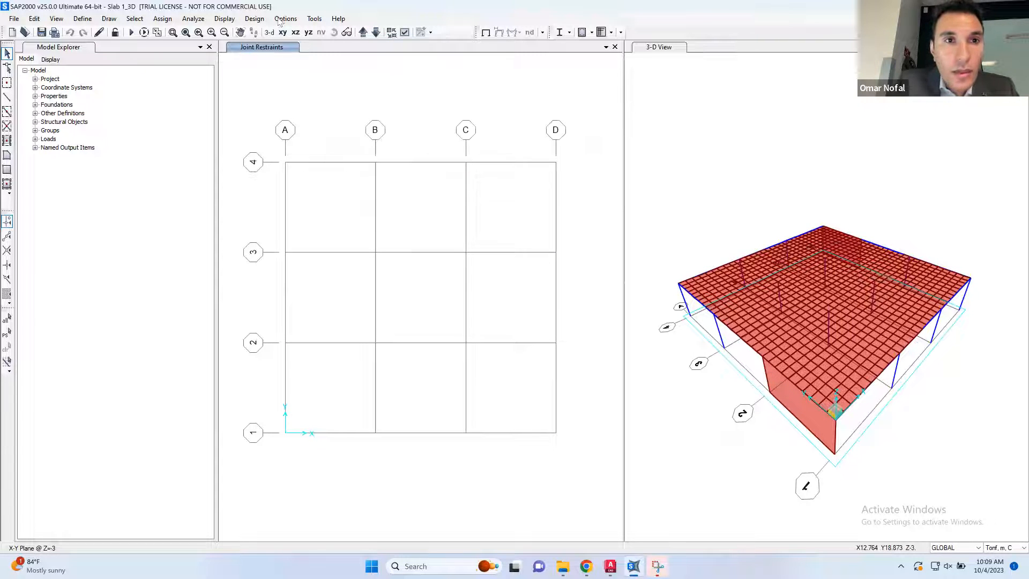
{"action": "left_click", "coordinate": [224, 18]}
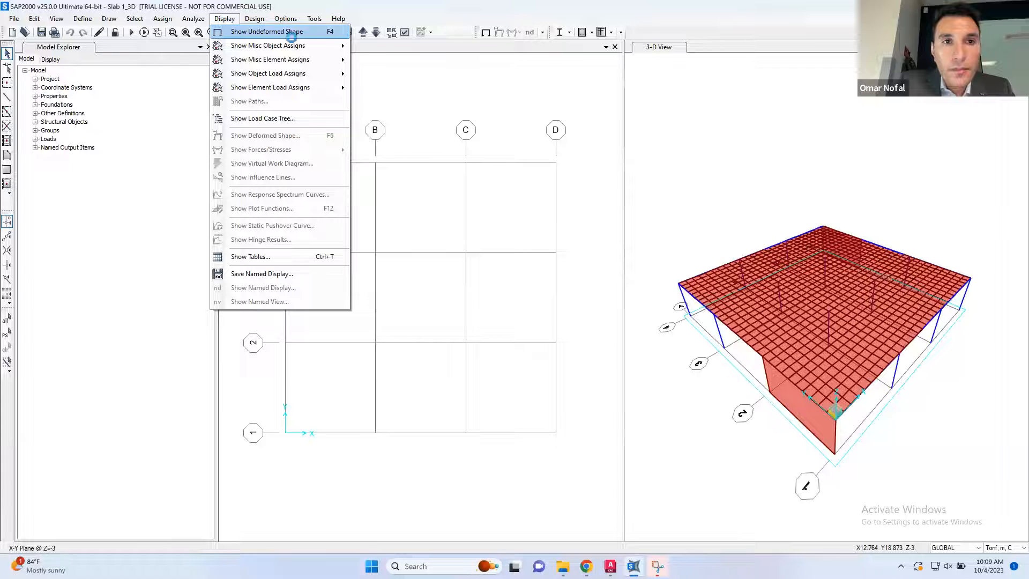
{"action": "left_click", "coordinate": [326, 33]}
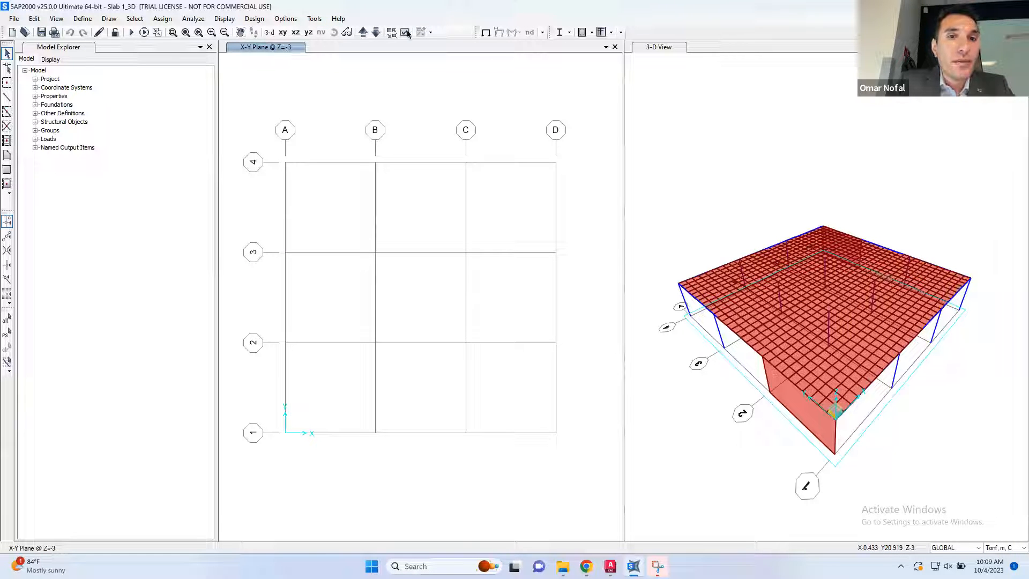
Select all joints in the Z=-3 plane and assign them pinned restraints with Translation 1, 2 and 3 fixed.
{"action": "left_click", "coordinate": [364, 31]}
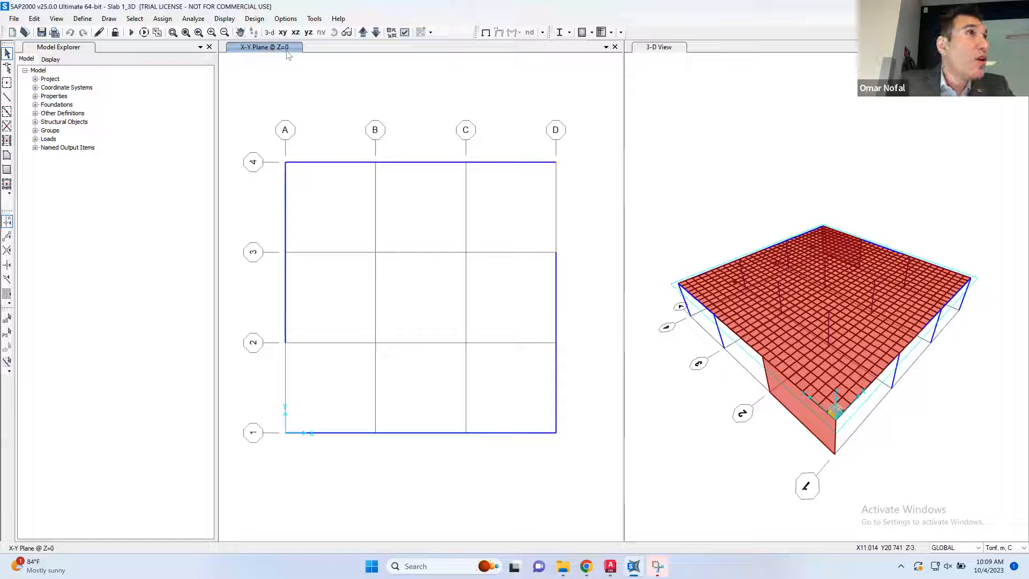
{"action": "left_click", "coordinate": [375, 32]}
{"action": "left_click_drag", "start_coordinate": [578, 124], "coordinate": [236, 454]}
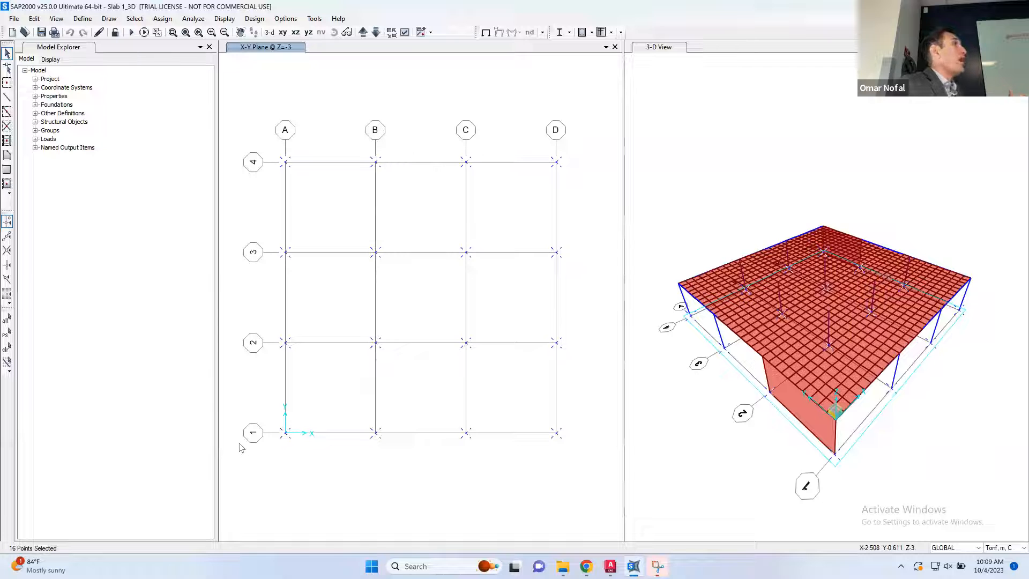
{"action": "left_click", "coordinate": [167, 22]}
{"action": "mouse_move", "coordinate": [172, 31]}
{"action": "left_click", "coordinate": [324, 31]}
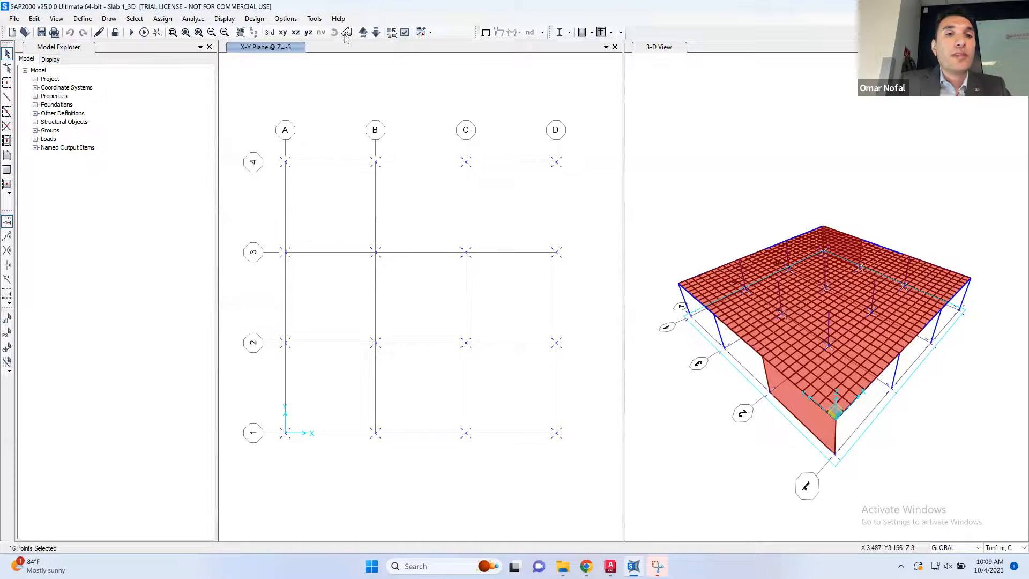
{"action": "left_click", "coordinate": [490, 361]}
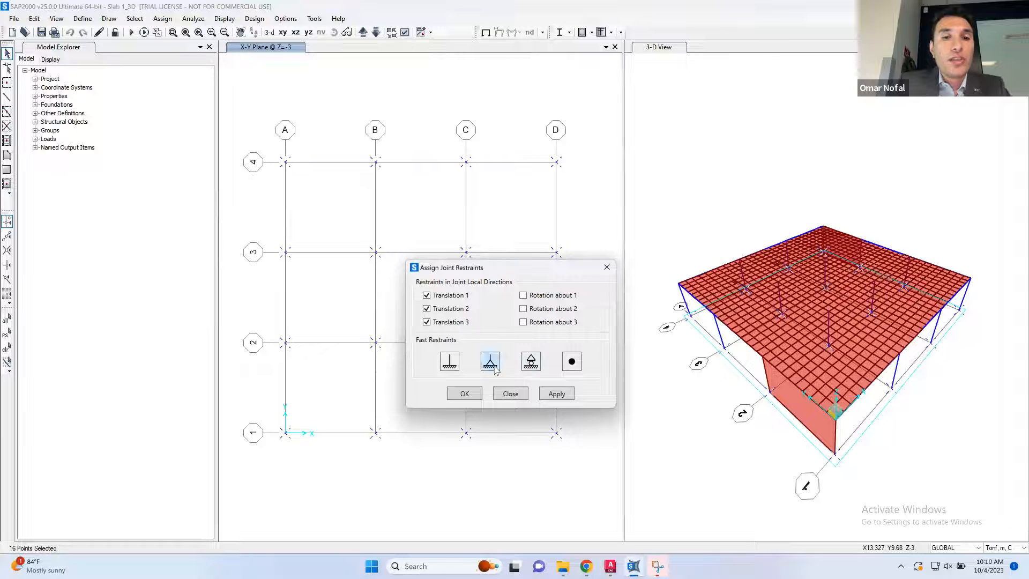
{"action": "left_click", "coordinate": [464, 393]}
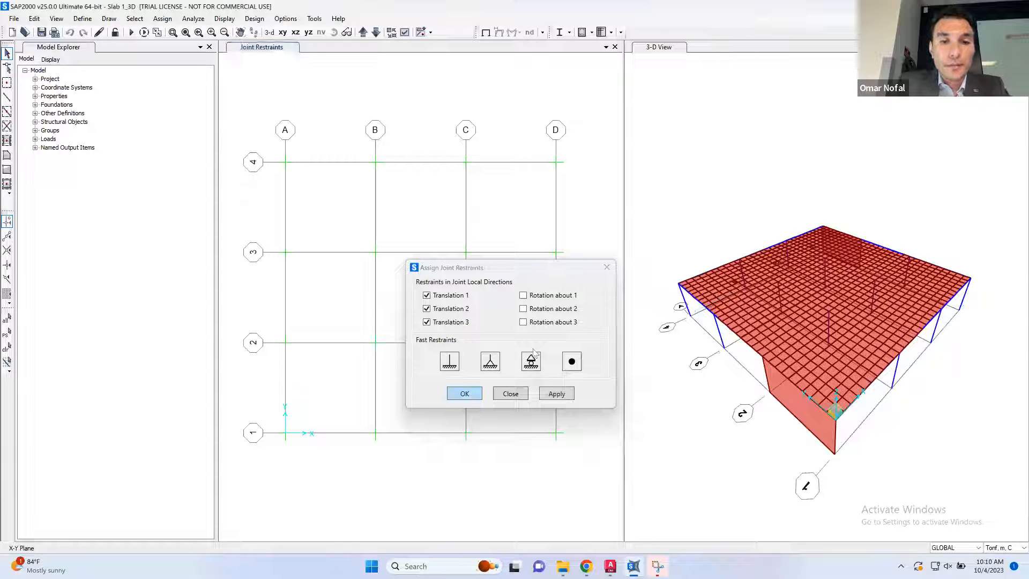
{"action": "left_click", "coordinate": [511, 393]}
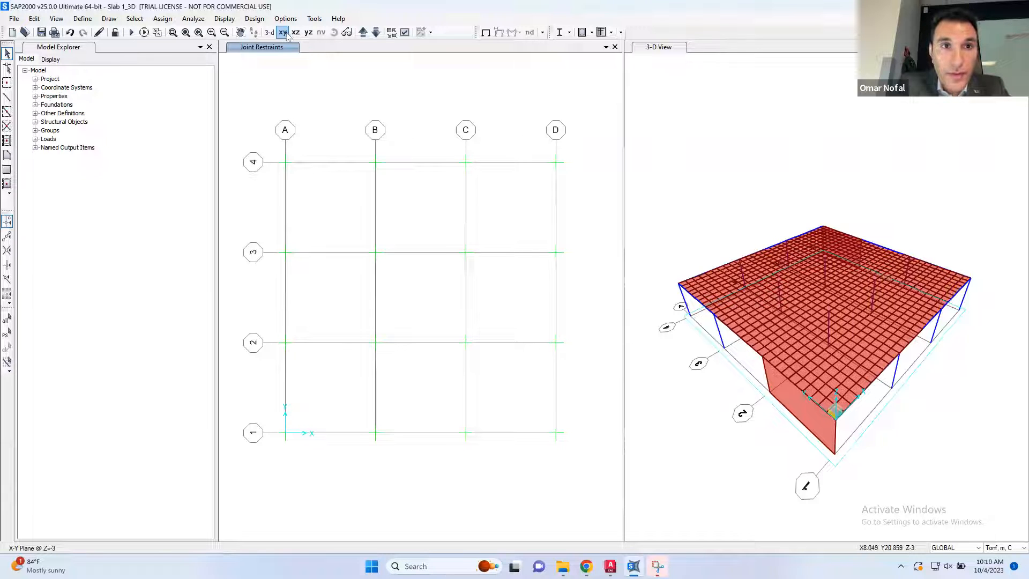
Switch the plan window to a 3D view and display the area objects together with the supports.
{"action": "left_click", "coordinate": [270, 32]}
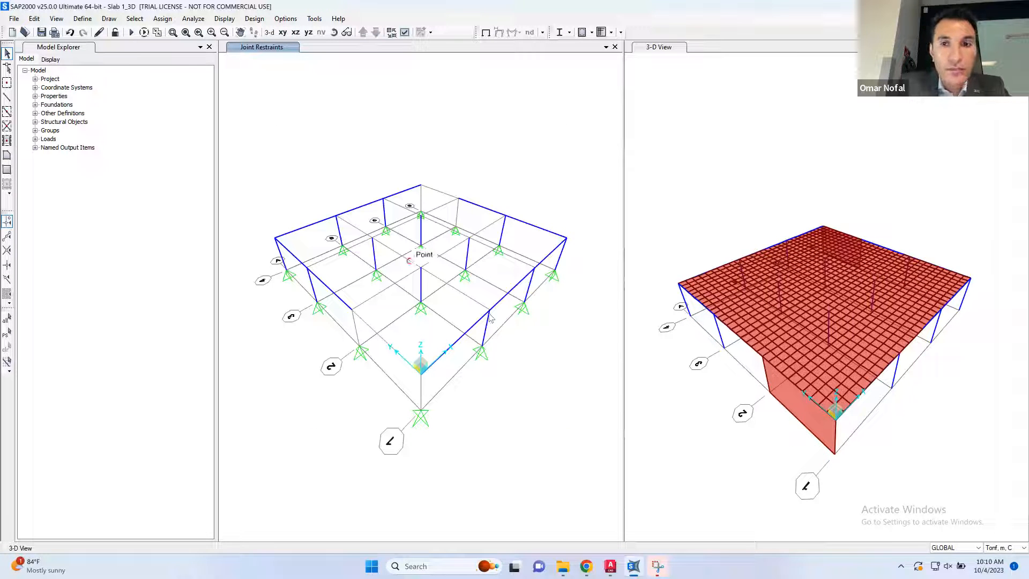
{"action": "right_click", "coordinate": [423, 105]}
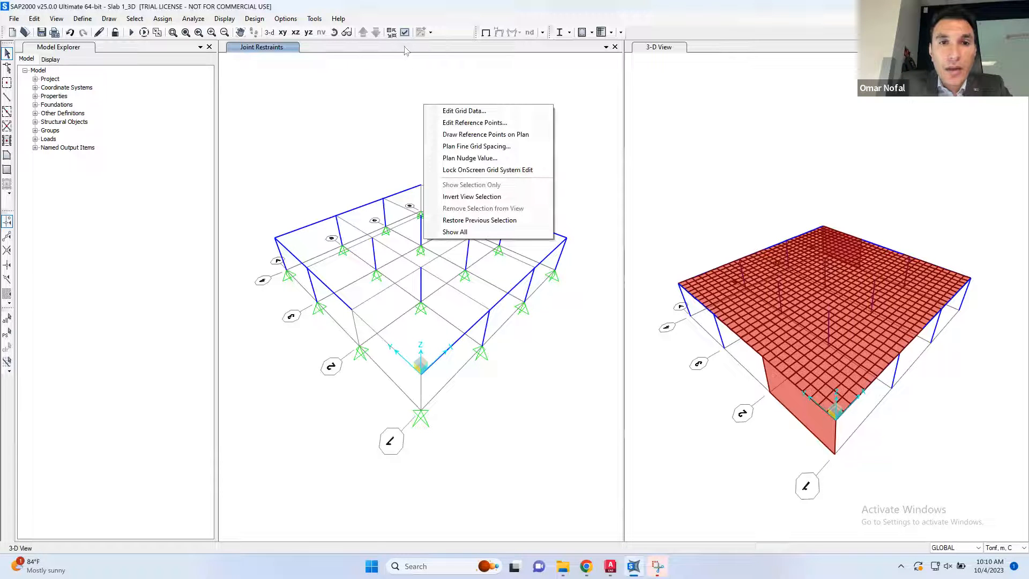
{"action": "left_click", "coordinate": [405, 33]}
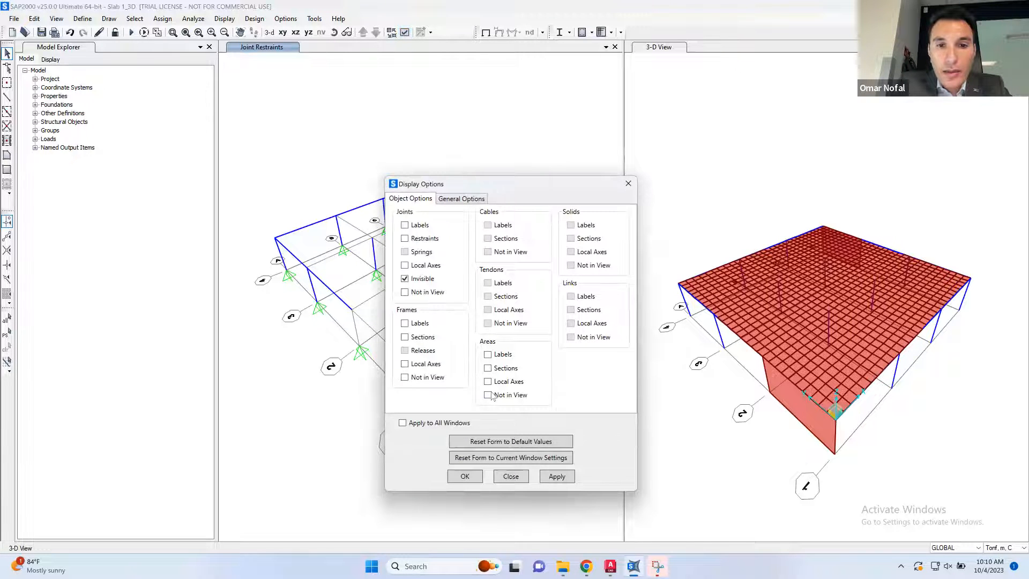
{"action": "left_click", "coordinate": [464, 477]}
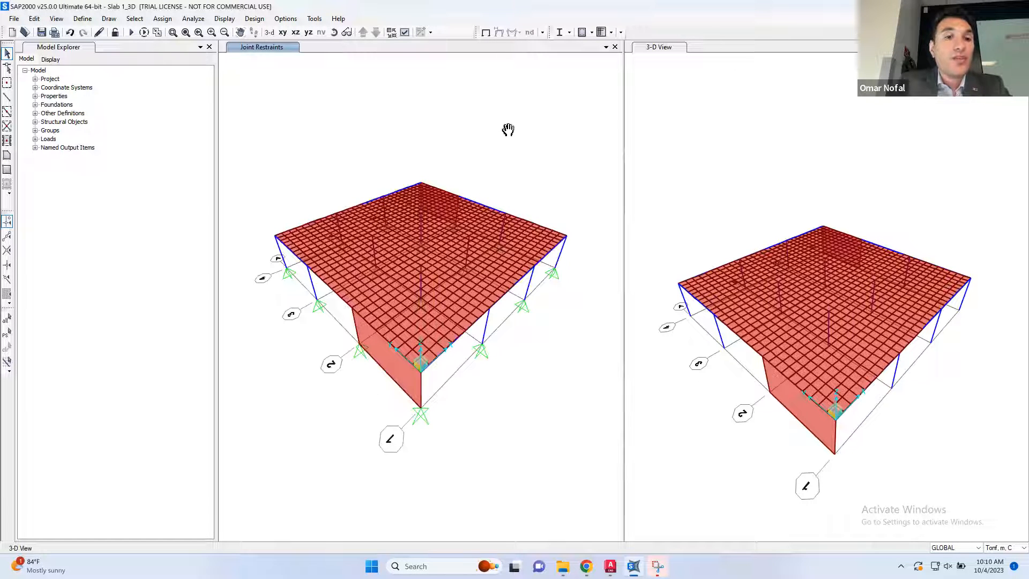
Run the analysis for DEAD and Live and animate the COMB1 deformed shape beside the resultant M22 contours.
{"action": "left_click", "coordinate": [131, 32]}
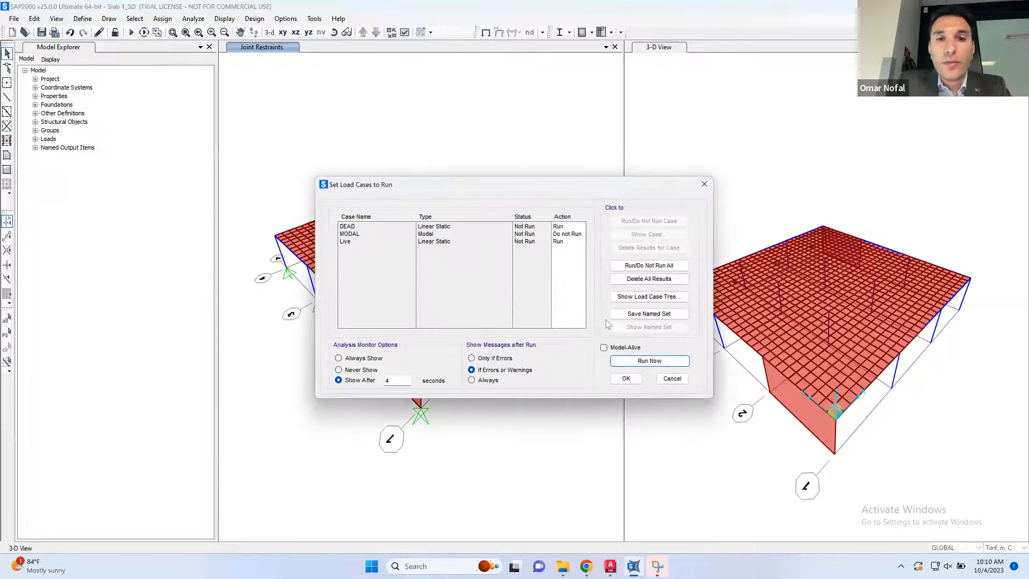
{"action": "left_click", "coordinate": [641, 362]}
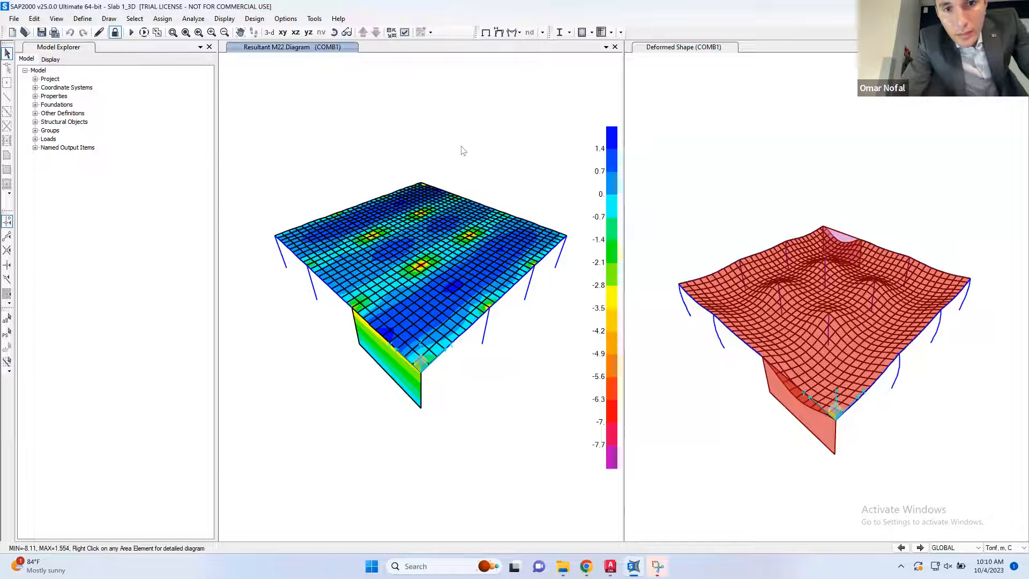
{"action": "left_click", "coordinate": [777, 179]}
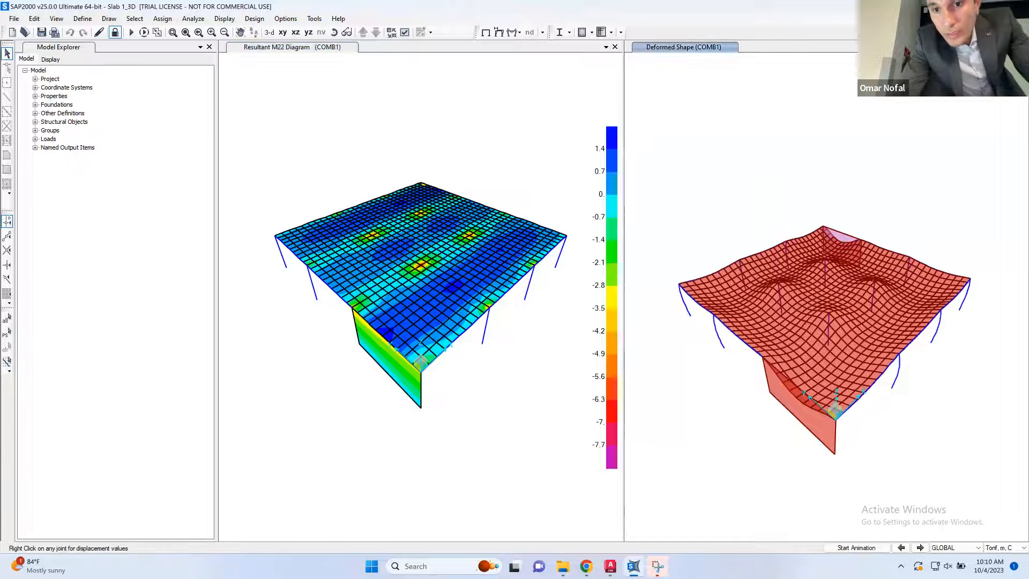
{"action": "left_click", "coordinate": [840, 549]}
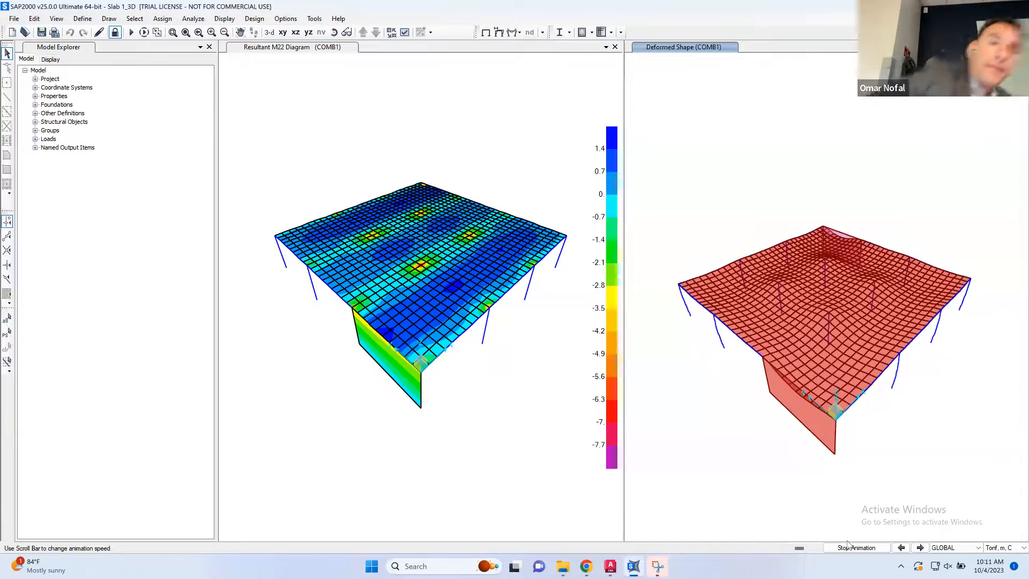
Unlock the model and select all areas with the Wall 30 cm section.
{"action": "left_click", "coordinate": [114, 33]}
{"action": "left_click", "coordinate": [530, 322]}
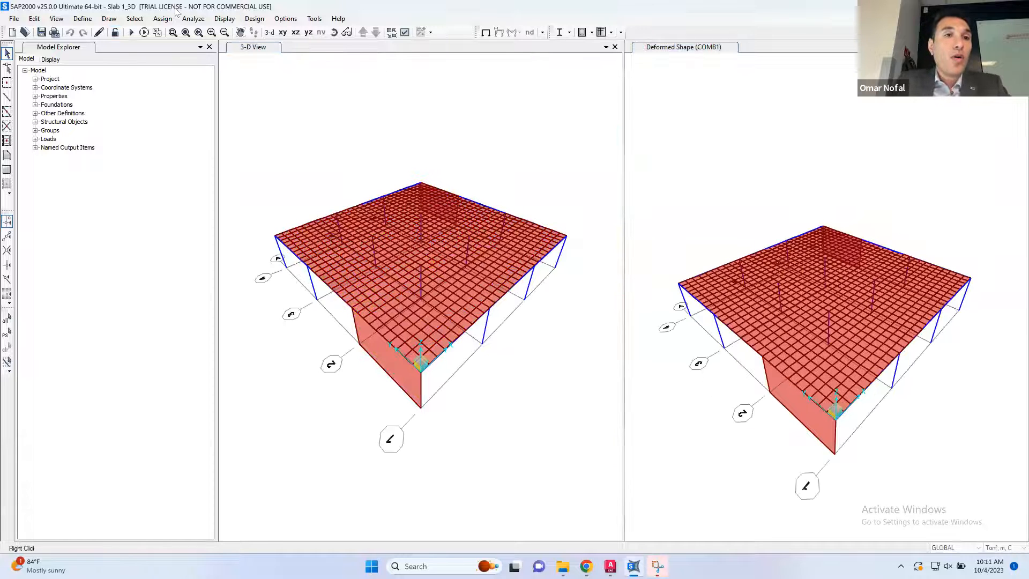
{"action": "left_click", "coordinate": [136, 20]}
{"action": "mouse_move", "coordinate": [161, 34]}
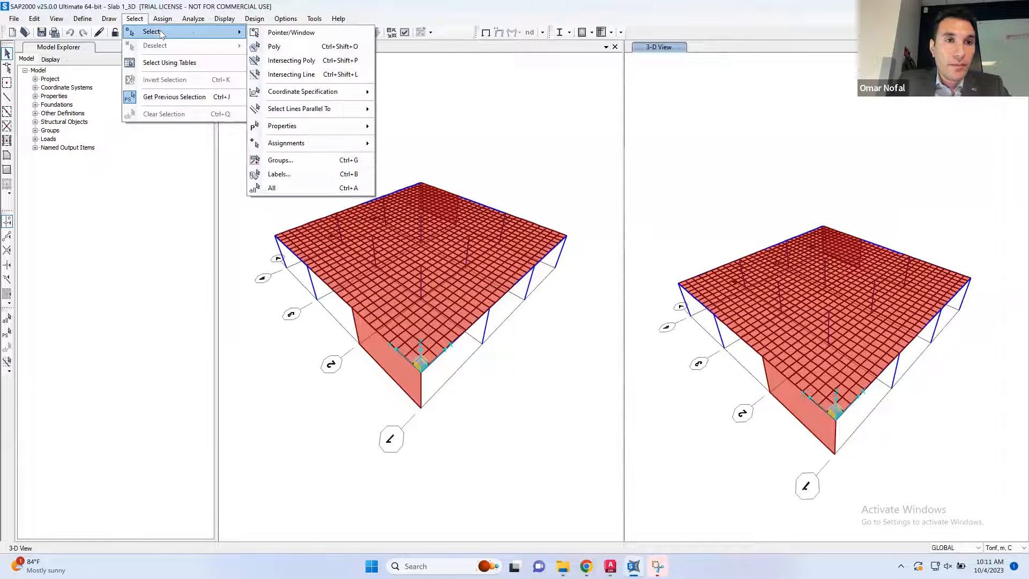
{"action": "mouse_move", "coordinate": [325, 146]}
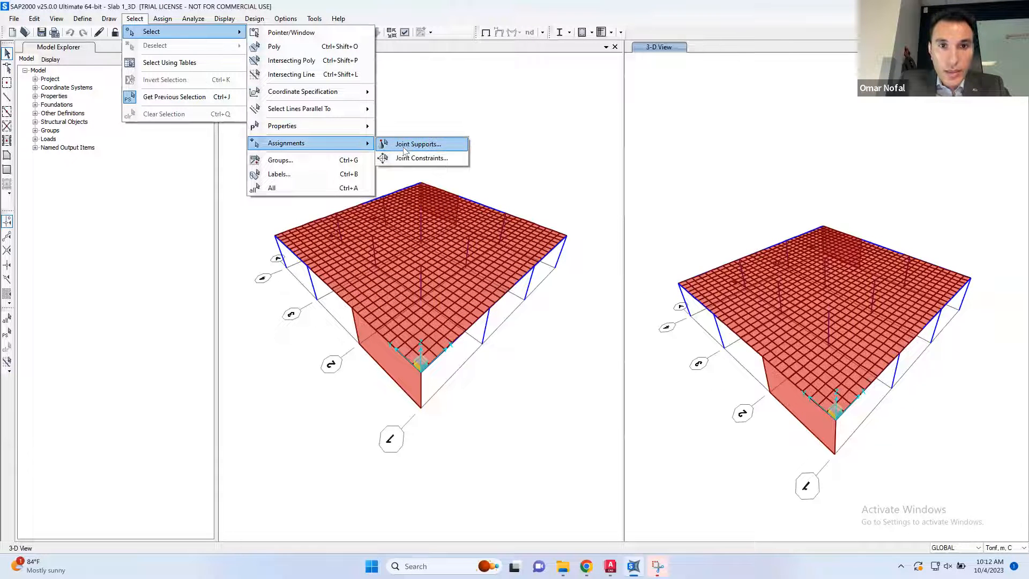
{"action": "mouse_move", "coordinate": [328, 128]}
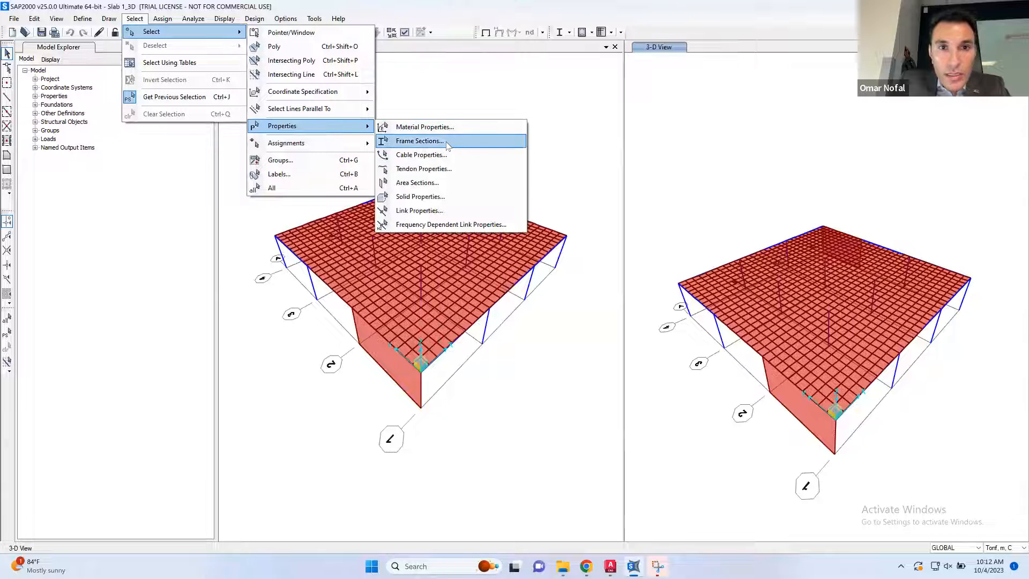
{"action": "left_click", "coordinate": [418, 182]}
{"action": "left_click", "coordinate": [454, 295]}
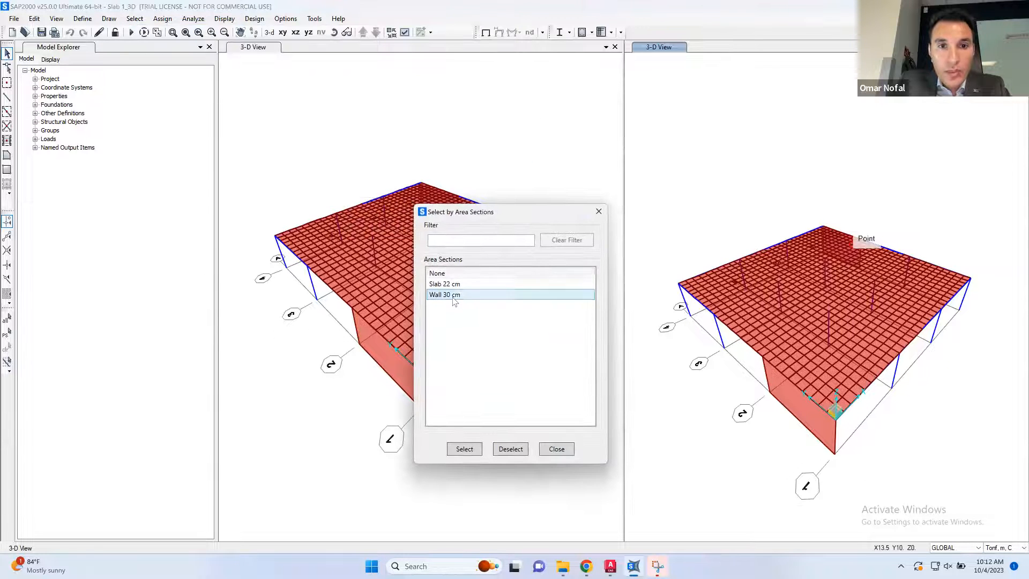
{"action": "left_click", "coordinate": [472, 455]}
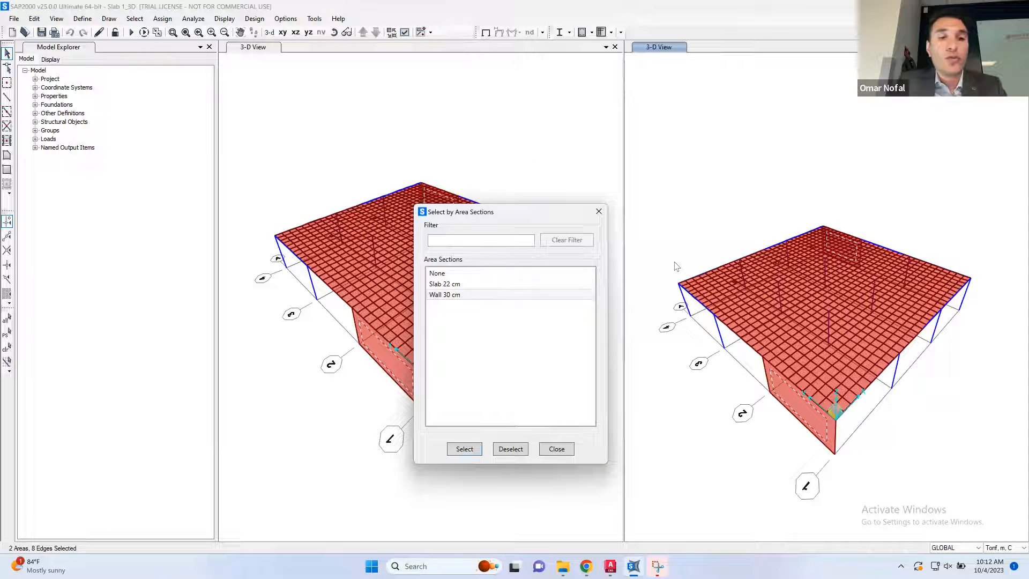
{"action": "left_click", "coordinate": [599, 212]}
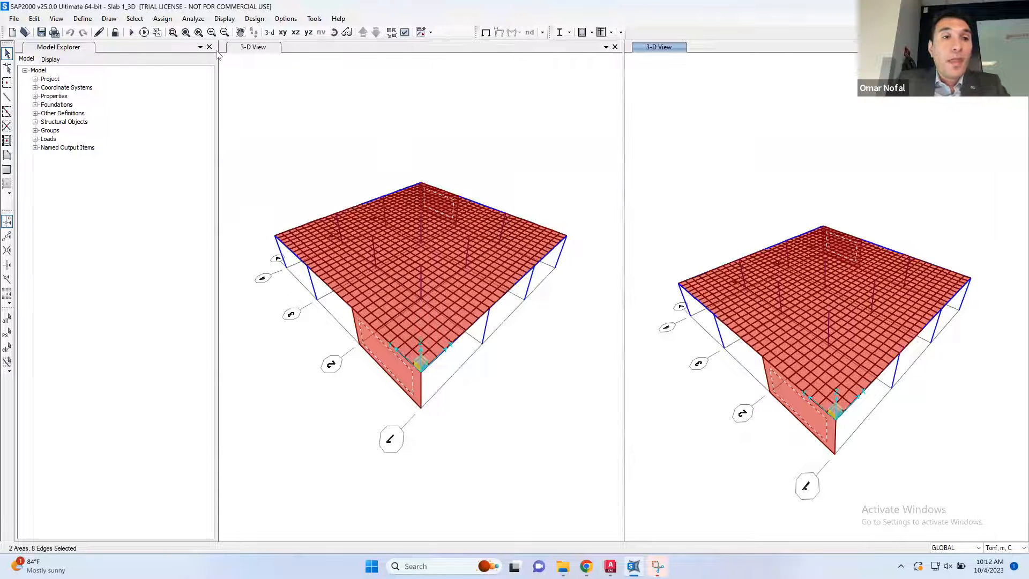
In the Z=0 plan, add the joints on grid A between 1 and 2 and grid D between 3 and 4 to the selection.
{"action": "left_click", "coordinate": [299, 58]}
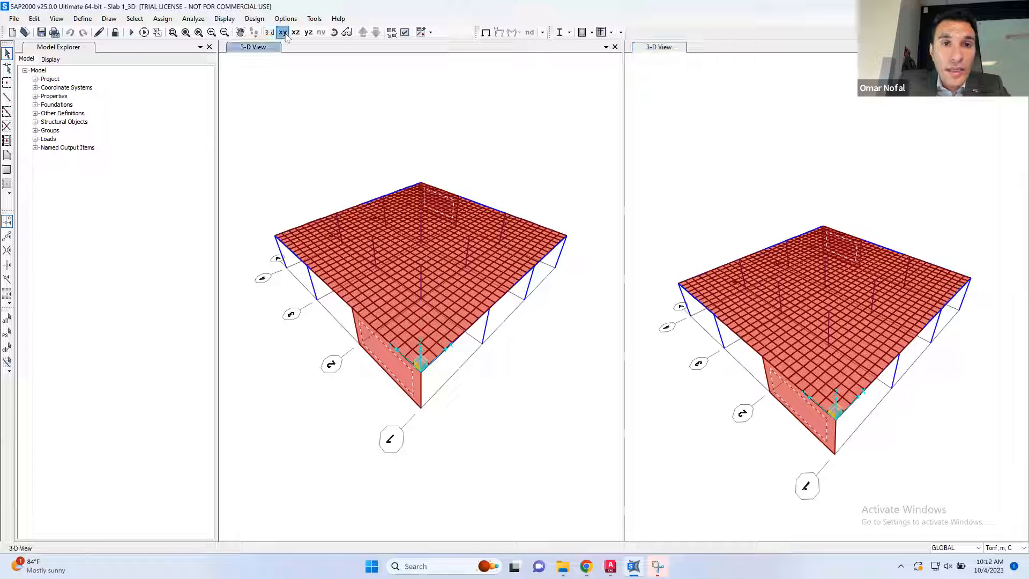
{"action": "left_click", "coordinate": [283, 32]}
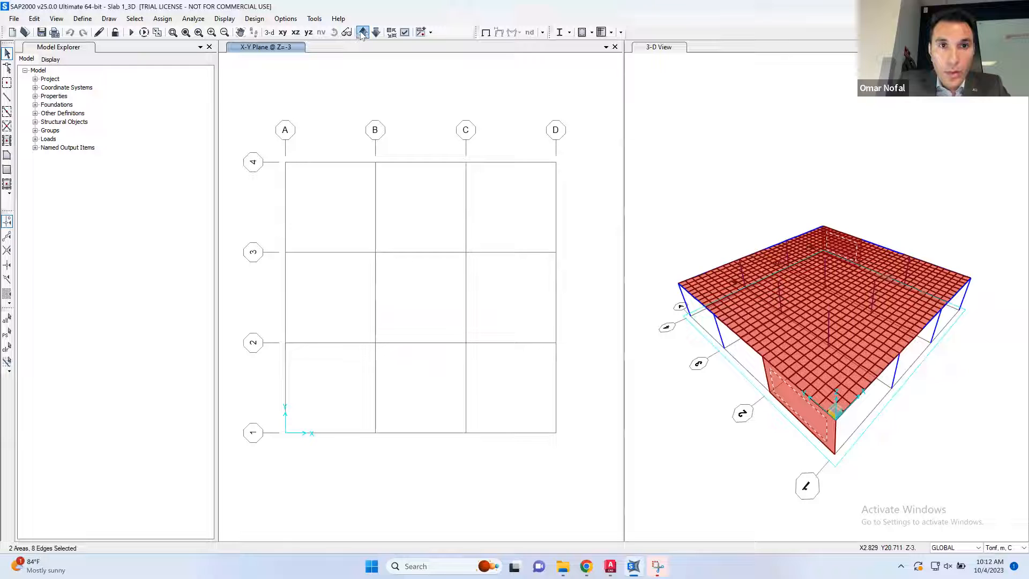
{"action": "left_click", "coordinate": [363, 32]}
{"action": "left_click", "coordinate": [362, 32]}
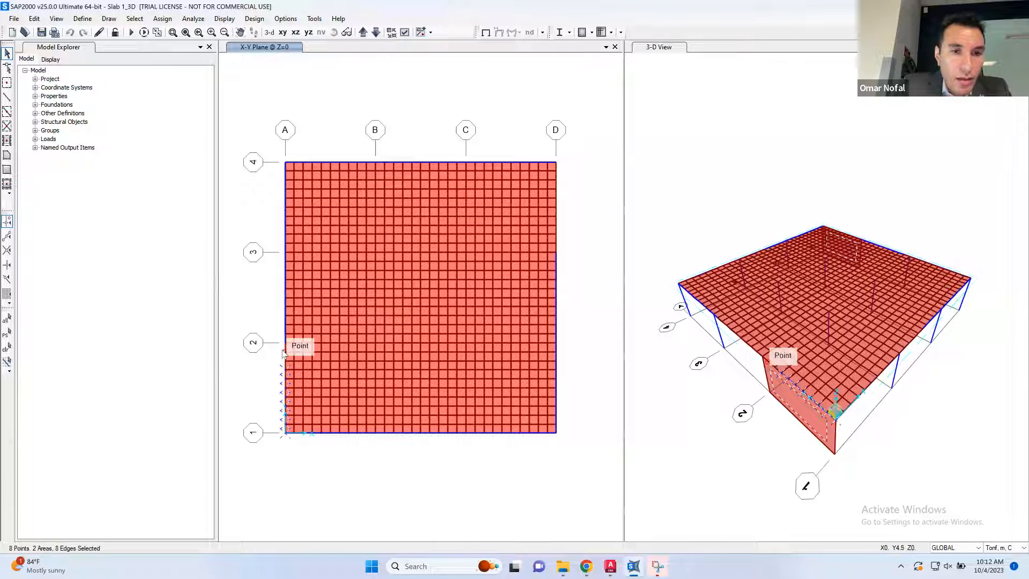
{"action": "left_click_drag", "start_coordinate": [279, 443], "coordinate": [289, 343]}
{"action": "left_click_drag", "start_coordinate": [556, 152], "coordinate": [565, 261]}
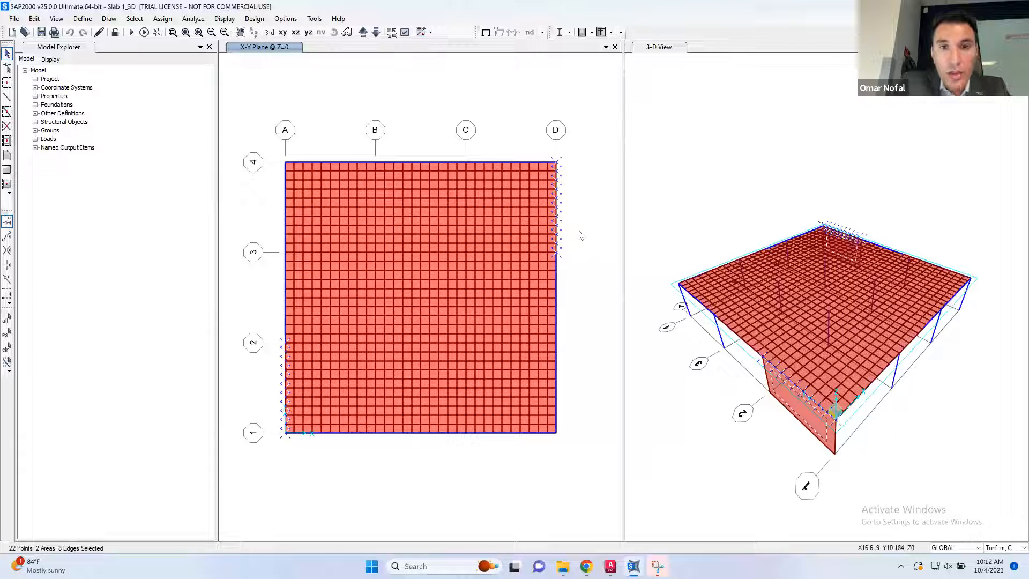
Divide the selected wall areas by a cookie cut based on the selected point objects, with the cut lines rotated 0 deg.
{"action": "left_click", "coordinate": [270, 33]}
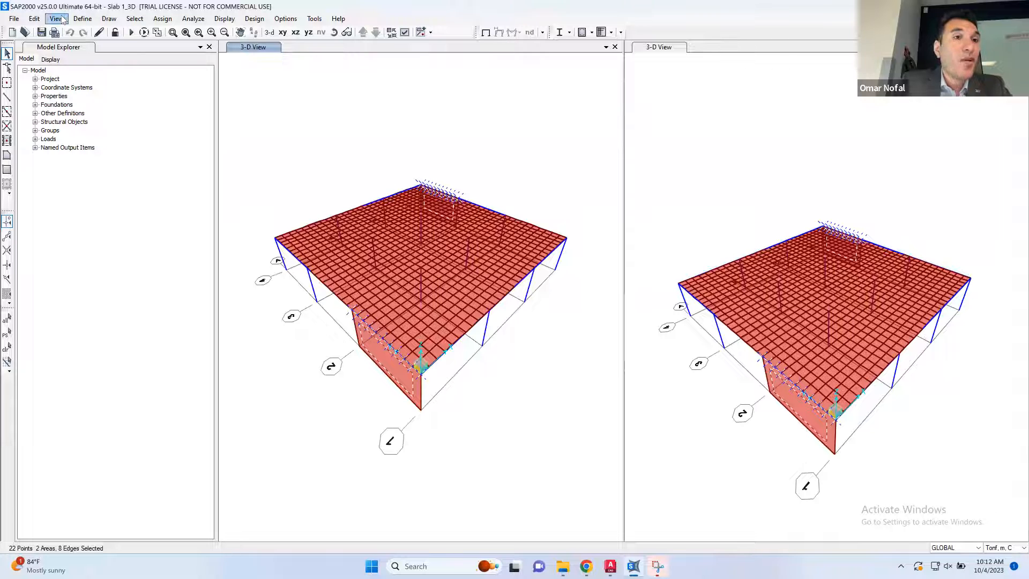
{"action": "left_click", "coordinate": [33, 18]}
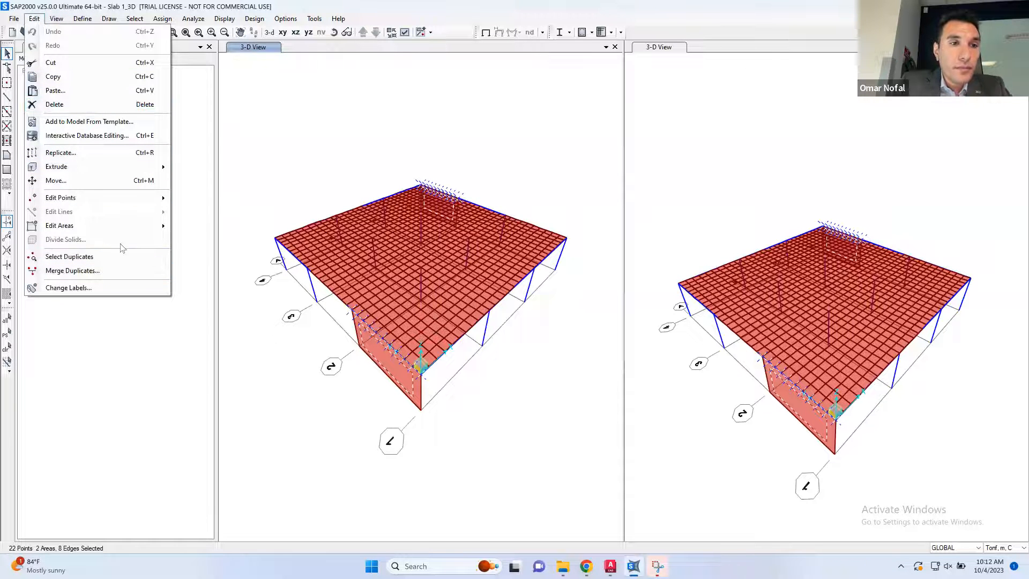
{"action": "mouse_move", "coordinate": [128, 227]}
{"action": "left_click", "coordinate": [211, 227]}
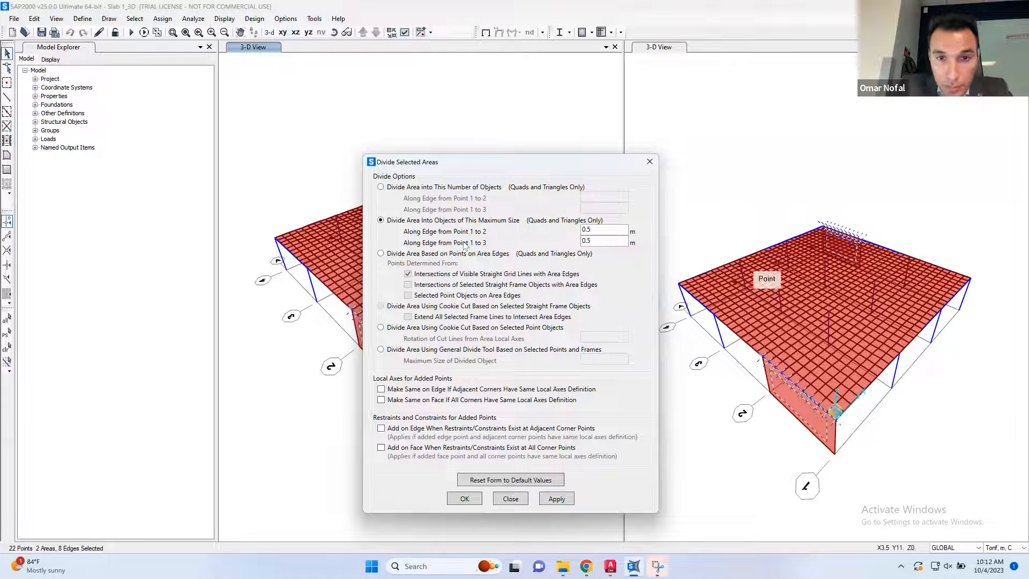
{"action": "left_click", "coordinate": [380, 328]}
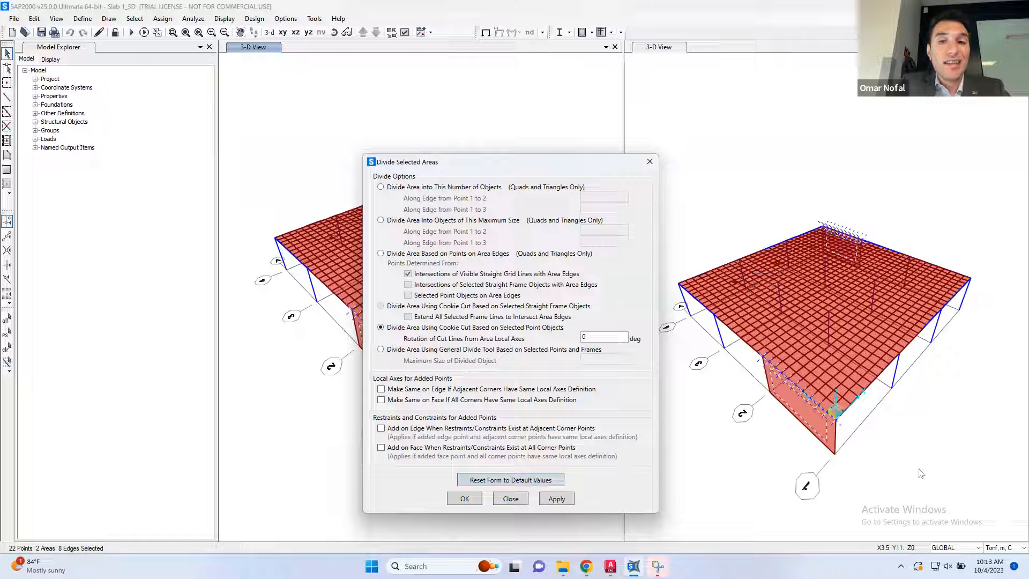
{"action": "left_click", "coordinate": [474, 499]}
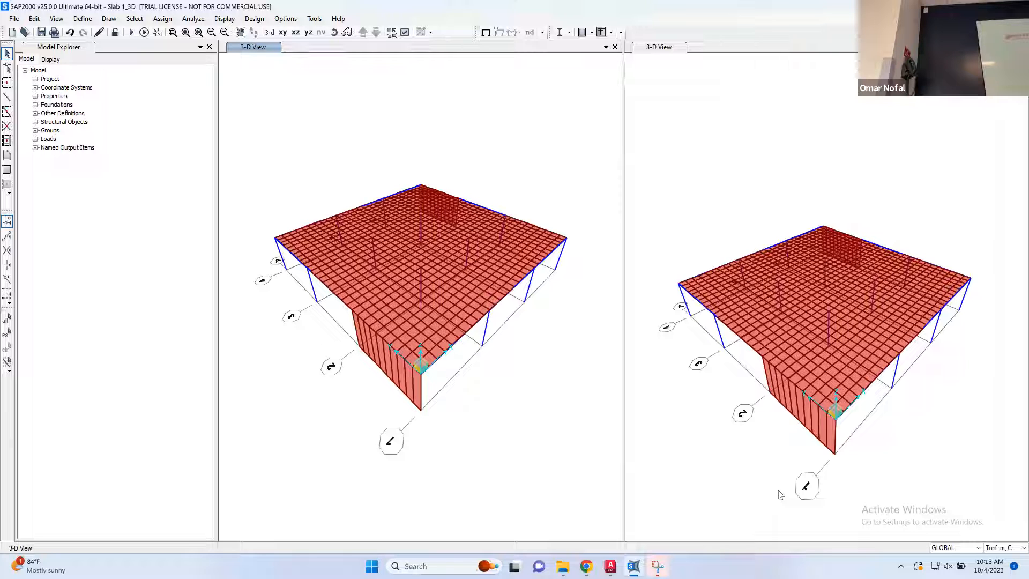
Select all area objects assigned the Wall 30 cm section.
{"action": "left_click", "coordinate": [133, 19]}
{"action": "mouse_move", "coordinate": [168, 33]}
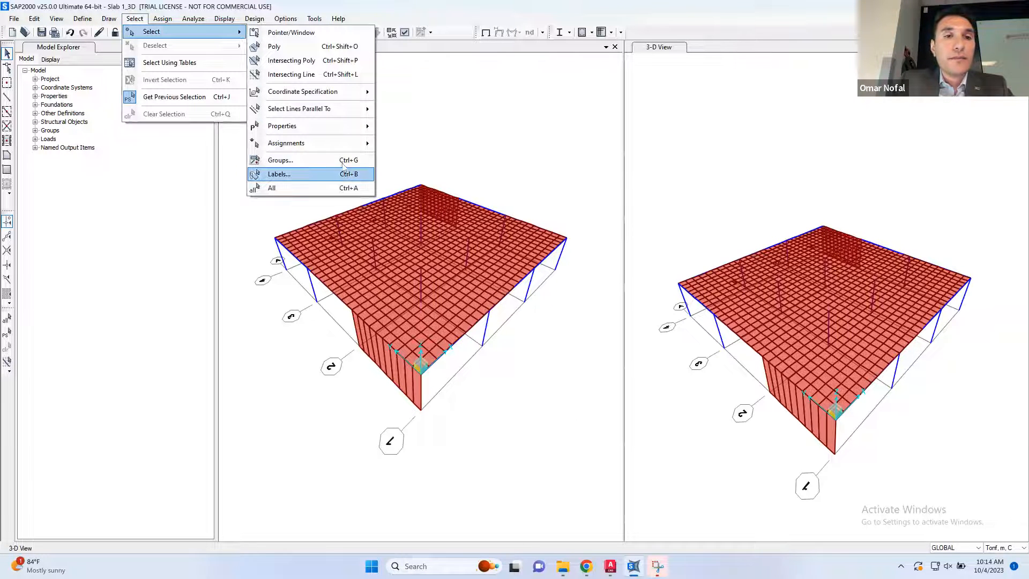
{"action": "mouse_move", "coordinate": [346, 127]}
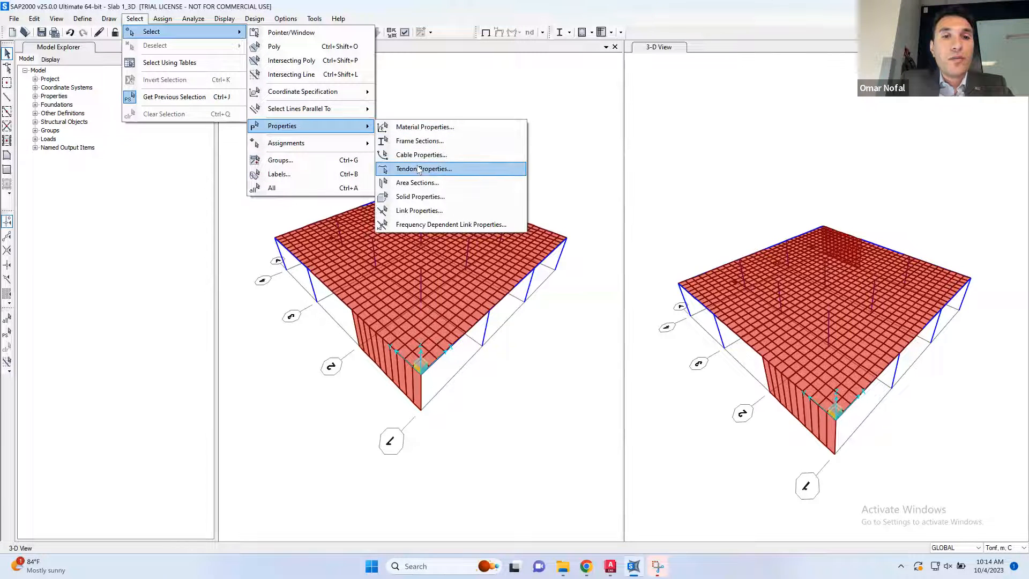
{"action": "left_click", "coordinate": [423, 182]}
{"action": "left_click", "coordinate": [459, 295]}
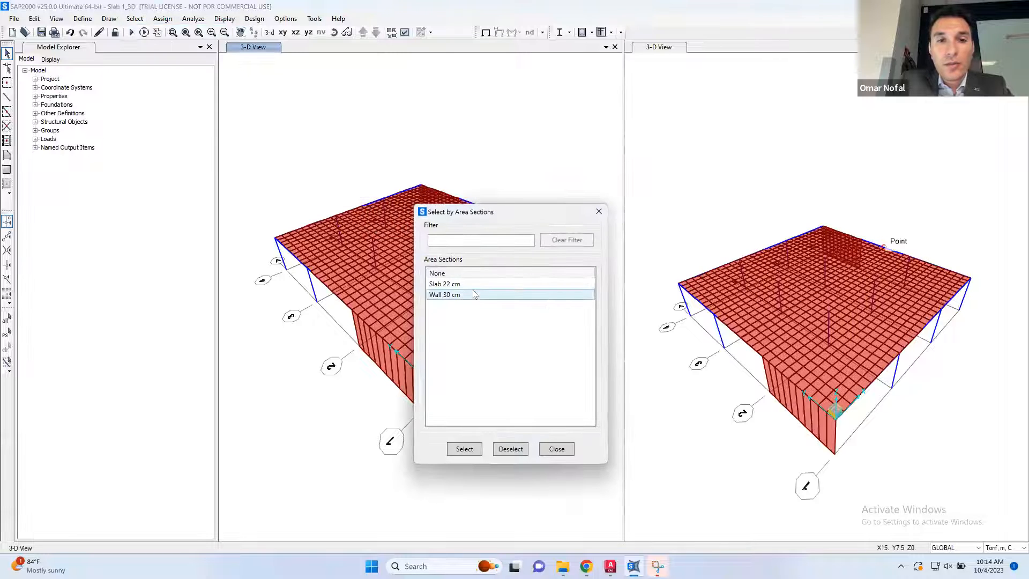
{"action": "left_click", "coordinate": [464, 449]}
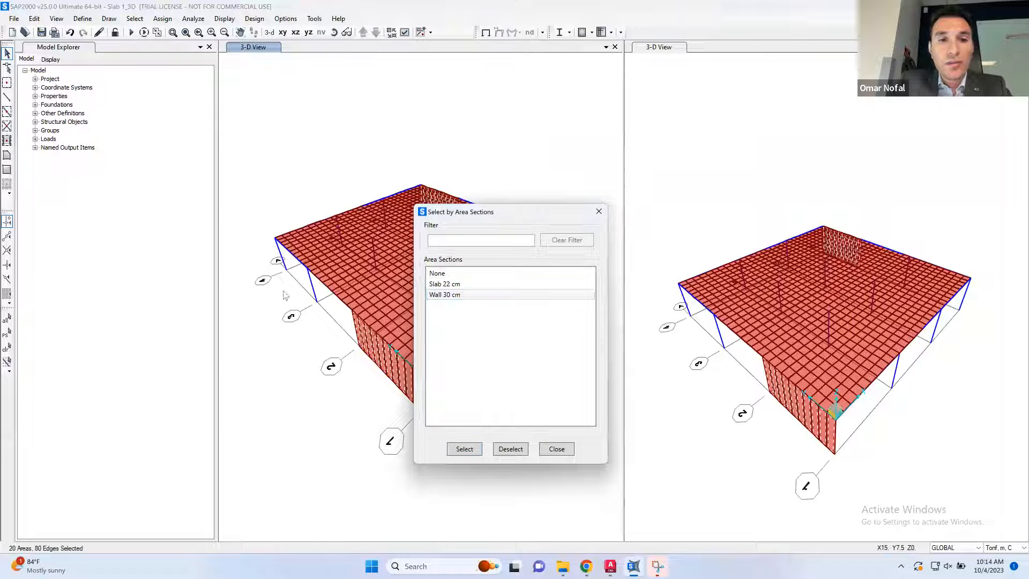
{"action": "left_click", "coordinate": [599, 211]}
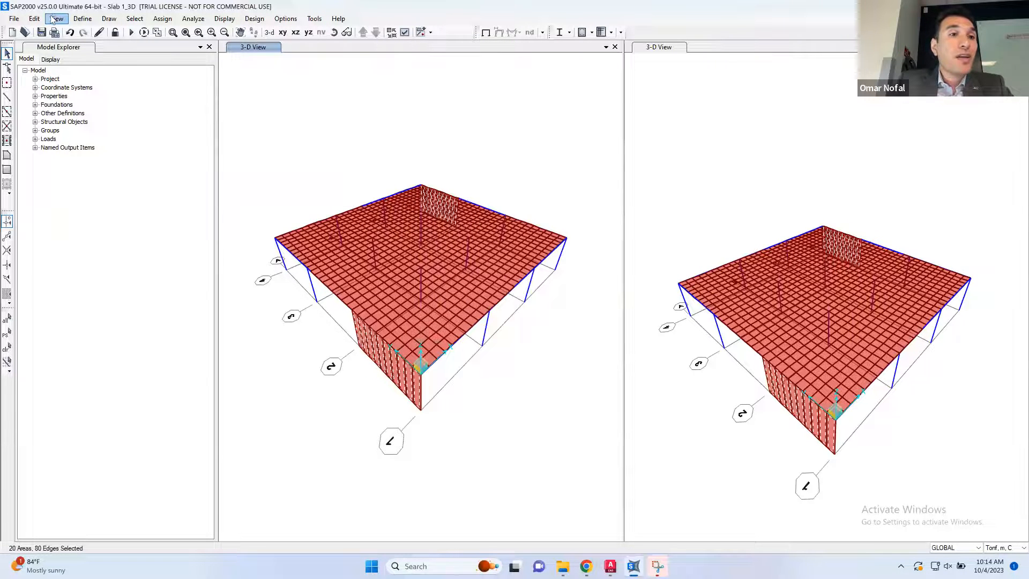
Divide each selected wall strip into 6 objects along edge 1-2 and 1 along edge 1-3, and inspect the mesh up close.
{"action": "left_click", "coordinate": [33, 18]}
{"action": "mouse_move", "coordinate": [107, 226]}
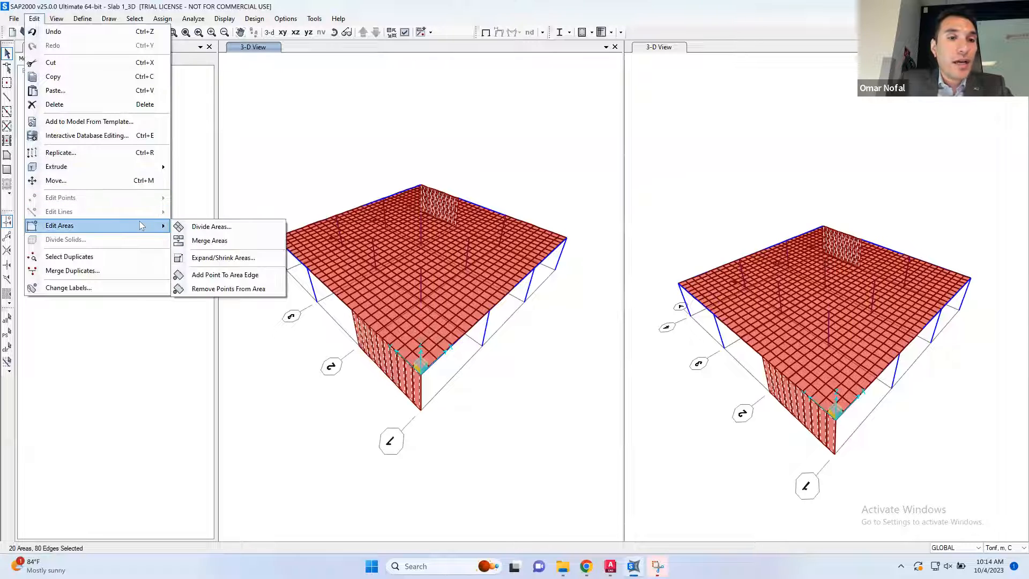
{"action": "left_click", "coordinate": [214, 225]}
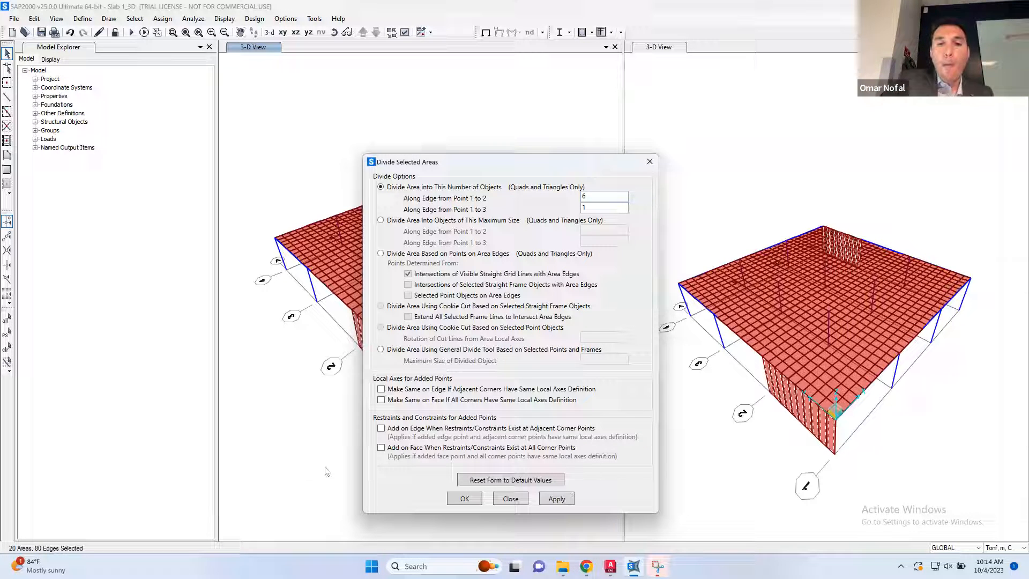
{"action": "left_click", "coordinate": [452, 496]}
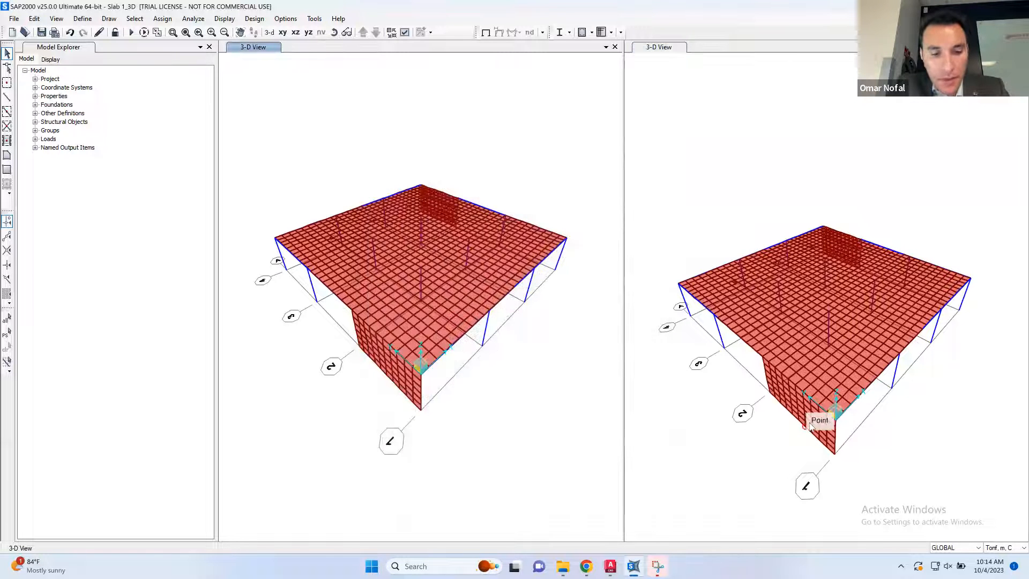
{"action": "middle_click_drag", "start_coordinate": [837, 420], "coordinate": [852, 397], "text": "shift"}
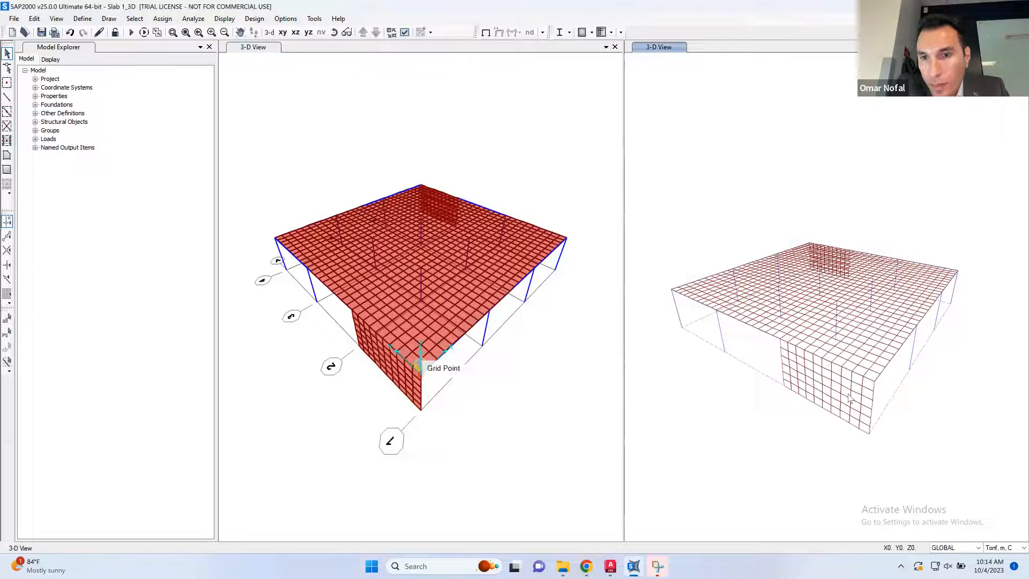
{"action": "scroll", "coordinate": [852, 397], "scroll_direction": "down", "scroll_amount": 6}
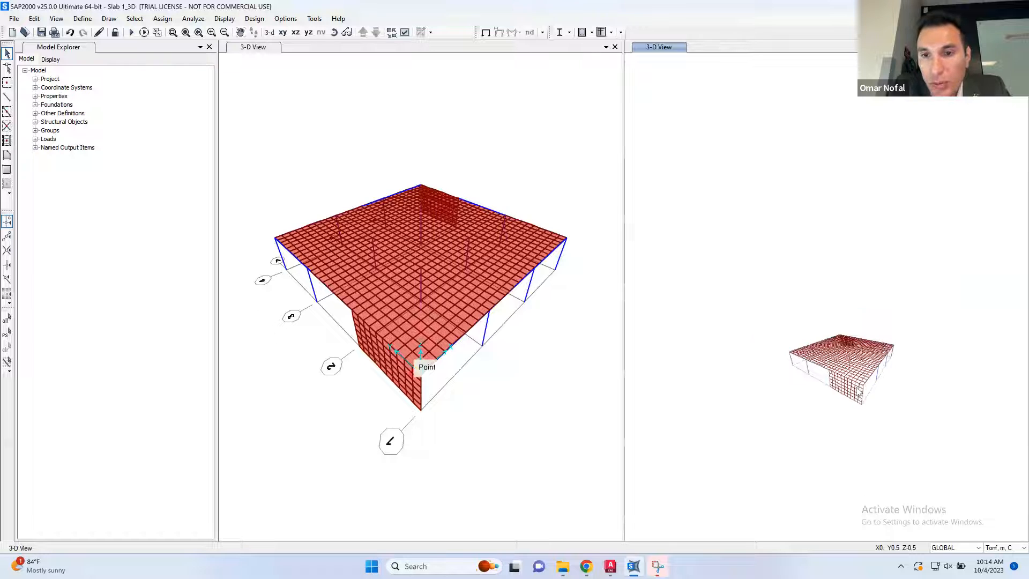
{"action": "scroll", "coordinate": [858, 394], "scroll_direction": "up", "scroll_amount": 8}
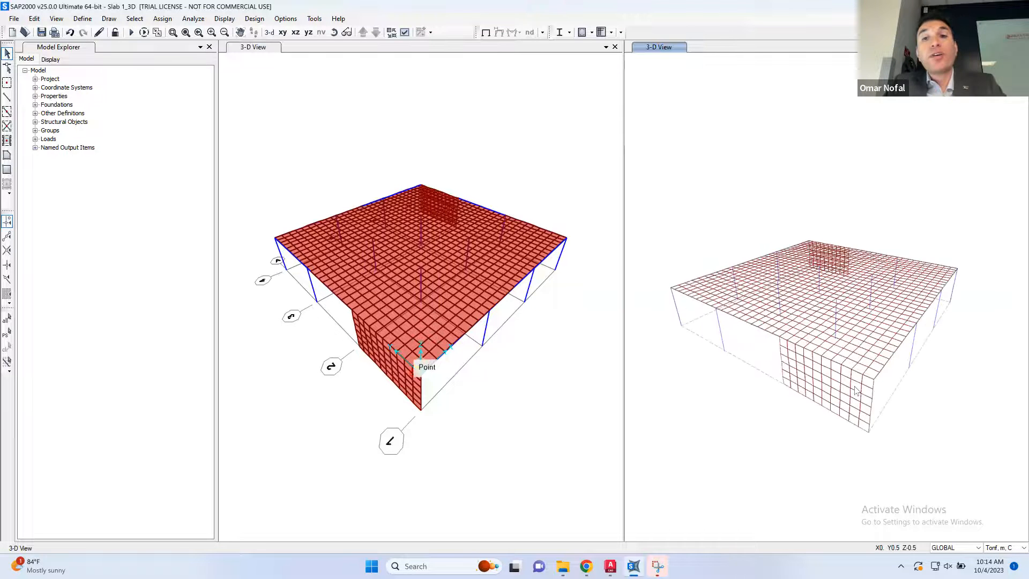
{"action": "scroll", "coordinate": [856, 390], "scroll_direction": "up", "scroll_amount": 4}
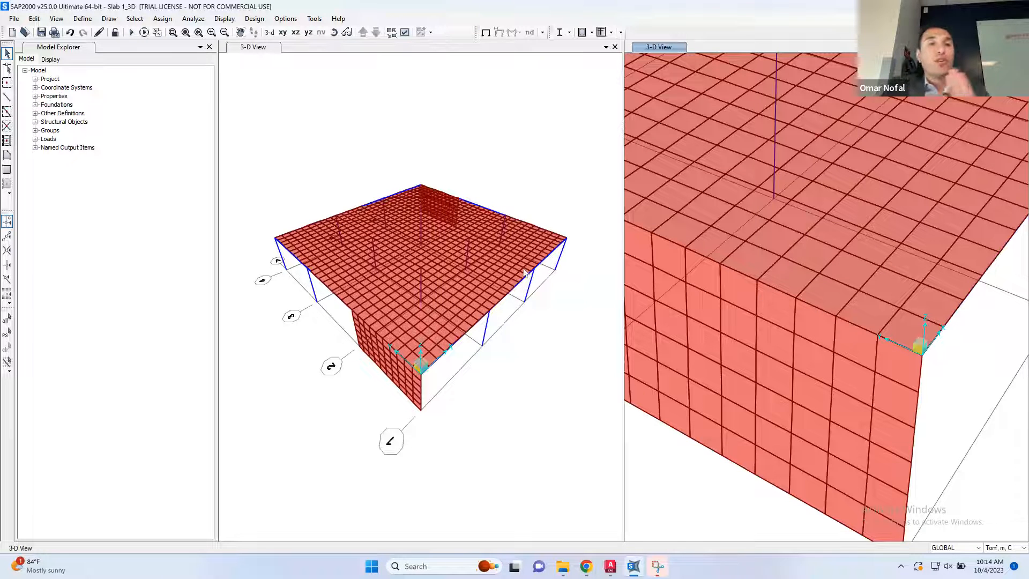
In the Z=-3 plan, select the wall base joints on grid A between 1 and 2 and grid D between 3 and 4.
{"action": "left_click", "coordinate": [471, 88]}
{"action": "left_click", "coordinate": [282, 32]}
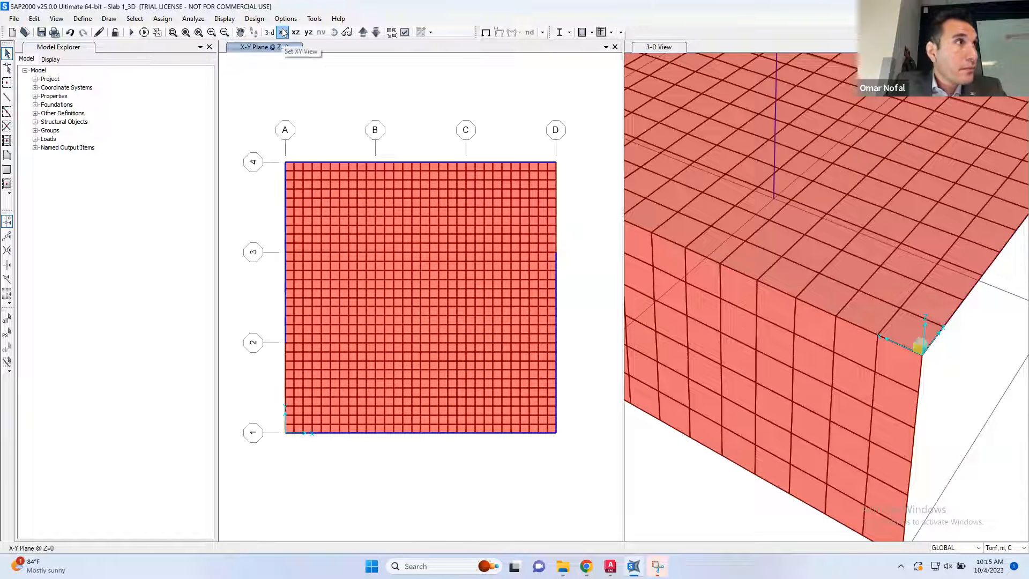
{"action": "left_click", "coordinate": [375, 33]}
{"action": "left_click_drag", "start_coordinate": [279, 439], "coordinate": [297, 336]}
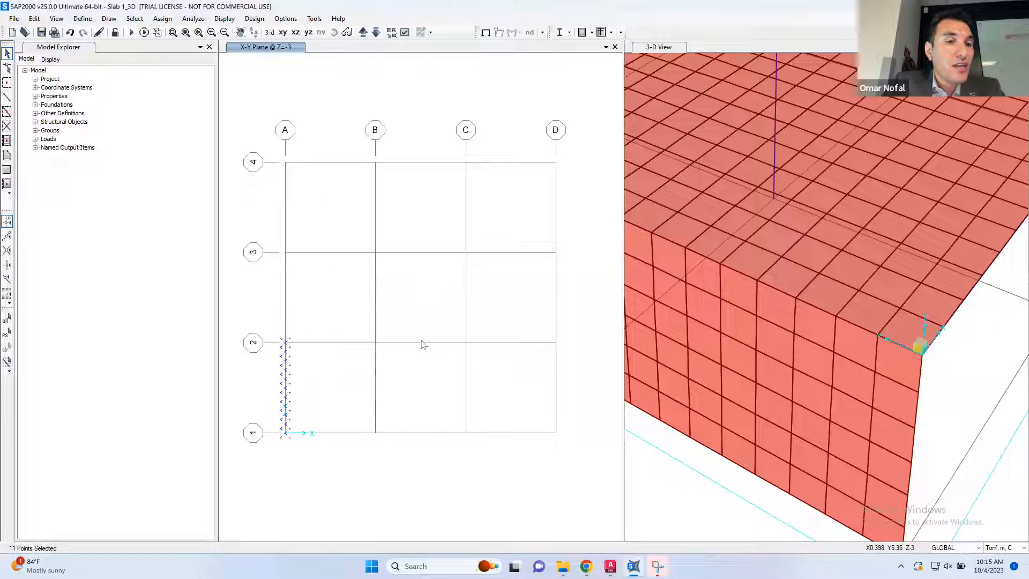
{"action": "left_click_drag", "start_coordinate": [554, 160], "coordinate": [563, 265]}
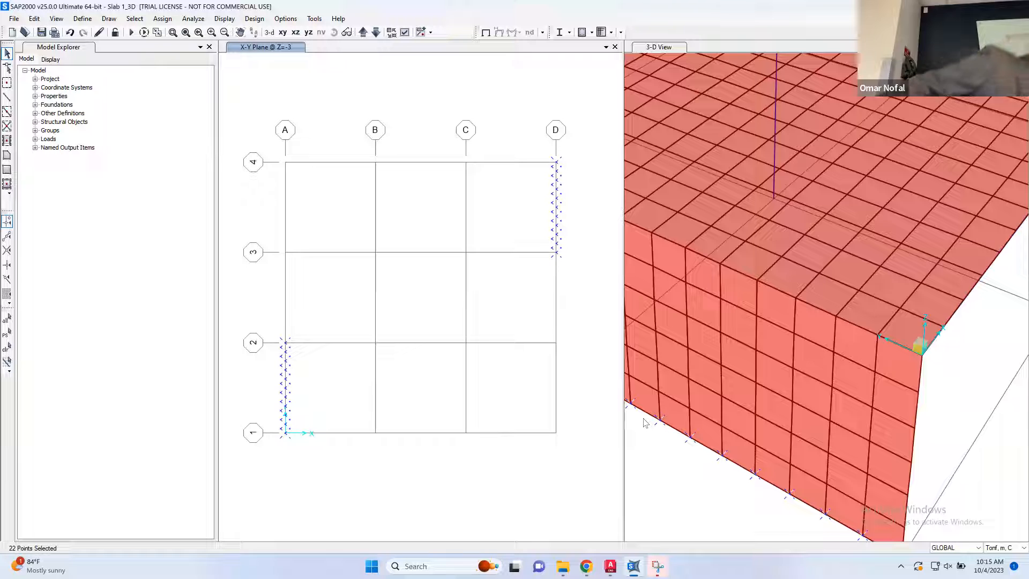
Assign joint restraints to the selected wall base joints, fixing Translation 1, 2 and 3 only.
{"action": "left_click", "coordinate": [163, 19]}
{"action": "mouse_move", "coordinate": [290, 32]}
{"action": "left_click", "coordinate": [333, 33]}
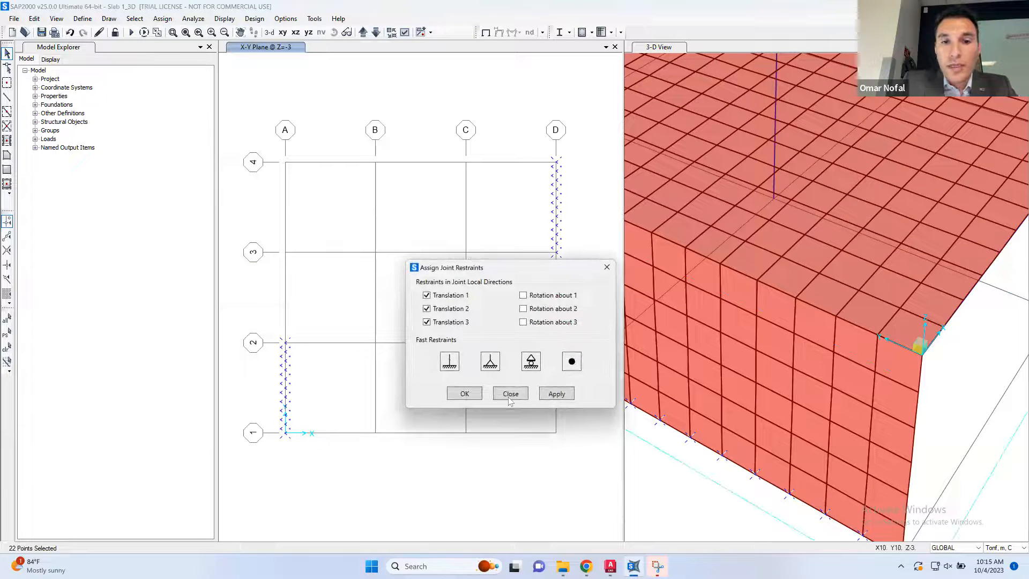
{"action": "left_click", "coordinate": [477, 396]}
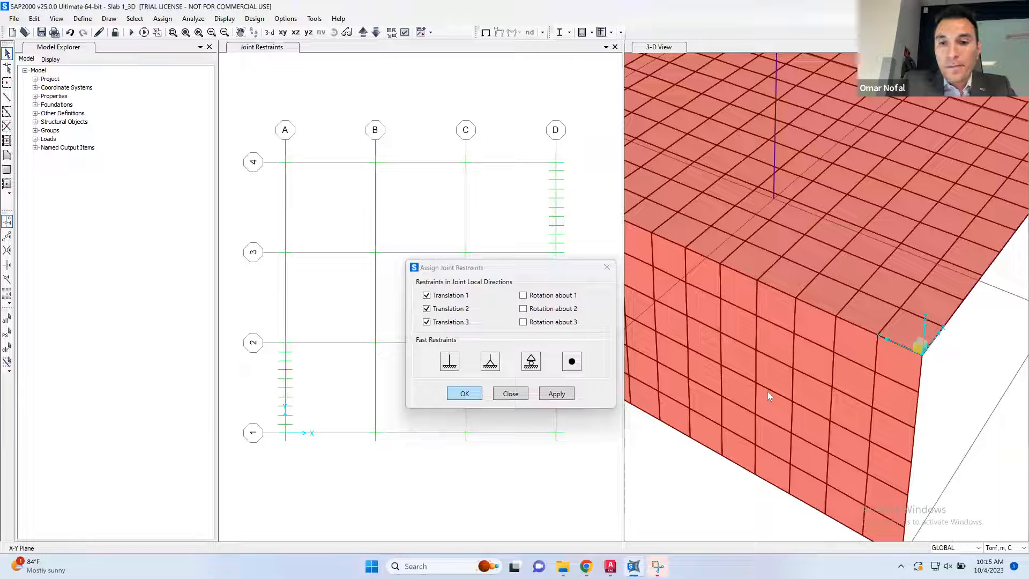
Show the full 3D model and run the analysis.
{"action": "left_click", "coordinate": [689, 470]}
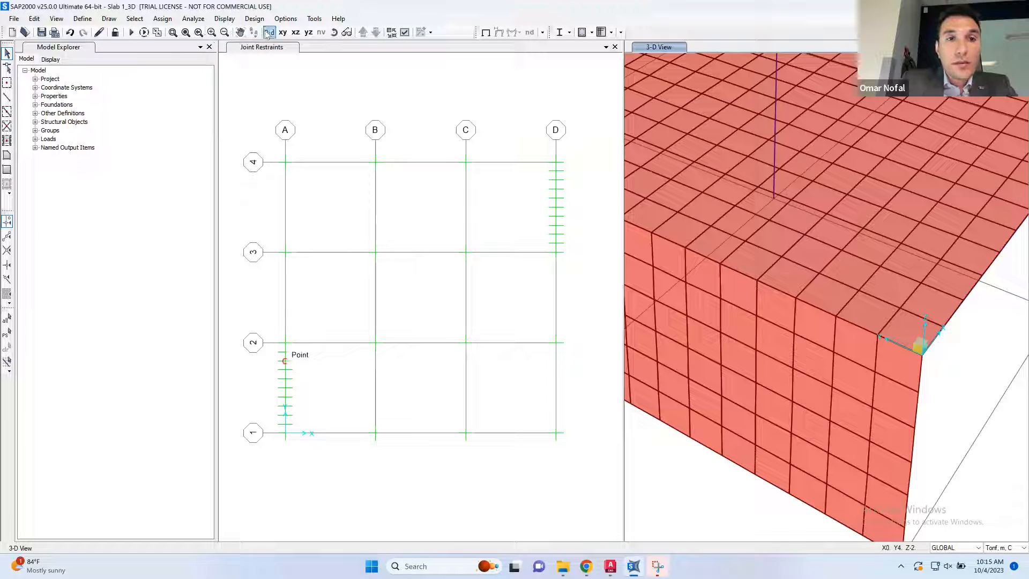
{"action": "left_click", "coordinate": [185, 34]}
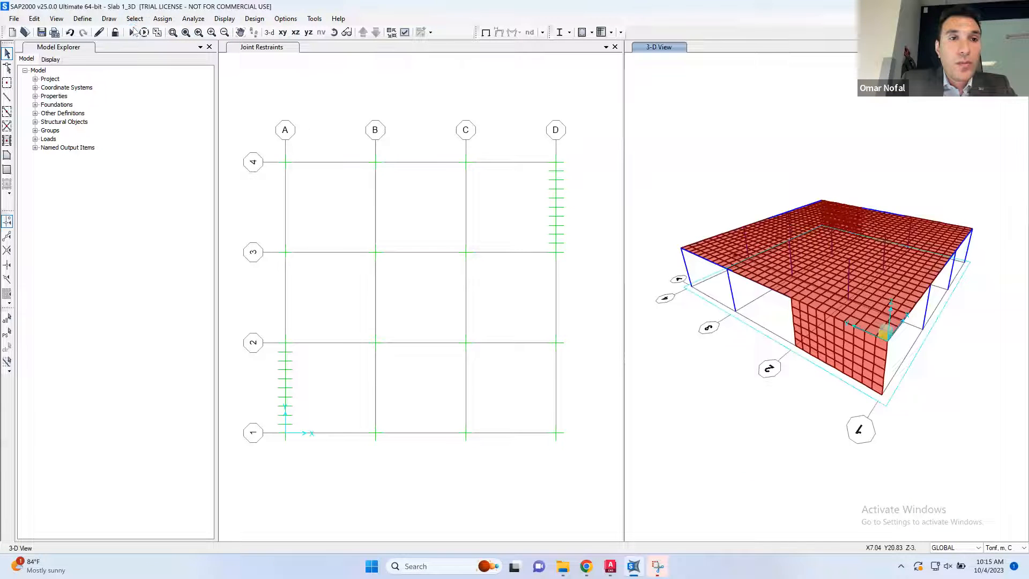
{"action": "left_click", "coordinate": [131, 32]}
{"action": "left_click", "coordinate": [633, 362]}
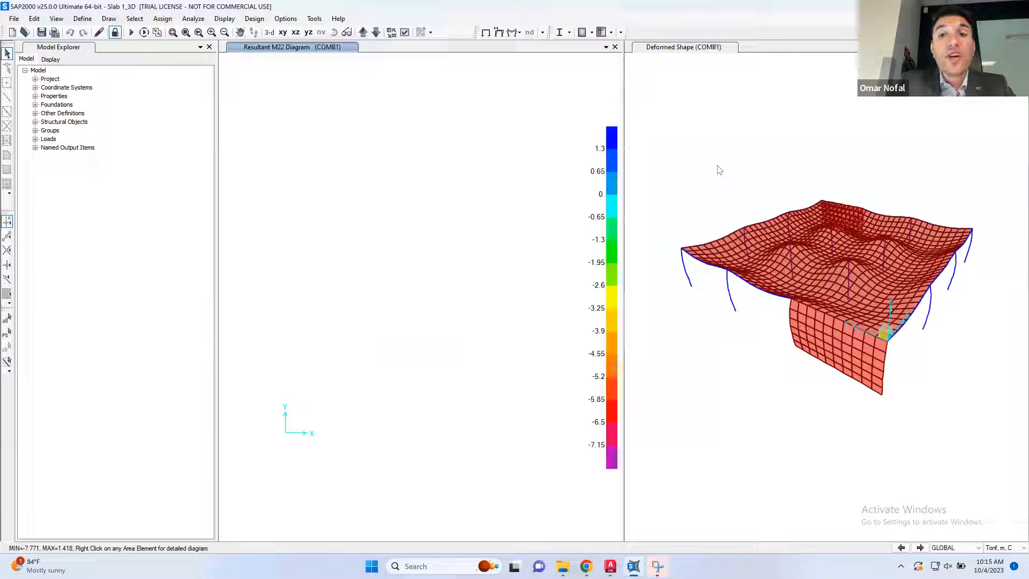
Animate the COMB1 deformed shape and display the resultant M22 contours in 3D.
{"action": "left_click", "coordinate": [710, 192]}
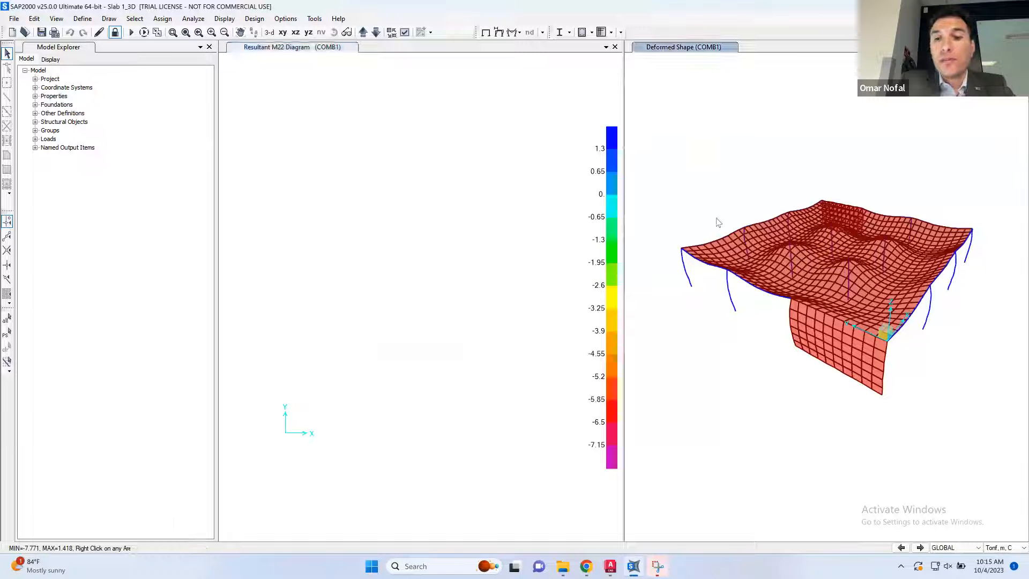
{"action": "left_click", "coordinate": [856, 548]}
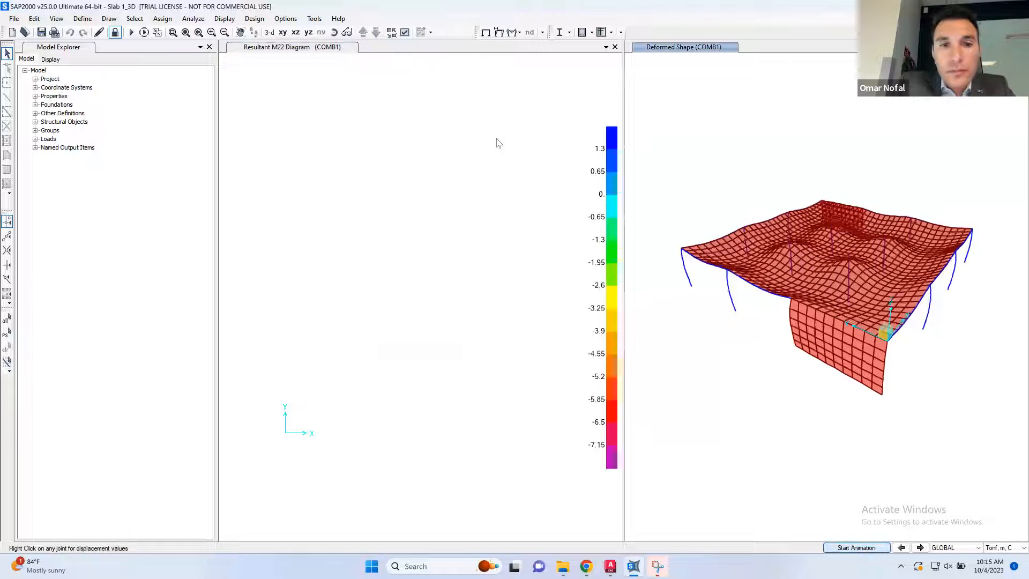
{"action": "left_click", "coordinate": [370, 61]}
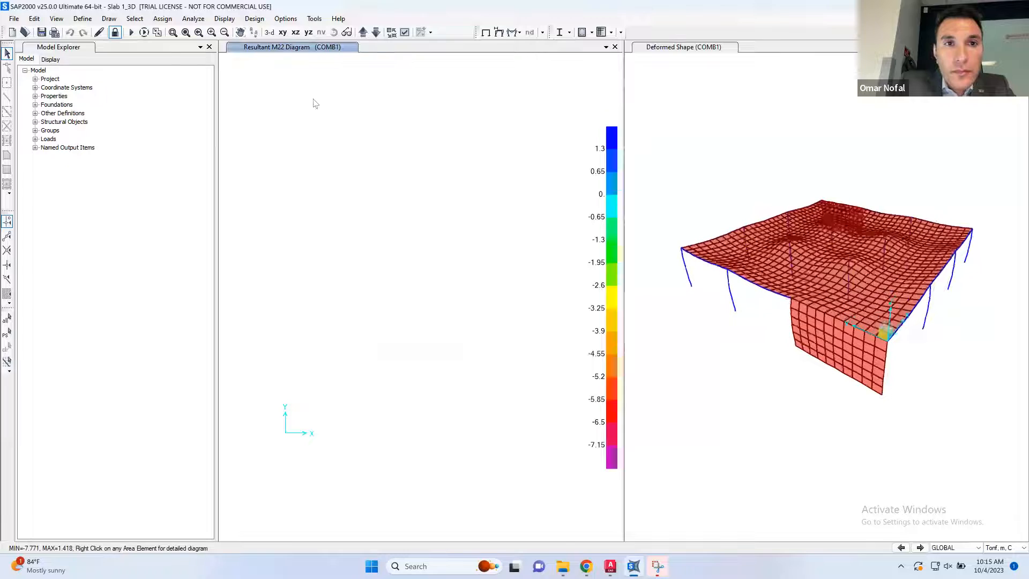
{"action": "left_click", "coordinate": [269, 33]}
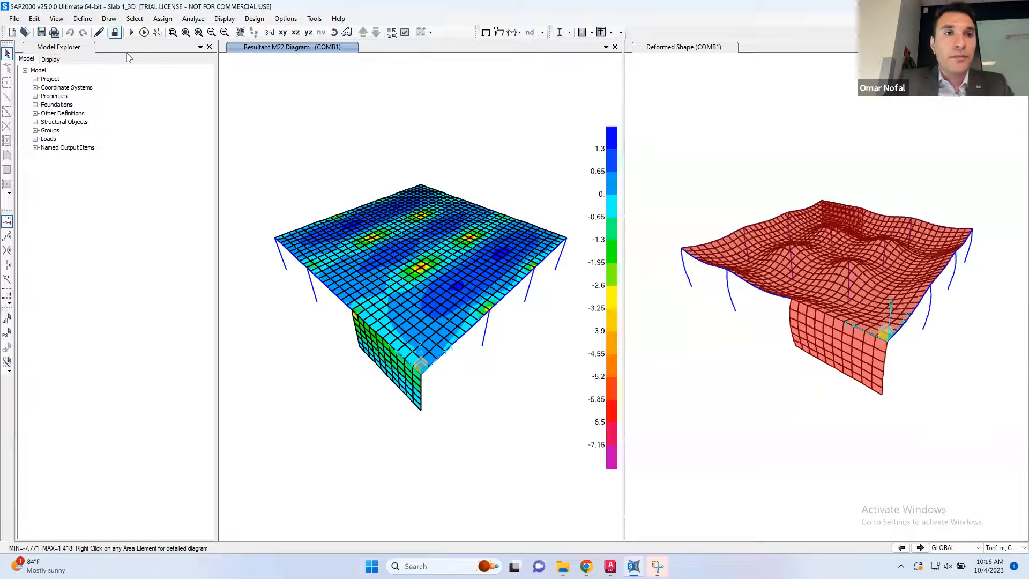
Unlock the model, deleting the analysis results, and set the 3D view to the xz direction with plan 270, elevation 0 and aperture 60 deg.
{"action": "left_click", "coordinate": [115, 32]}
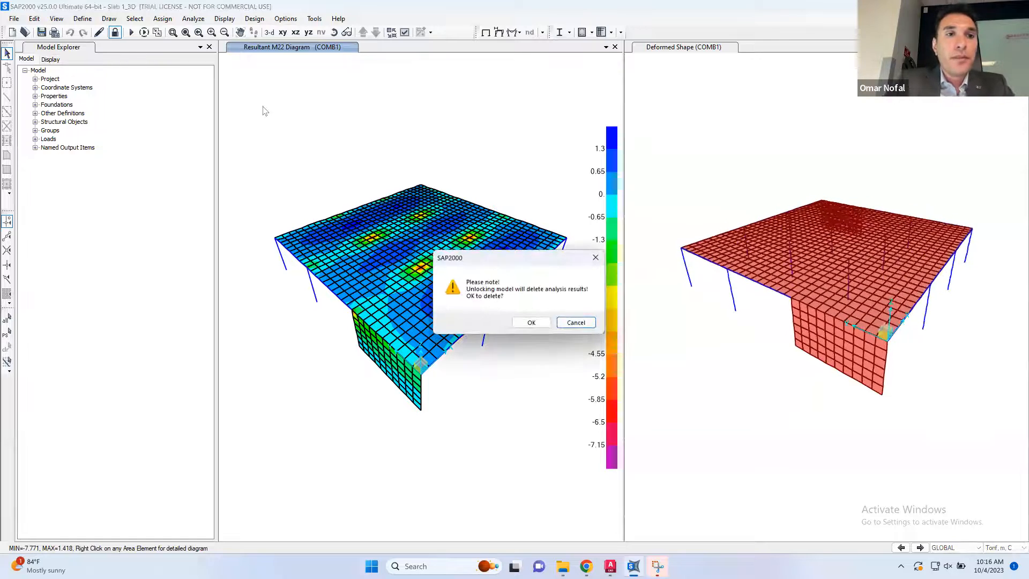
{"action": "left_click", "coordinate": [531, 323]}
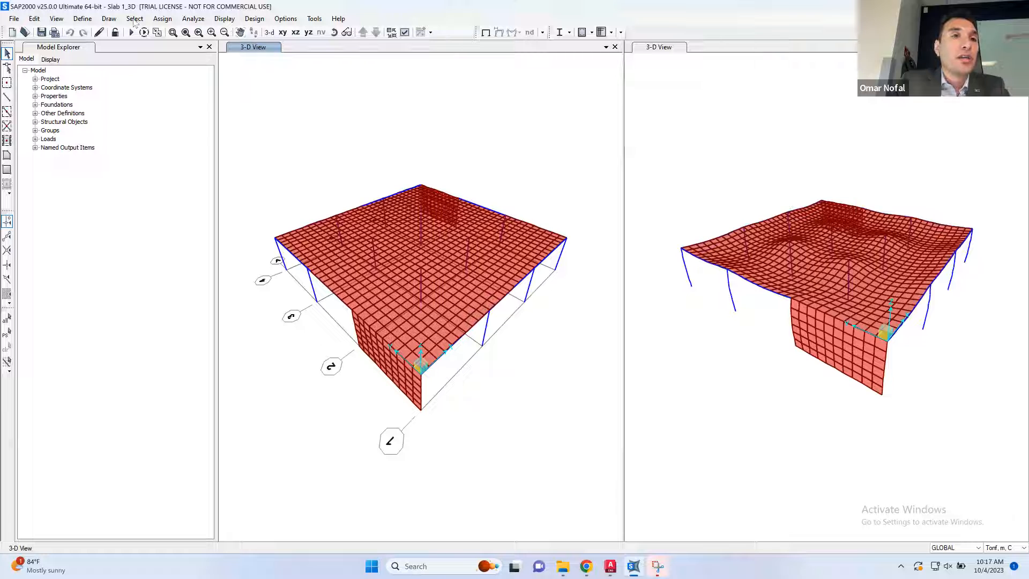
{"action": "left_click", "coordinate": [56, 18]}
{"action": "left_click", "coordinate": [85, 33]}
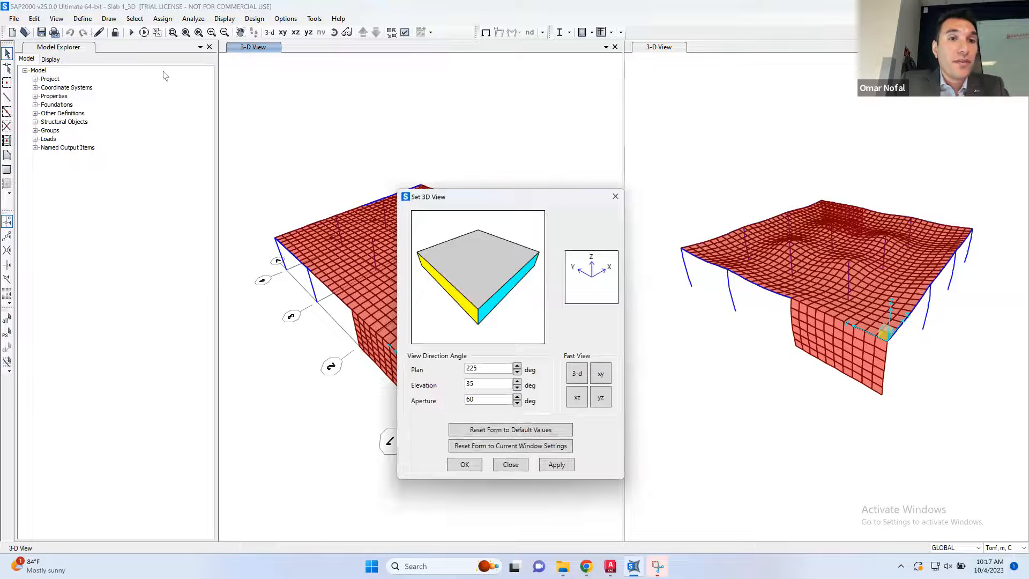
{"action": "left_click", "coordinate": [578, 399]}
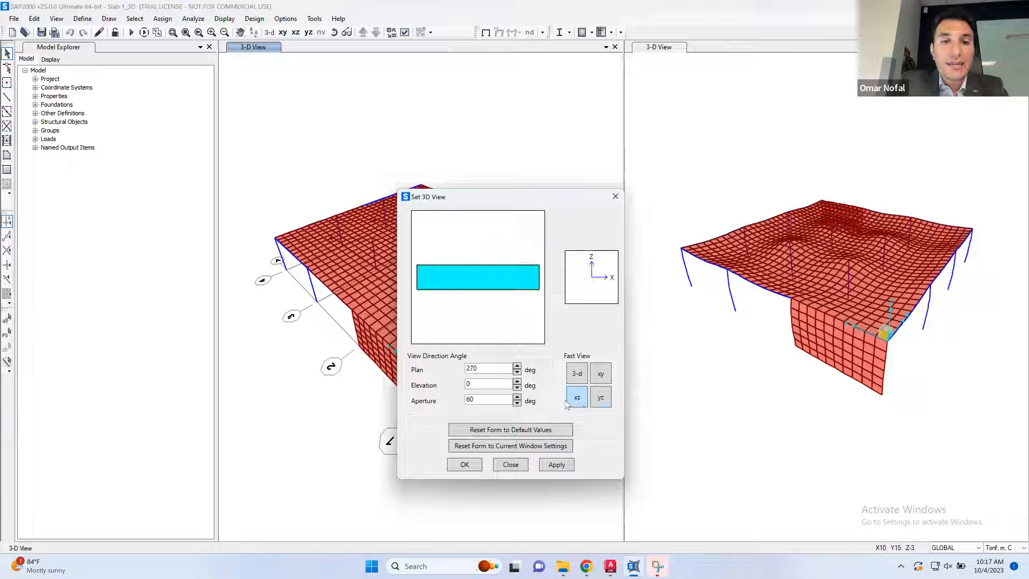
{"action": "left_click", "coordinate": [465, 465]}
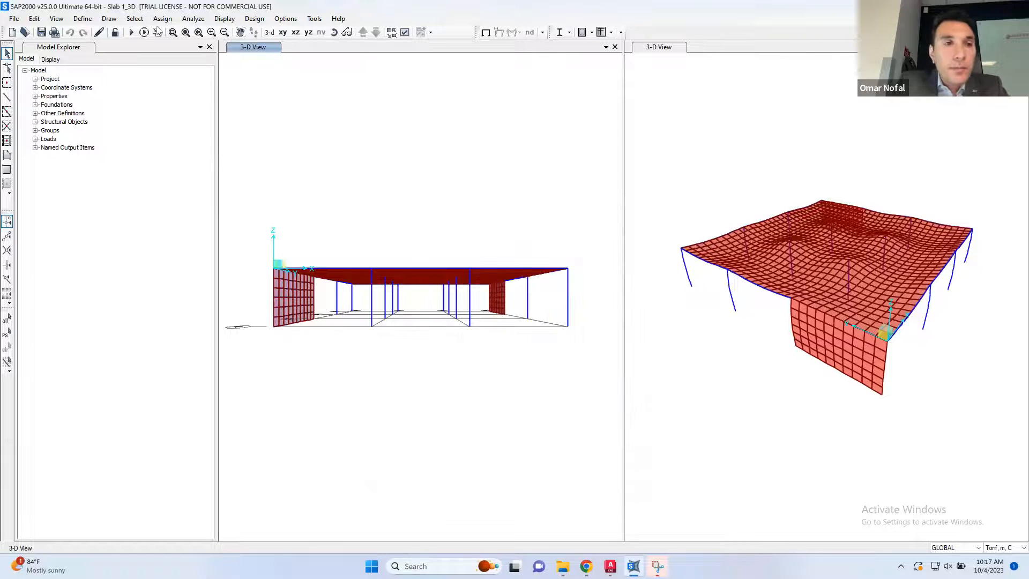
Set the 3D view's aperture to 0 deg, window-select the whole structure above the base in the flattened elevation, and return to the 3D view.
{"action": "left_click", "coordinate": [56, 19]}
{"action": "left_click", "coordinate": [80, 31]}
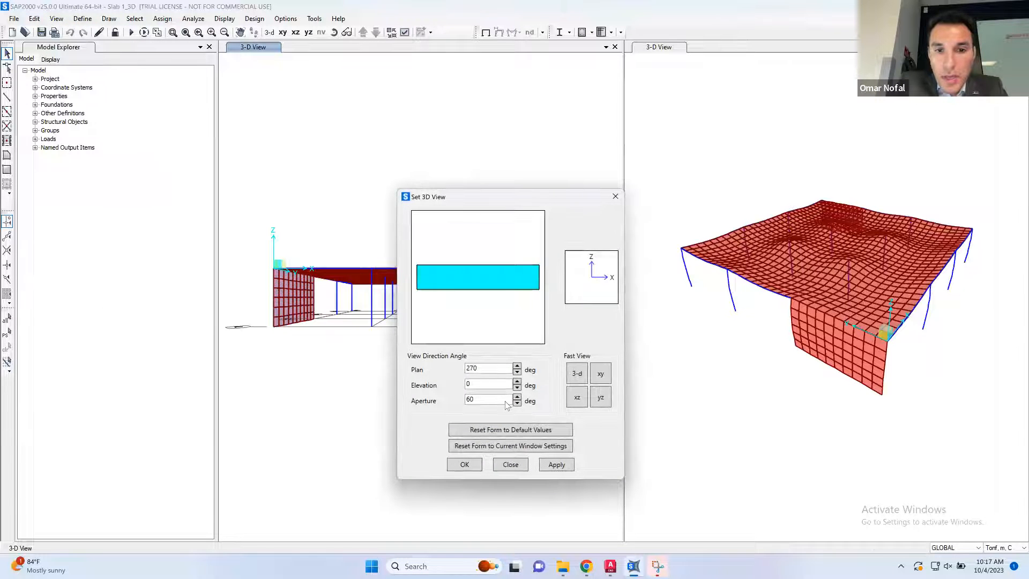
{"action": "double_click", "coordinate": [478, 400]}
{"action": "type", "text": "0"}
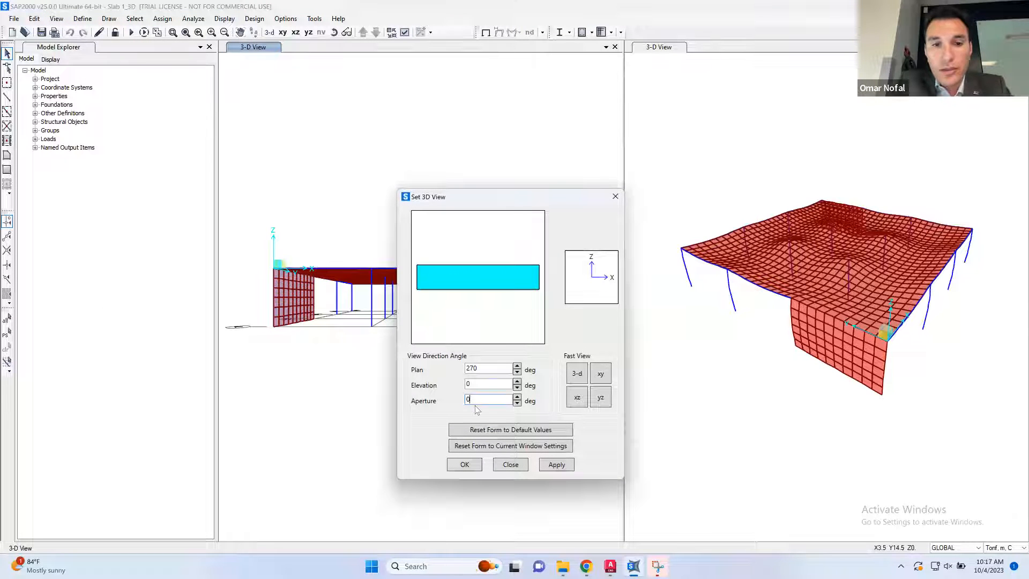
{"action": "left_click", "coordinate": [477, 465]}
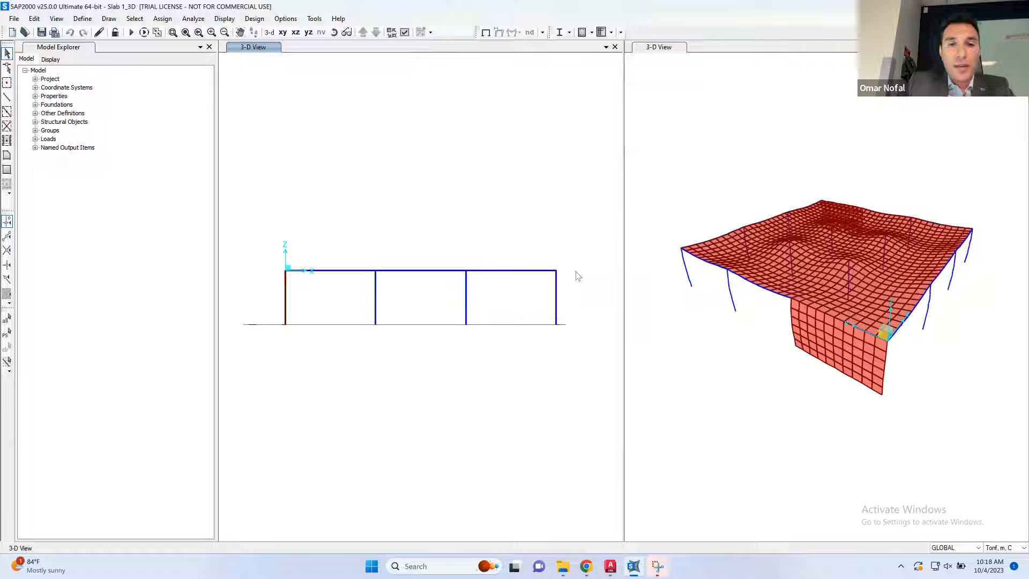
{"action": "left_click_drag", "start_coordinate": [588, 249], "coordinate": [279, 323]}
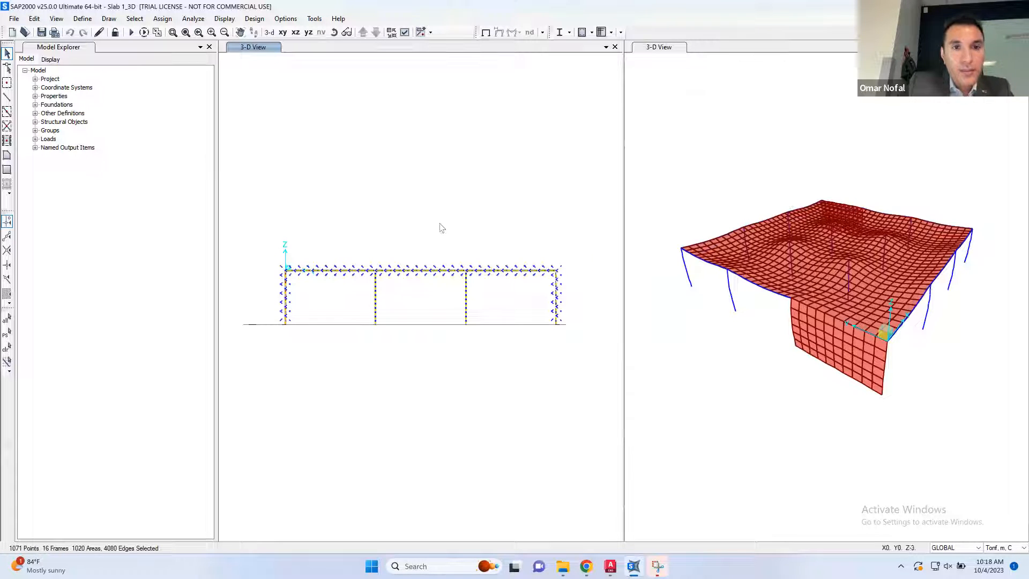
{"action": "left_click", "coordinate": [270, 33]}
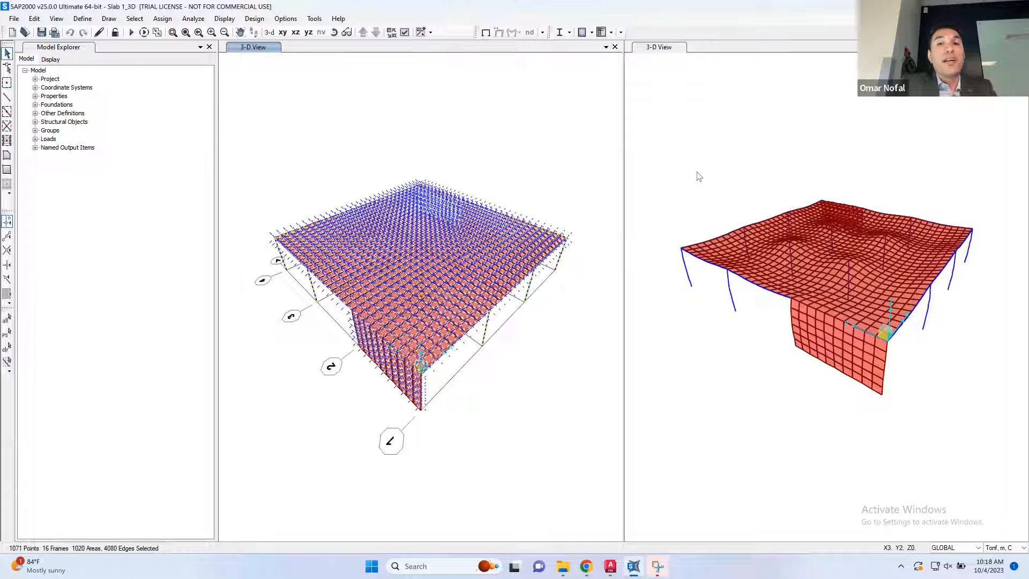
Restore the second window from the deformed shape to the undeformed 3D model and clear the selection.
{"action": "left_click", "coordinate": [693, 140]}
{"action": "left_click", "coordinate": [295, 32]}
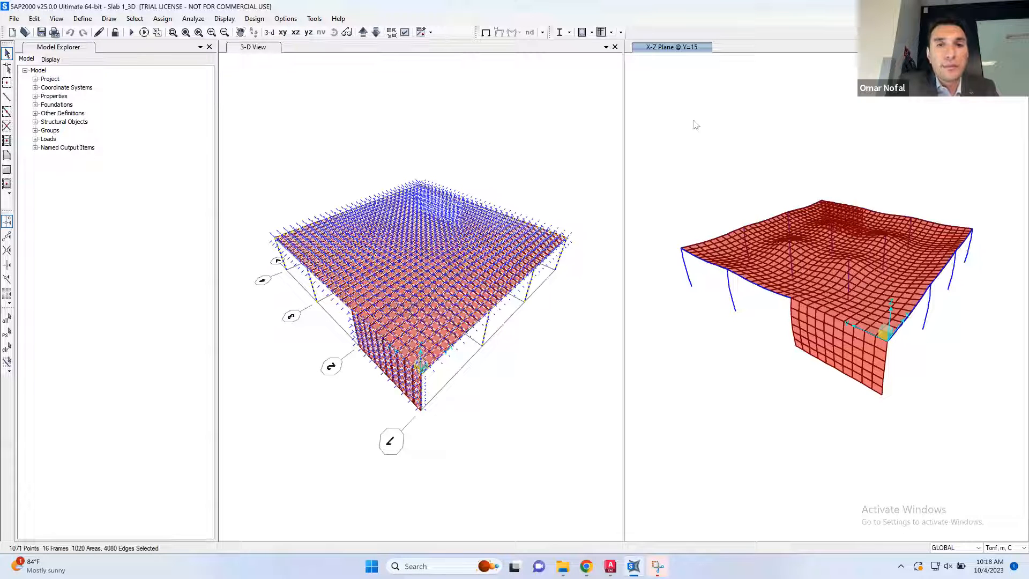
{"action": "left_click", "coordinate": [295, 33]}
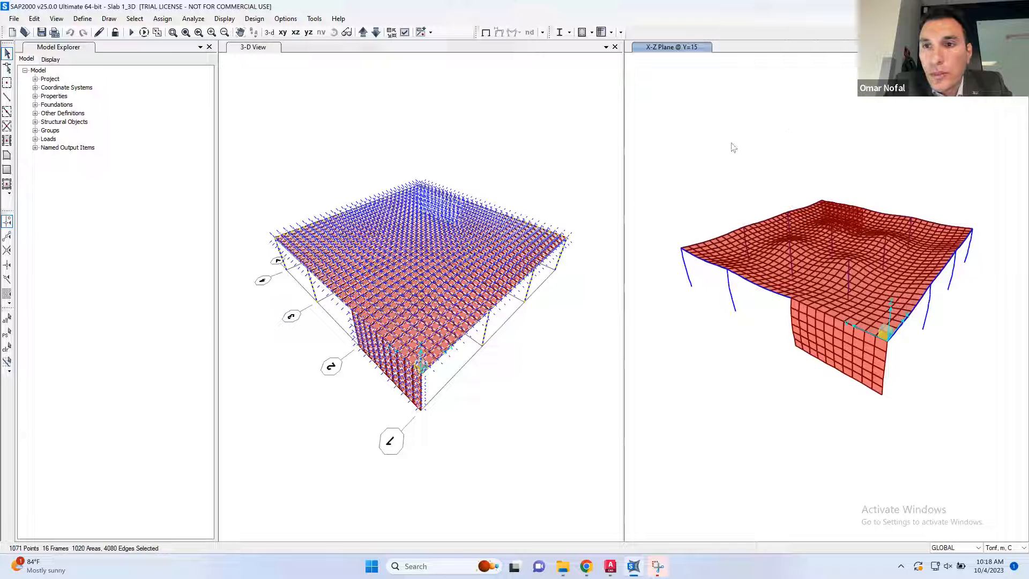
{"action": "left_click", "coordinate": [1020, 47]}
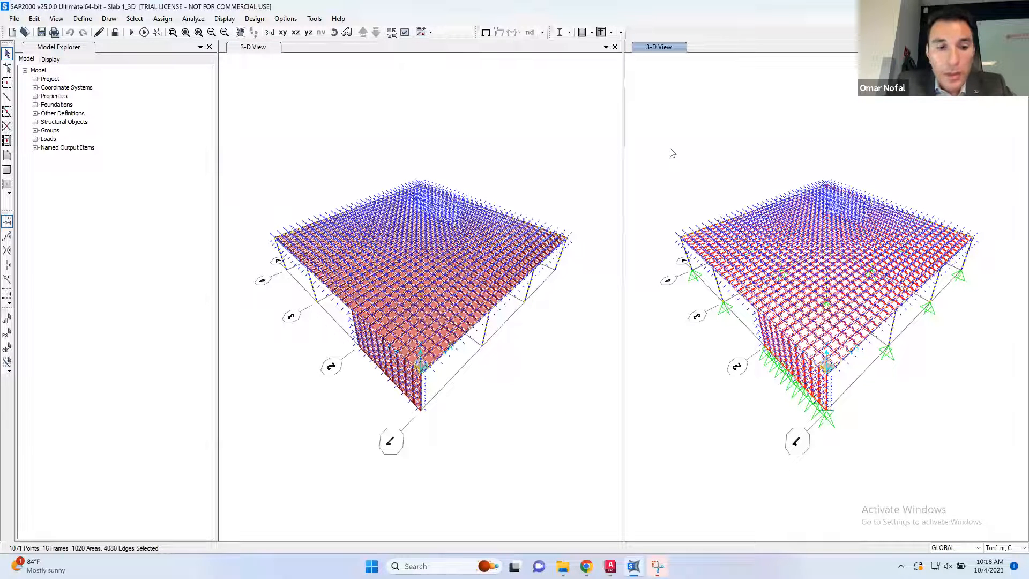
{"action": "key", "text": "ctrl+shift+c"}
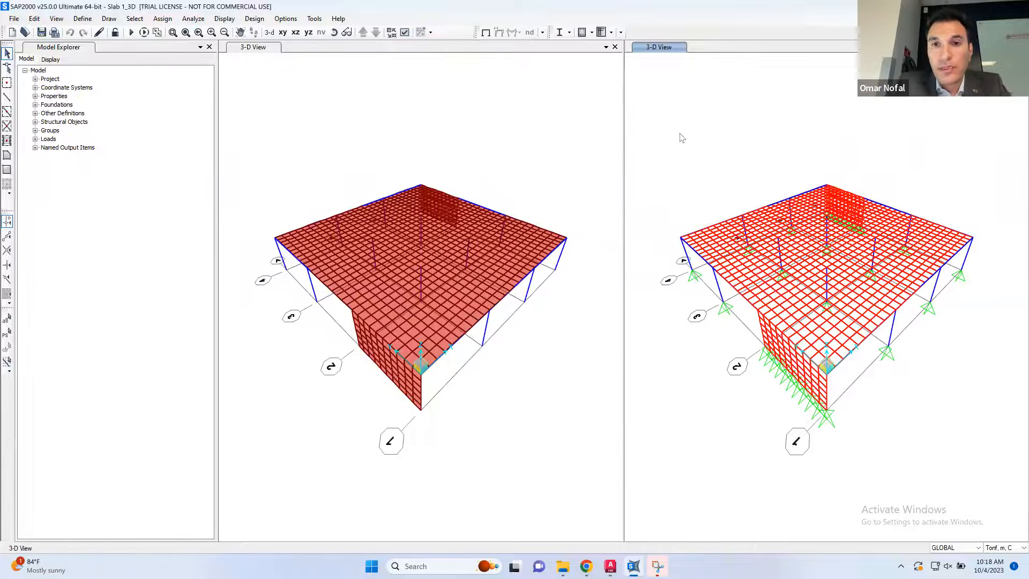
Select the beams, columns and joints above the supports on the X-Z plane at Y=15 and show the selection in 3D.
{"action": "left_click", "coordinate": [295, 32]}
{"action": "left_click_drag", "start_coordinate": [972, 278], "coordinate": [692, 328]}
{"action": "left_click_drag", "start_coordinate": [993, 261], "coordinate": [681, 328]}
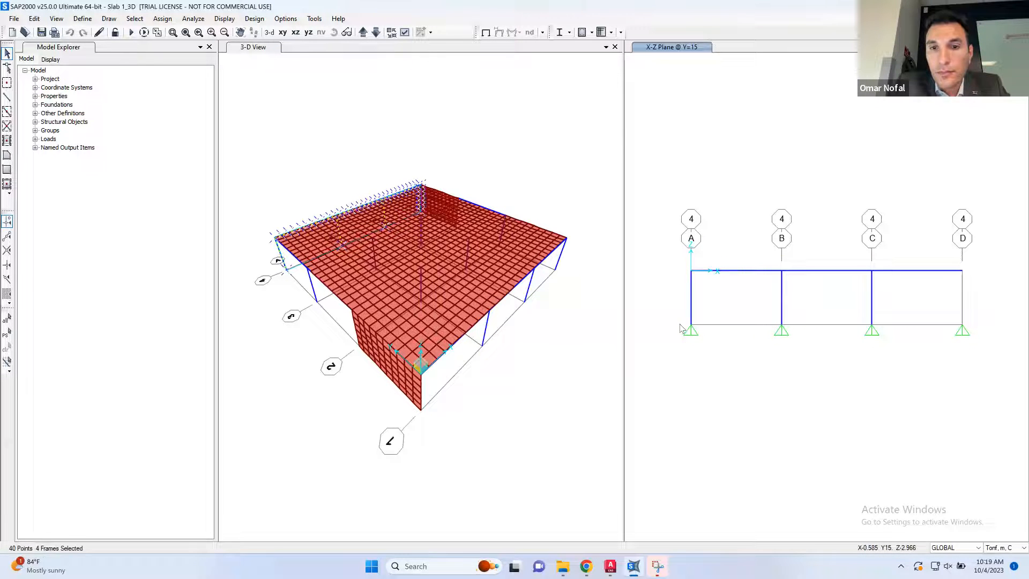
{"action": "left_click", "coordinate": [269, 33]}
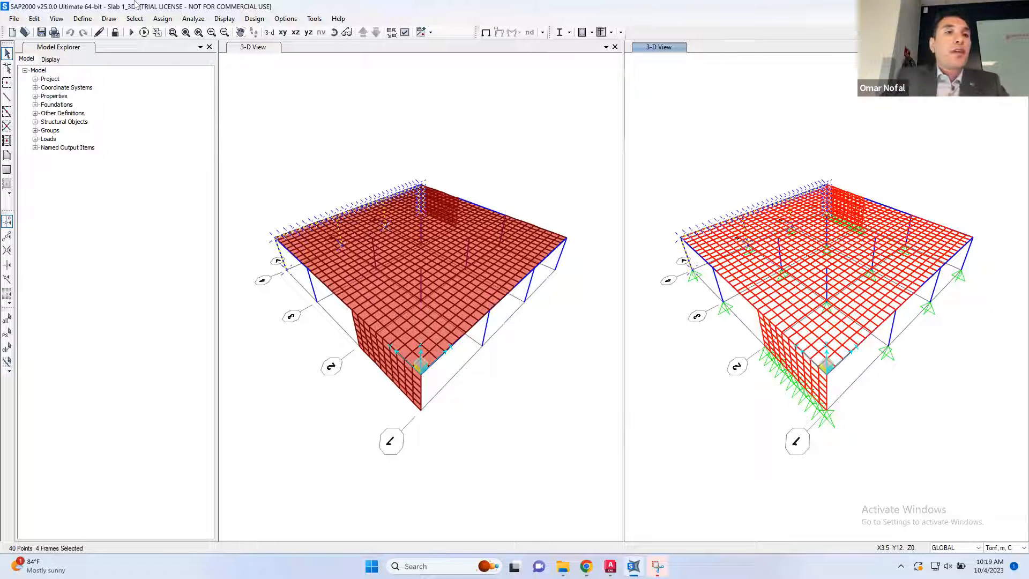
Set the 3D view without displayed supports to the xz direction with a 0-degree aperture.
{"action": "left_click", "coordinate": [253, 115]}
{"action": "left_click", "coordinate": [56, 18]}
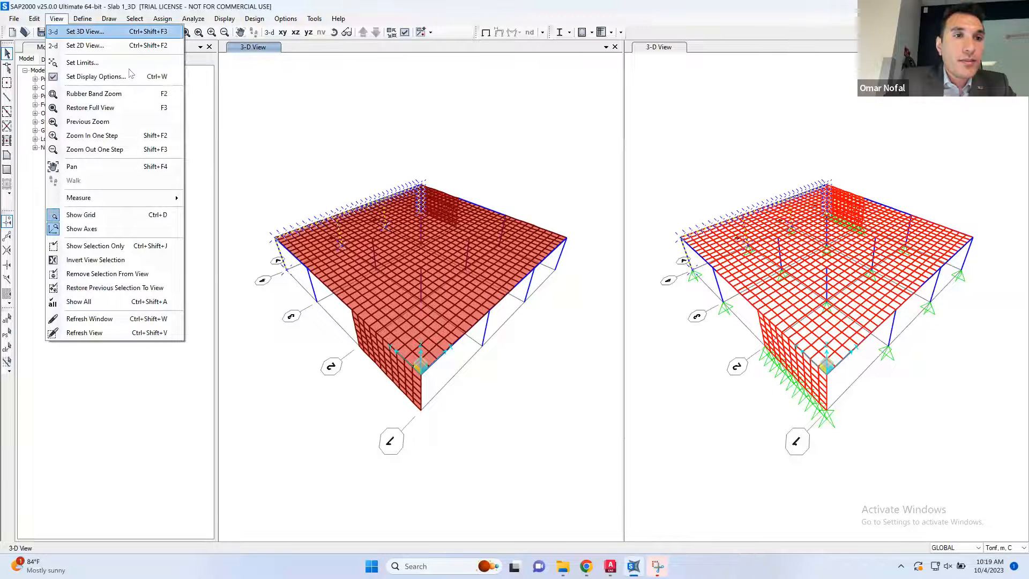
{"action": "left_click", "coordinate": [75, 31]}
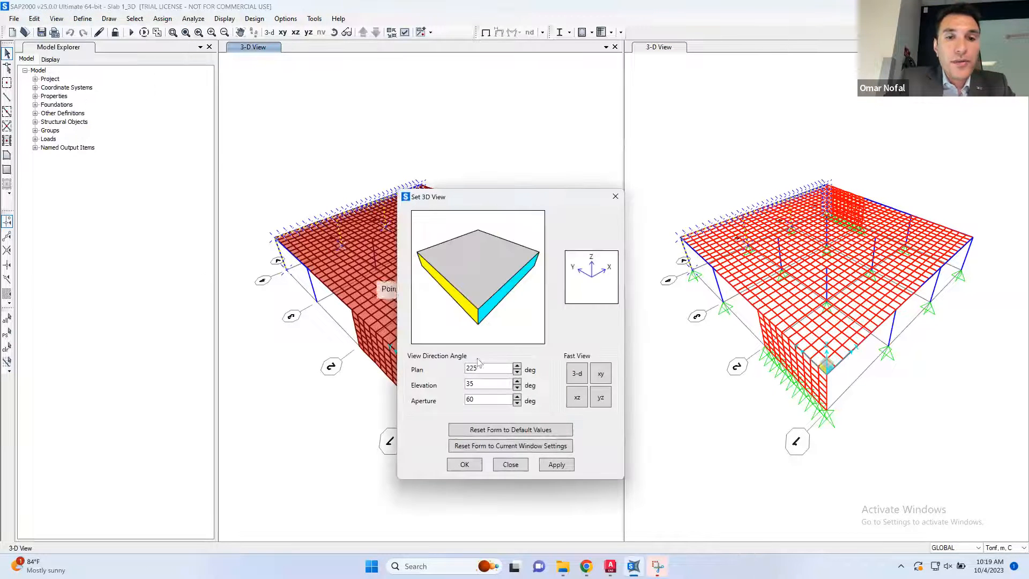
{"action": "double_click", "coordinate": [470, 399]}
{"action": "left_click", "coordinate": [599, 399]}
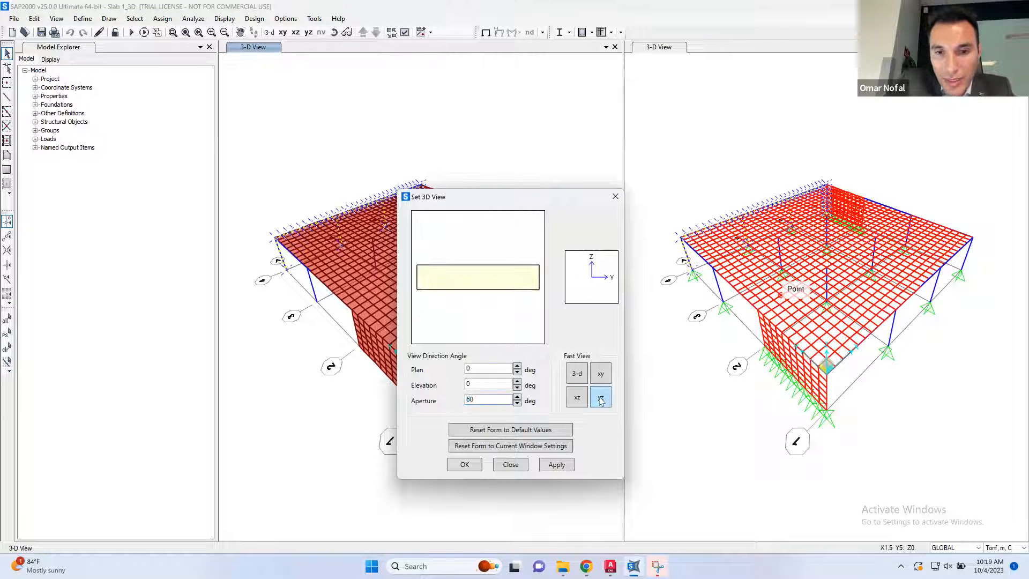
{"action": "left_click", "coordinate": [577, 397]}
{"action": "double_click", "coordinate": [489, 396]}
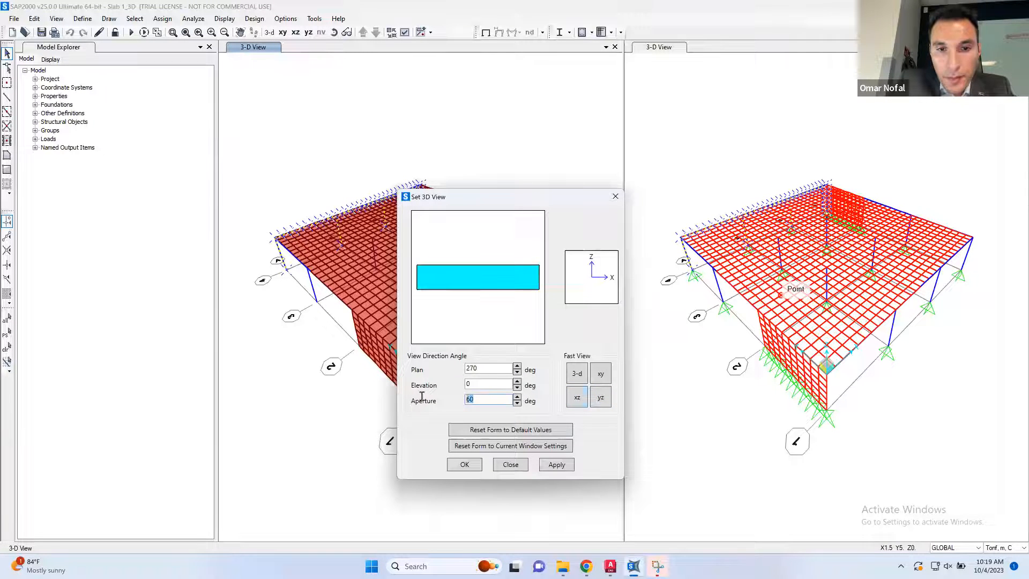
{"action": "type", "text": "0"}
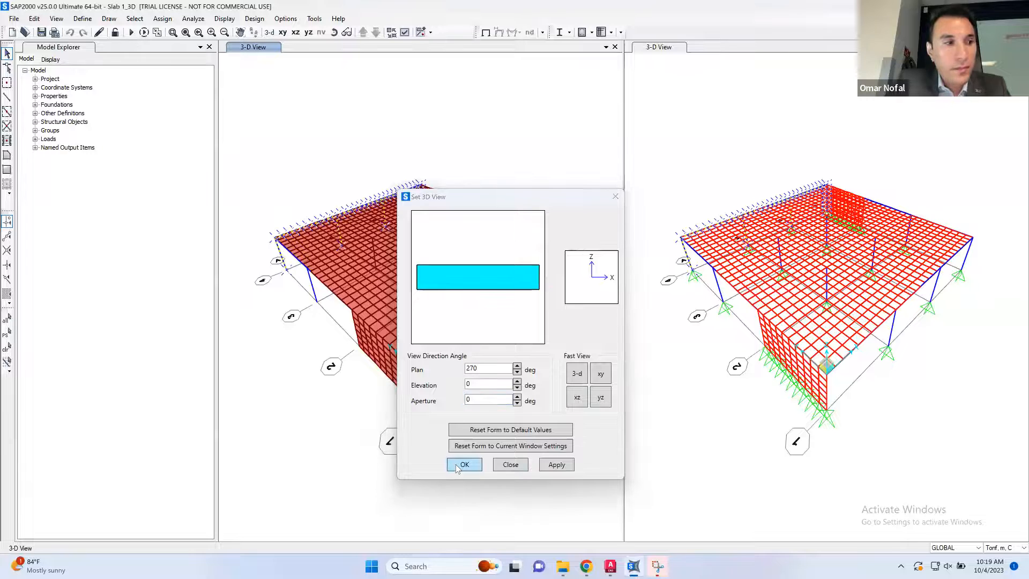
{"action": "left_click", "coordinate": [454, 465]}
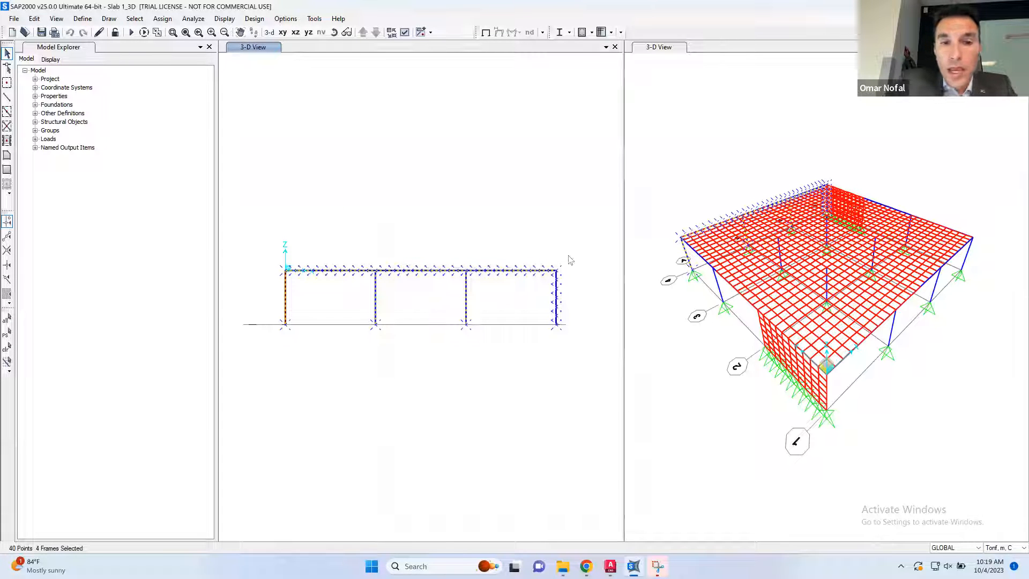
Select the entire storey and replicate it linearly 9 times with dz set to 3 m.
{"action": "key", "text": "ctrl+q"}
{"action": "left_click_drag", "start_coordinate": [573, 247], "coordinate": [259, 326]}
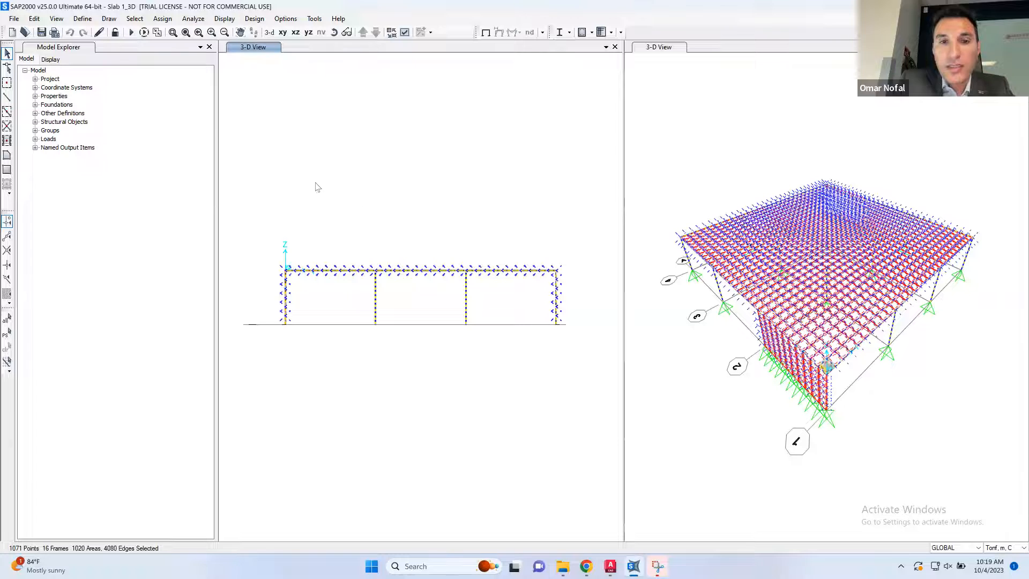
{"action": "left_click", "coordinate": [35, 19]}
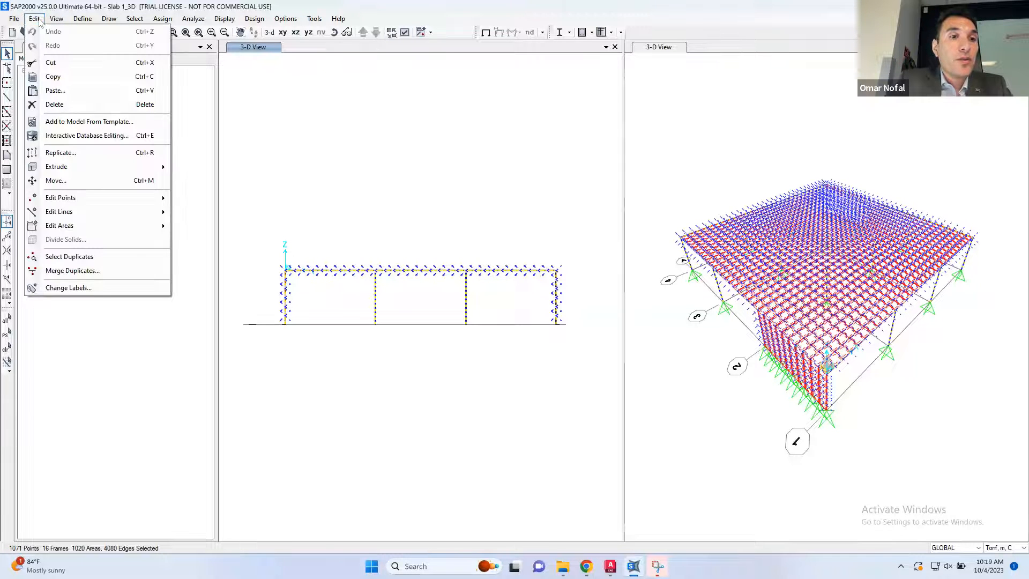
{"action": "left_click", "coordinate": [121, 155]}
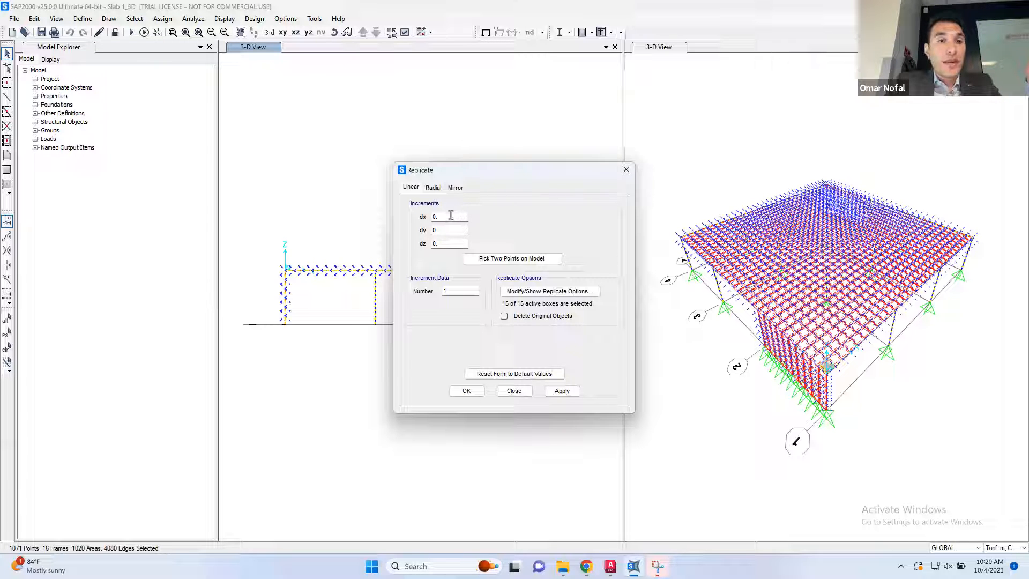
{"action": "left_click_drag", "start_coordinate": [443, 216], "coordinate": [432, 243]}
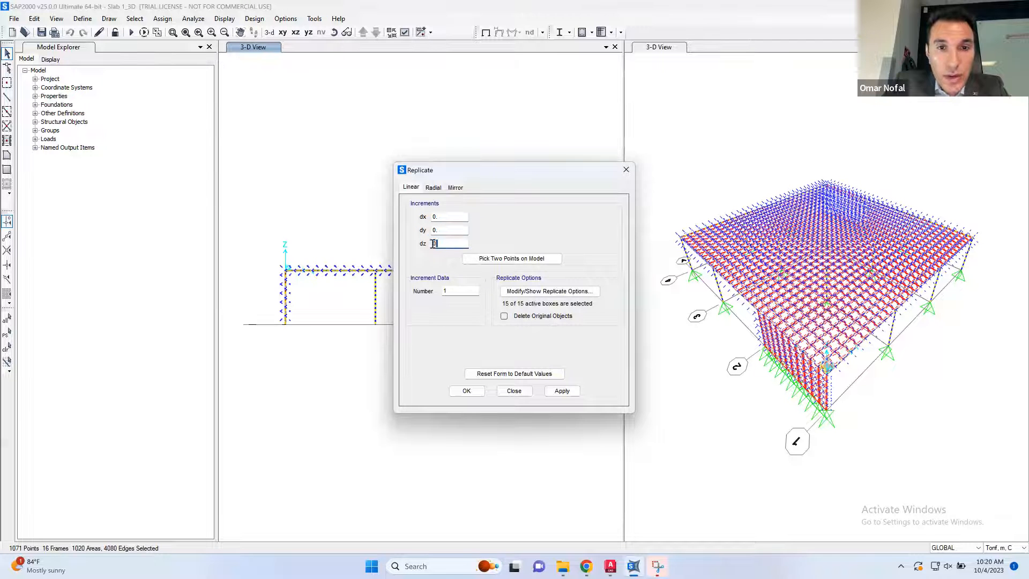
{"action": "type", "text": "3"}
{"action": "left_click_drag", "start_coordinate": [459, 290], "coordinate": [446, 290]}
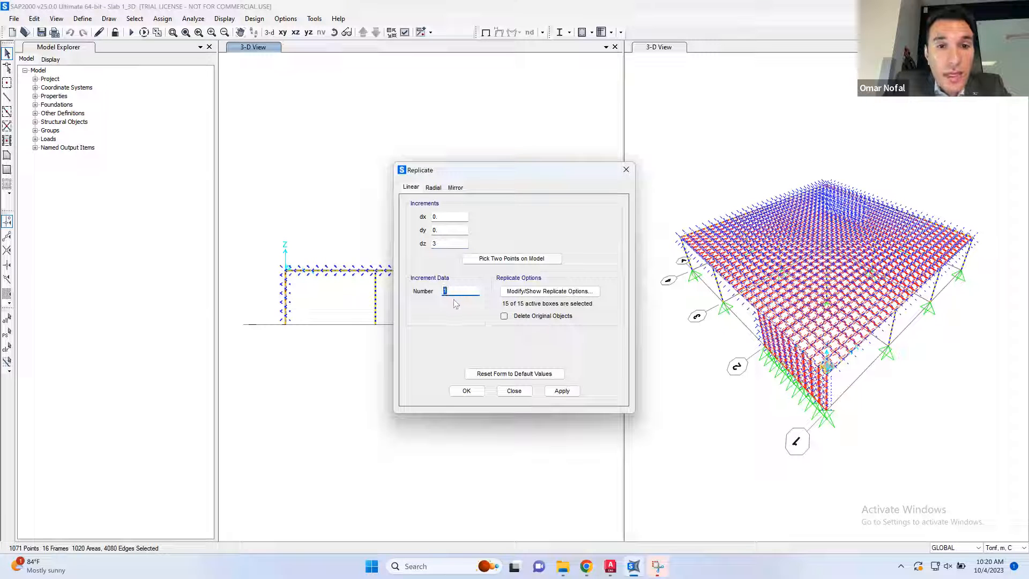
{"action": "type", "text": "9"}
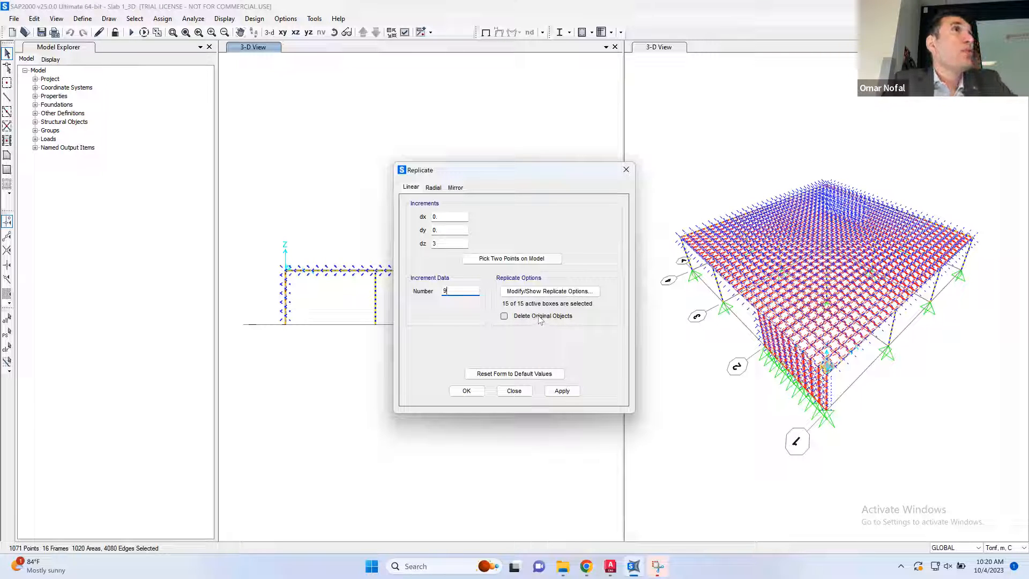
{"action": "left_click", "coordinate": [466, 390]}
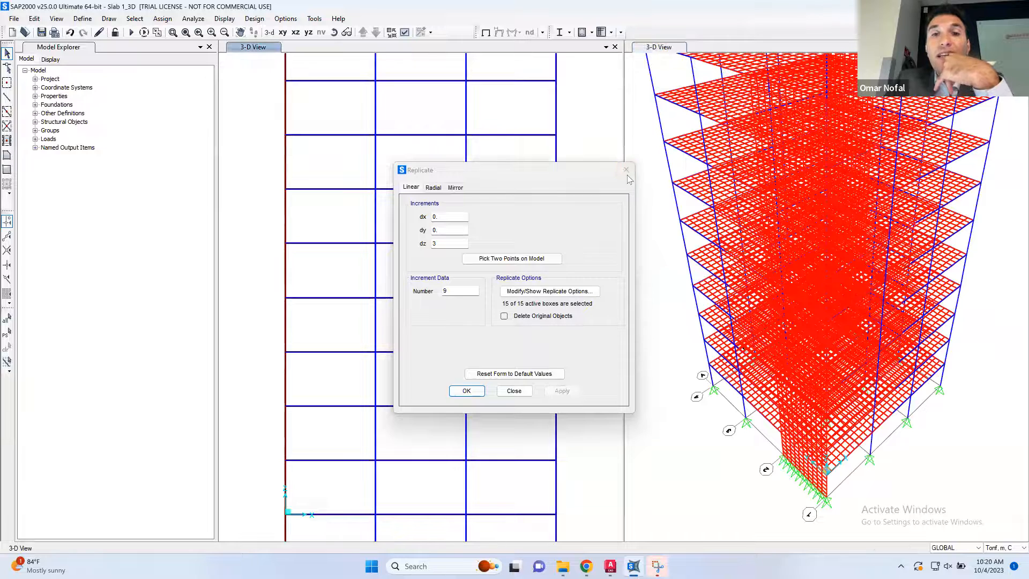
{"action": "left_click", "coordinate": [626, 169]}
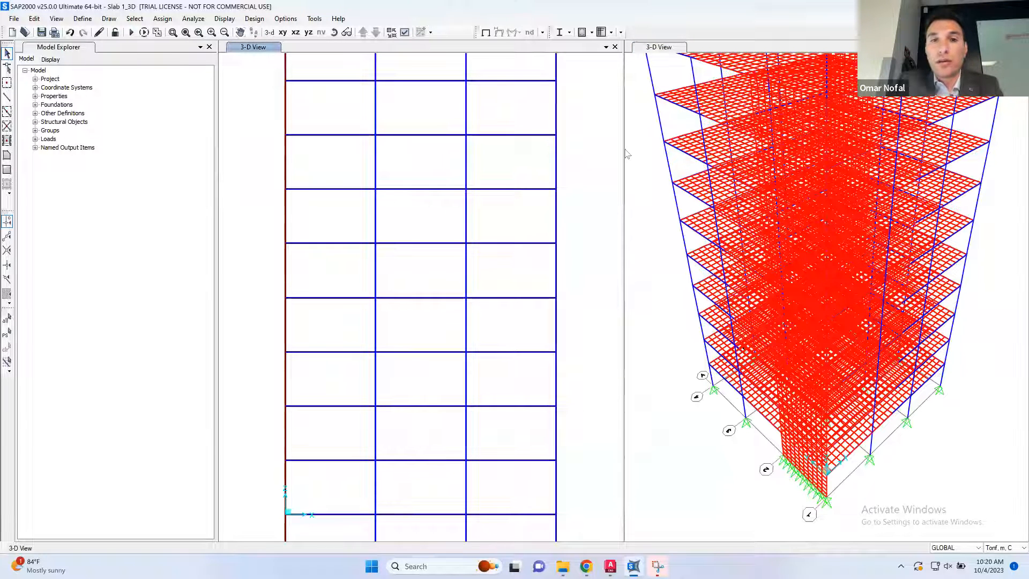
Fit the whole building in the 3D view and apply its general display options with filled objects.
{"action": "left_click", "coordinate": [187, 33]}
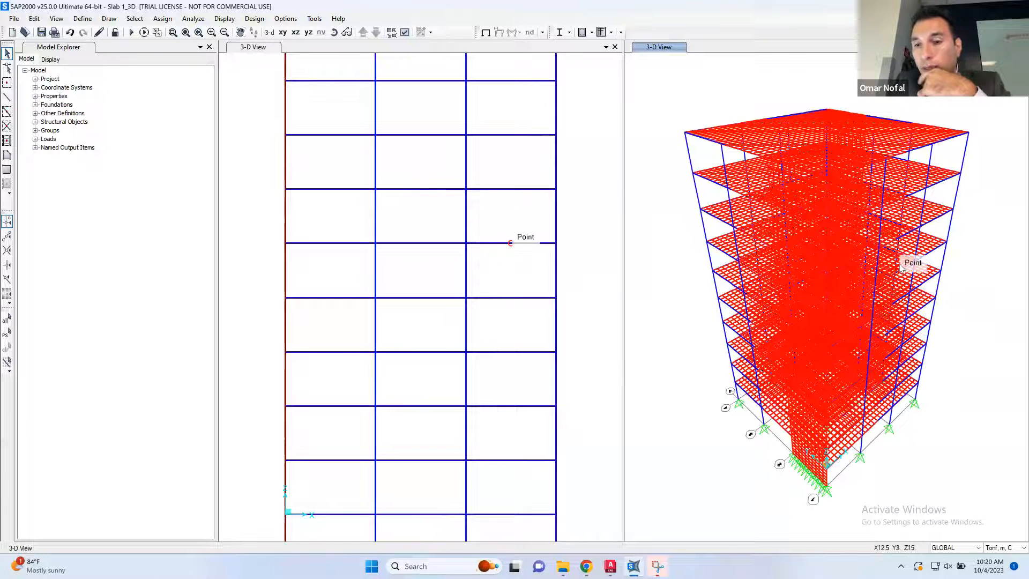
{"action": "middle_click_drag", "start_coordinate": [947, 287], "coordinate": [934, 281]}
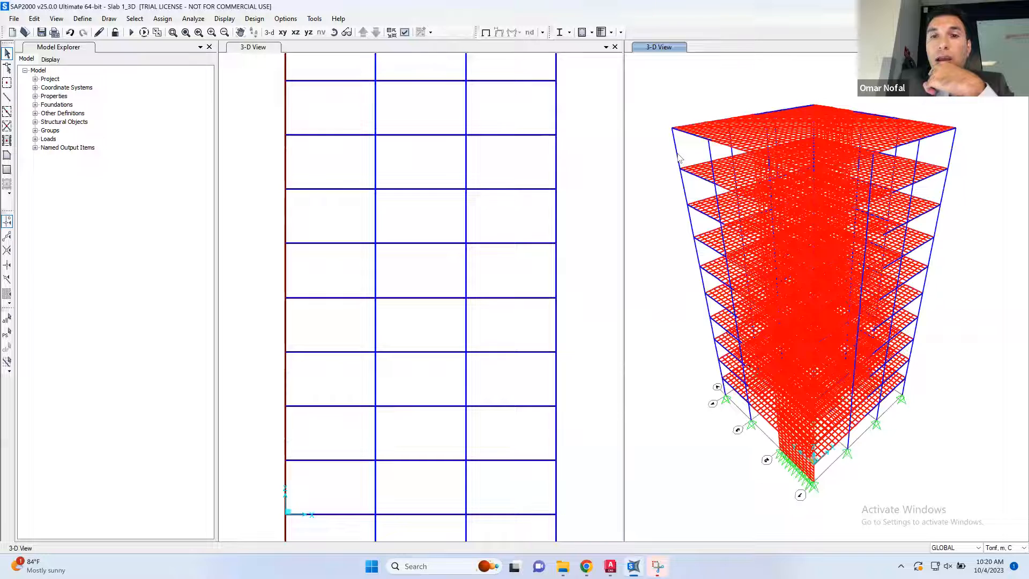
{"action": "left_click", "coordinate": [405, 32]}
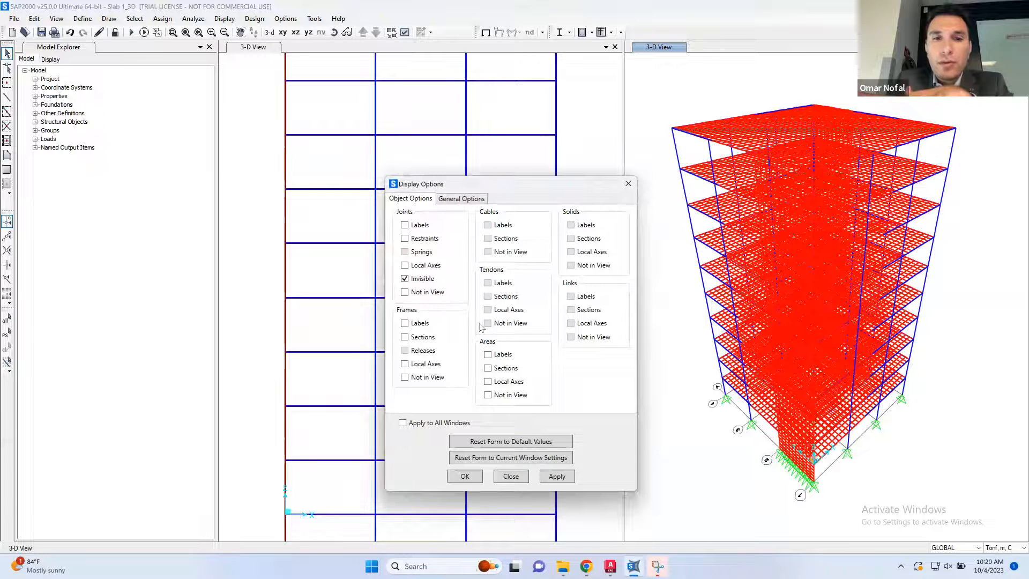
{"action": "left_click", "coordinate": [478, 197]}
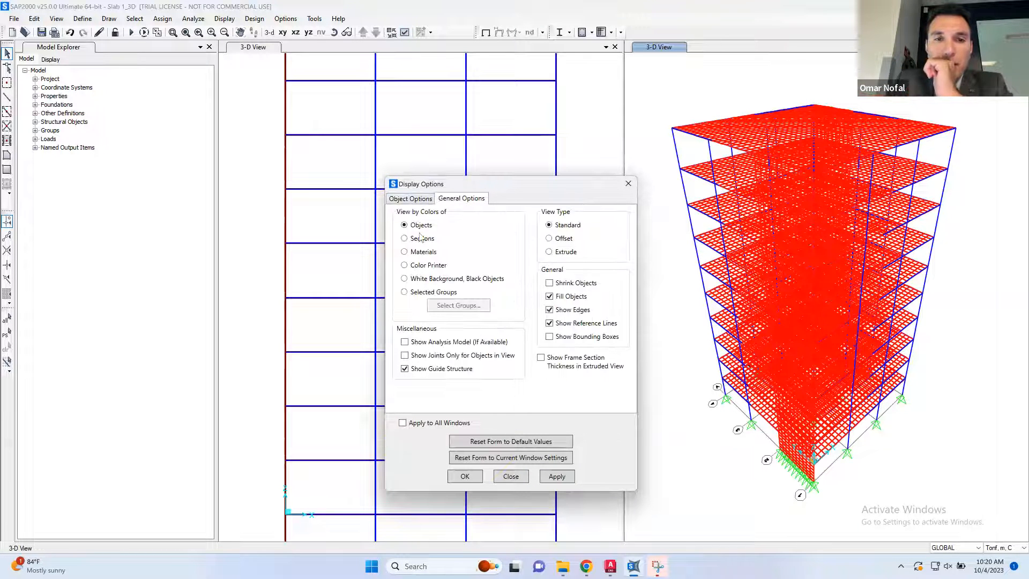
{"action": "left_click", "coordinate": [557, 476]}
{"action": "left_click", "coordinate": [749, 452]}
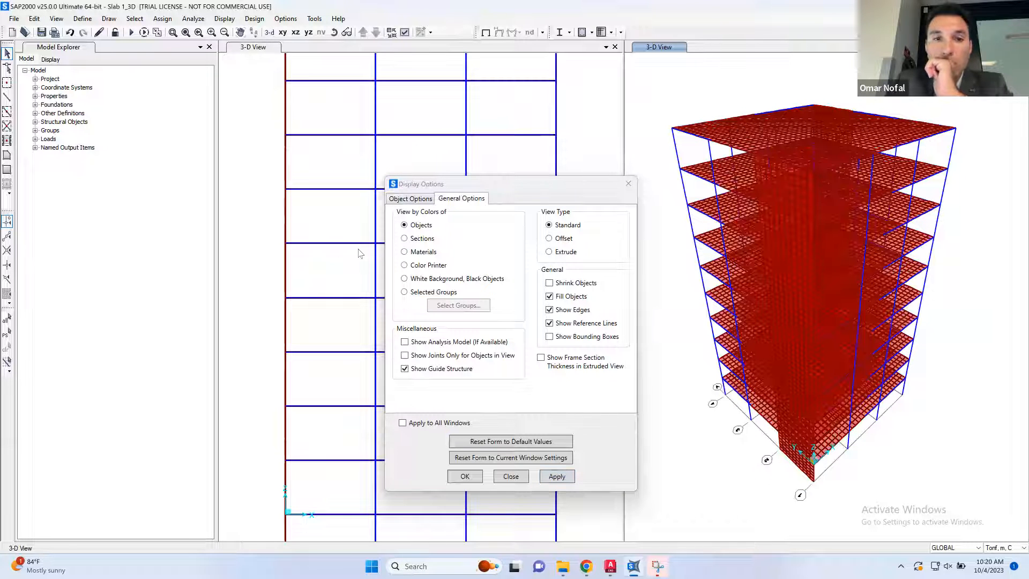
Colour the building in the 3D view by sections.
{"action": "left_click", "coordinate": [404, 238]}
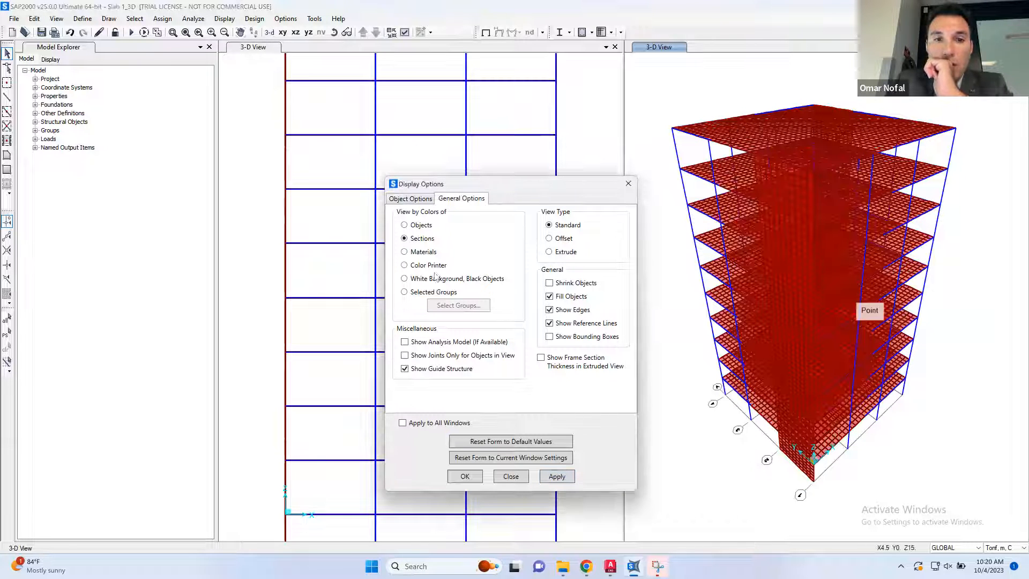
{"action": "left_click", "coordinate": [555, 479]}
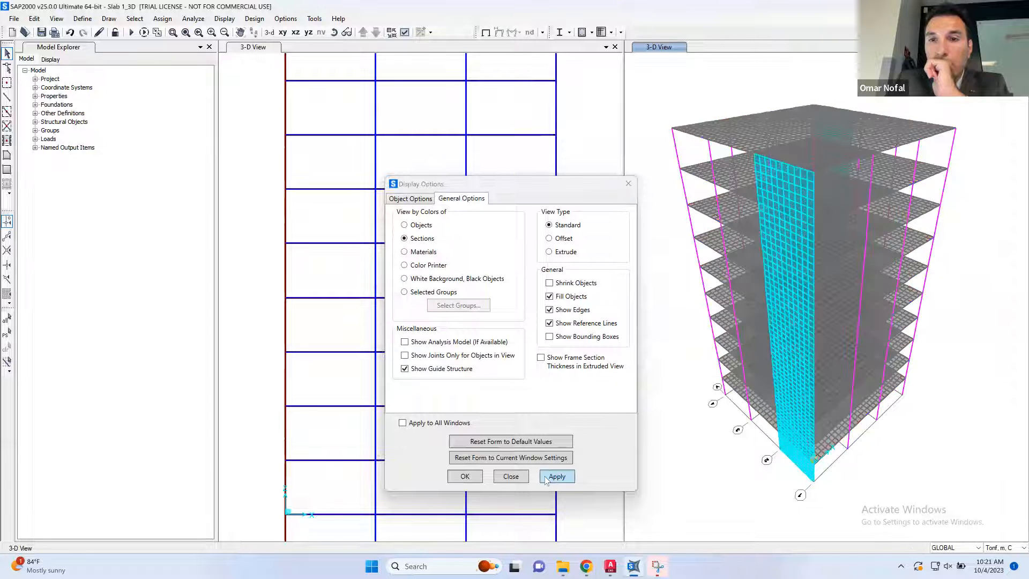
{"action": "left_click", "coordinate": [411, 199]}
{"action": "left_click", "coordinate": [446, 202]}
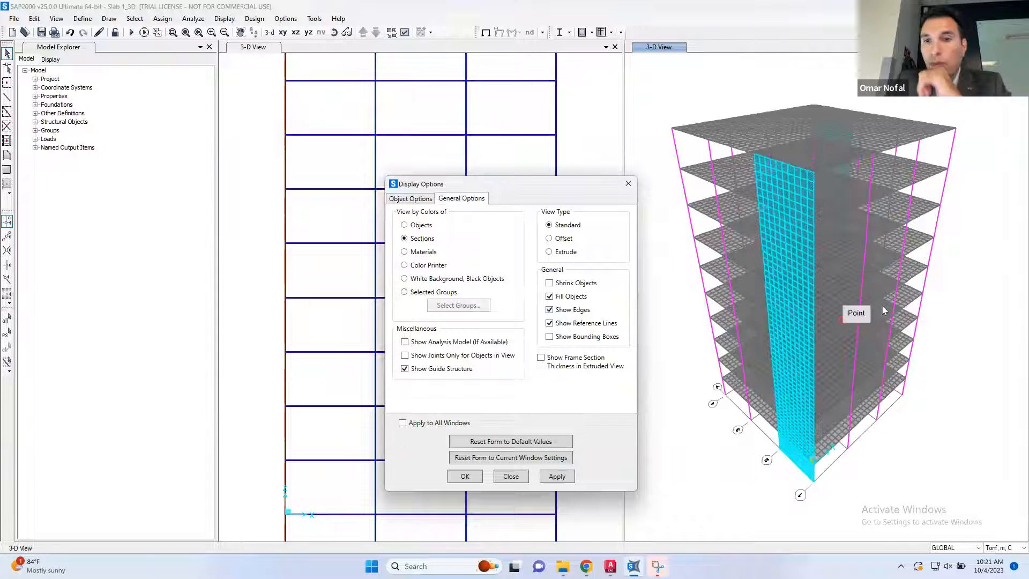
Show the building as extruded solids coloured by objects and rotate it to inspect another side.
{"action": "left_click", "coordinate": [404, 225]}
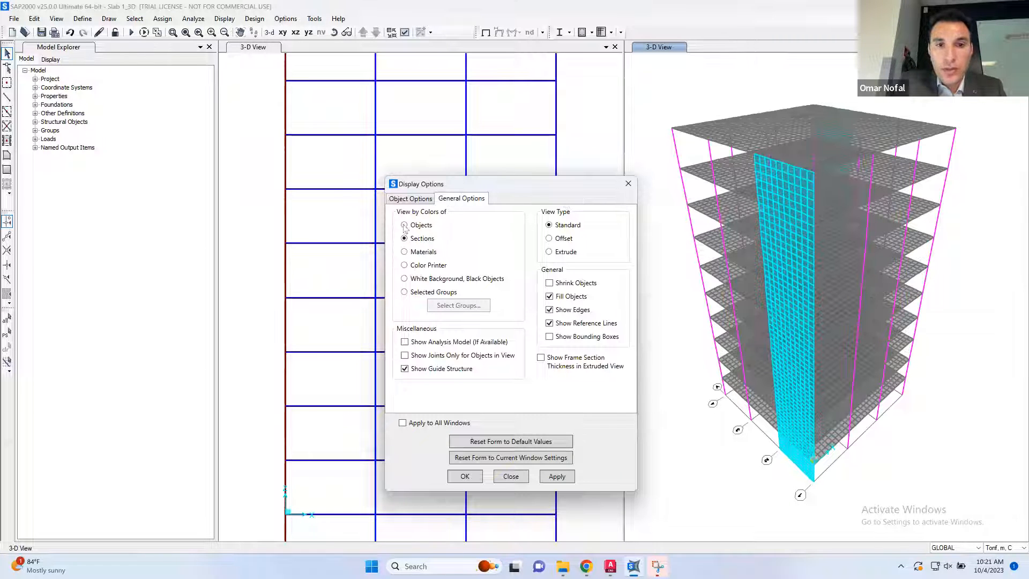
{"action": "left_click", "coordinate": [549, 252]}
{"action": "left_click", "coordinate": [557, 476]}
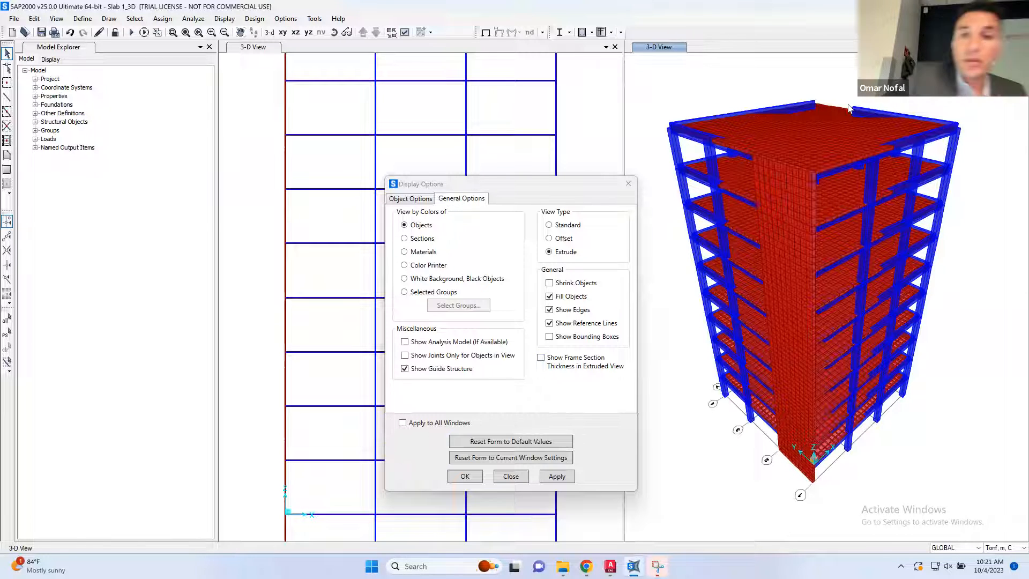
{"action": "middle_click_drag", "start_coordinate": [774, 111], "coordinate": [944, 109]}
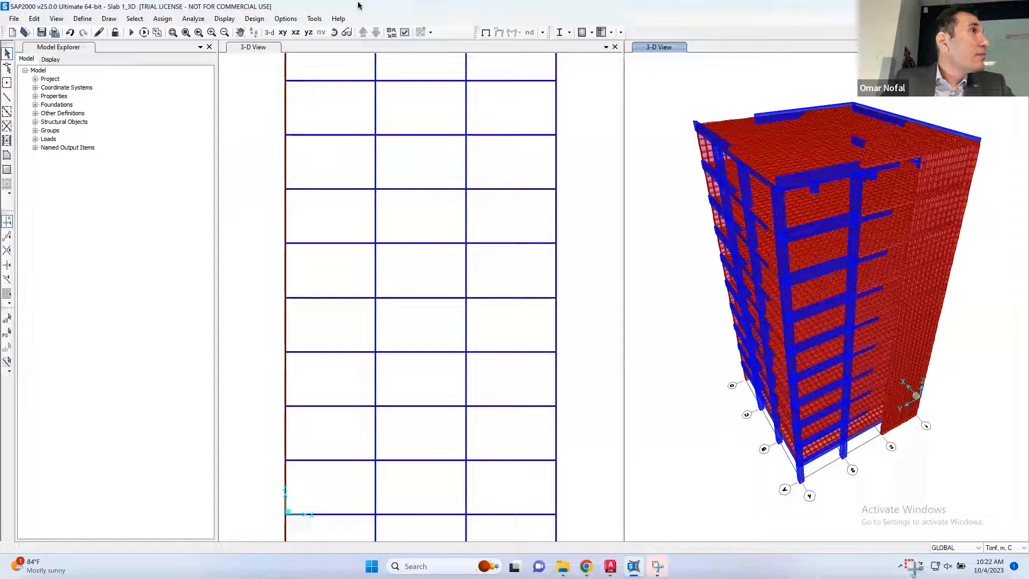
Save a copy of the model as Slab2_O in the Truss folder.
{"action": "mouse_move", "coordinate": [360, 3]}
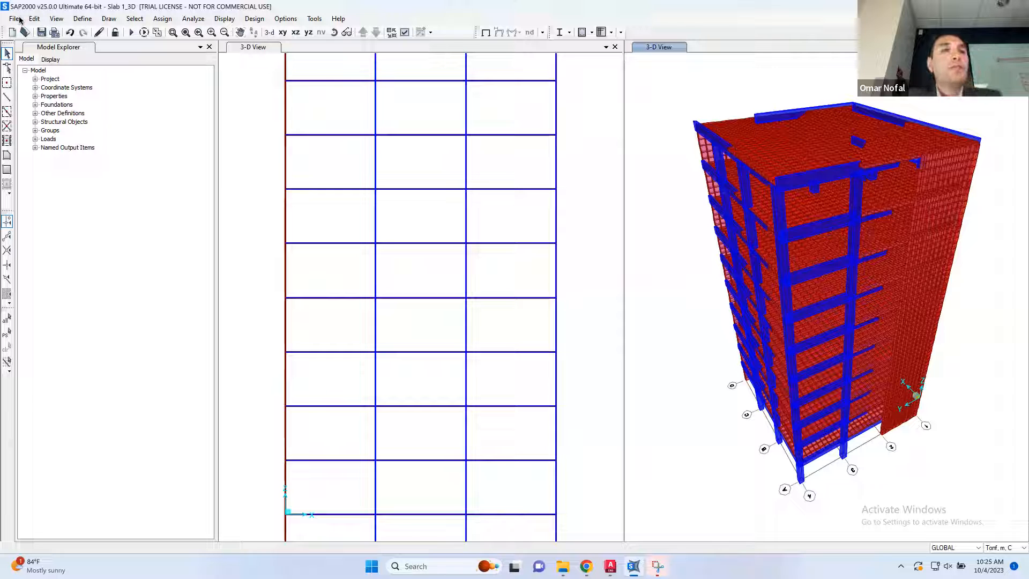
{"action": "left_click", "coordinate": [15, 19]}
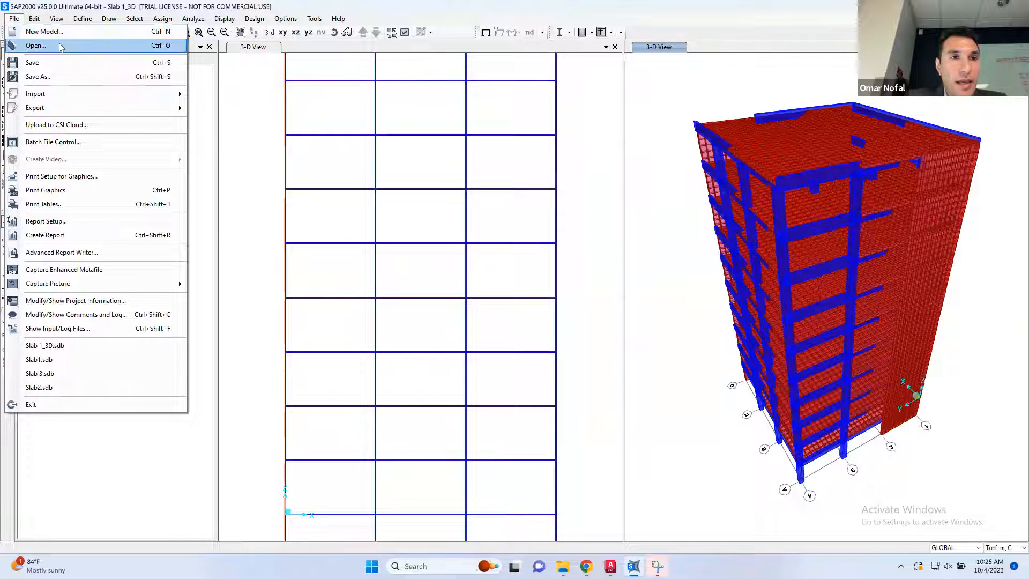
{"action": "left_click", "coordinate": [71, 75]}
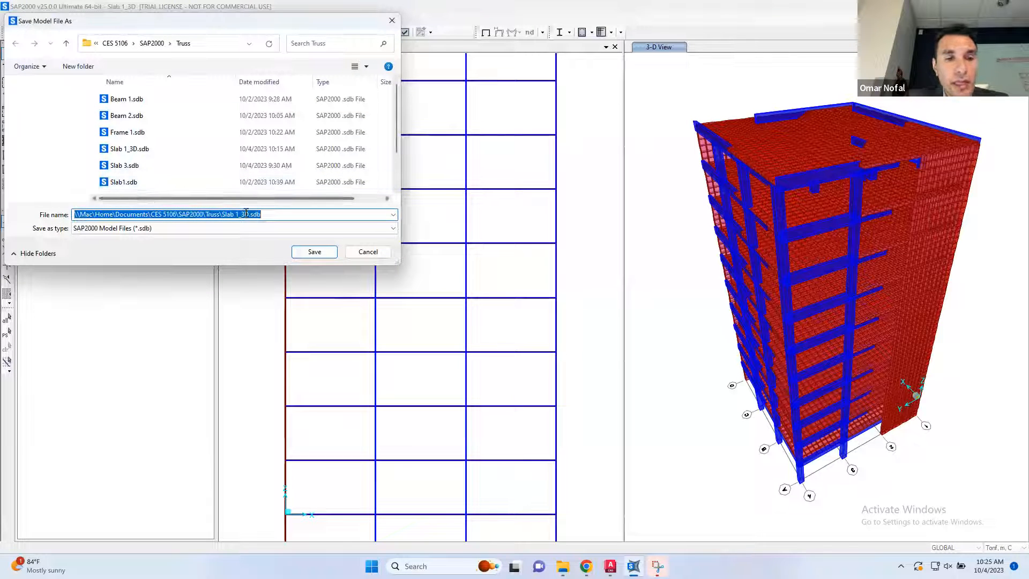
{"action": "type", "text": "Slab"}
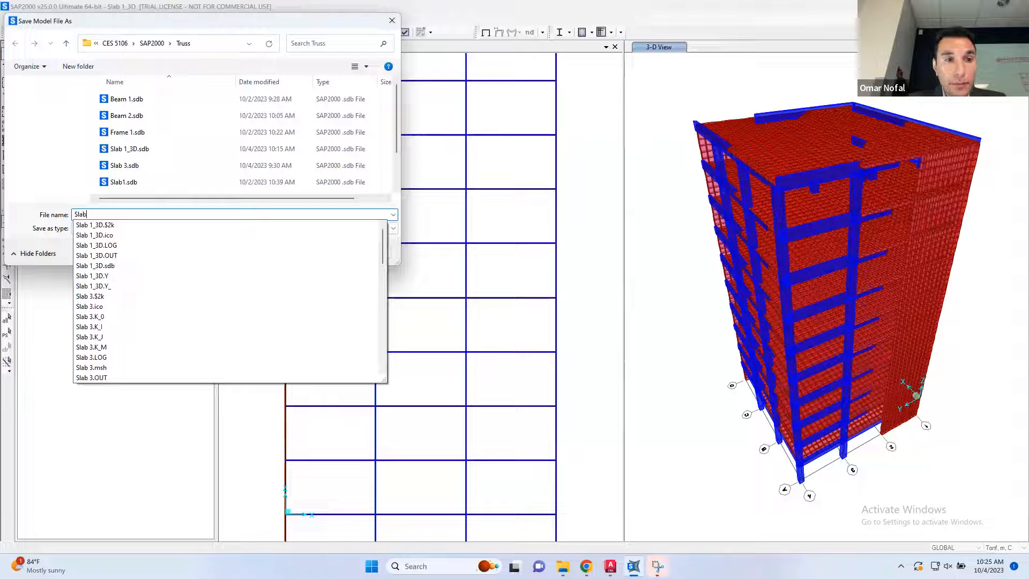
{"action": "type", "text": "2_O"}
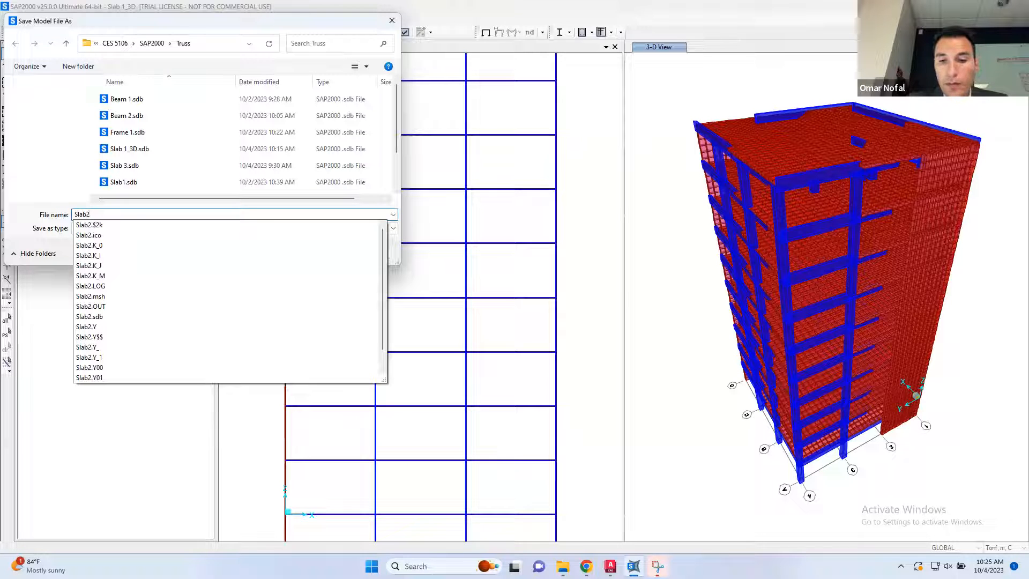
{"action": "left_click", "coordinate": [246, 212]}
{"action": "type", "text": "_O"}
{"action": "left_click", "coordinate": [303, 252]}
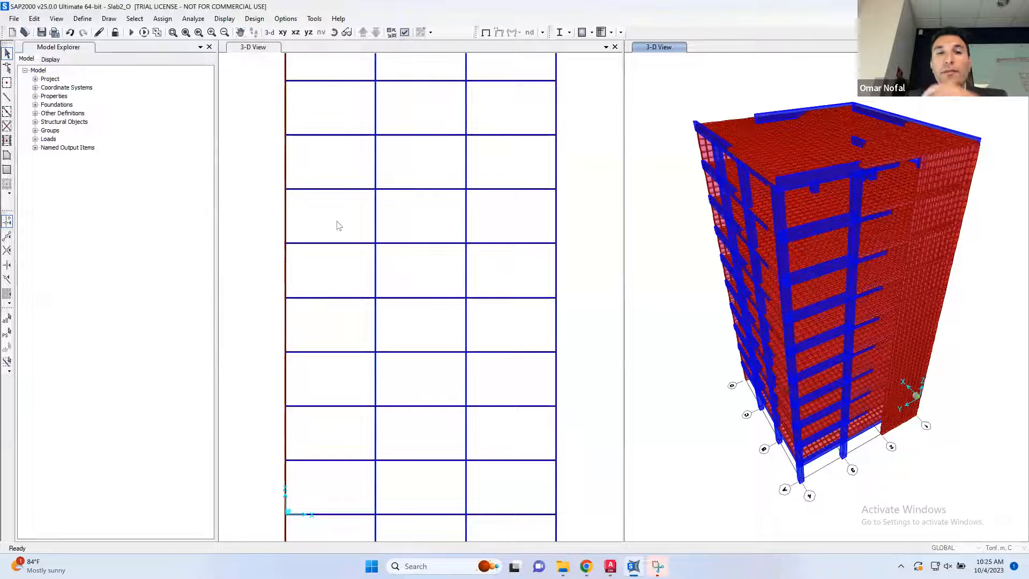
Select all objects in the Slab2_O building model and delete them.
{"action": "left_click", "coordinate": [339, 225]}
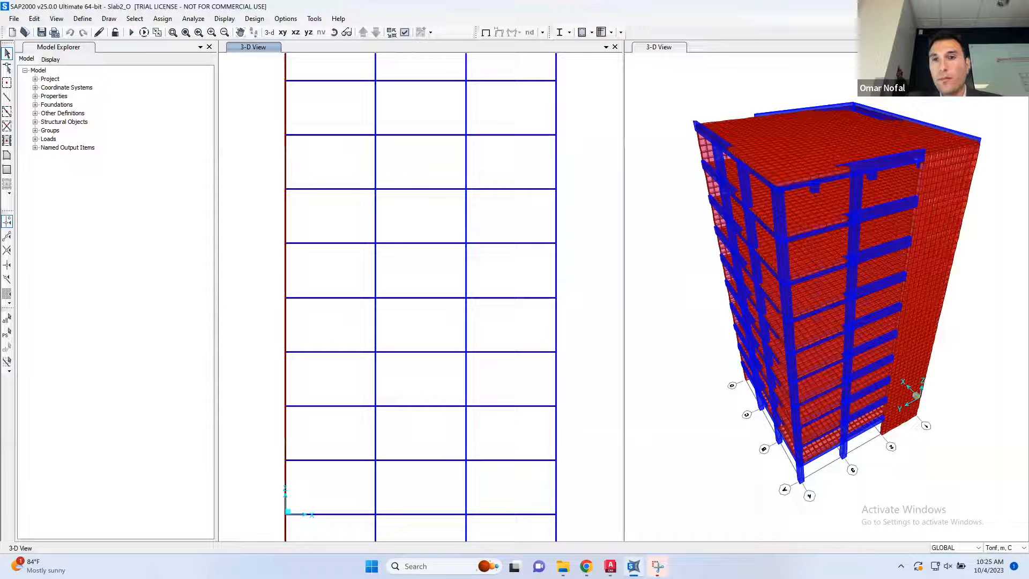
{"action": "left_click", "coordinate": [696, 514]}
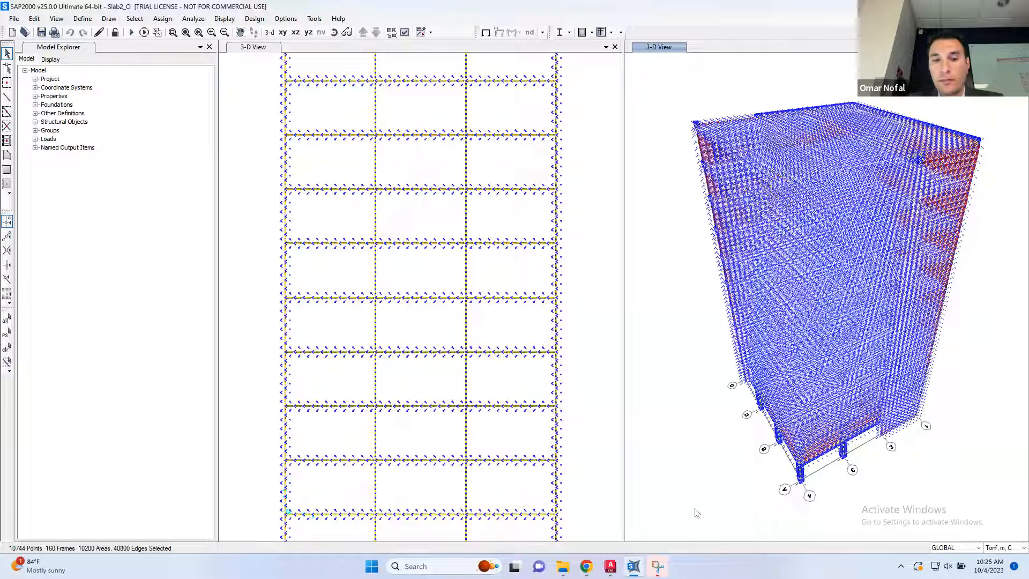
{"action": "key", "text": "Delete"}
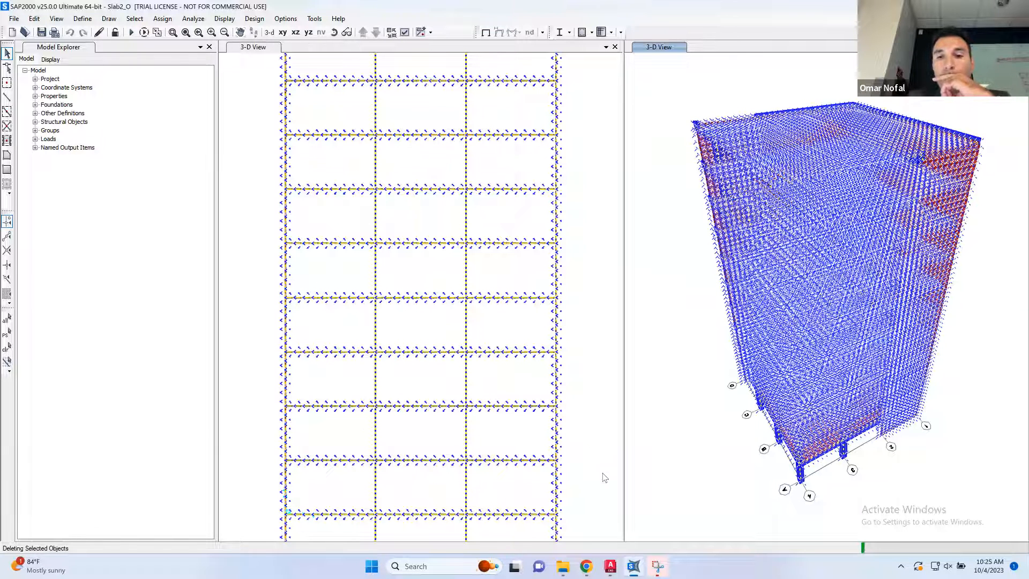
Switch to AutoCAD to view the Flat slab(1) plan.
{"action": "left_click", "coordinate": [611, 566]}
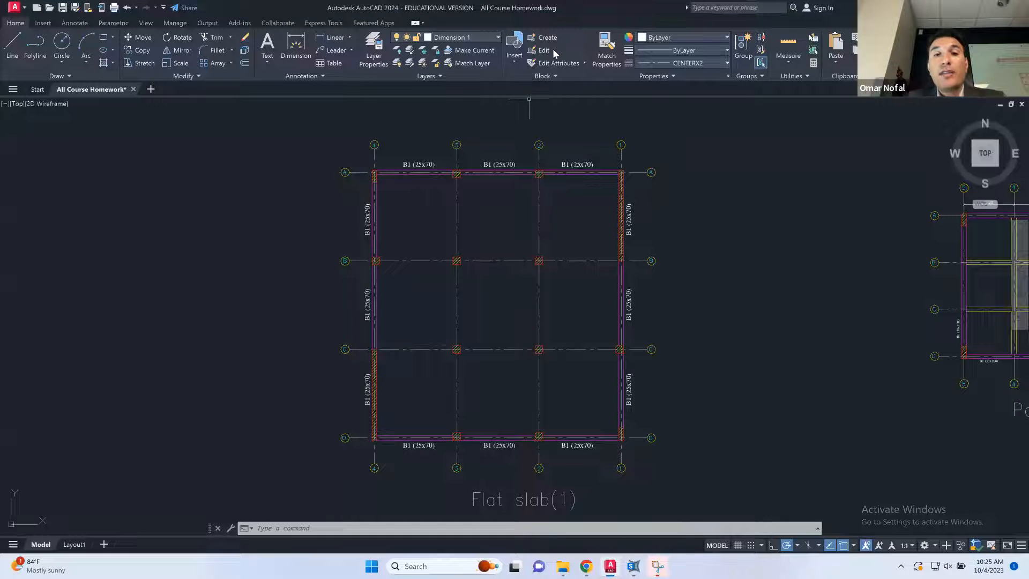
Bring the Flat slab(2) plan into view and examine its grid, columns, walls and core.
{"action": "middle_click_drag", "start_coordinate": [581, 362], "coordinate": [581, 143]}
{"action": "scroll", "coordinate": [622, 351], "scroll_direction": "up", "scroll_amount": 4}
{"action": "scroll", "coordinate": [622, 351], "scroll_direction": "down", "scroll_amount": 8}
{"action": "middle_click_drag", "start_coordinate": [618, 408], "coordinate": [560, 188]}
{"action": "scroll", "coordinate": [557, 298], "scroll_direction": "up", "scroll_amount": 2}
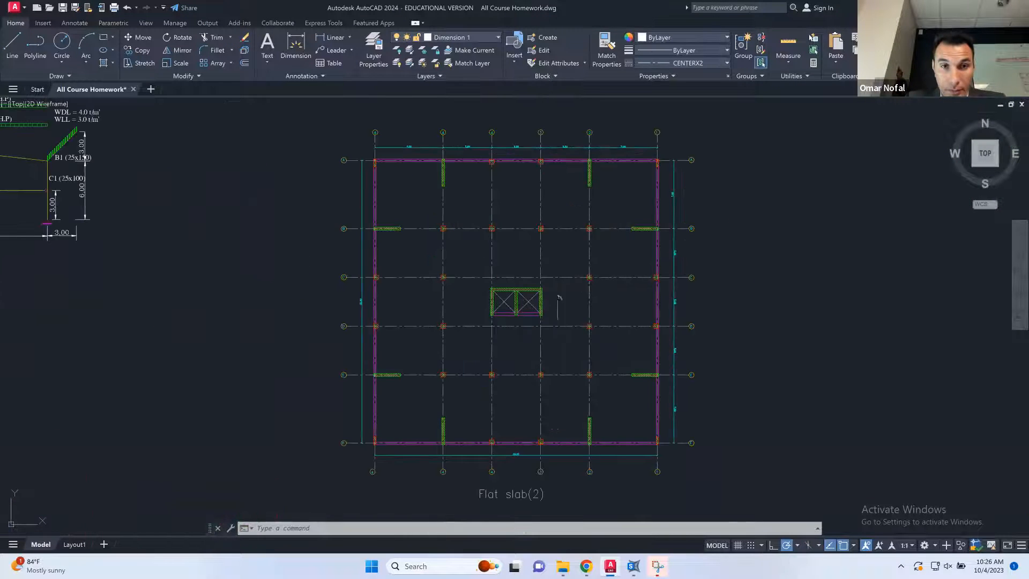
{"action": "middle_click_drag", "start_coordinate": [559, 297], "coordinate": [573, 299]}
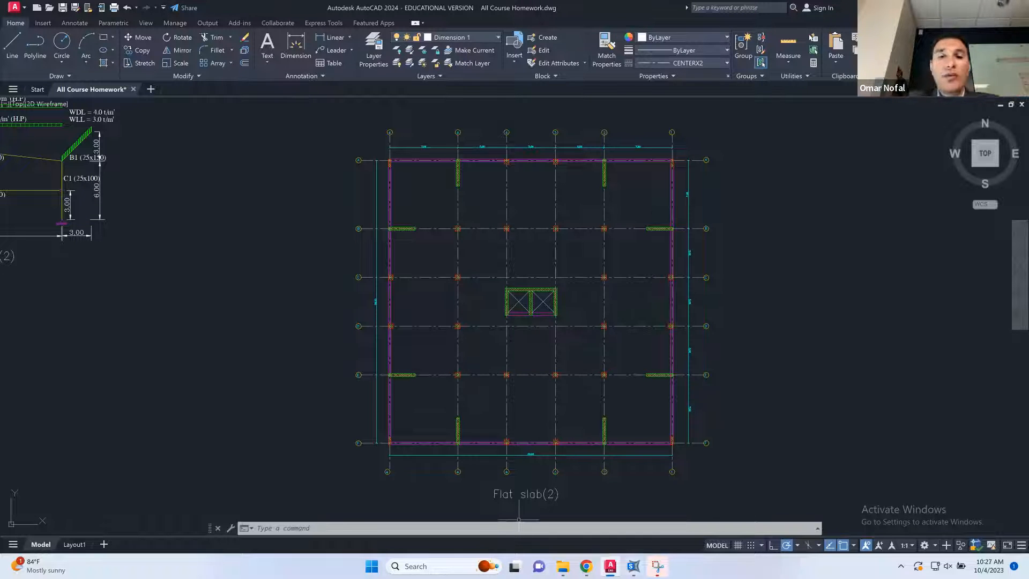
Switch to SAP2000 and open the GLOBAL coordinate system's grid data for editing.
{"action": "left_click", "coordinate": [633, 566]}
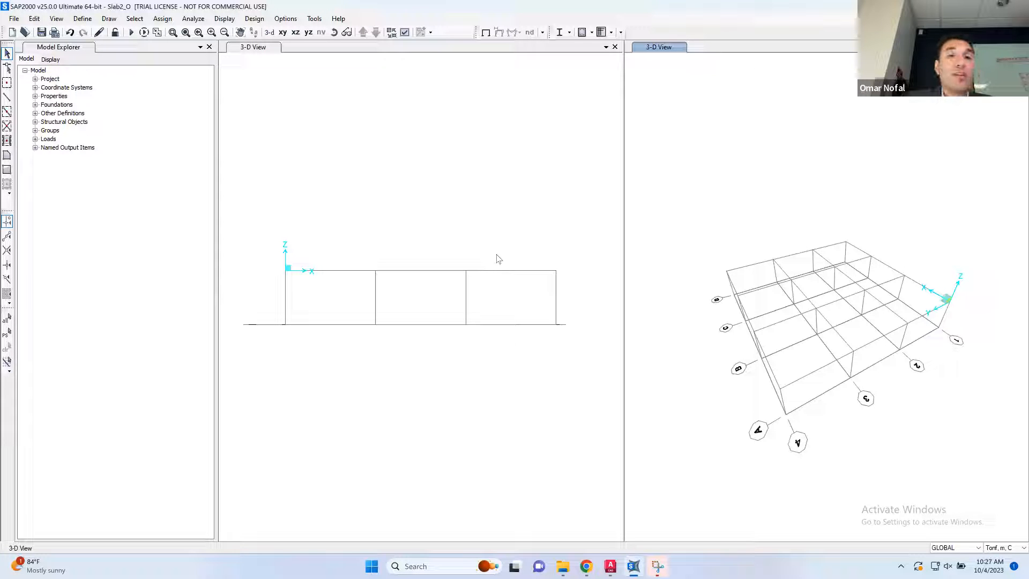
{"action": "right_click", "coordinate": [468, 196]}
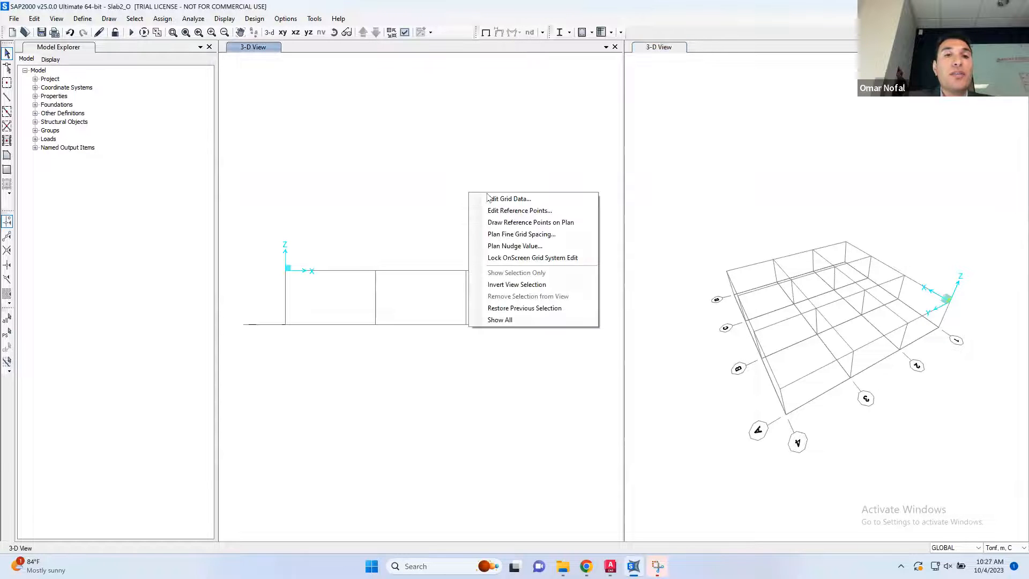
{"action": "left_click", "coordinate": [516, 199]}
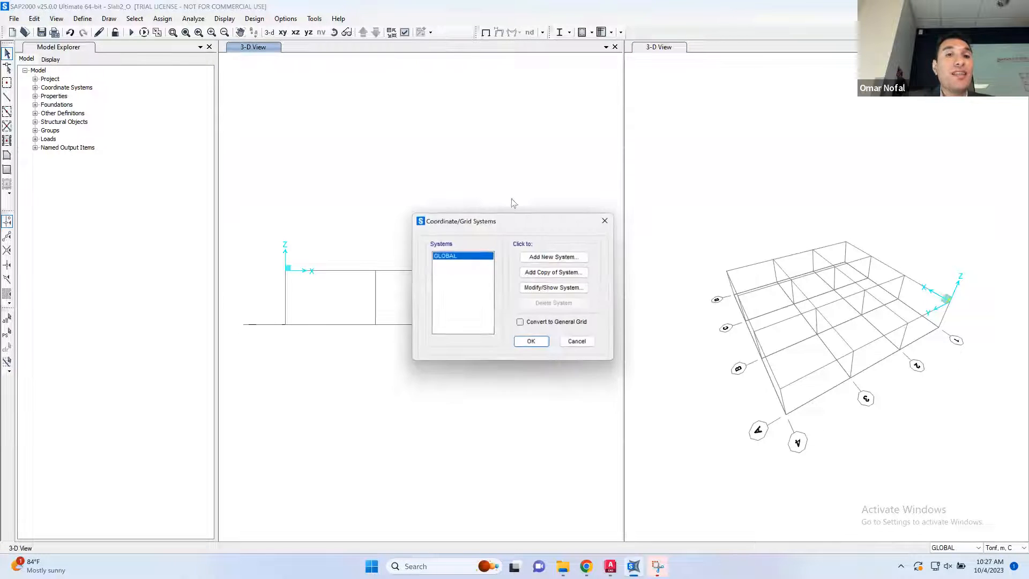
{"action": "left_click", "coordinate": [549, 293]}
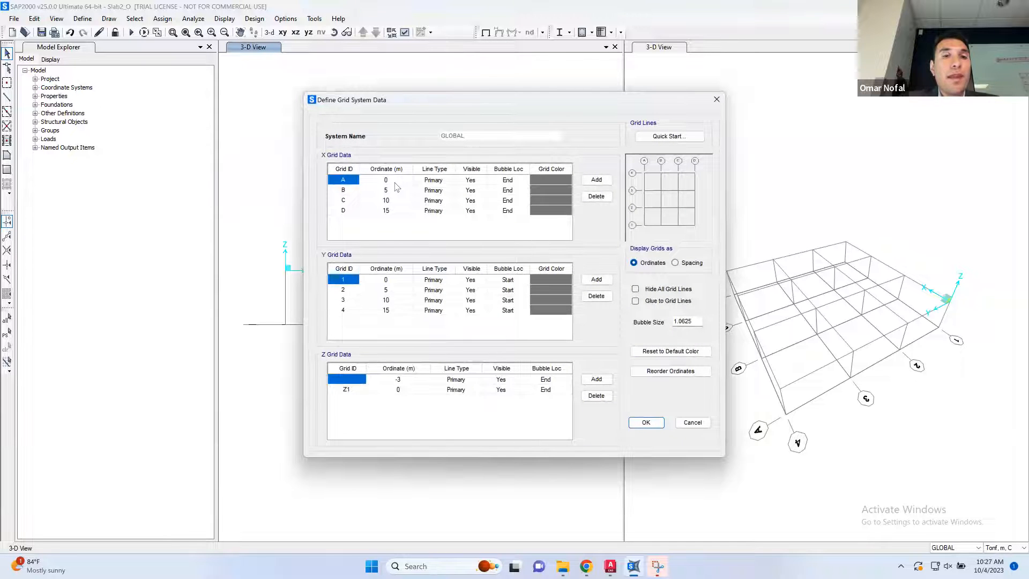
Check the Flat slab(2) plan in AutoCAD, and in SAP2000 set X grid line B to 3 m and C to 7 m.
{"action": "left_click", "coordinate": [610, 566]}
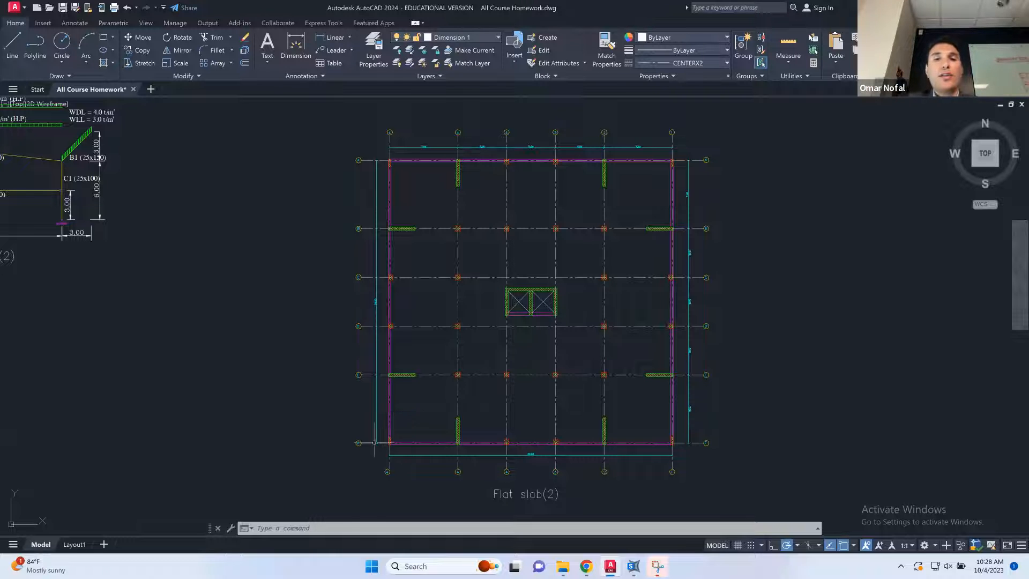
{"action": "left_click", "coordinate": [633, 566]}
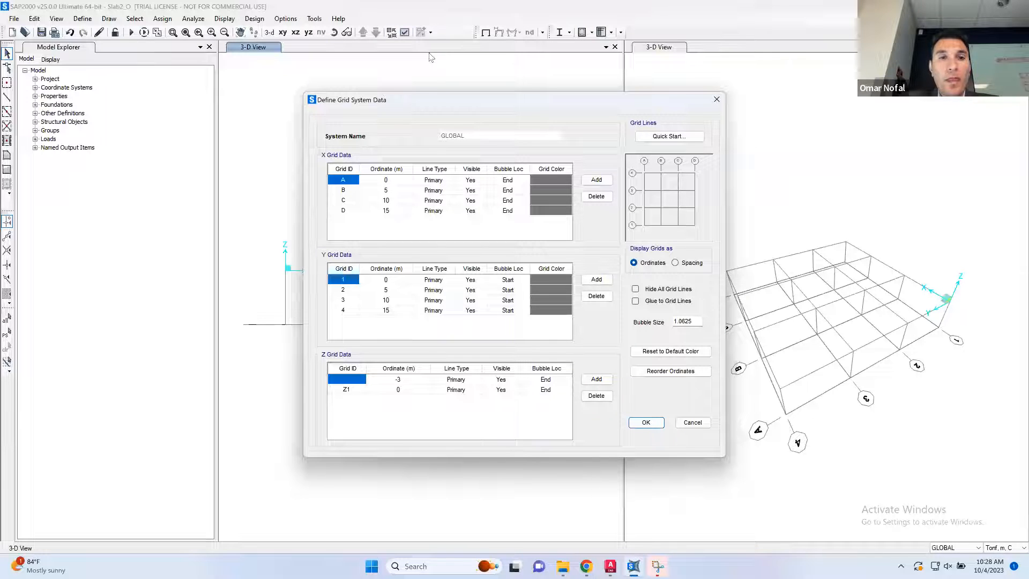
{"action": "left_click", "coordinate": [387, 191]}
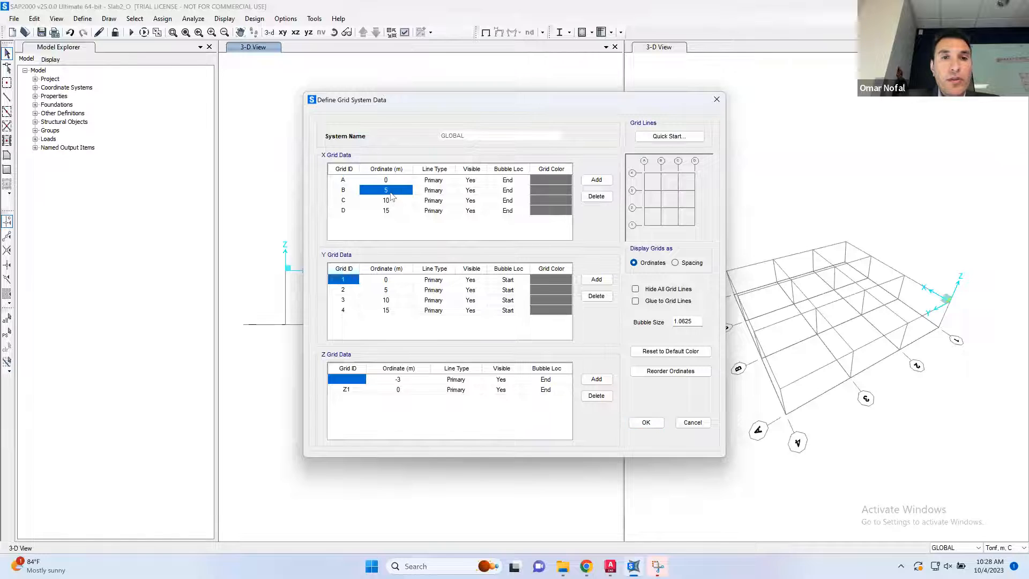
{"action": "left_click", "coordinate": [385, 191]}
{"action": "type", "text": "3"}
{"action": "left_click", "coordinate": [393, 200]}
{"action": "left_click", "coordinate": [394, 200]}
{"action": "key", "text": "BackSpace"}
{"action": "key", "text": "BackSpace"}
{"action": "type", "text": "7"}
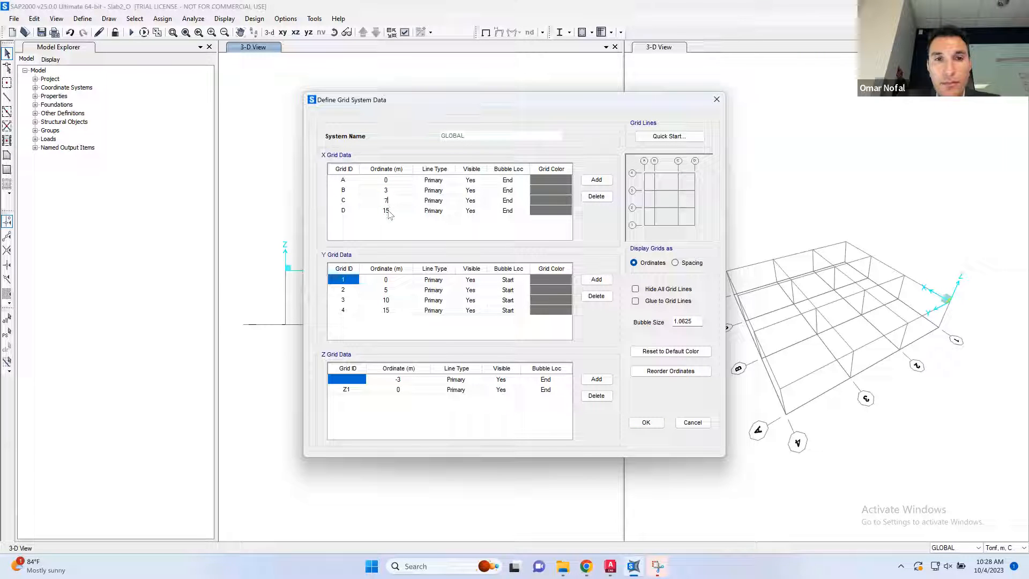
Set X grid line D to 12 m after checking the AutoCAD plan, and add X grid lines E, F and G.
{"action": "left_click", "coordinate": [388, 212]}
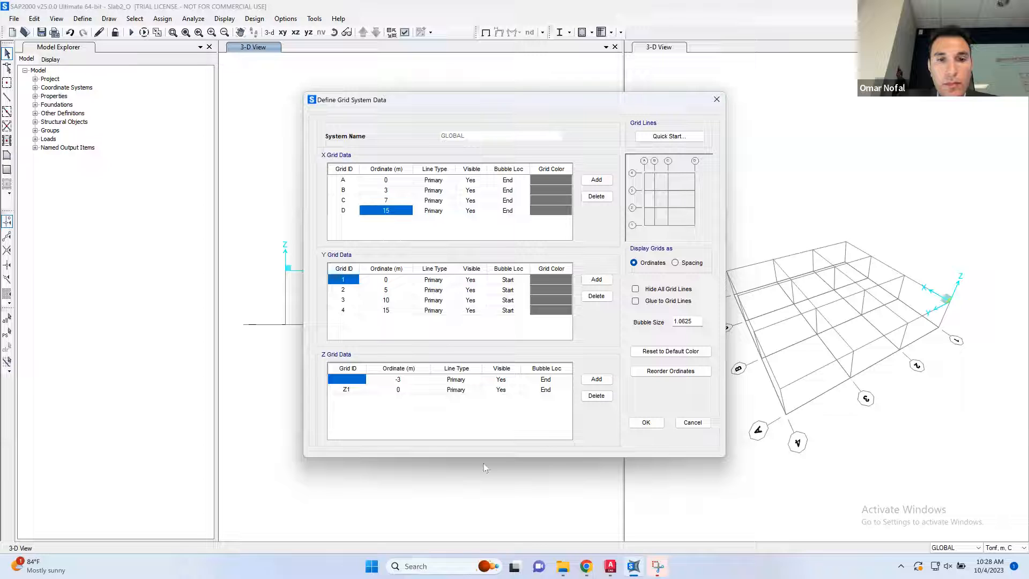
{"action": "left_click", "coordinate": [611, 565]}
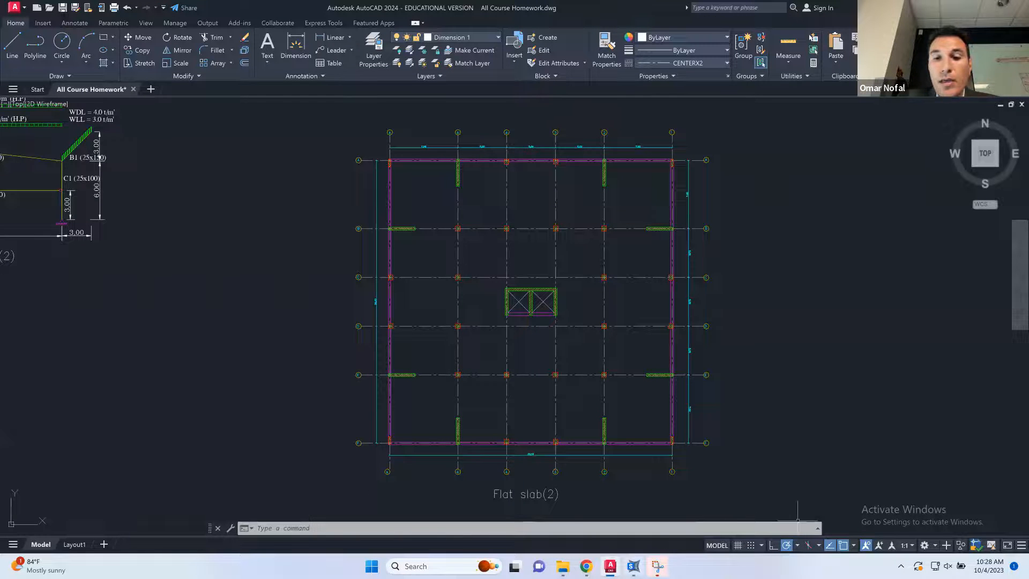
{"action": "left_click", "coordinate": [633, 566]}
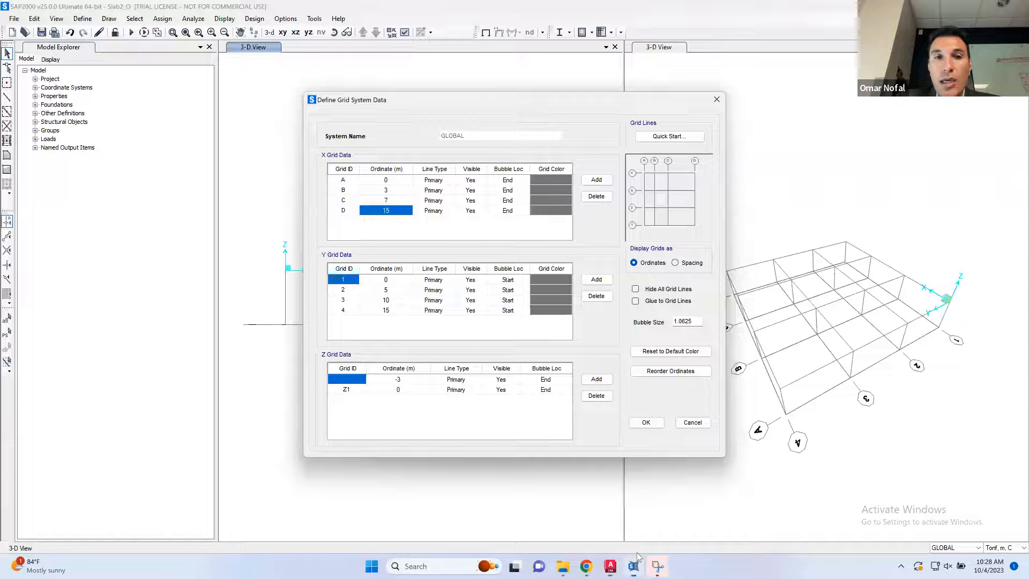
{"action": "left_click", "coordinate": [392, 210]}
{"action": "key", "text": "BackSpace"}
{"action": "type", "text": "2"}
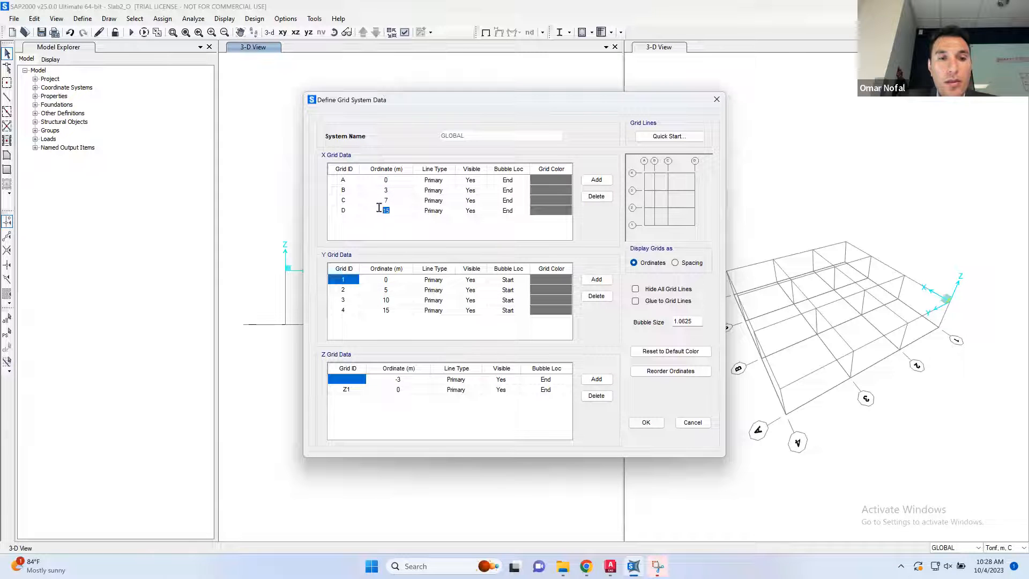
{"action": "left_click", "coordinate": [596, 180]}
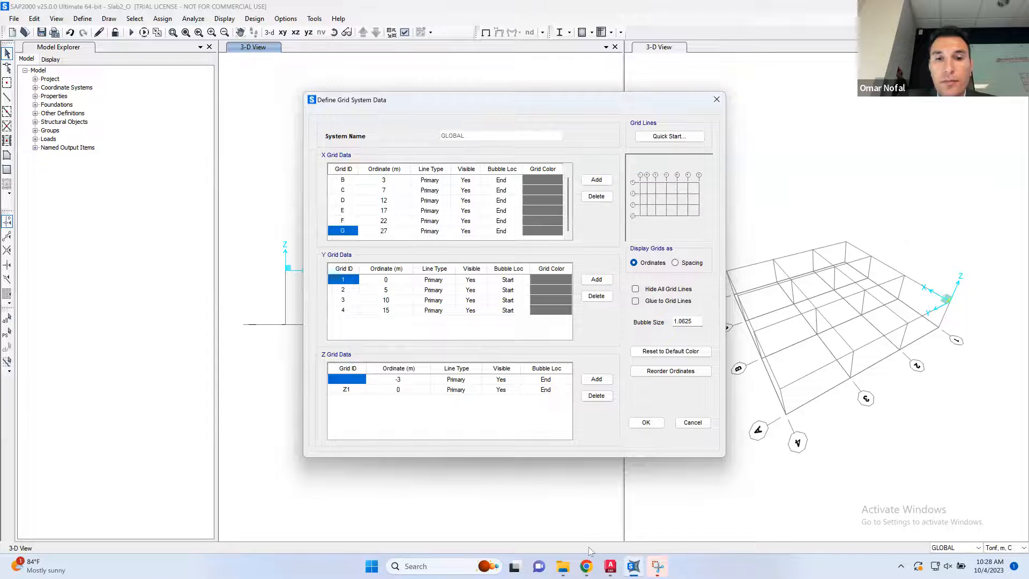
Check the core's position on the AutoCAD plan and set X grid line E to 14.5 m in SAP2000.
{"action": "left_click", "coordinate": [610, 566]}
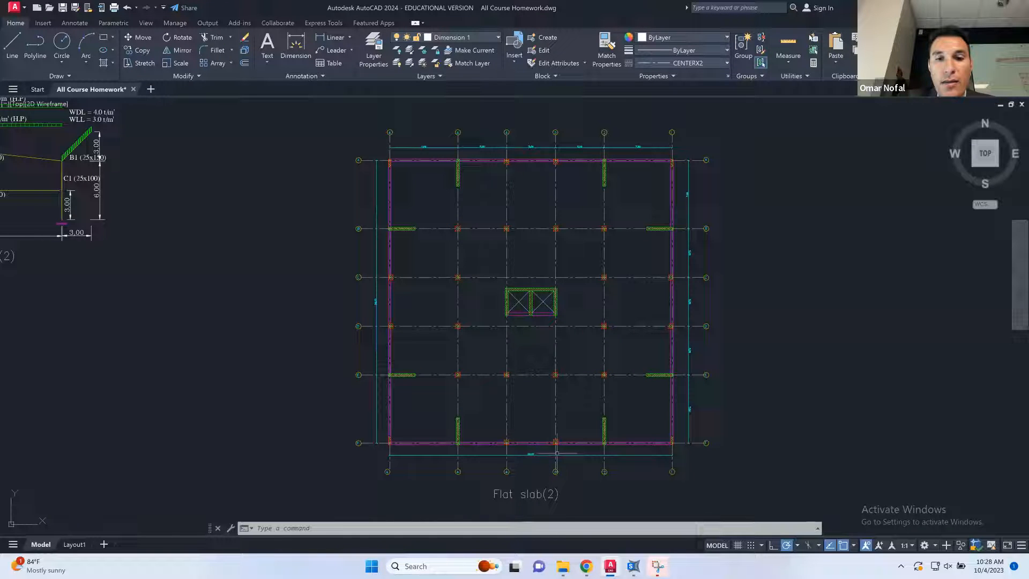
{"action": "left_click", "coordinate": [634, 566]}
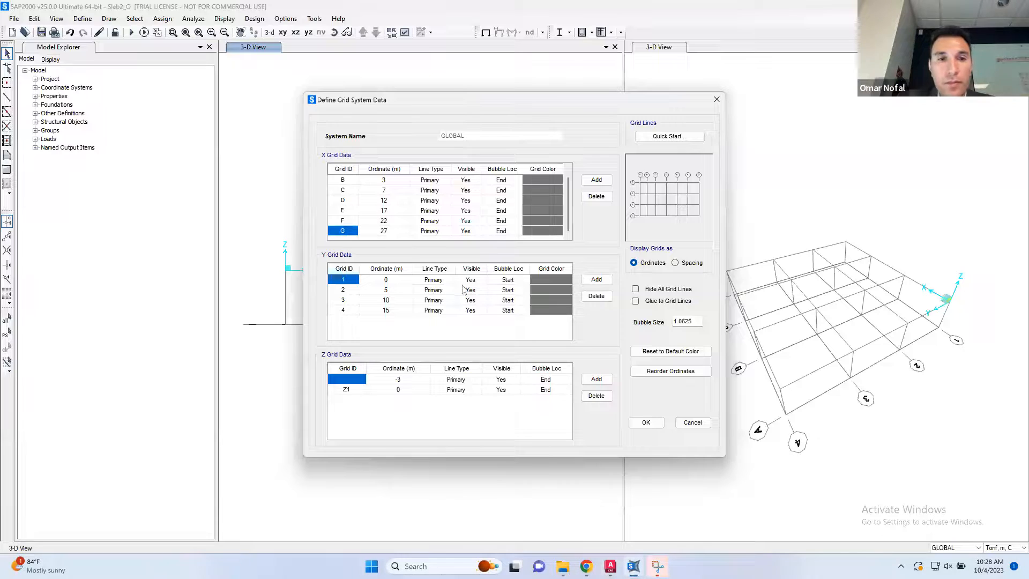
{"action": "left_click", "coordinate": [386, 212]}
{"action": "left_click", "coordinate": [385, 212]}
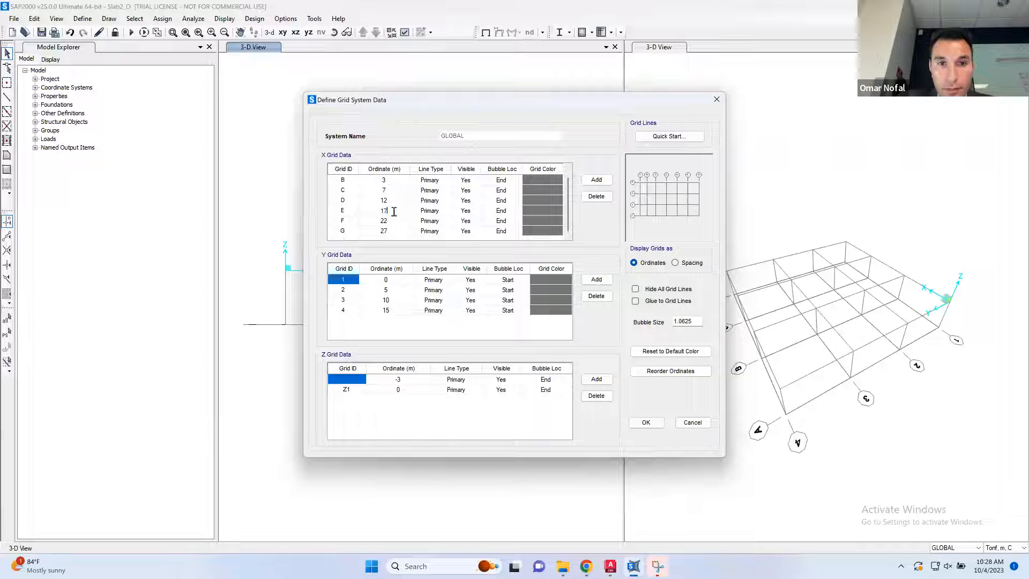
{"action": "type", "text": "14.5"}
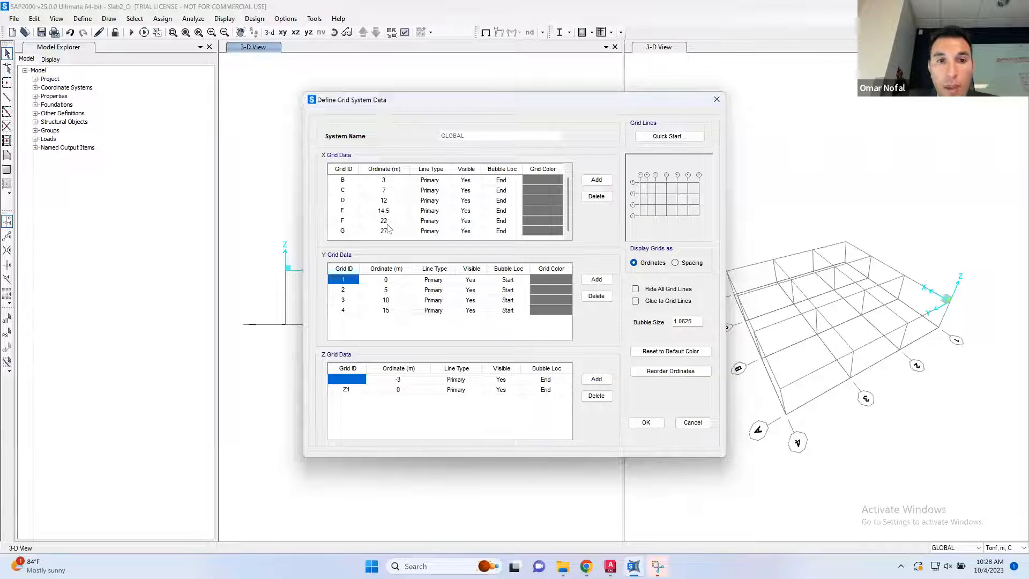
Set the ordinates of X grid lines F and G to 17 m and 22 m.
{"action": "left_click", "coordinate": [383, 221]}
{"action": "left_click", "coordinate": [384, 220]}
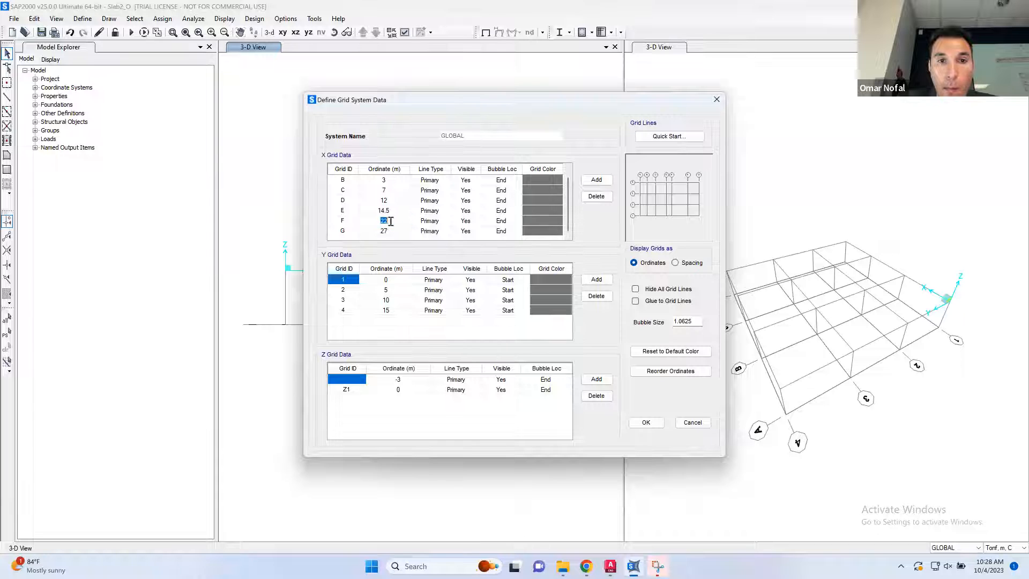
{"action": "type", "text": "1"}
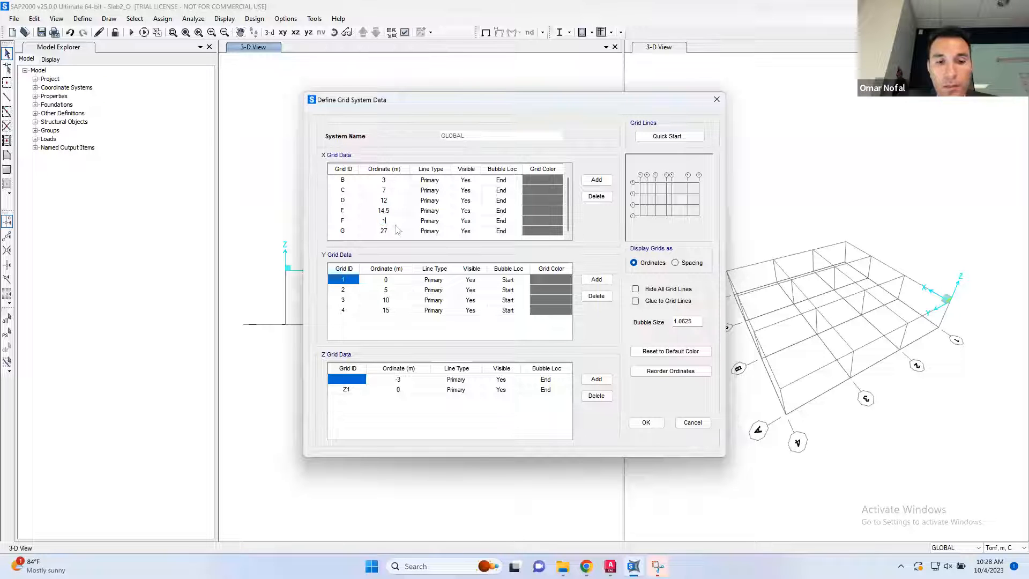
{"action": "type", "text": "7."}
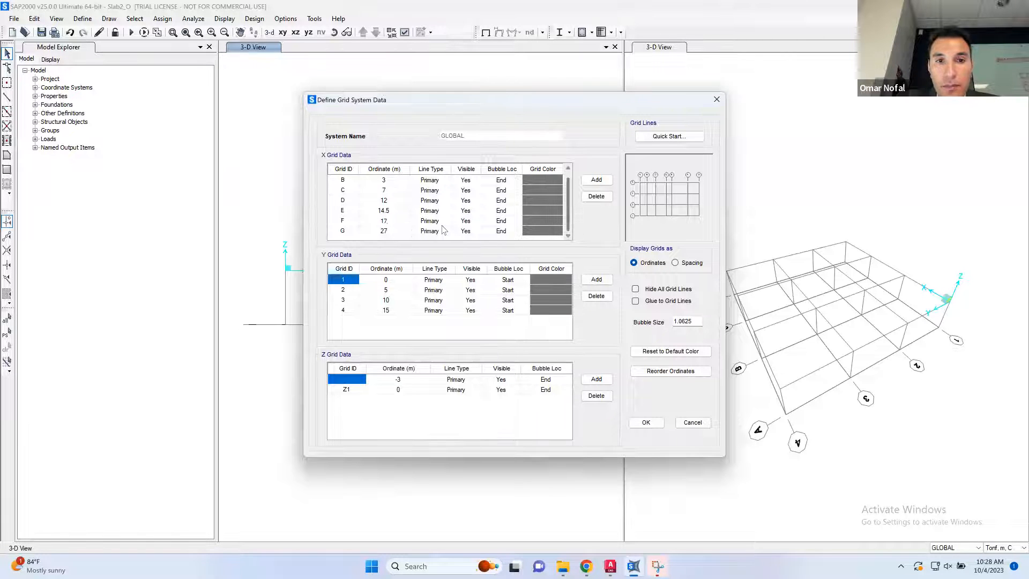
{"action": "left_click", "coordinate": [384, 231]}
{"action": "left_click", "coordinate": [384, 231]}
{"action": "type", "text": "22"}
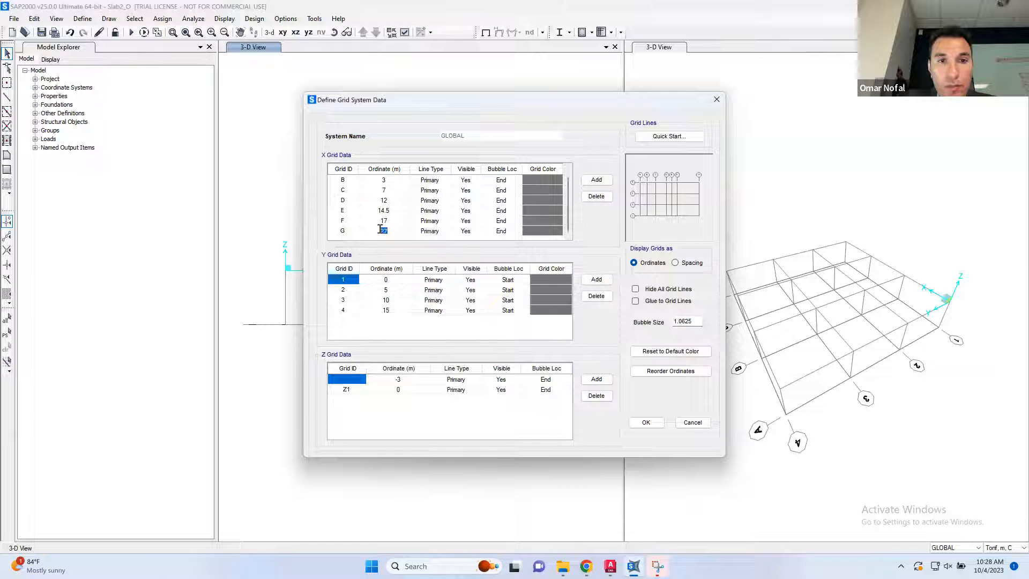
Add X grid lines H and I and, after checking the AutoCAD plan, set them to 26 m and 29 m.
{"action": "left_click", "coordinate": [596, 180]}
{"action": "left_click", "coordinate": [596, 179]}
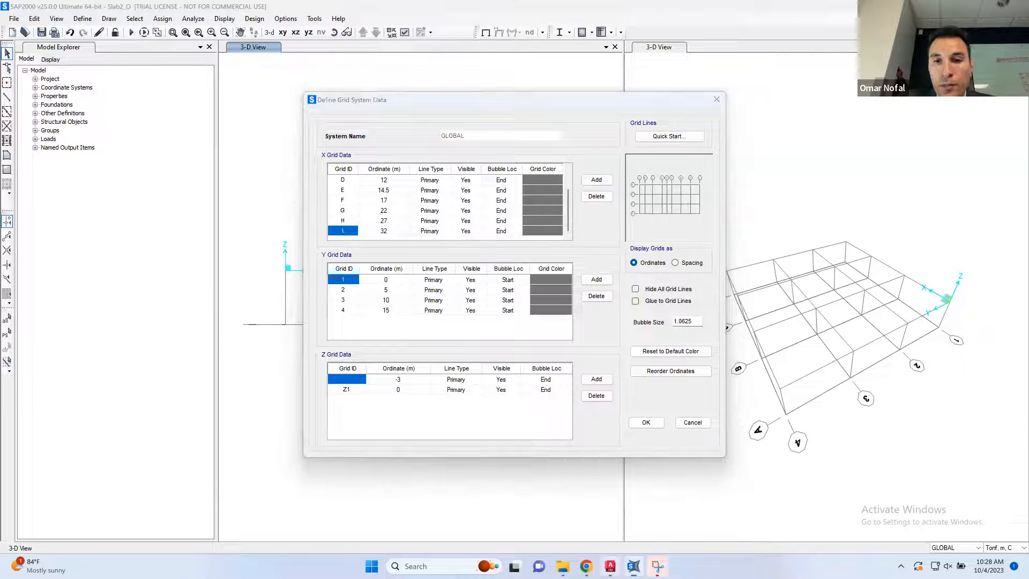
{"action": "left_click", "coordinate": [610, 566]}
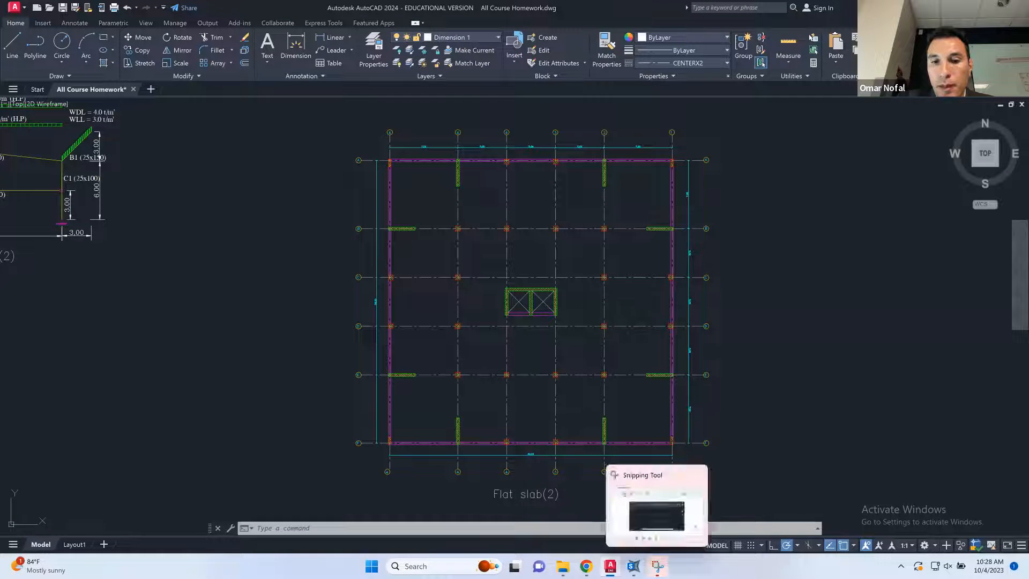
{"action": "left_click", "coordinate": [634, 566]}
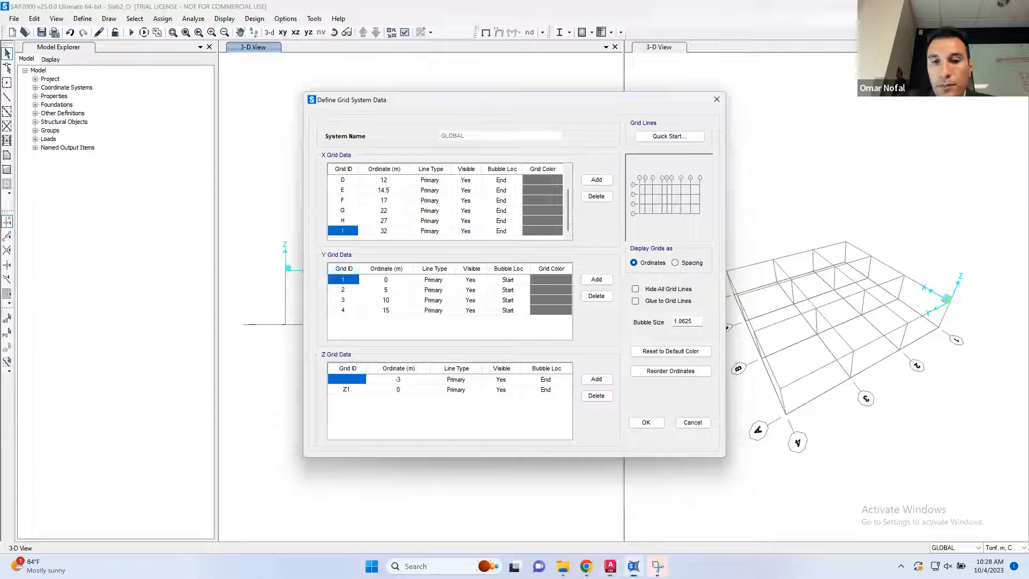
{"action": "left_click", "coordinate": [390, 225]}
{"action": "type", "text": "28"}
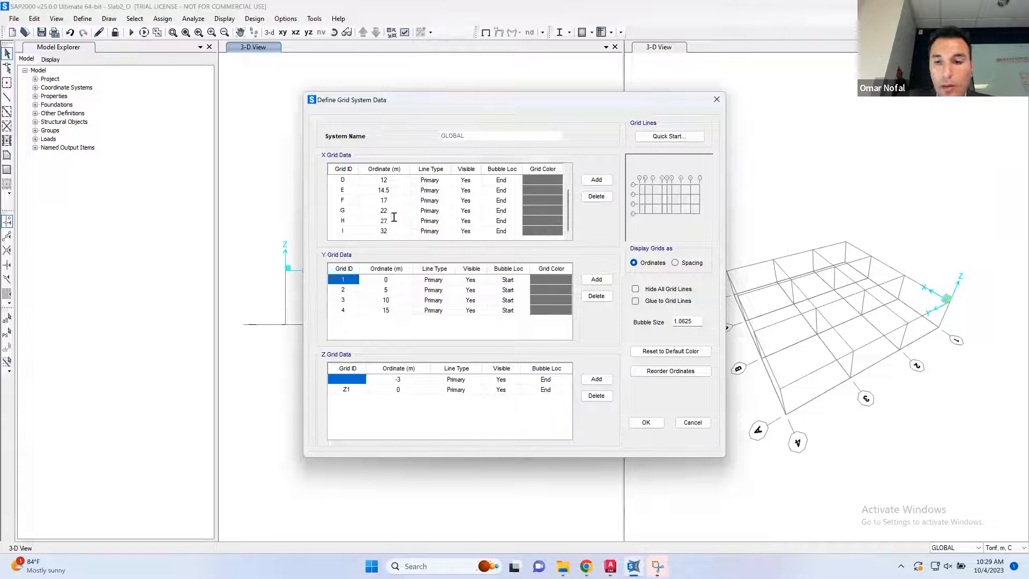
{"action": "left_click", "coordinate": [392, 234]}
{"action": "left_click", "coordinate": [391, 231]}
{"action": "left_click_drag", "start_coordinate": [390, 231], "coordinate": [383, 231]}
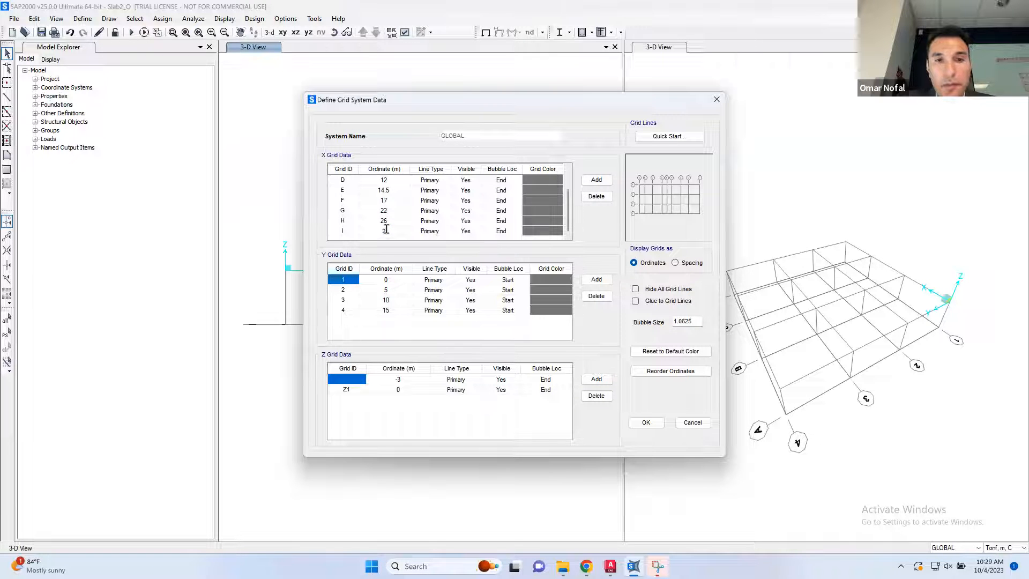
{"action": "type", "text": "9"}
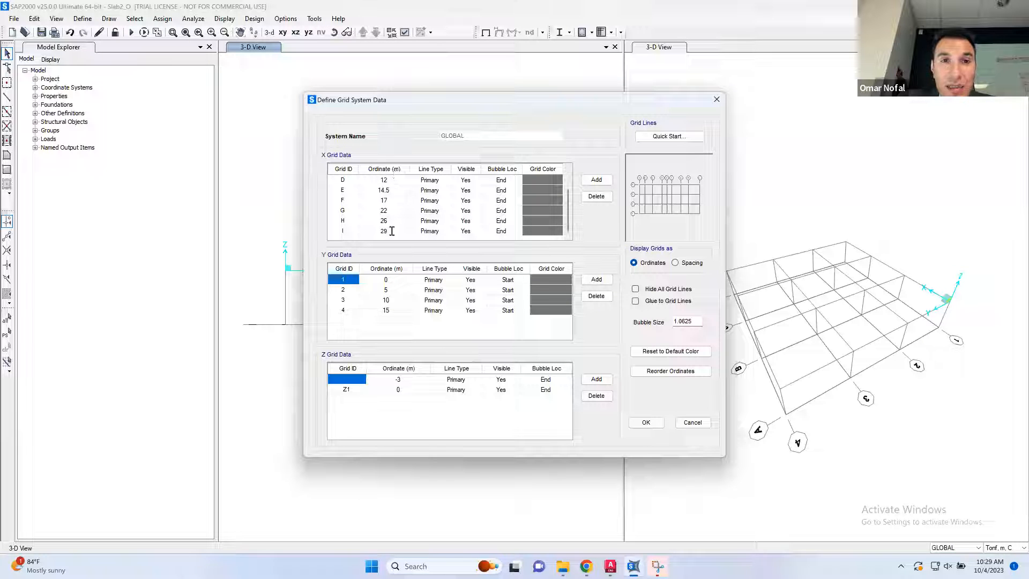
Copy the X grid ordinates into the Y grid data, starting at grid line 1.
{"action": "left_click", "coordinate": [391, 184]}
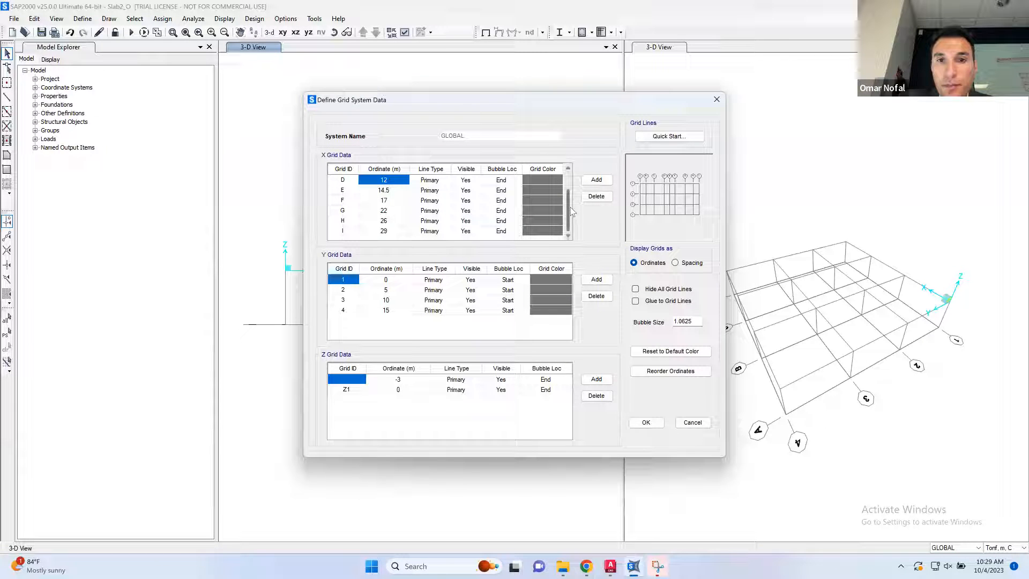
{"action": "scroll", "coordinate": [572, 193], "scroll_direction": "up", "scroll_amount": 1}
{"action": "left_click_drag", "start_coordinate": [384, 190], "coordinate": [383, 251]}
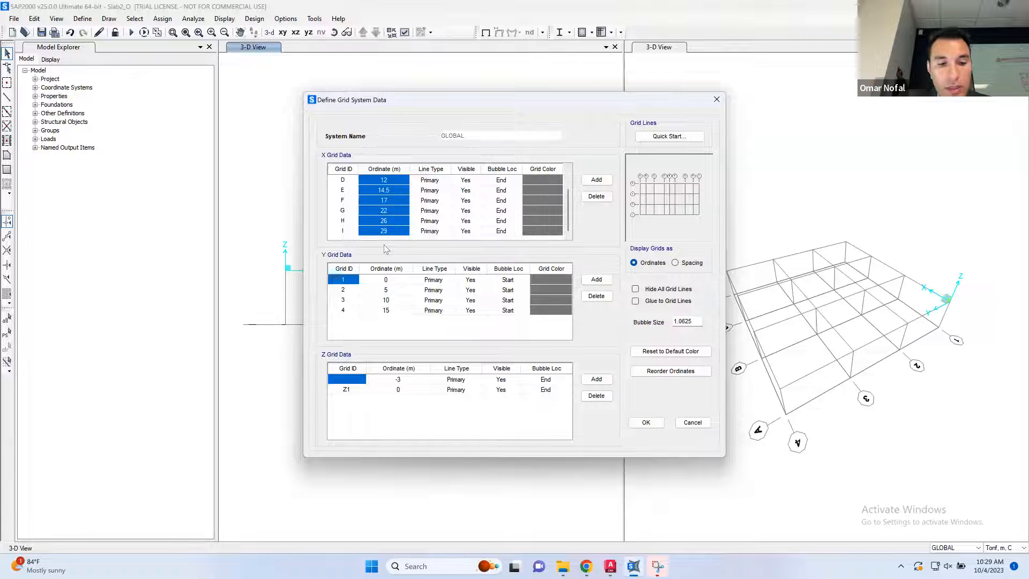
{"action": "left_click", "coordinate": [396, 280]}
{"action": "key", "text": "ctrl+v"}
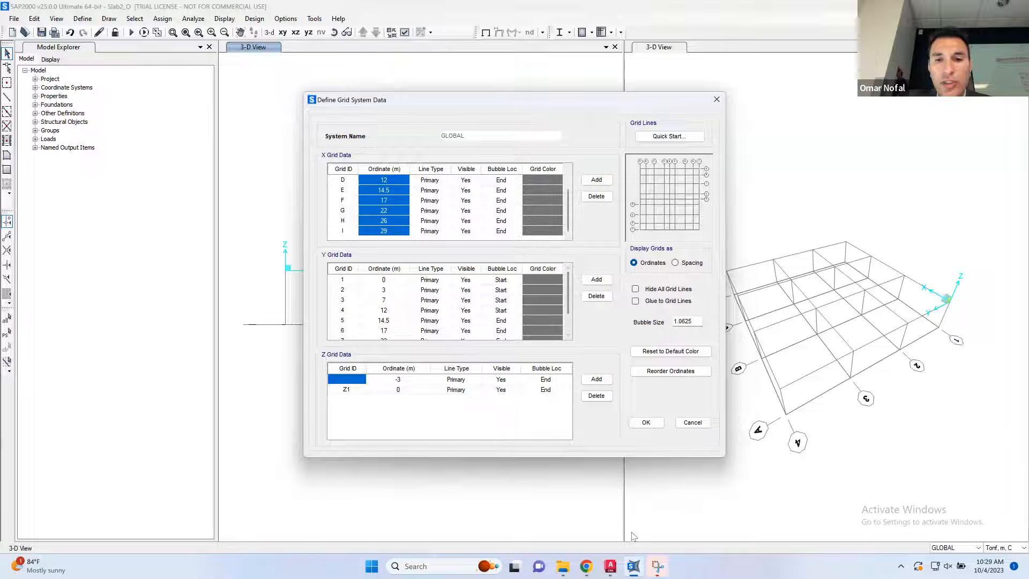
Check the core's position on the AutoCAD plan and set Y grid lines 5 and 6 to 13 m and 16 m in SAP2000.
{"action": "left_click", "coordinate": [610, 566]}
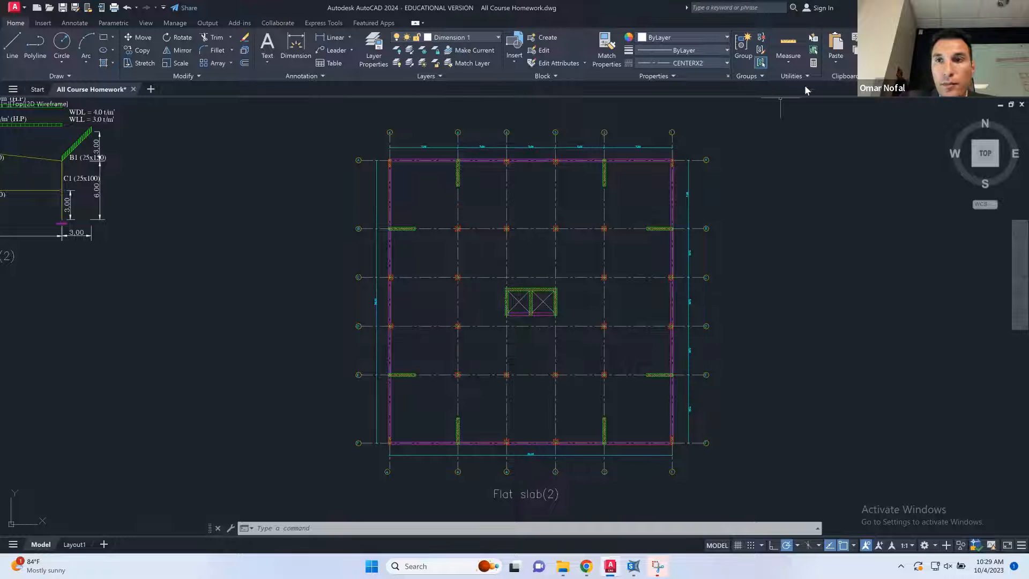
{"action": "key", "text": "alt+Tab"}
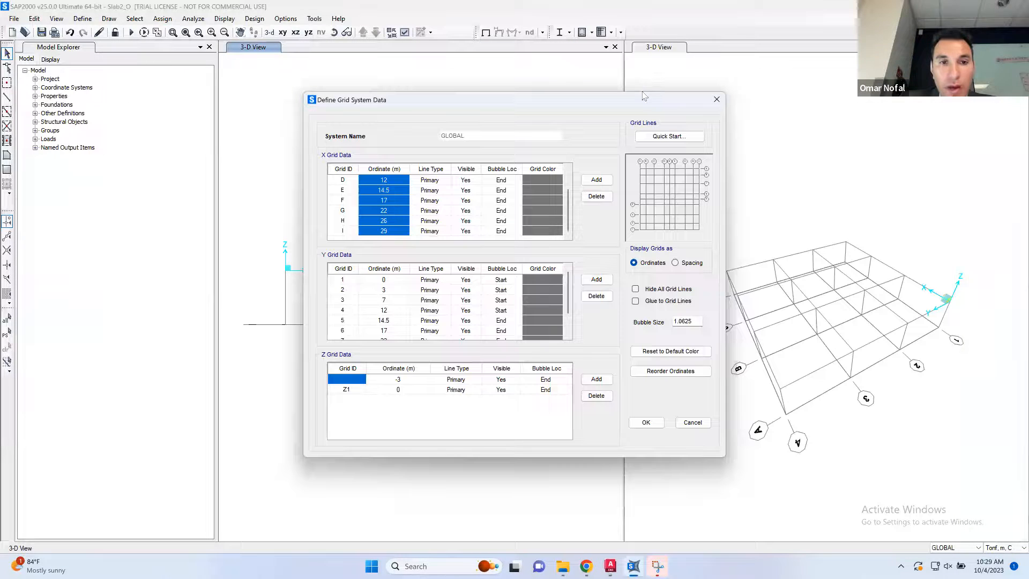
{"action": "left_click", "coordinate": [389, 321]}
{"action": "left_click", "coordinate": [393, 320]}
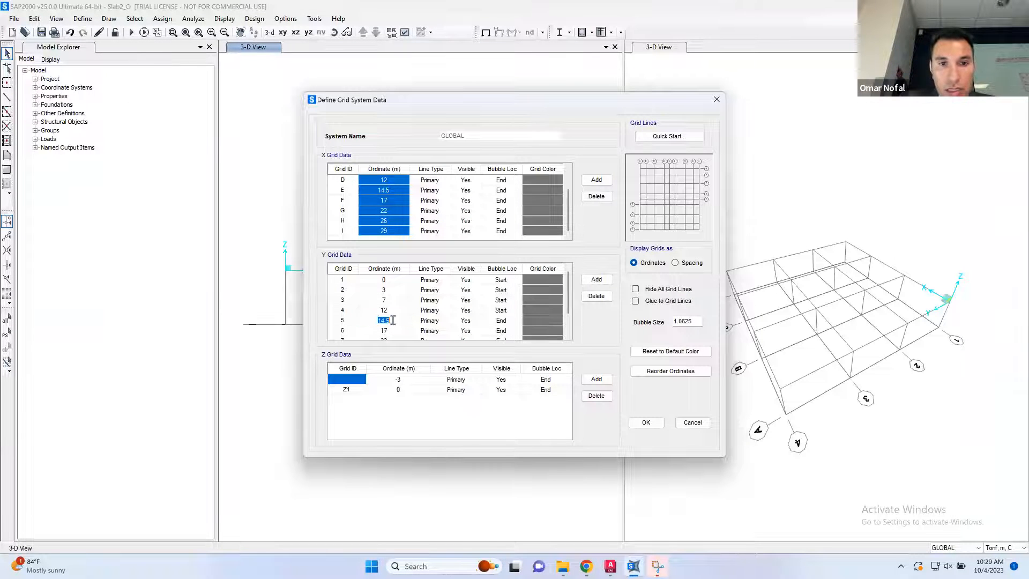
{"action": "left_click", "coordinate": [391, 331]}
{"action": "left_click", "coordinate": [390, 331]}
{"action": "type", "text": "16"}
Set the ordinates of Y grid lines 7 and 8 to 17 m and 22 m.
{"action": "left_click_drag", "start_coordinate": [568, 297], "coordinate": [567, 323]}
{"action": "left_click", "coordinate": [388, 311]}
{"action": "left_click", "coordinate": [389, 311]}
{"action": "type", "text": "17"}
{"action": "left_click", "coordinate": [388, 321]}
{"action": "left_click", "coordinate": [390, 320]}
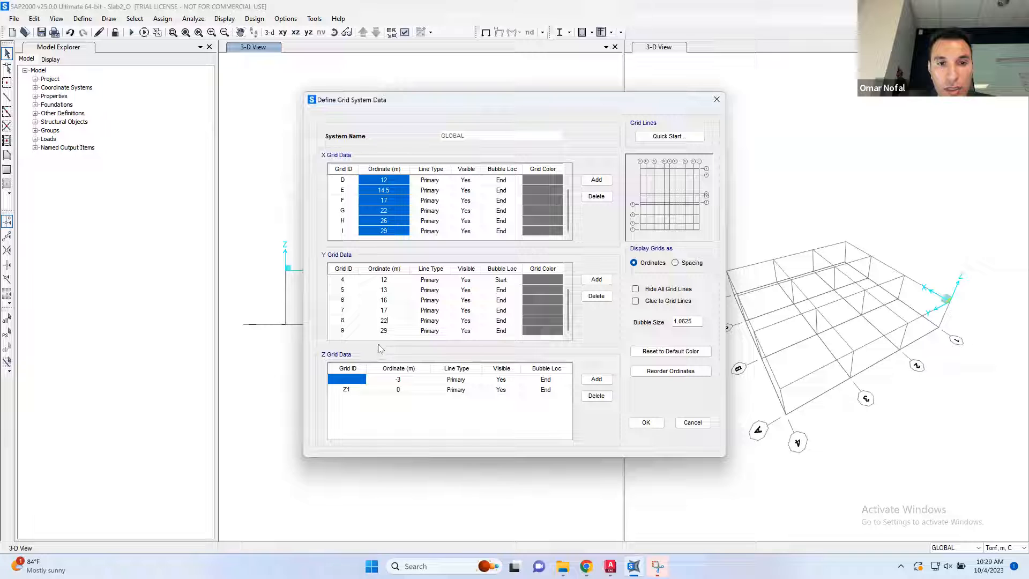
{"action": "type", "text": "22"}
Set Y grid line 9 to 26 m and add another Y grid line at 29 m.
{"action": "left_click", "coordinate": [388, 333]}
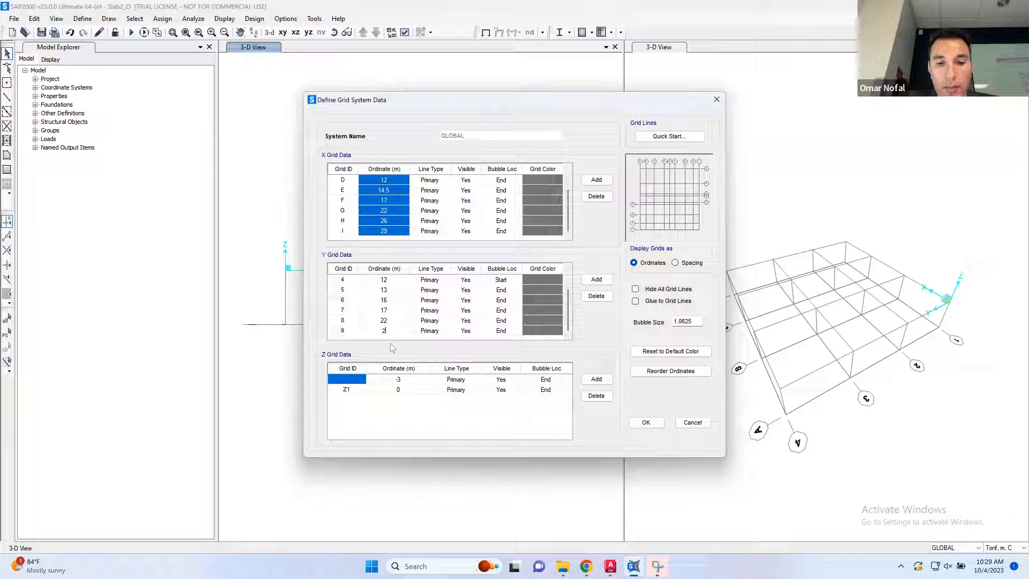
{"action": "type", "text": "2"}
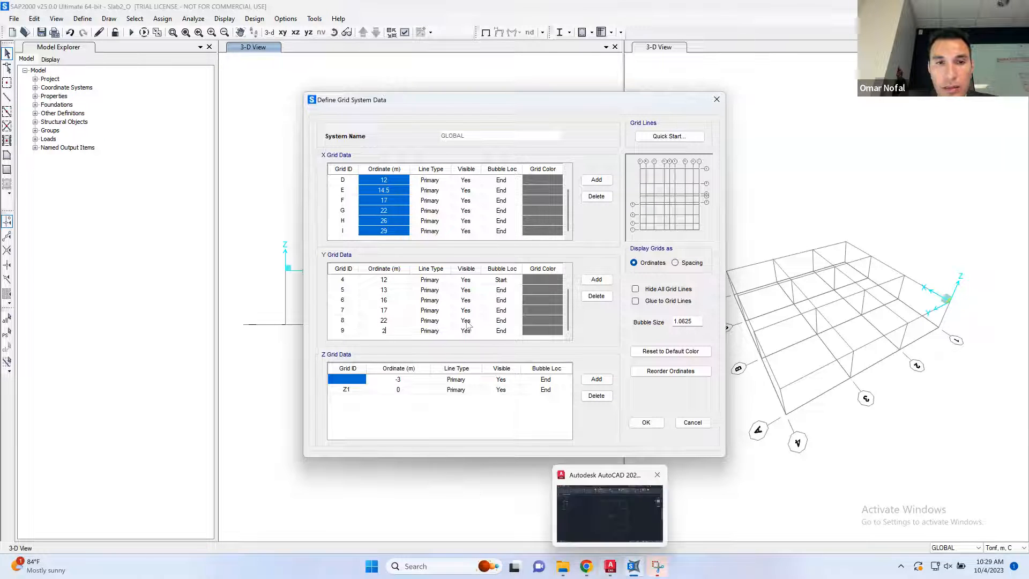
{"action": "type", "text": "8"}
{"action": "left_click", "coordinate": [598, 283]}
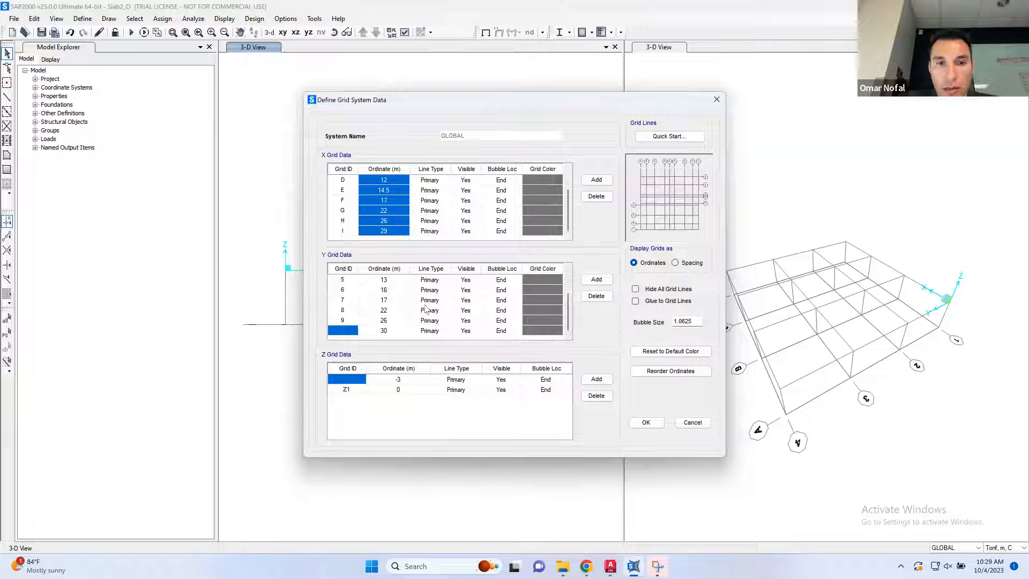
{"action": "left_click", "coordinate": [384, 330]}
{"action": "type", "text": "29"}
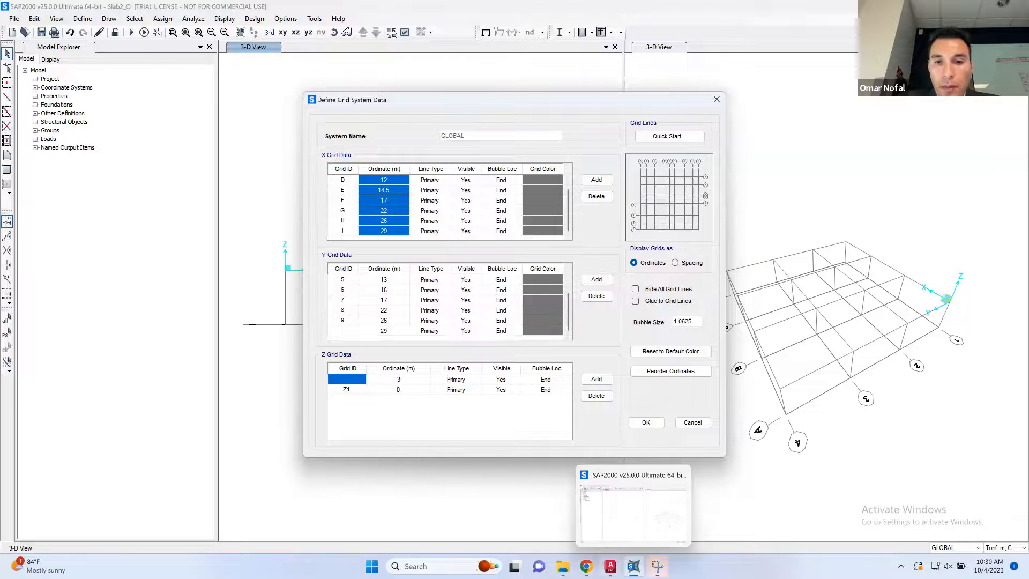
Check the AutoCAD plan once more, return to SAP2000 and apply the redefined GLOBAL grid system.
{"action": "left_click", "coordinate": [611, 567]}
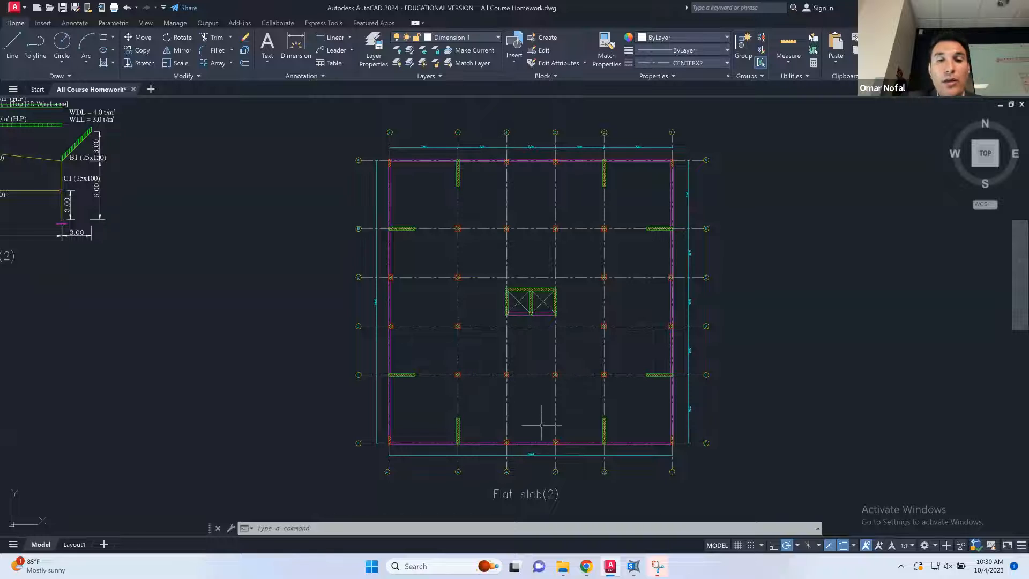
{"action": "key", "text": "alt+Tab"}
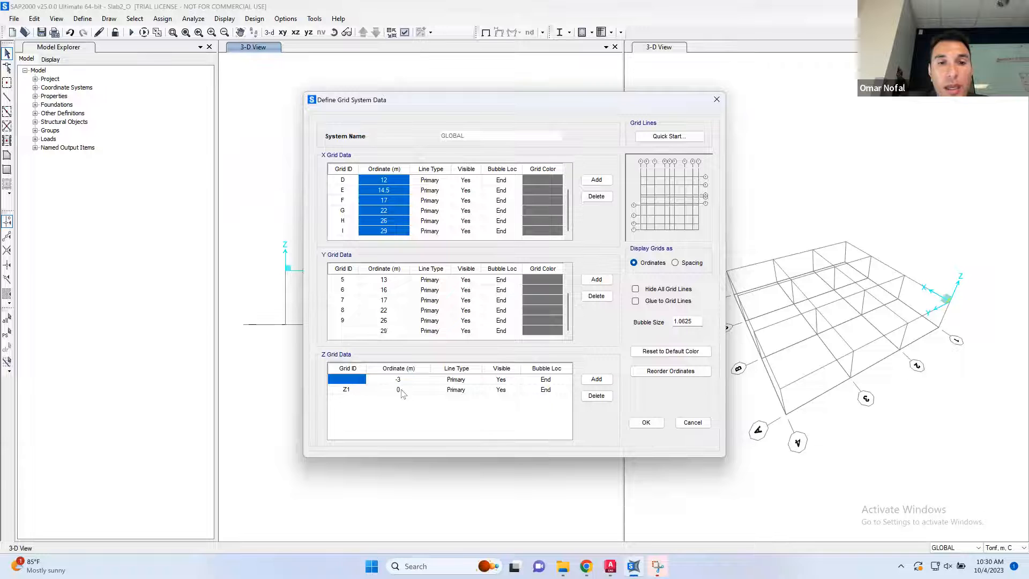
{"action": "left_click", "coordinate": [646, 422]}
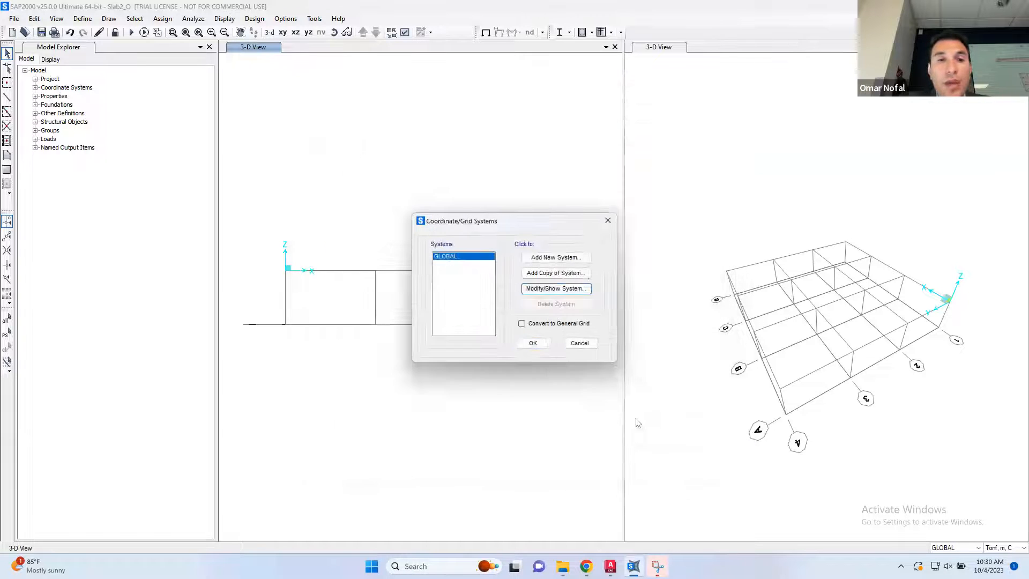
{"action": "left_click", "coordinate": [534, 343]}
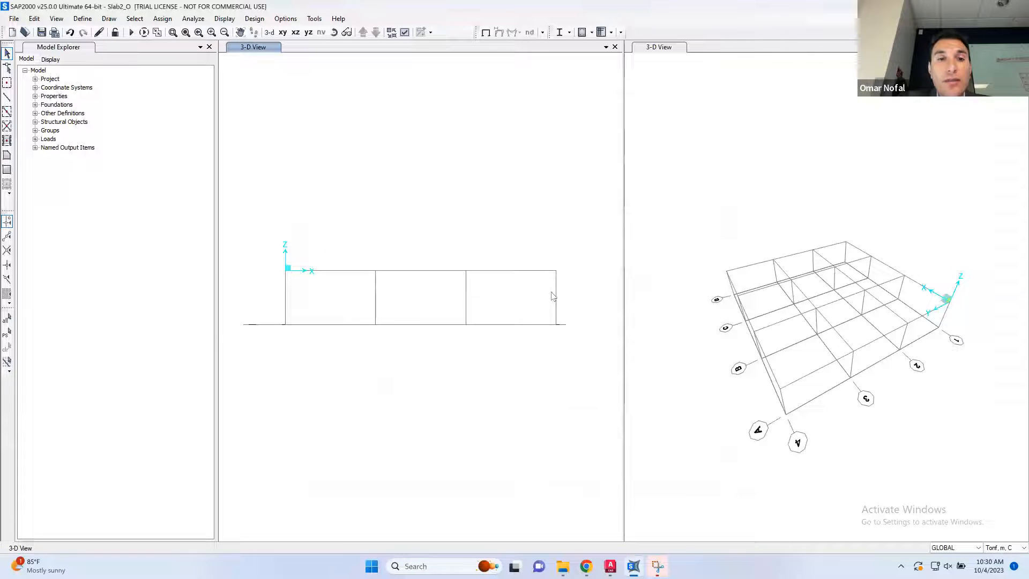
Show the X-Y plane at Z=0 and draw straight frames on grid lines C and G from Y = 29 m to line 9.
{"action": "left_click", "coordinate": [284, 32]}
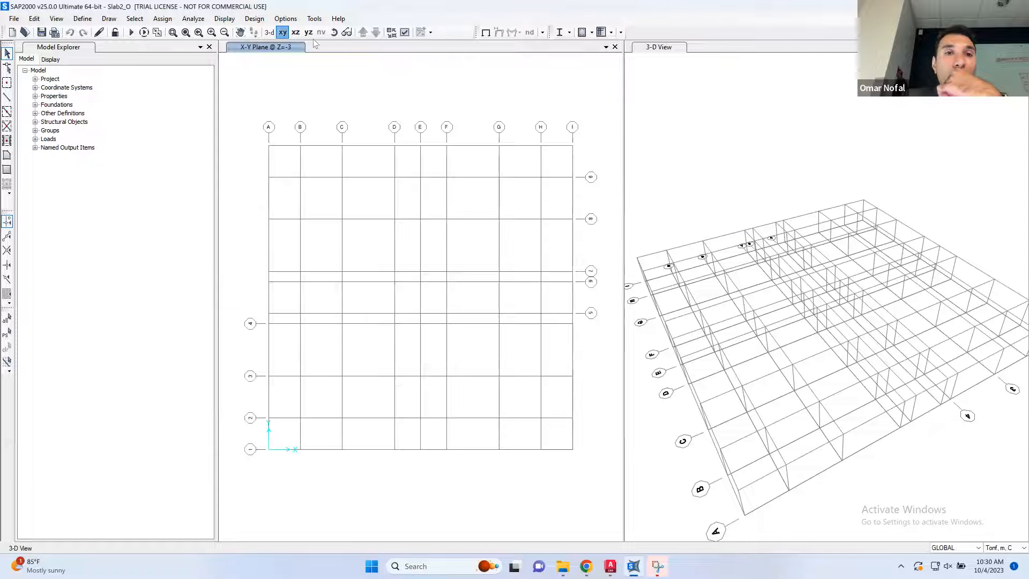
{"action": "left_click", "coordinate": [363, 32]}
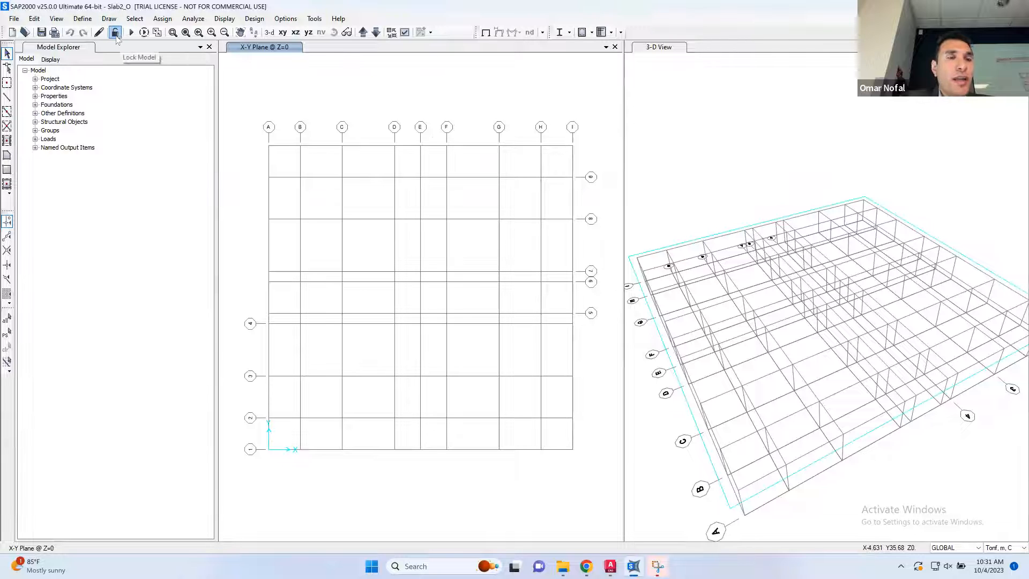
{"action": "left_click", "coordinate": [7, 99]}
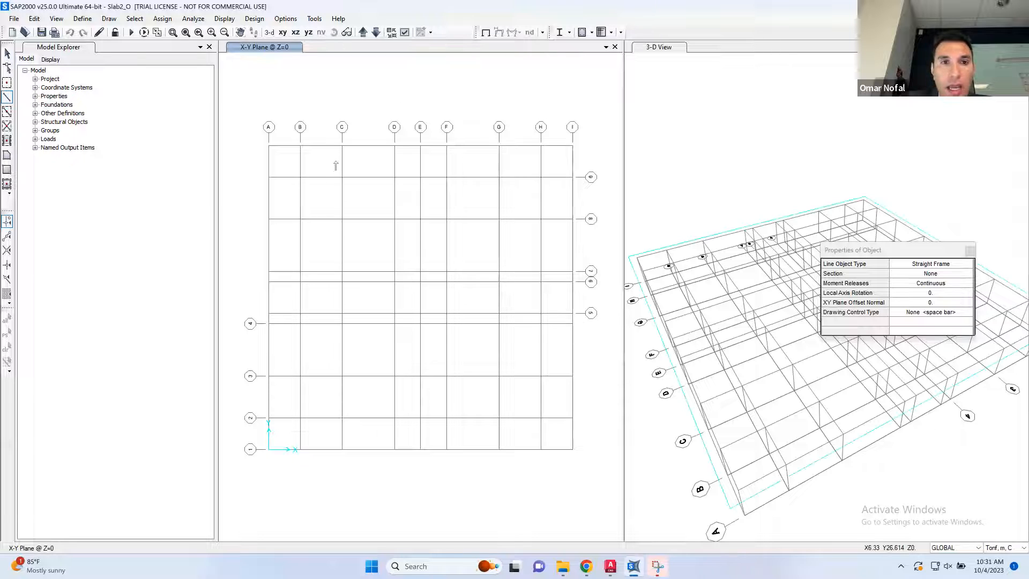
{"action": "left_click", "coordinate": [342, 177]}
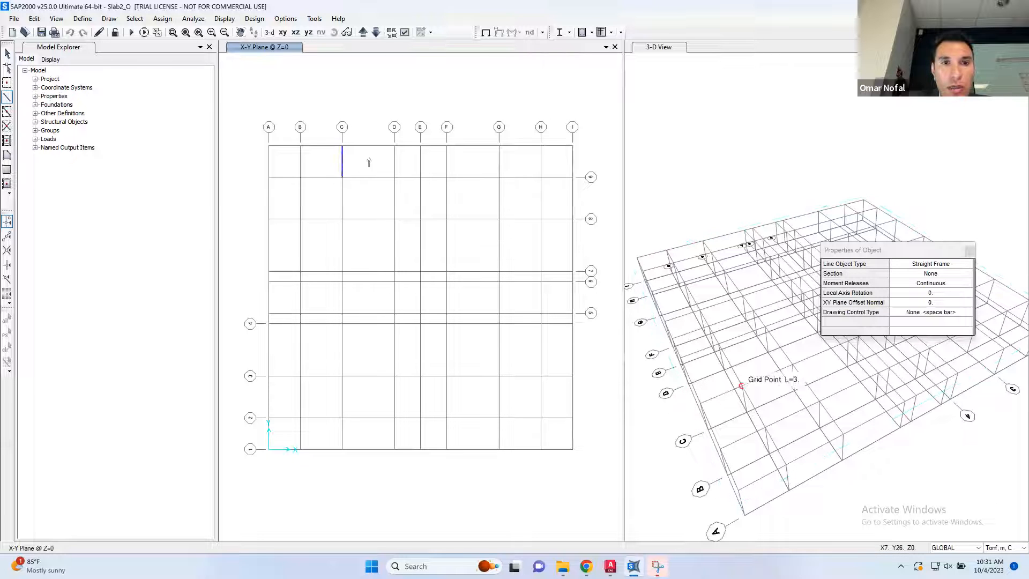
{"action": "right_click", "coordinate": [501, 146]}
{"action": "left_click", "coordinate": [499, 145]}
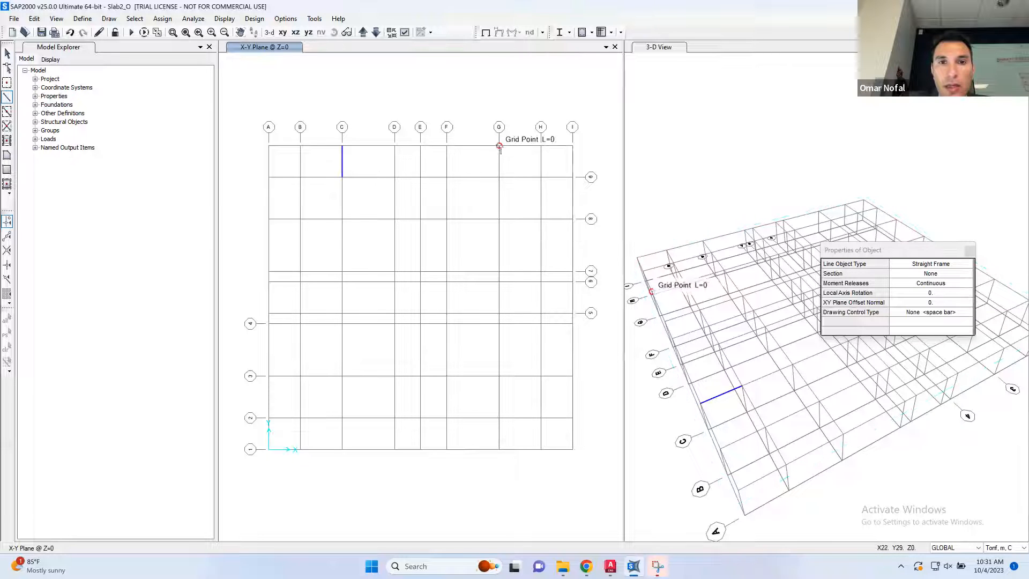
{"action": "left_click", "coordinate": [499, 177]}
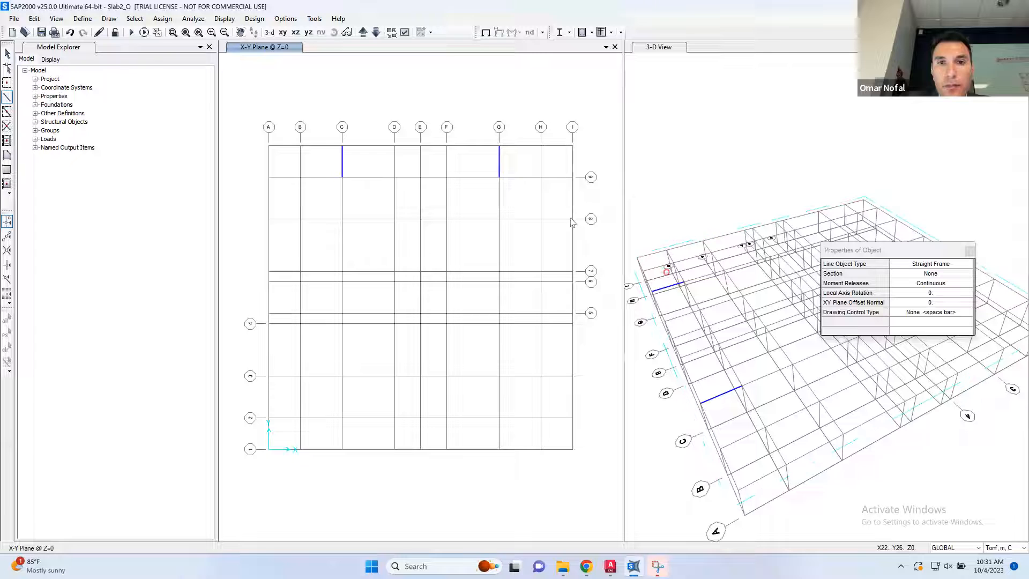
Draw straight frames between lines H and I on grid lines 8 and 3, and between lines 1 and 2 on grid lines G and C.
{"action": "left_click", "coordinate": [541, 219]}
{"action": "left_click", "coordinate": [572, 219]}
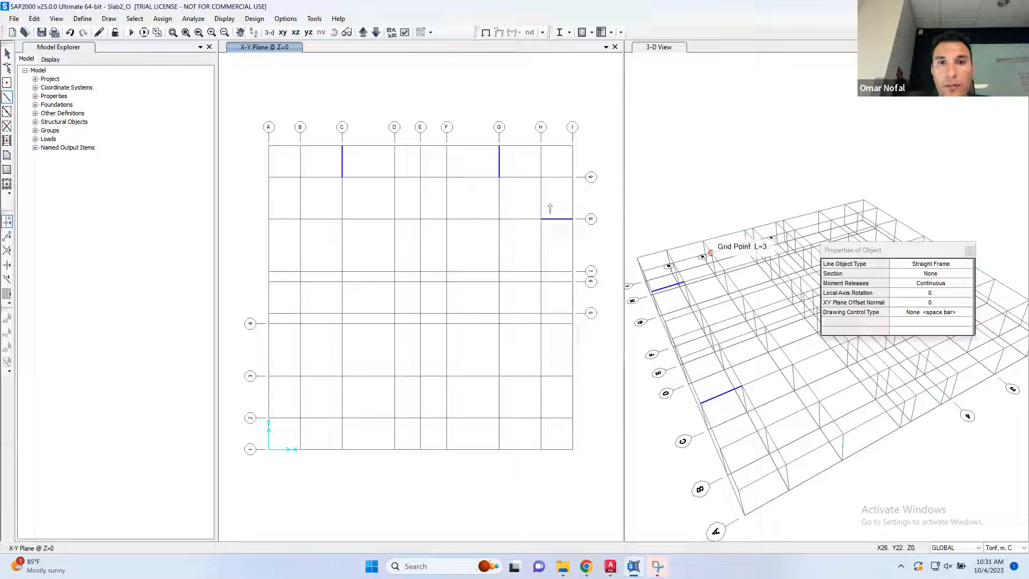
{"action": "left_click", "coordinate": [573, 376]}
{"action": "left_click", "coordinate": [541, 376]}
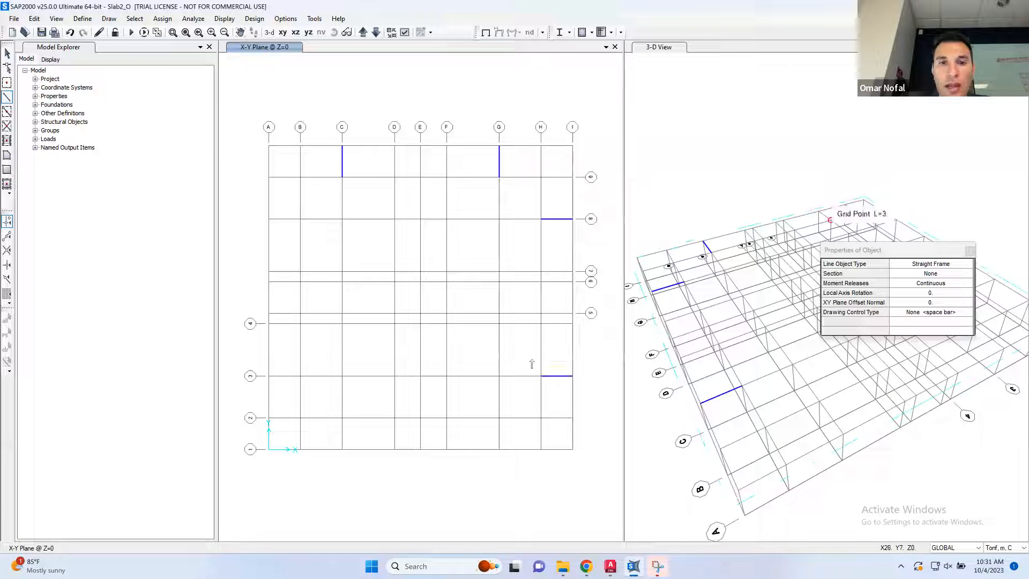
{"action": "left_click", "coordinate": [499, 450]}
{"action": "left_click", "coordinate": [499, 418]}
{"action": "left_click", "coordinate": [342, 449]}
{"action": "left_click", "coordinate": [342, 418]}
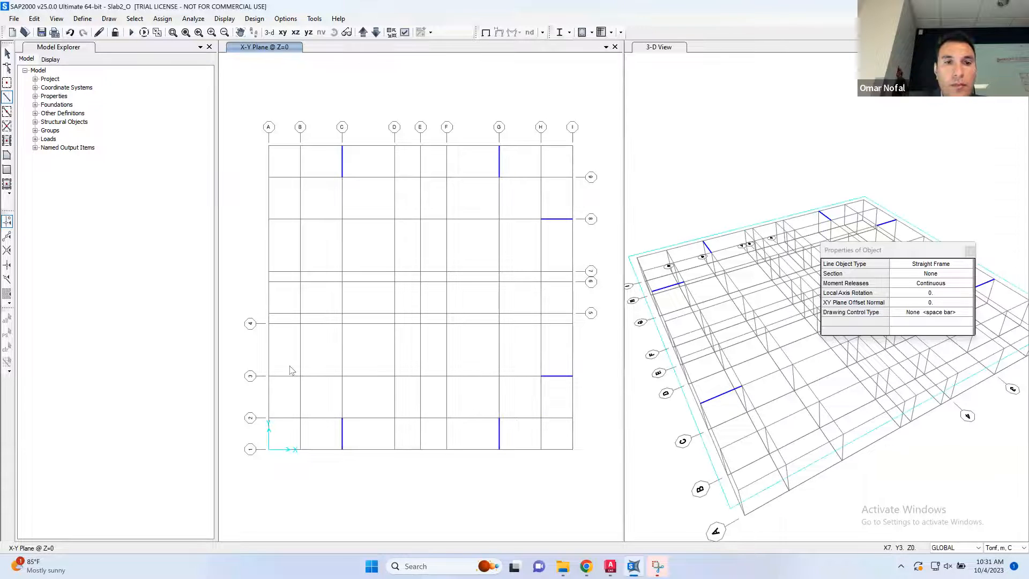
Draw straight frames between lines A and B on grid lines 3 and 8.
{"action": "left_click", "coordinate": [268, 375]}
{"action": "left_click", "coordinate": [300, 376]}
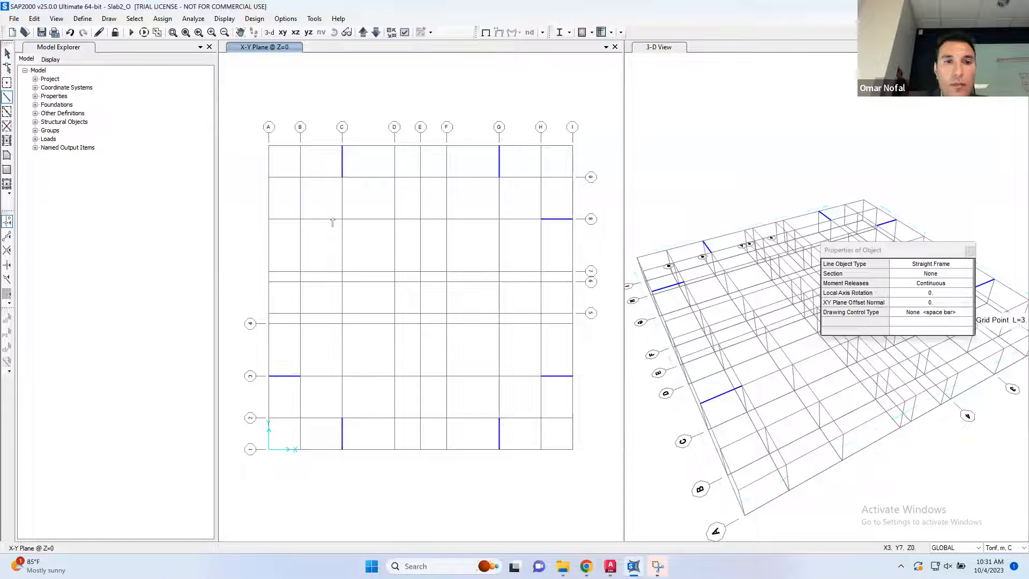
{"action": "left_click", "coordinate": [269, 219]}
{"action": "left_click", "coordinate": [300, 219]}
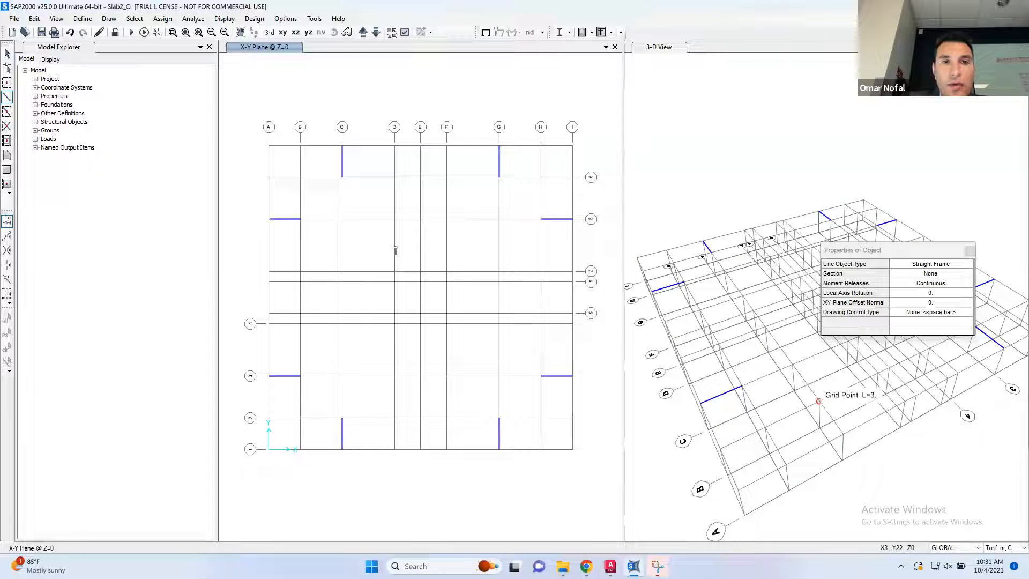
Draw the core walls as frames on lines D, E and F between grid lines 5 and 6, joined along line 6 from D to F.
{"action": "left_click", "coordinate": [394, 313]}
{"action": "left_click", "coordinate": [395, 282]}
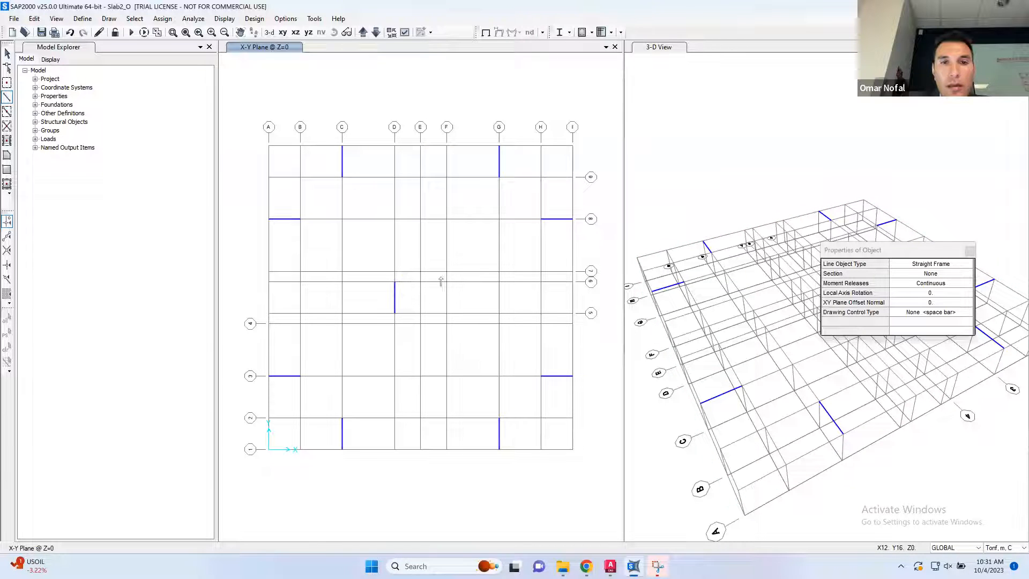
{"action": "left_click", "coordinate": [420, 281]}
{"action": "left_click", "coordinate": [446, 281]}
{"action": "left_click", "coordinate": [446, 313]}
{"action": "left_click", "coordinate": [421, 282]}
{"action": "left_click", "coordinate": [420, 314]}
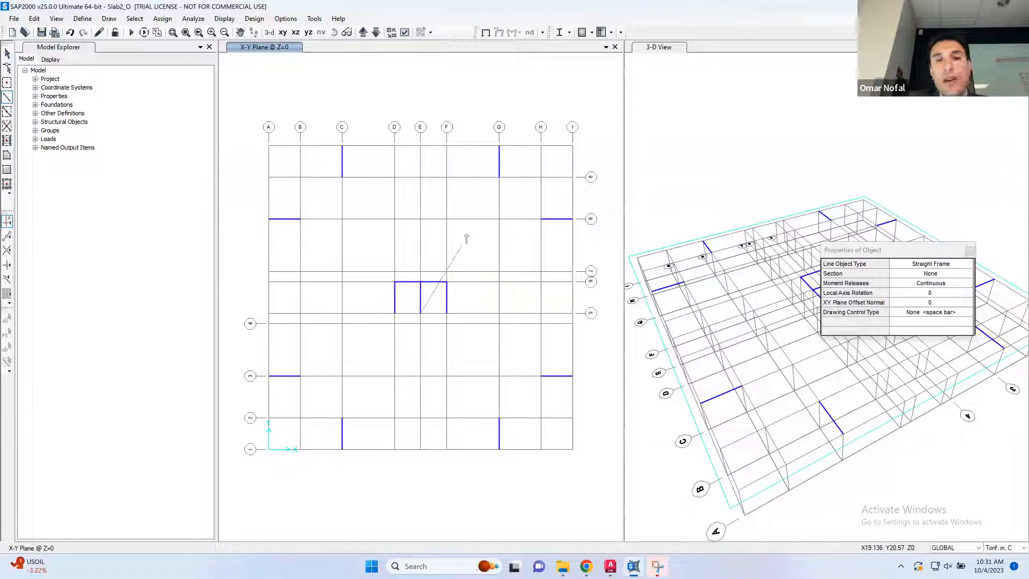
{"action": "key", "text": "Escape"}
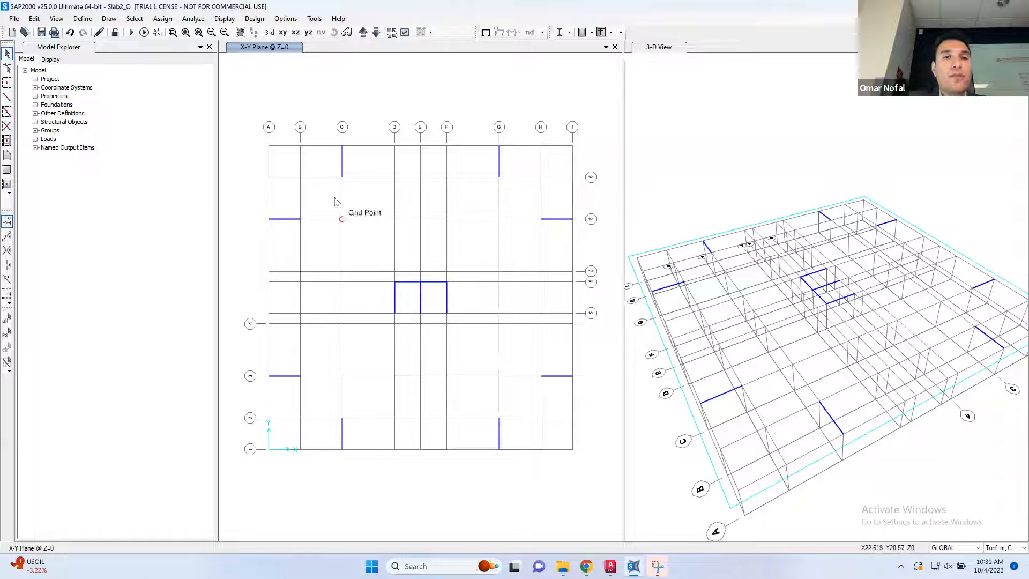
Extrude all the drawn frames into Wall 30 cm areas with dz -3 and number 1, deleting the source objects.
{"action": "left_click_drag", "start_coordinate": [596, 135], "coordinate": [253, 469]}
{"action": "left_click", "coordinate": [34, 18]}
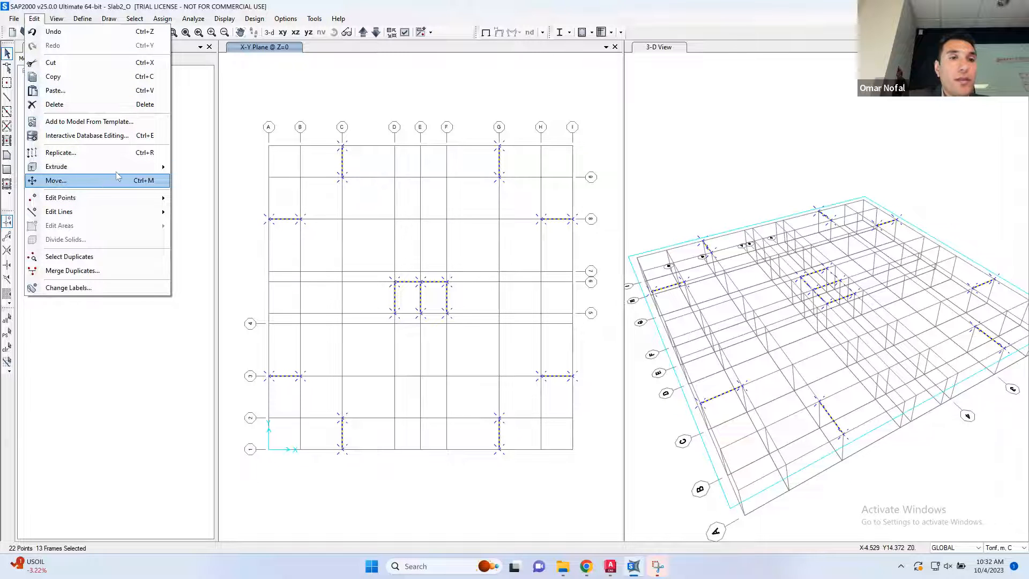
{"action": "mouse_move", "coordinate": [116, 166]}
{"action": "left_click", "coordinate": [228, 182]}
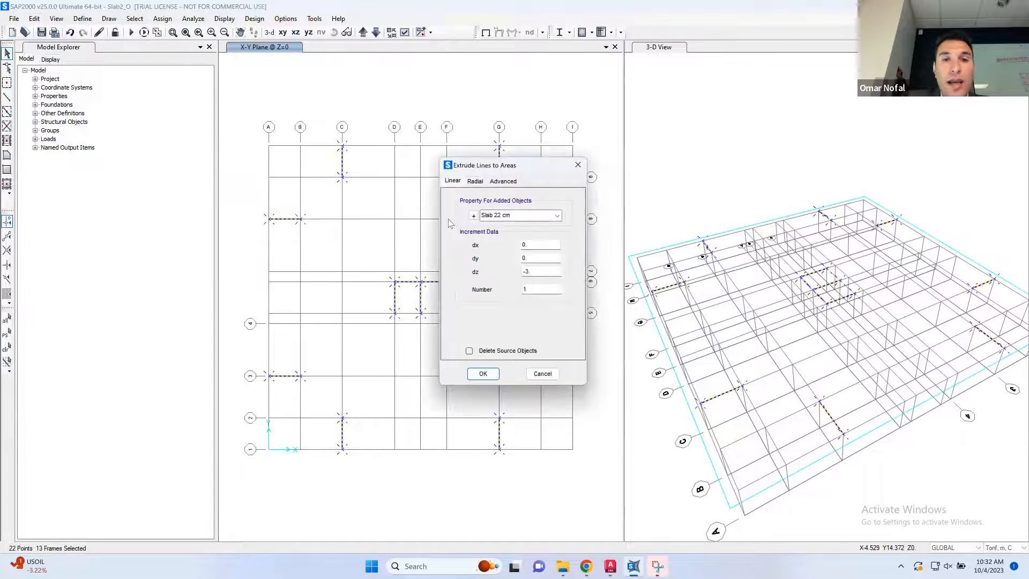
{"action": "left_click", "coordinate": [537, 219]}
{"action": "left_click", "coordinate": [558, 217]}
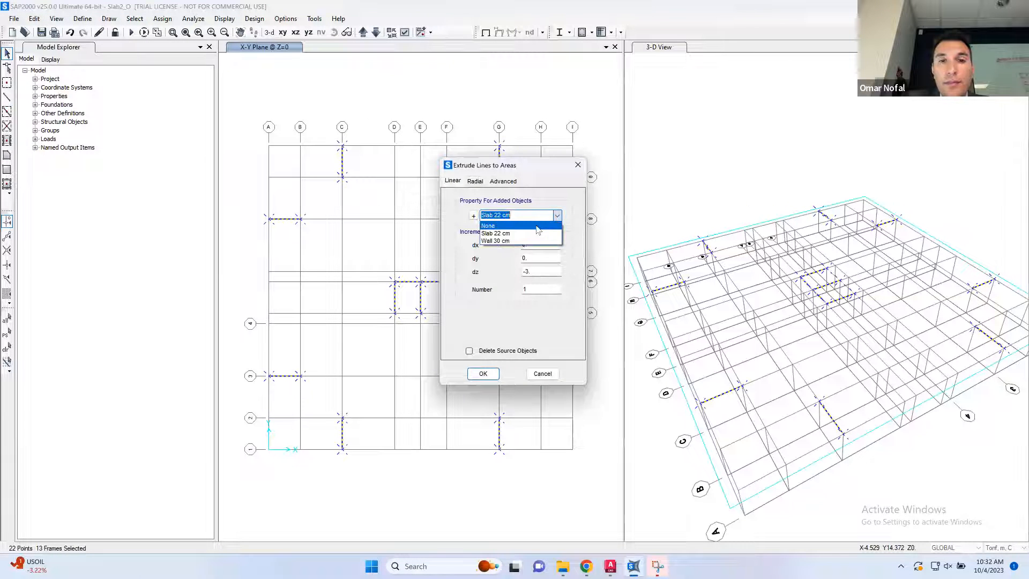
{"action": "left_click", "coordinate": [536, 247]}
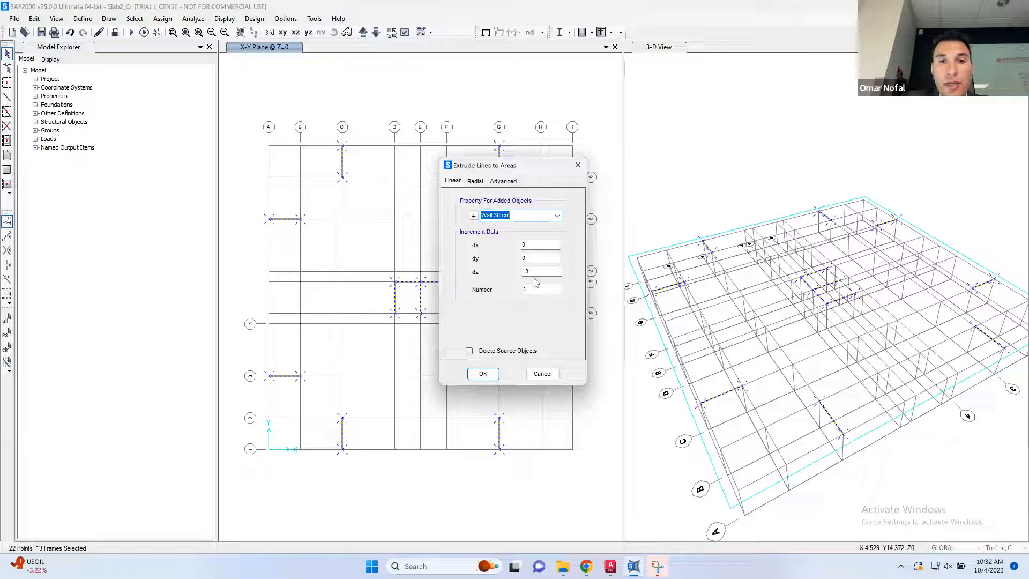
{"action": "left_click", "coordinate": [470, 351]}
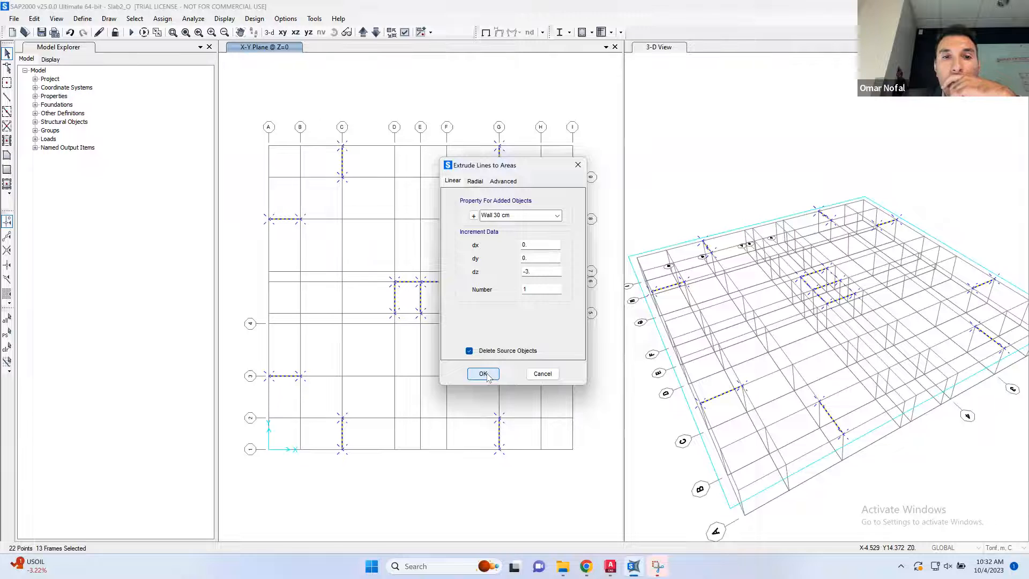
{"action": "left_click", "coordinate": [483, 374]}
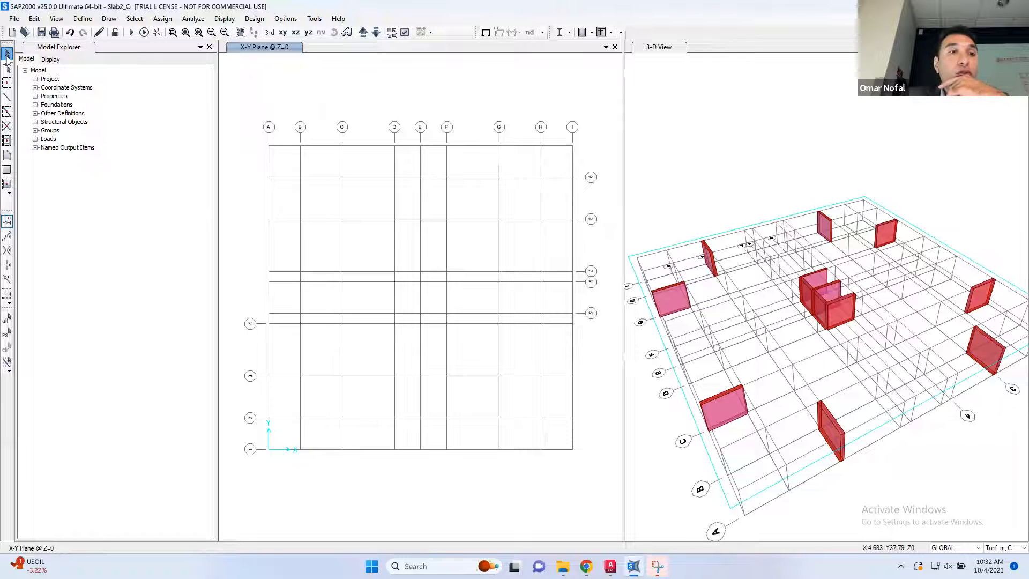
Place special joints around the slab perimeter at lines A, D, F and I on both horizontal edges, and on lines A and I at grid lines 4 and 7.
{"action": "left_click", "coordinate": [7, 83]}
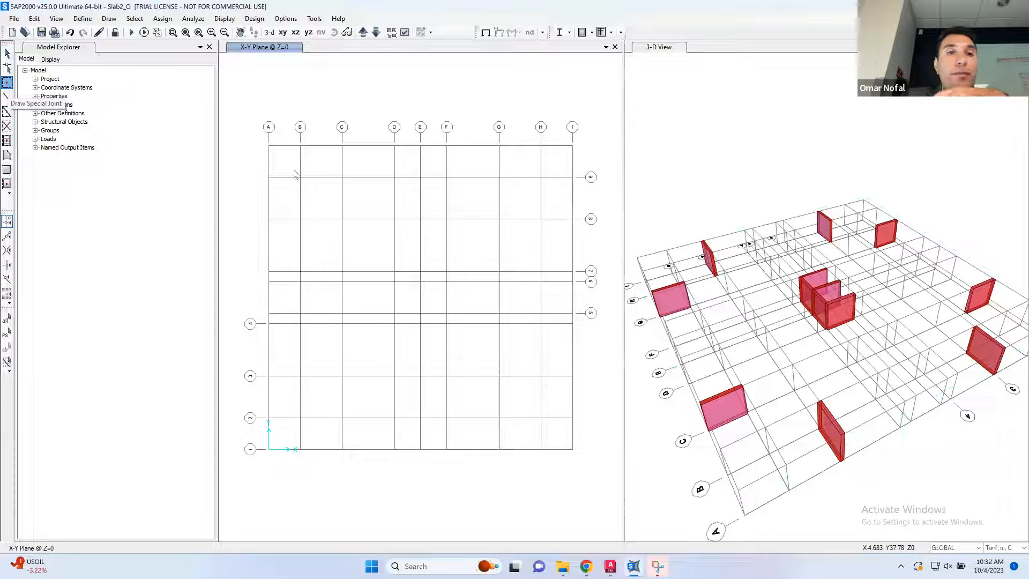
{"action": "left_click", "coordinate": [394, 145]}
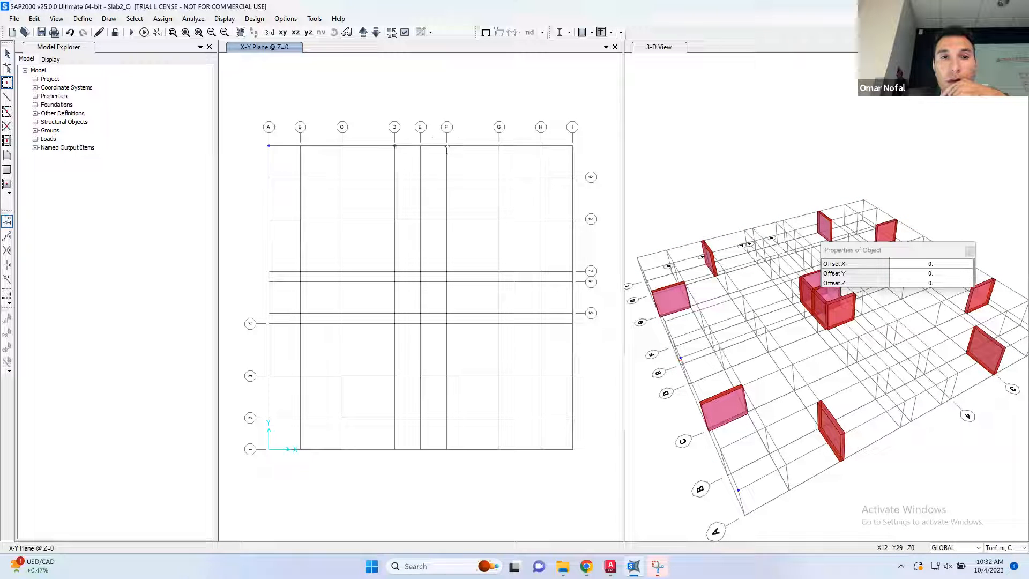
{"action": "left_click", "coordinate": [499, 145]}
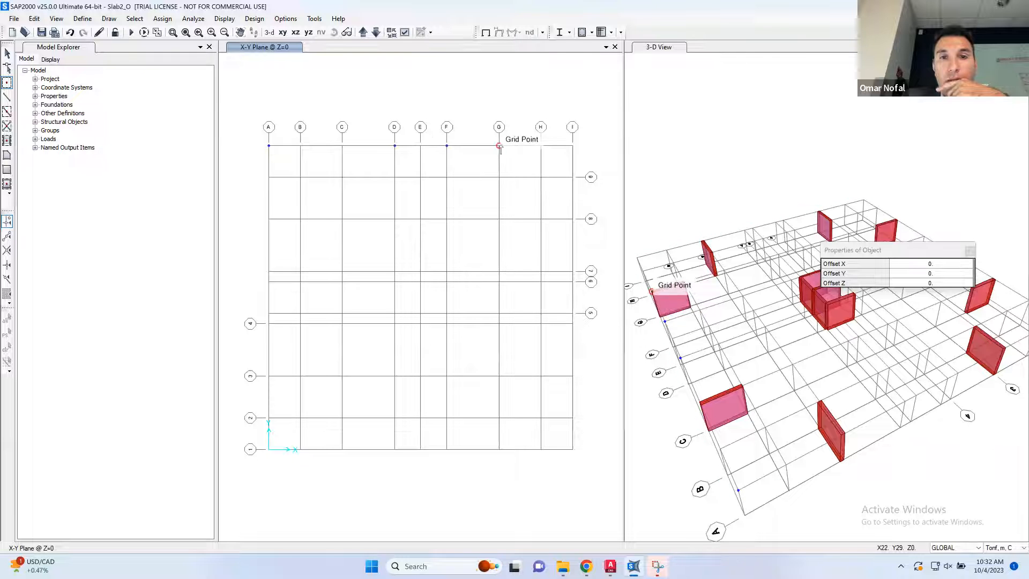
{"action": "left_click", "coordinate": [572, 146]}
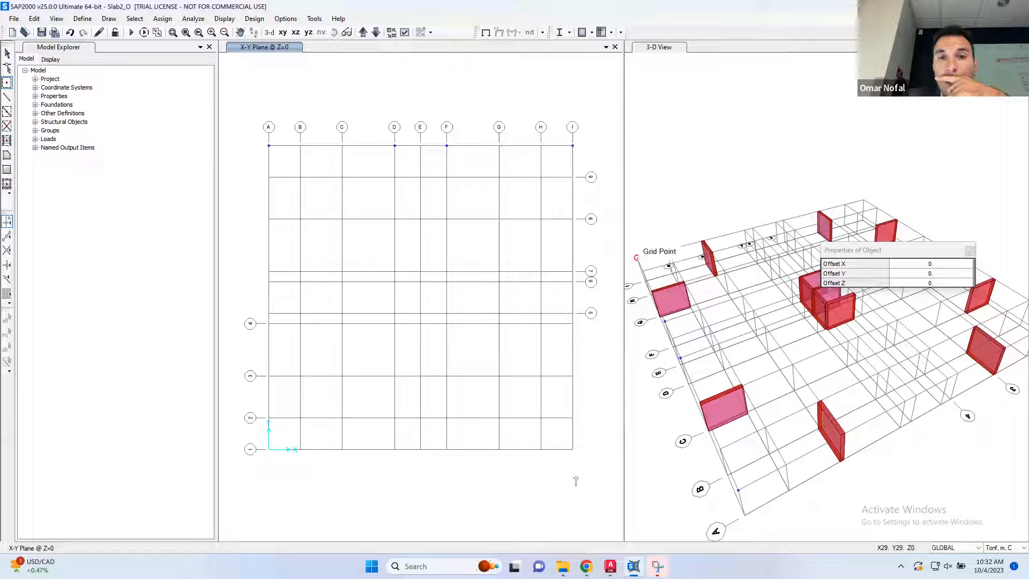
{"action": "left_click", "coordinate": [269, 450]}
{"action": "left_click", "coordinate": [395, 449]}
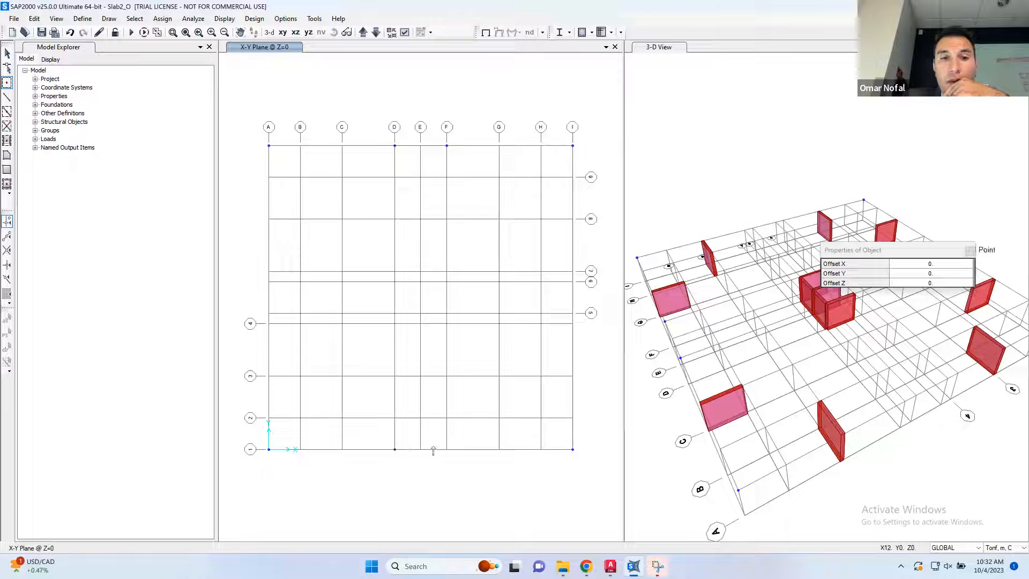
{"action": "left_click", "coordinate": [268, 272]}
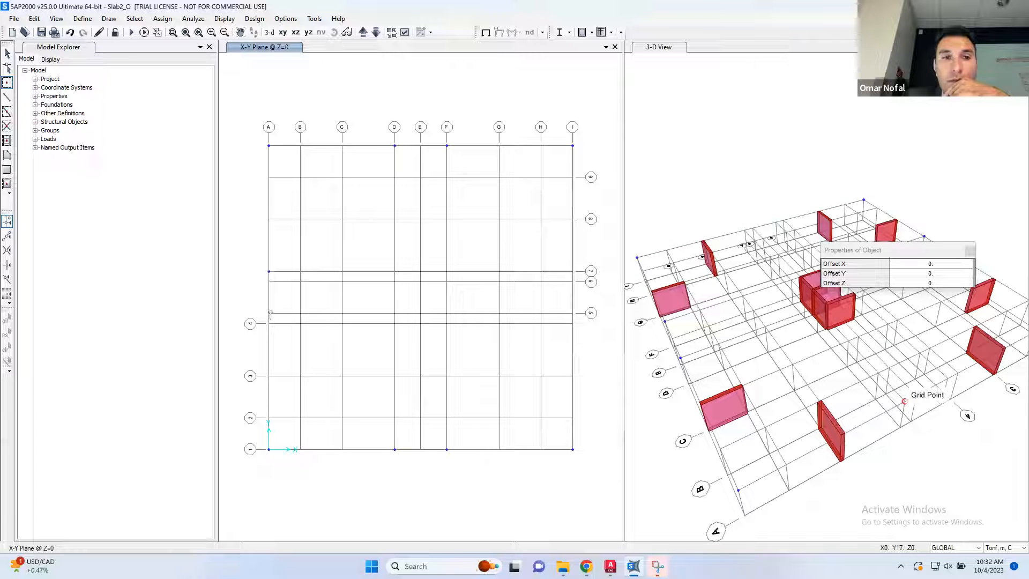
{"action": "left_click", "coordinate": [572, 271]}
{"action": "left_click", "coordinate": [572, 323]}
Place the interior column joints at C, D, F and G on grid lines 8 and 3, and at C and G on lines 7 and 4.
{"action": "left_click", "coordinate": [342, 218]}
{"action": "left_click", "coordinate": [445, 218]}
{"action": "left_click", "coordinate": [499, 219]}
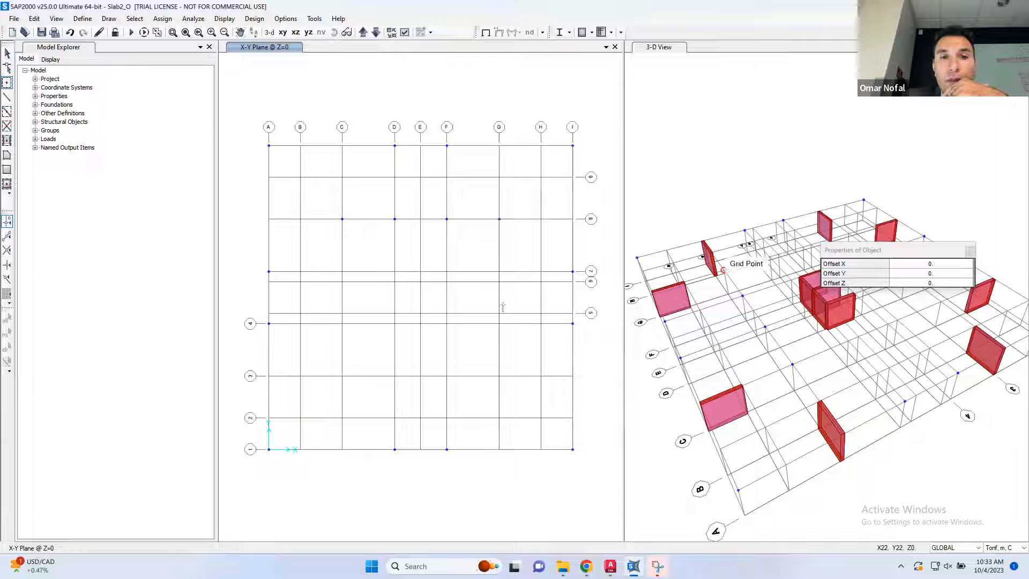
{"action": "left_click", "coordinate": [499, 271]}
{"action": "left_click", "coordinate": [499, 324]}
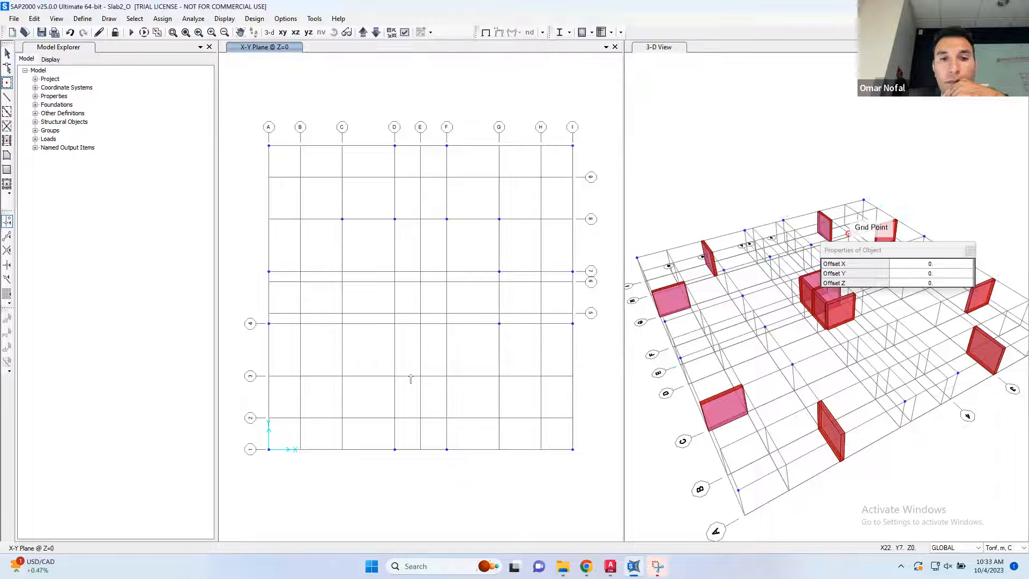
{"action": "left_click", "coordinate": [394, 375]}
{"action": "left_click", "coordinate": [342, 375]}
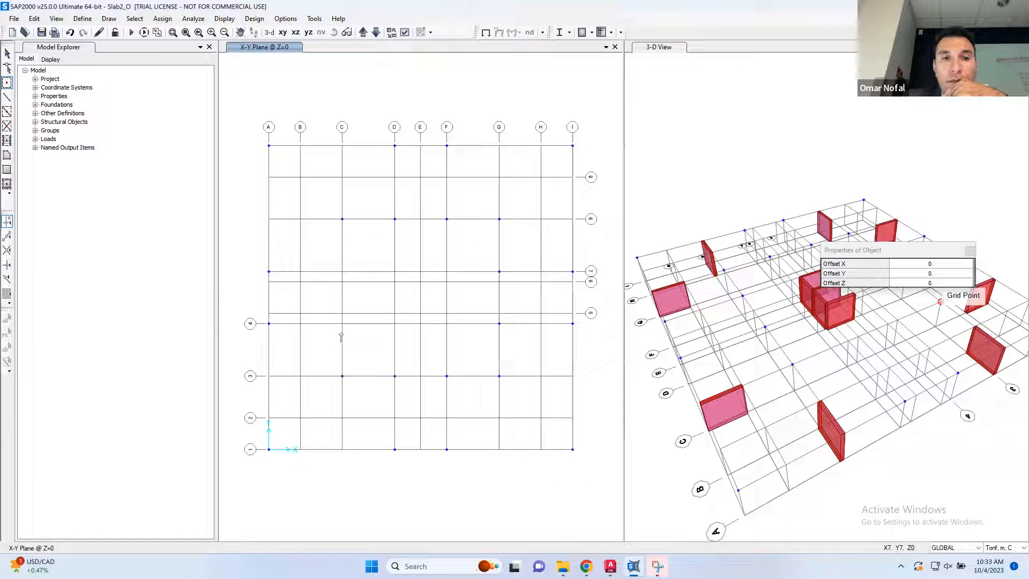
{"action": "left_click", "coordinate": [342, 323]}
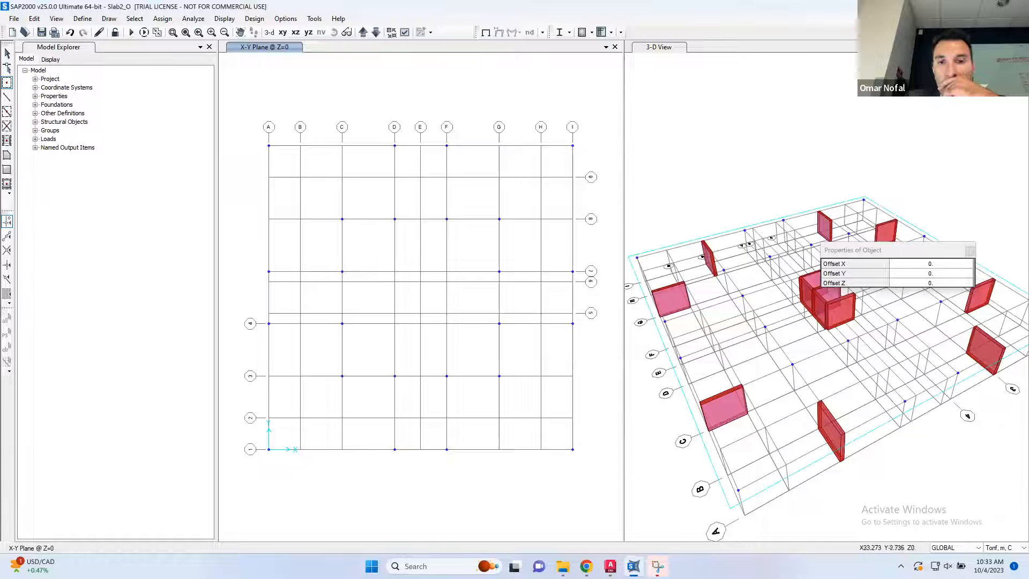
Check the column positions against the Flat slab(2) plan in AutoCAD, return to SAP2000 and end the joint drawing.
{"action": "left_click", "coordinate": [611, 566]}
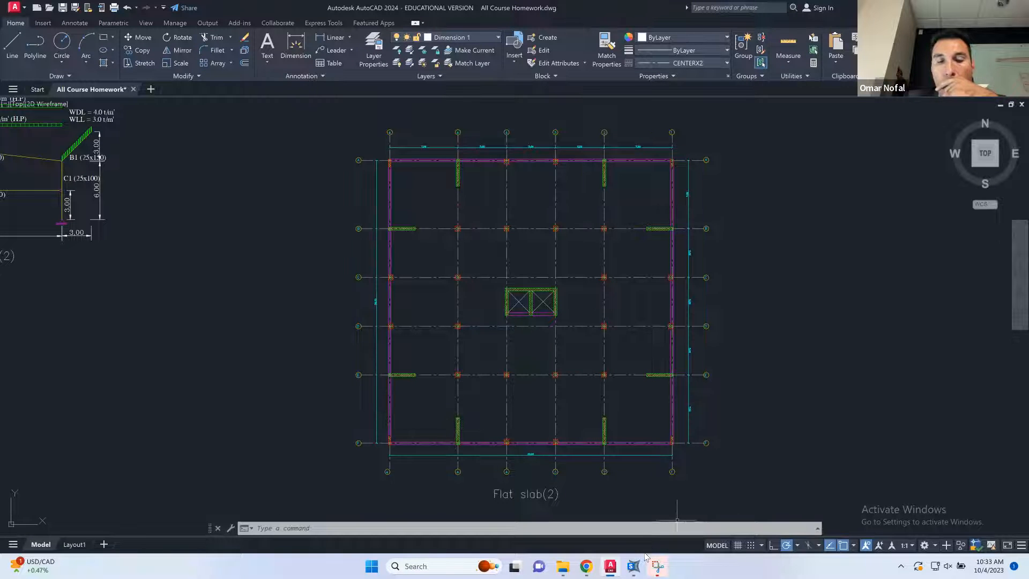
{"action": "mouse_move", "coordinate": [634, 567]}
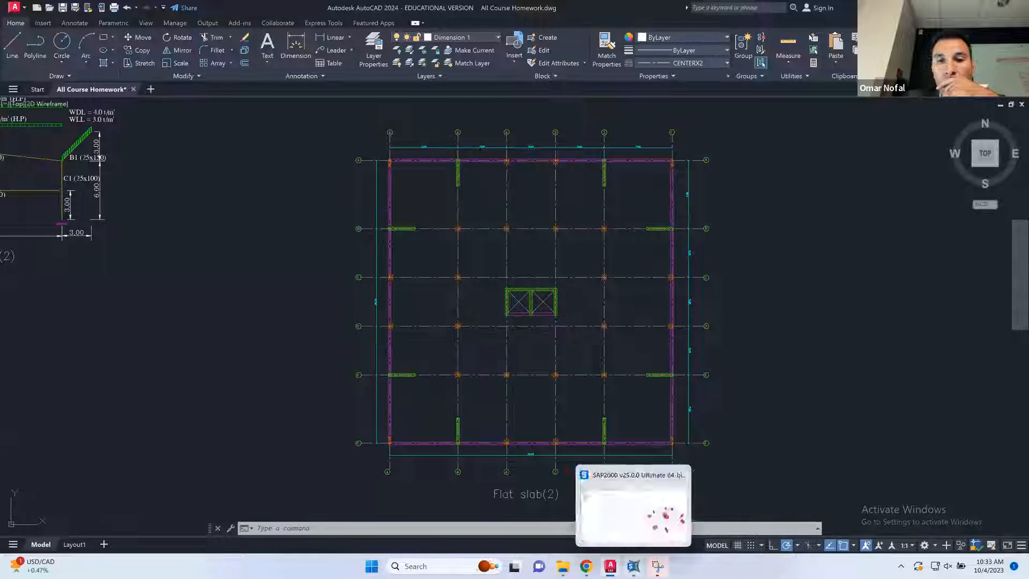
{"action": "left_click", "coordinate": [633, 567]}
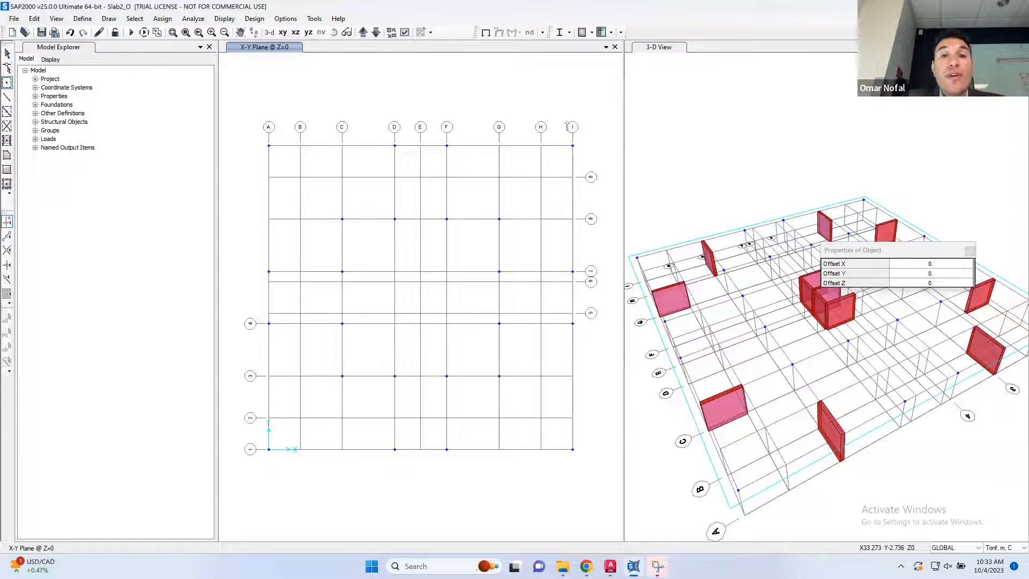
{"action": "key", "text": "Escape"}
Select only the column joints along the slab's upper edge at A, D, F and I, and on grid line 8 at C, D, F and G.
{"action": "left_click_drag", "start_coordinate": [594, 113], "coordinate": [238, 468]}
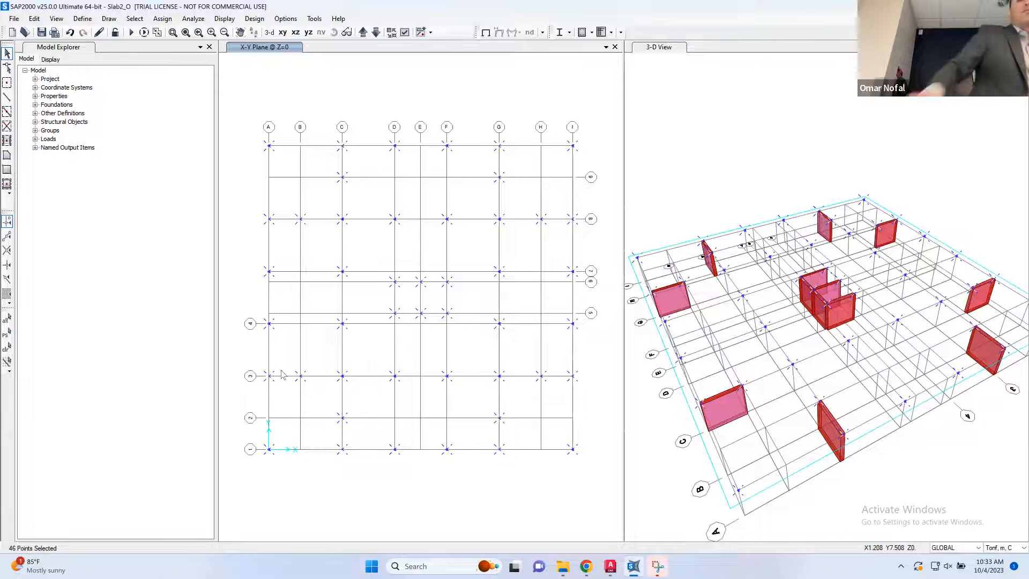
{"action": "key", "text": "ctrl+q"}
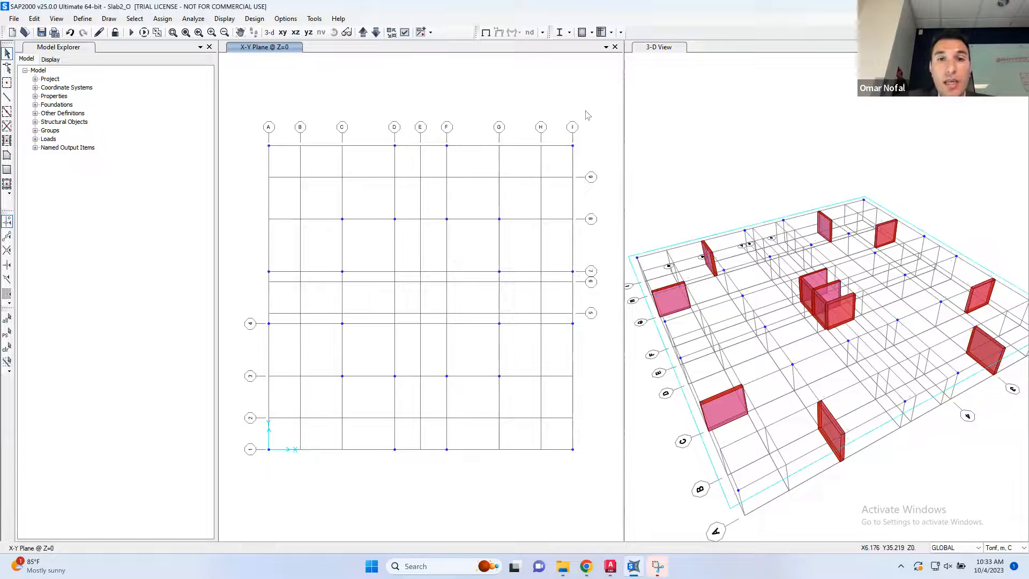
{"action": "left_click_drag", "start_coordinate": [528, 129], "coordinate": [563, 190]}
{"action": "left_click_drag", "start_coordinate": [472, 130], "coordinate": [385, 169]}
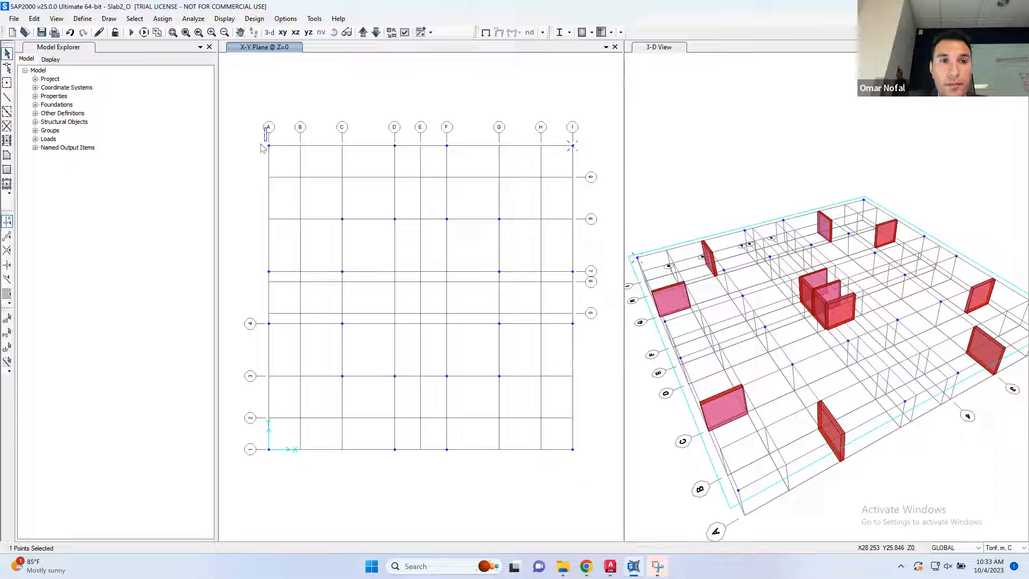
{"action": "left_click_drag", "start_coordinate": [518, 205], "coordinate": [337, 230]}
{"action": "left_click_drag", "start_coordinate": [515, 188], "coordinate": [330, 244]}
{"action": "left_click_drag", "start_coordinate": [322, 203], "coordinate": [318, 405]}
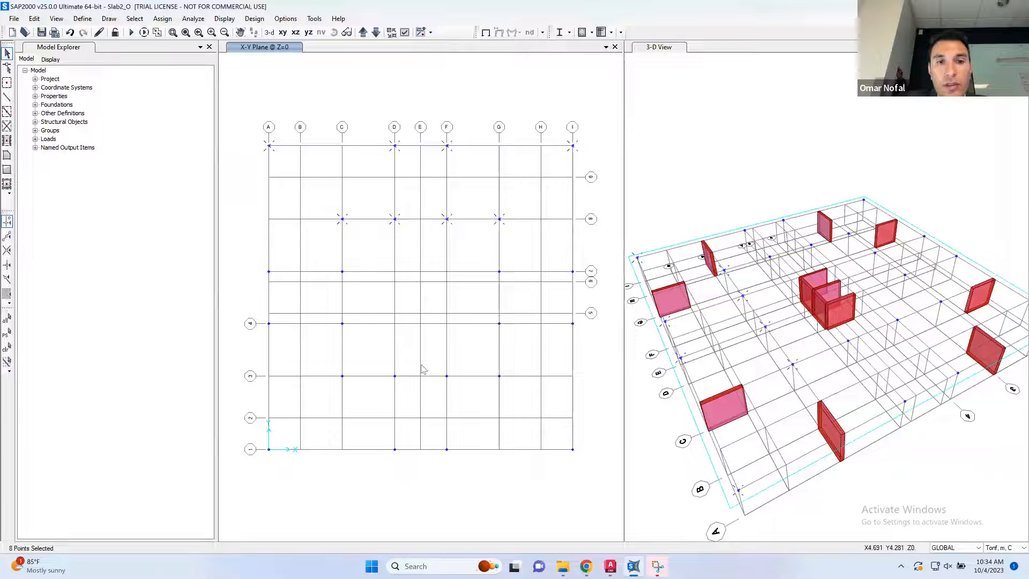
Add to the selection the interior joints on grid line 3 and the joints on lines C, G and I at grid lines 4 and 7.
{"action": "left_click_drag", "start_coordinate": [522, 357], "coordinate": [388, 388]}
{"action": "left_click_drag", "start_coordinate": [508, 270], "coordinate": [484, 340]}
{"action": "left_click_drag", "start_coordinate": [600, 258], "coordinate": [556, 338]}
{"action": "left_click_drag", "start_coordinate": [289, 257], "coordinate": [242, 355]}
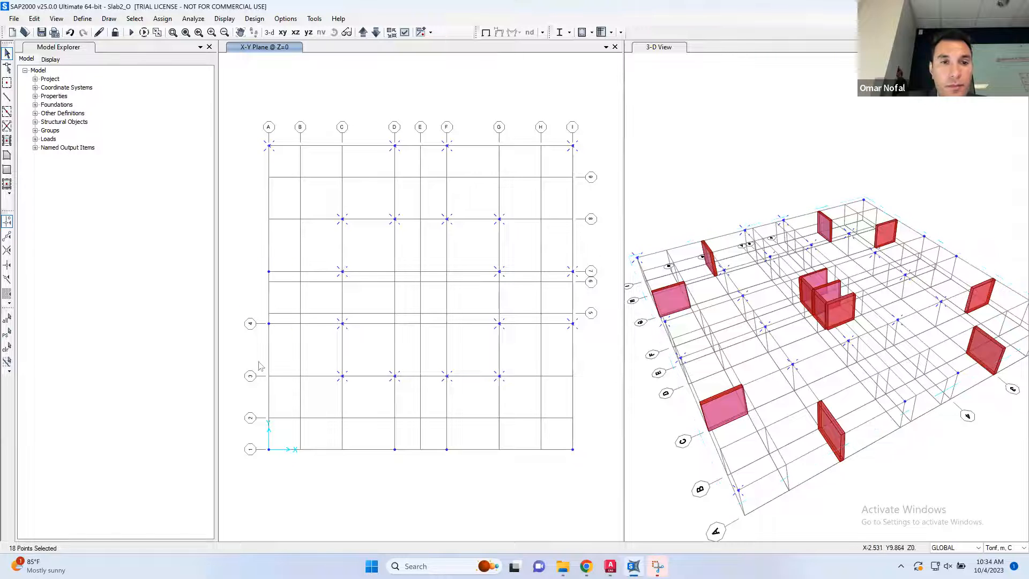
Add to the selection the joints on grid line 1 at A, D, F and I, and those on line A at grid lines 4 and 7.
{"action": "left_click_drag", "start_coordinate": [280, 430], "coordinate": [258, 459]}
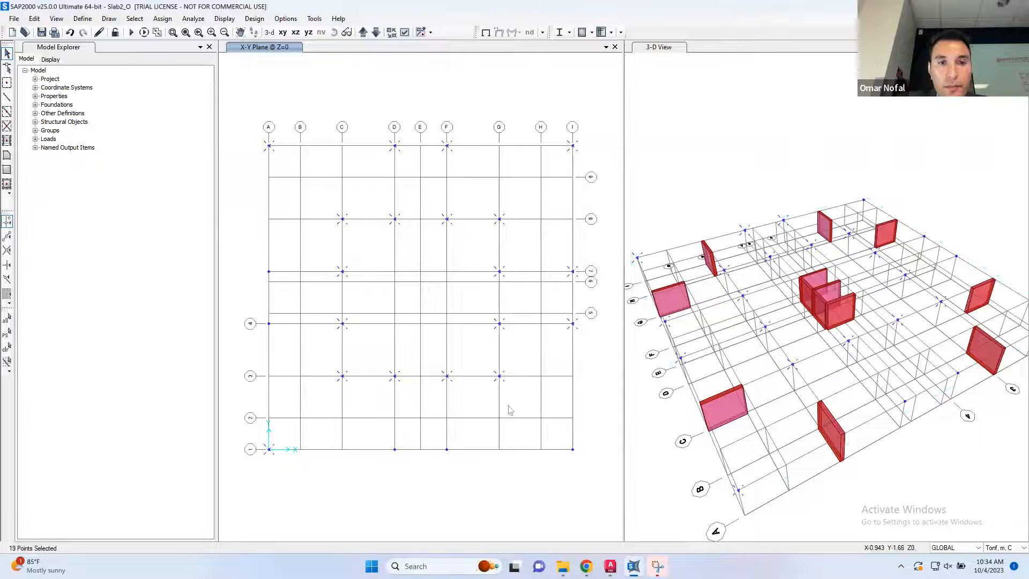
{"action": "left_click_drag", "start_coordinate": [452, 440], "coordinate": [379, 459]}
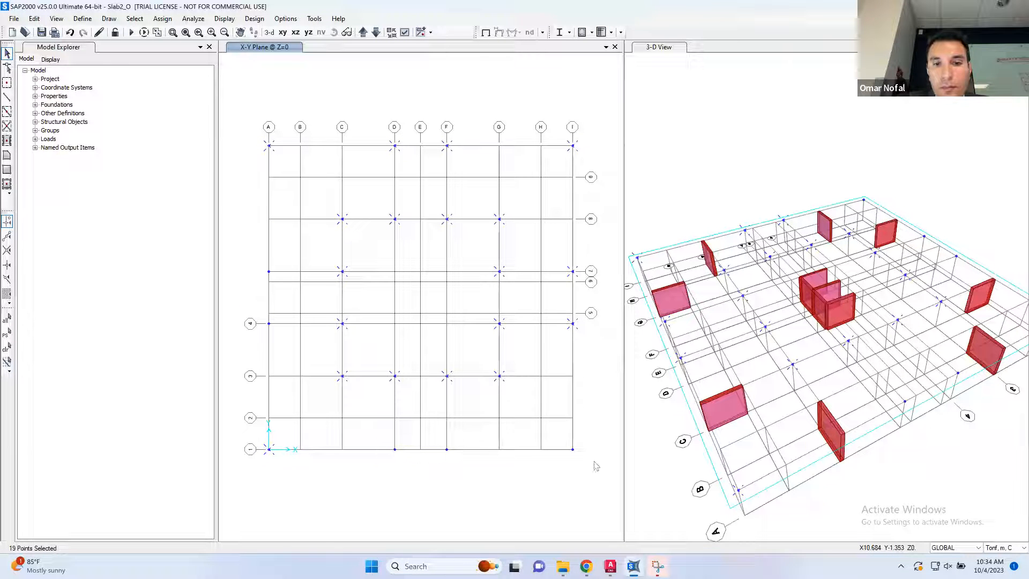
{"action": "left_click_drag", "start_coordinate": [571, 453], "coordinate": [565, 464]}
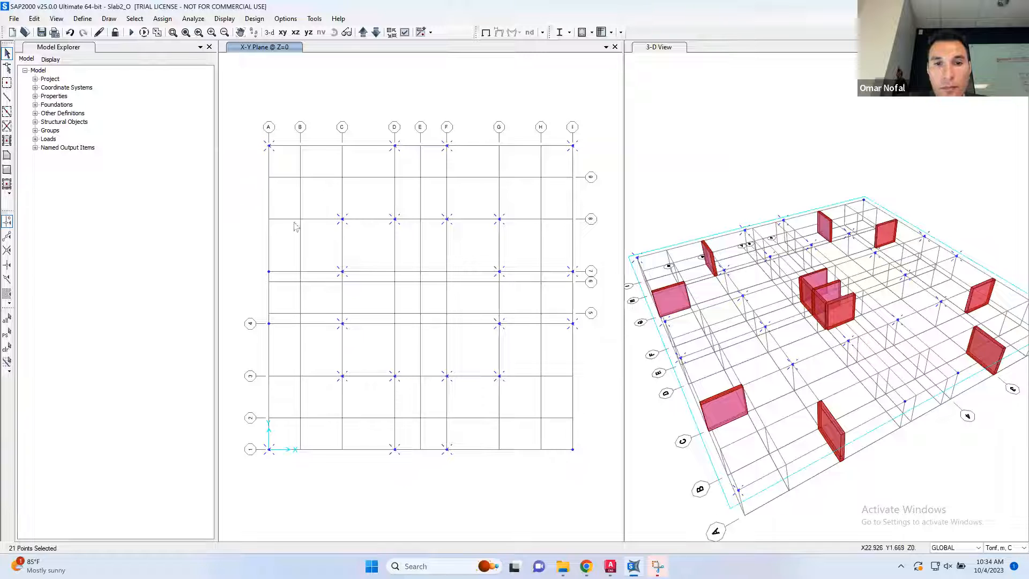
{"action": "left_click_drag", "start_coordinate": [277, 254], "coordinate": [262, 329]}
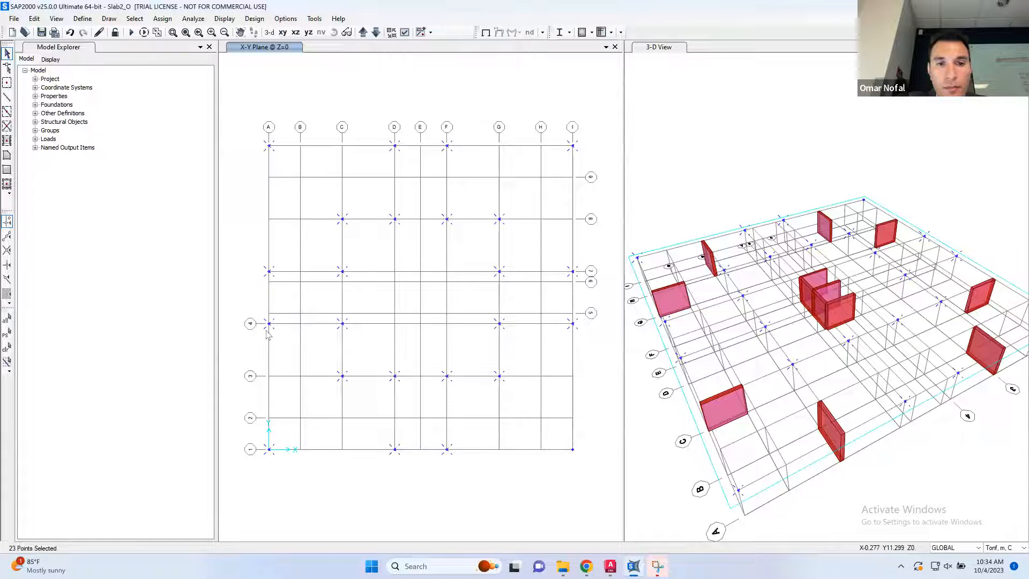
{"action": "left_click", "coordinate": [572, 450]}
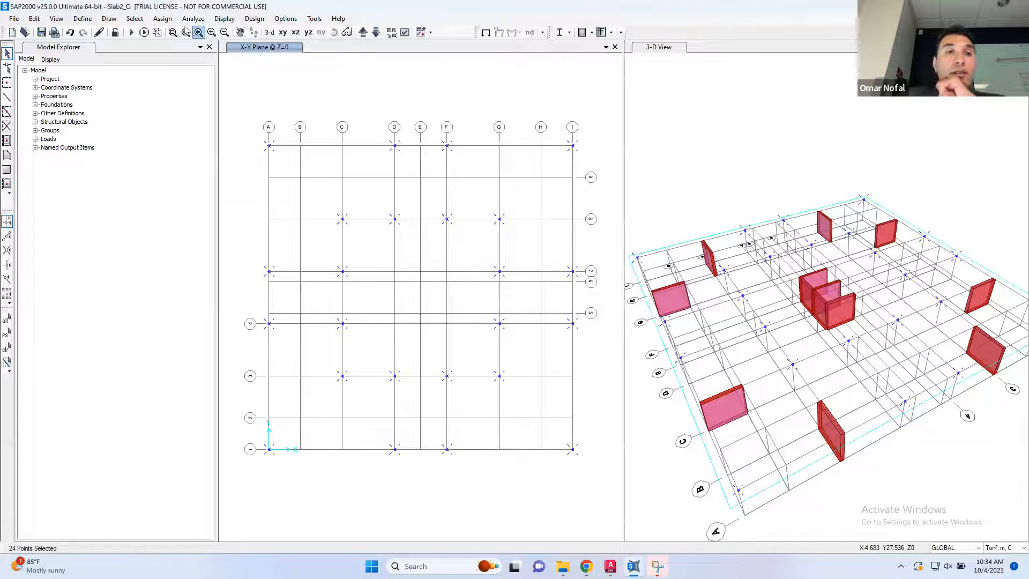
Extrude the selected points into C1 50x50 cm column lines with dz -3 and number 1.
{"action": "left_click", "coordinate": [35, 19]}
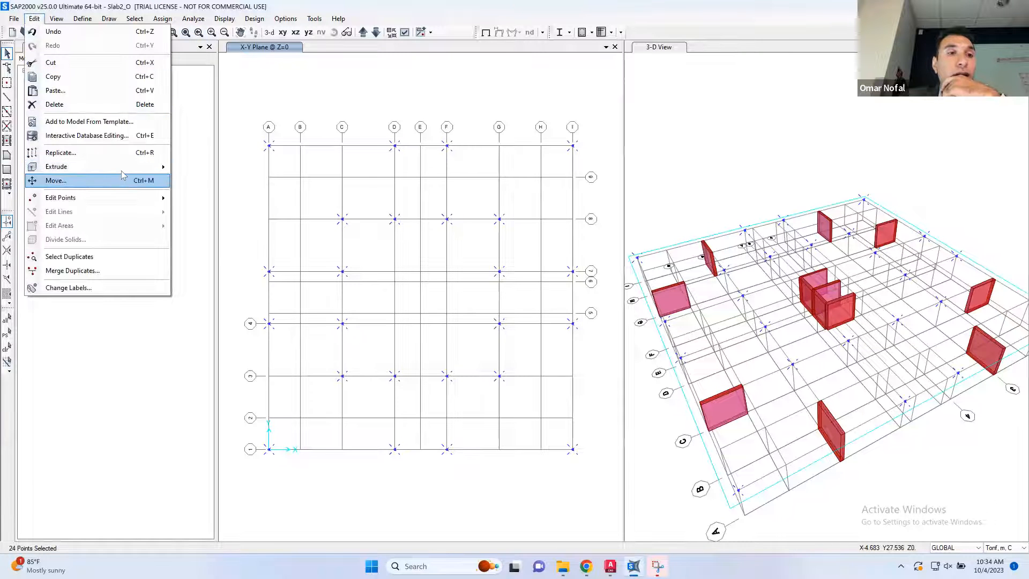
{"action": "mouse_move", "coordinate": [124, 167]}
{"action": "left_click", "coordinate": [205, 169]}
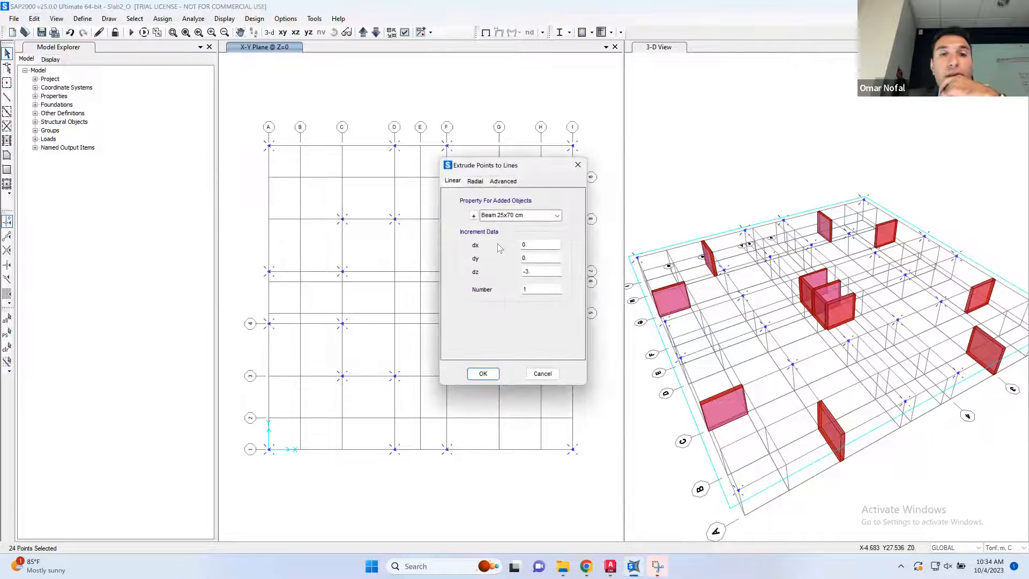
{"action": "left_click", "coordinate": [557, 216]}
{"action": "left_click", "coordinate": [530, 242]}
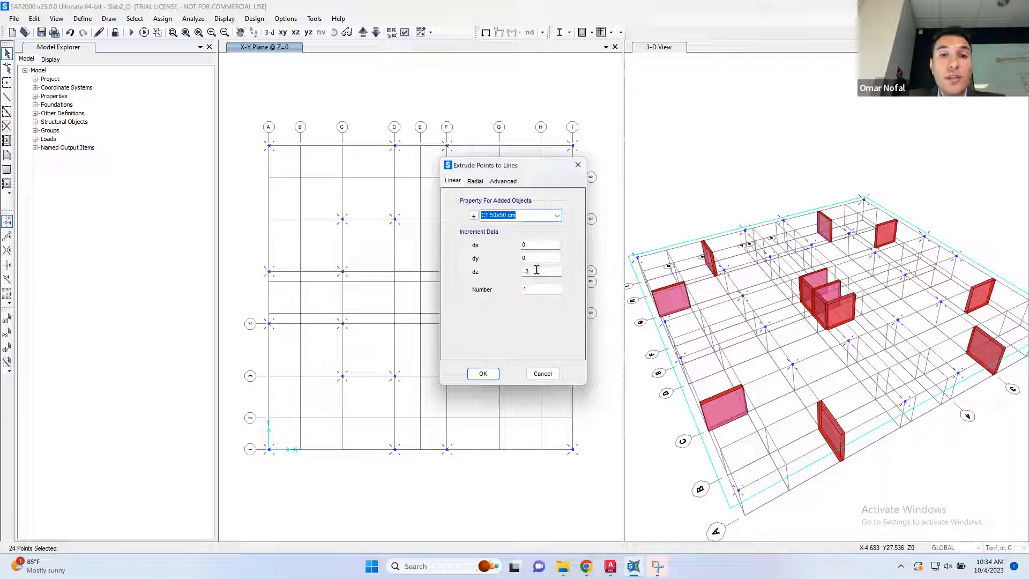
{"action": "left_click", "coordinate": [492, 376]}
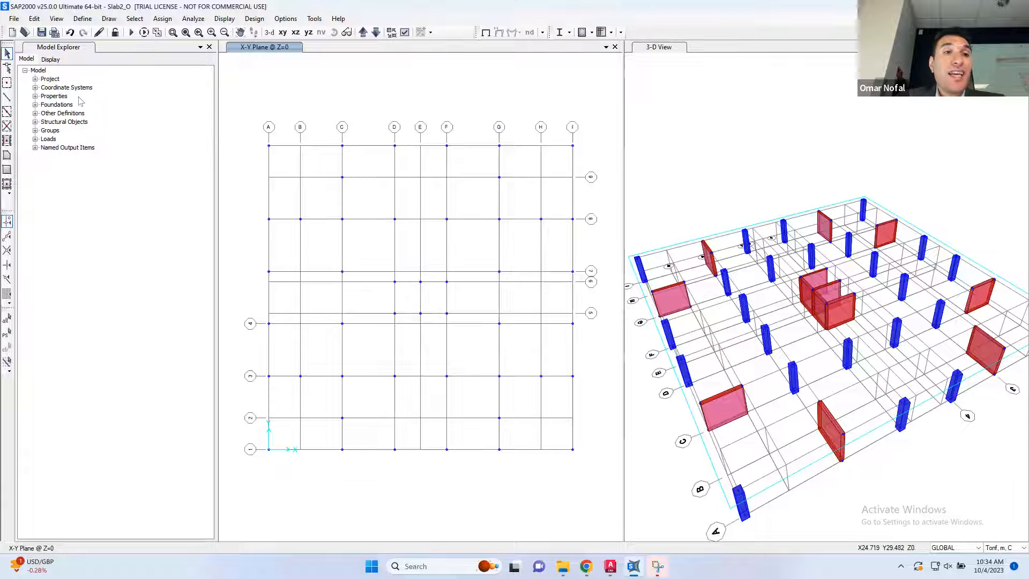
Draw straight frames with section Beam 25x70 cm and continuous moment releases along all four edges of the slab perimeter.
{"action": "left_click", "coordinate": [7, 97]}
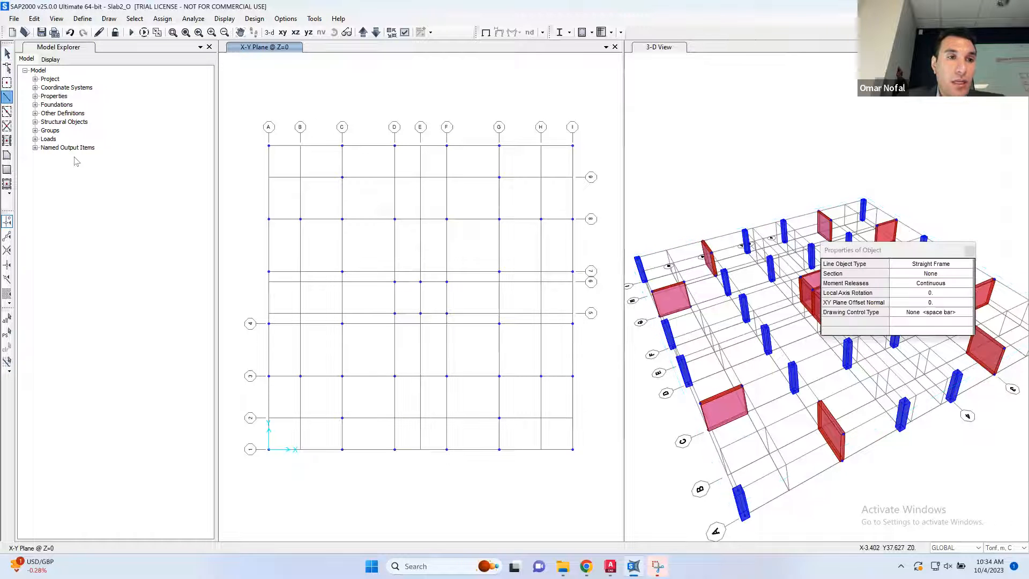
{"action": "left_click", "coordinate": [964, 274]}
{"action": "left_click", "coordinate": [968, 275]}
{"action": "left_click", "coordinate": [922, 285]}
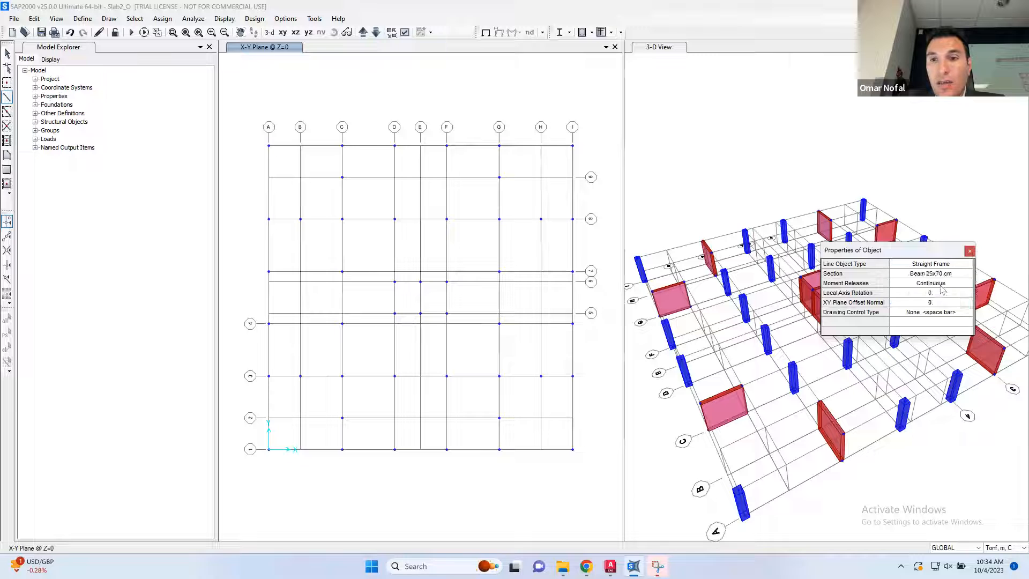
{"action": "left_click", "coordinate": [959, 283]}
{"action": "left_click", "coordinate": [966, 275]}
{"action": "left_click", "coordinate": [968, 275]}
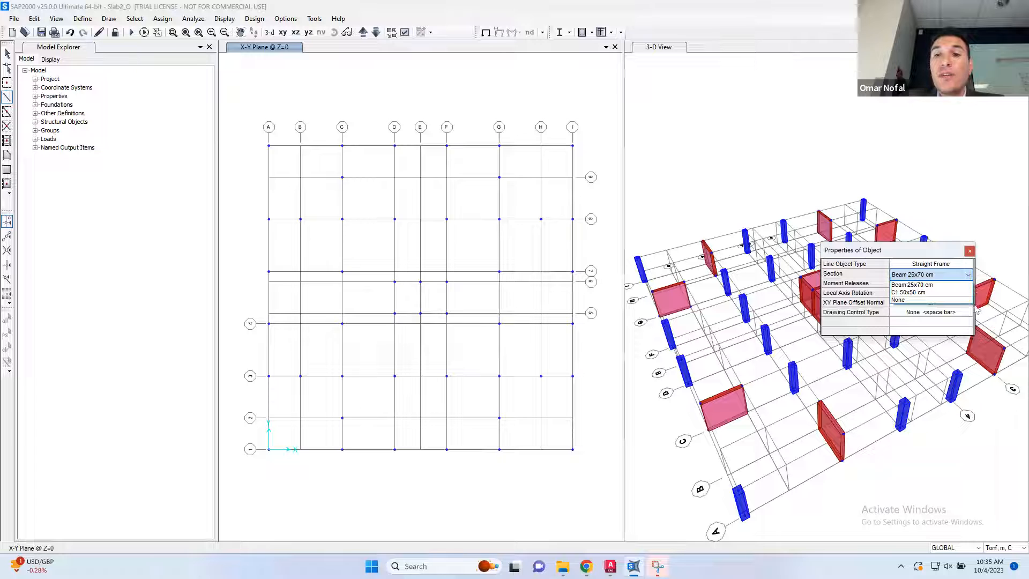
{"action": "left_click", "coordinate": [946, 285]}
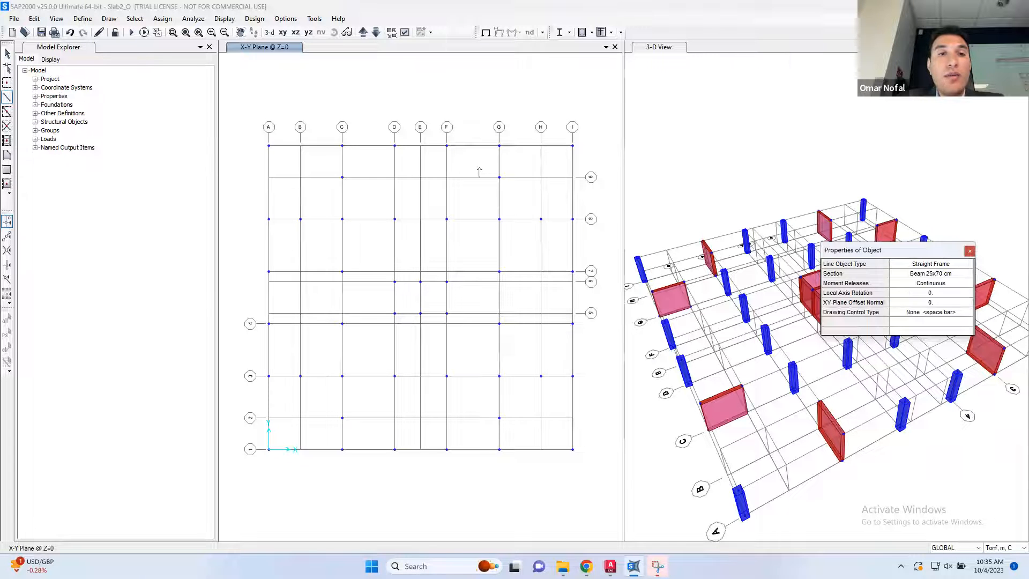
{"action": "left_click", "coordinate": [268, 146]}
{"action": "double_click", "coordinate": [573, 146]}
{"action": "left_click", "coordinate": [572, 449]}
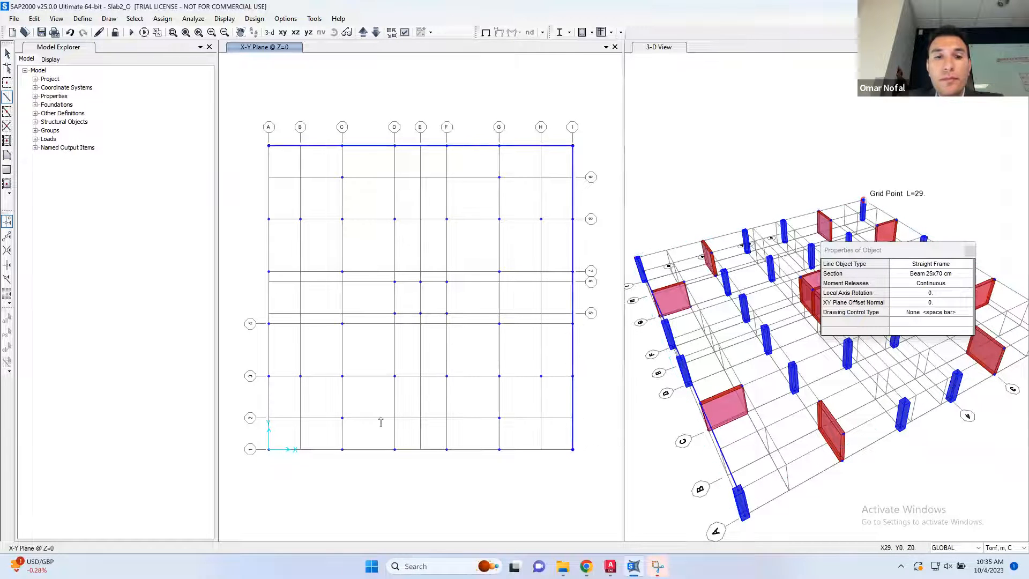
{"action": "left_click", "coordinate": [269, 449]}
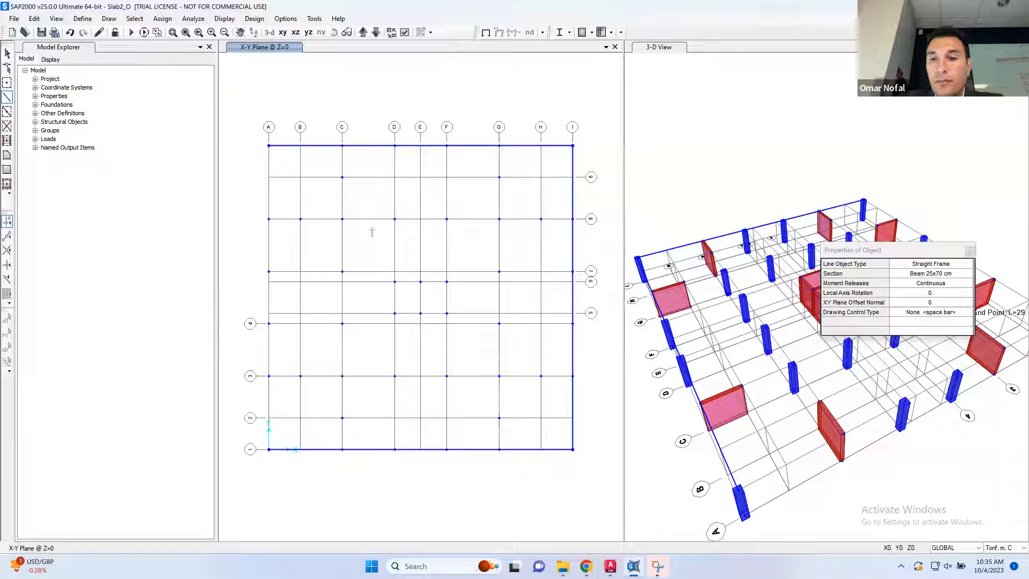
{"action": "left_click", "coordinate": [269, 146]}
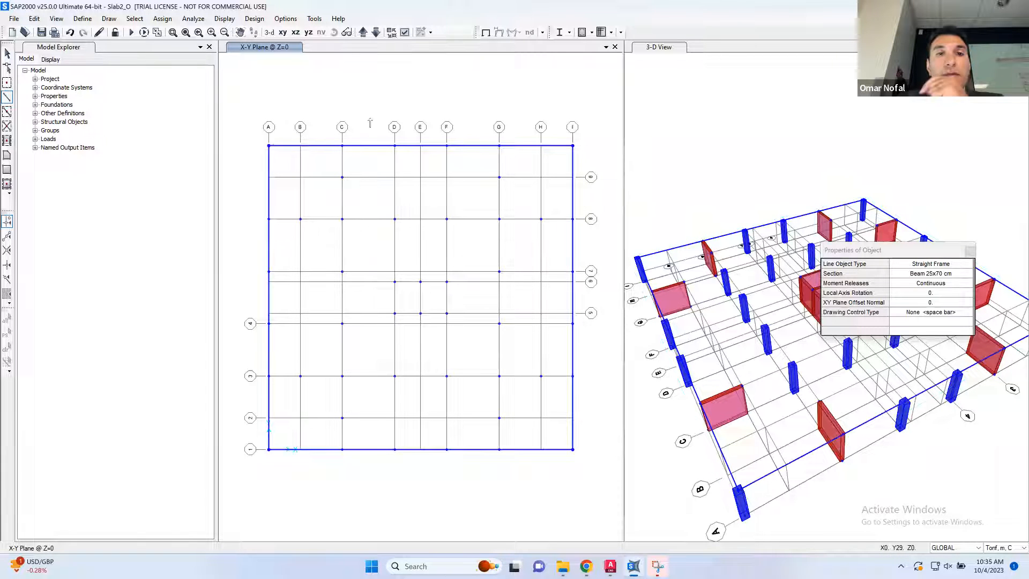
Draw a Beam 25x70 cm frame along grid line 5 from D to F at the core, and move the object properties window clear of the model.
{"action": "left_click", "coordinate": [396, 314]}
{"action": "double_click", "coordinate": [447, 313]}
{"action": "left_click_drag", "start_coordinate": [941, 257], "coordinate": [778, 110]}
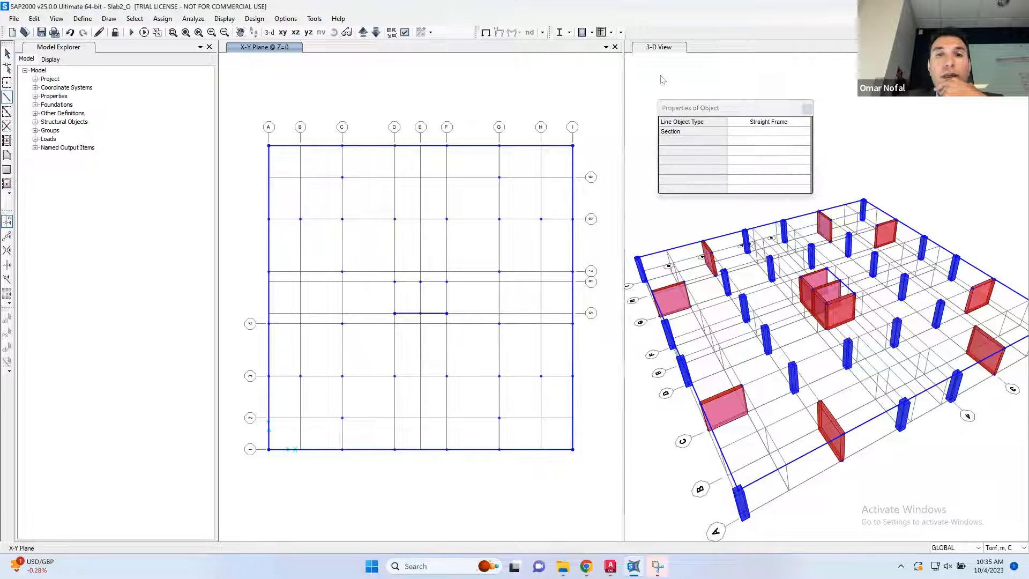
Draw a rectangular area with section Slab 22 cm covering the whole plan between opposite perimeter corners, from grid line A to I.
{"action": "left_click", "coordinate": [811, 114]}
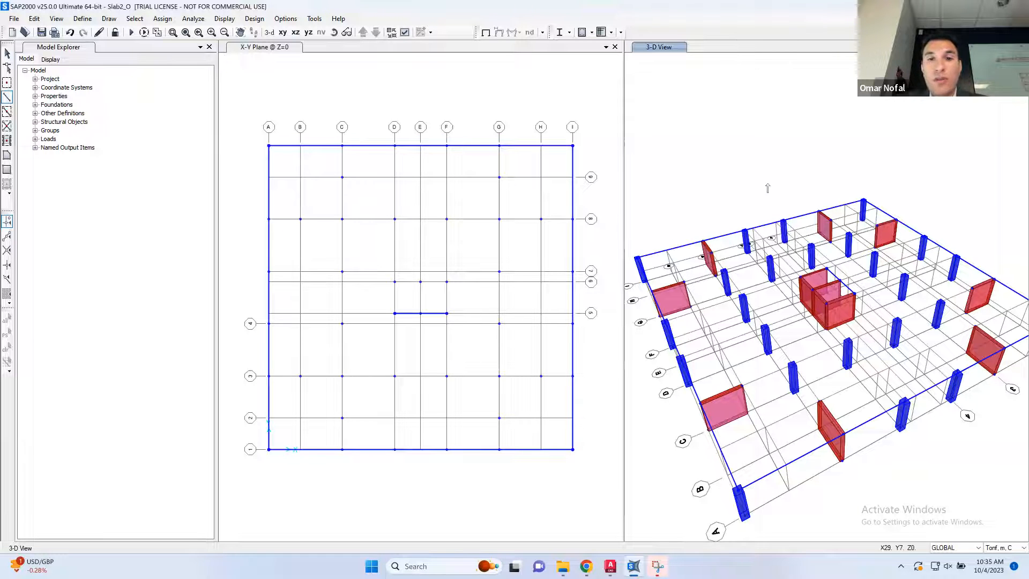
{"action": "key", "text": "Escape"}
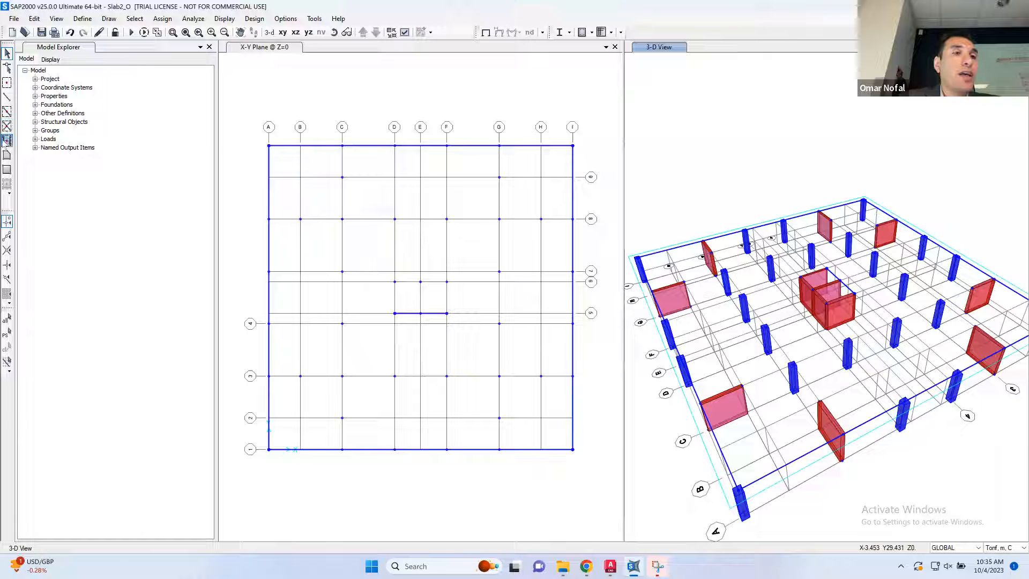
{"action": "left_click", "coordinate": [7, 170]}
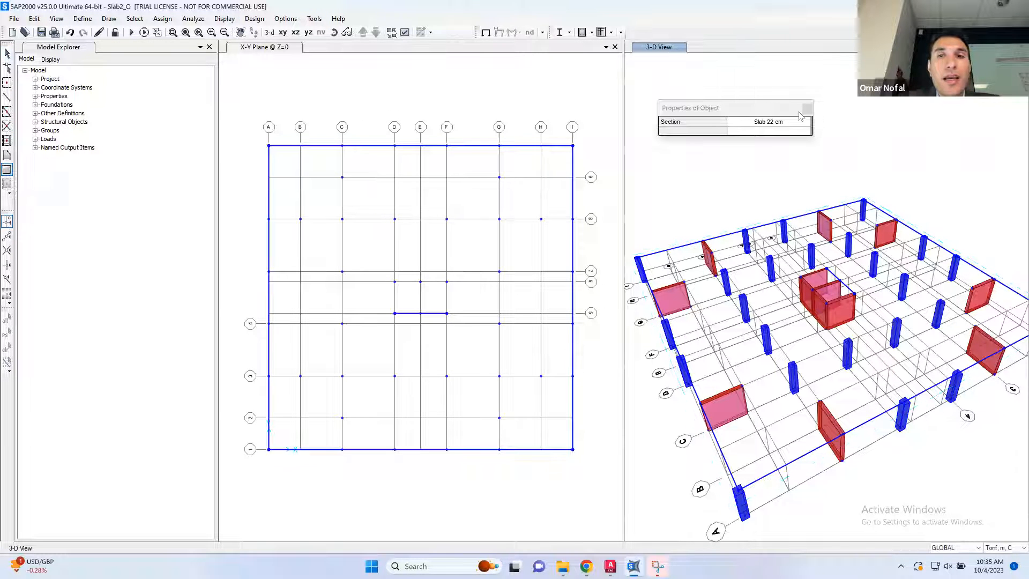
{"action": "left_click", "coordinate": [806, 125]}
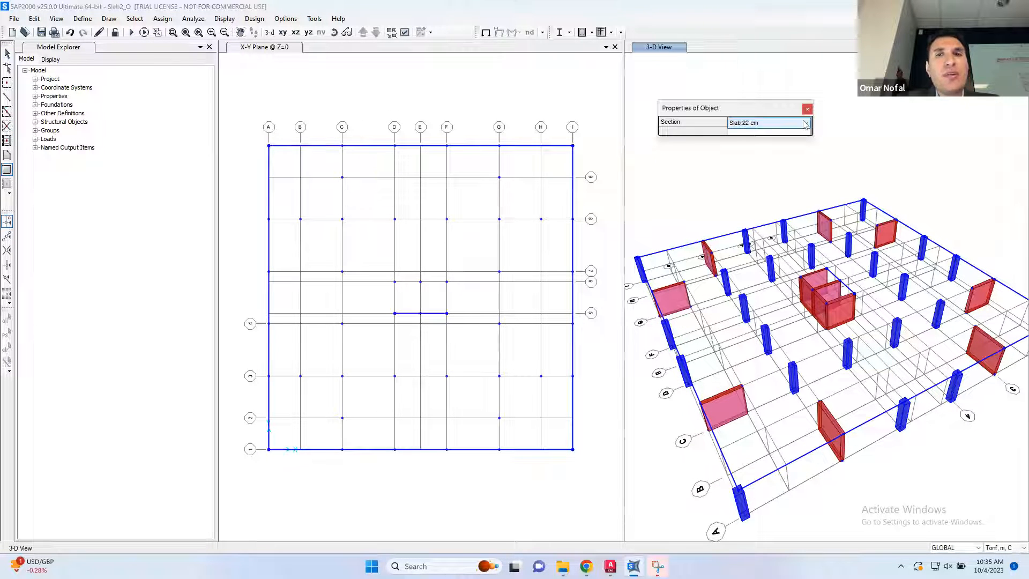
{"action": "left_click_drag", "start_coordinate": [794, 112], "coordinate": [846, 110]}
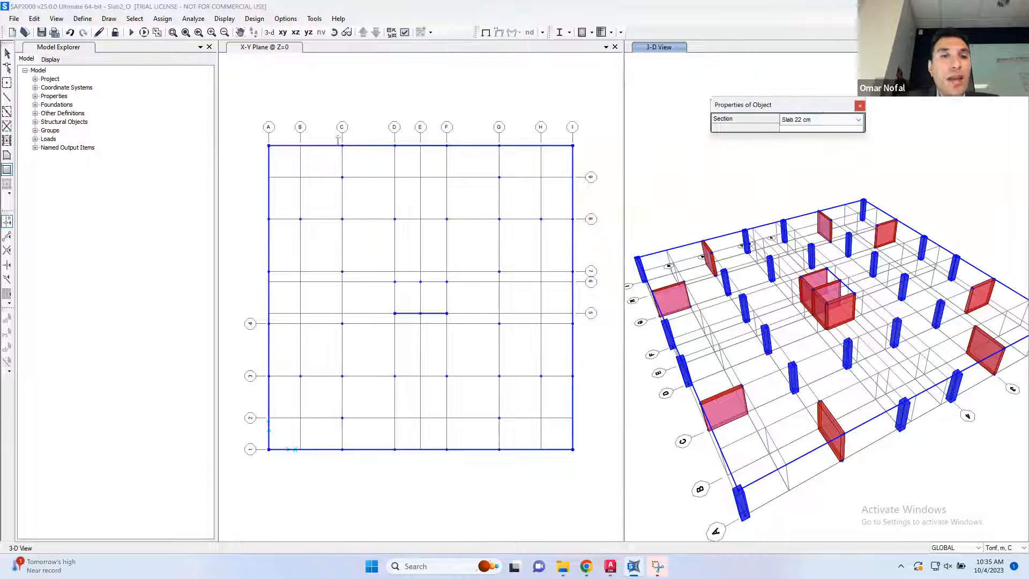
{"action": "left_click", "coordinate": [268, 146]}
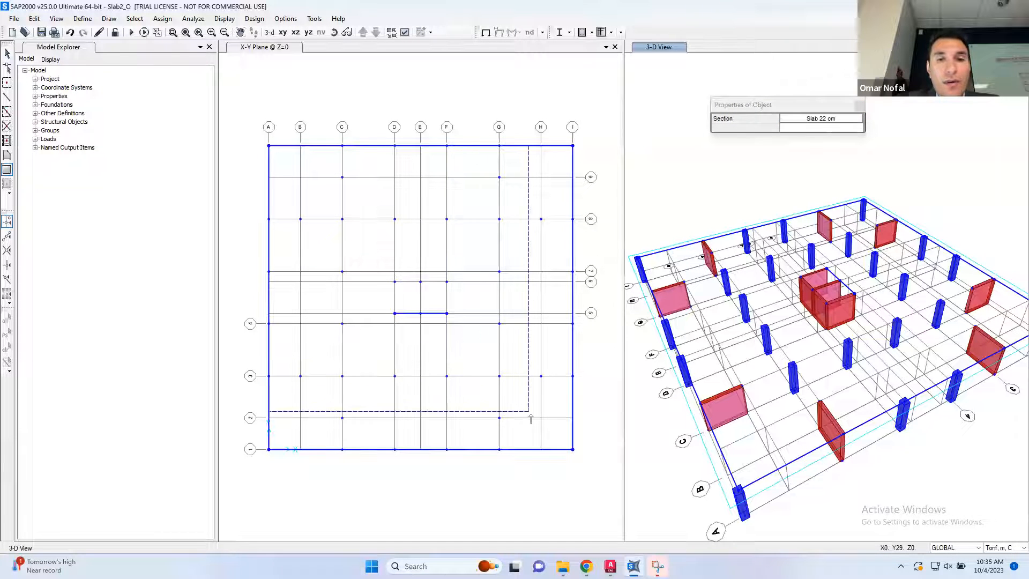
{"action": "left_click", "coordinate": [569, 450]}
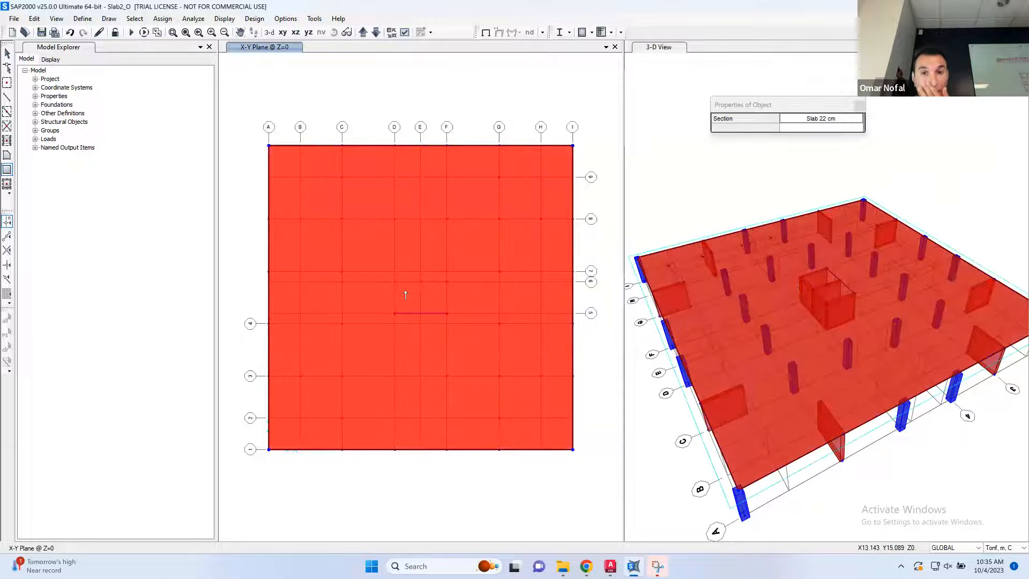
{"action": "key", "text": "Escape"}
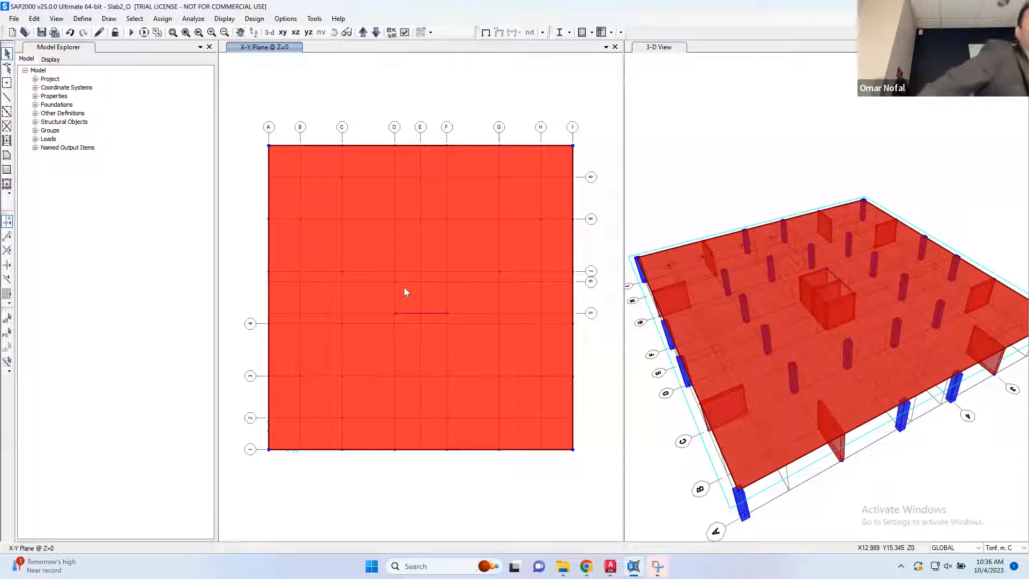
Divide the slab area based on points on its edges, using intersections of visible straight grid lines with the area edges.
{"action": "left_click", "coordinate": [356, 258]}
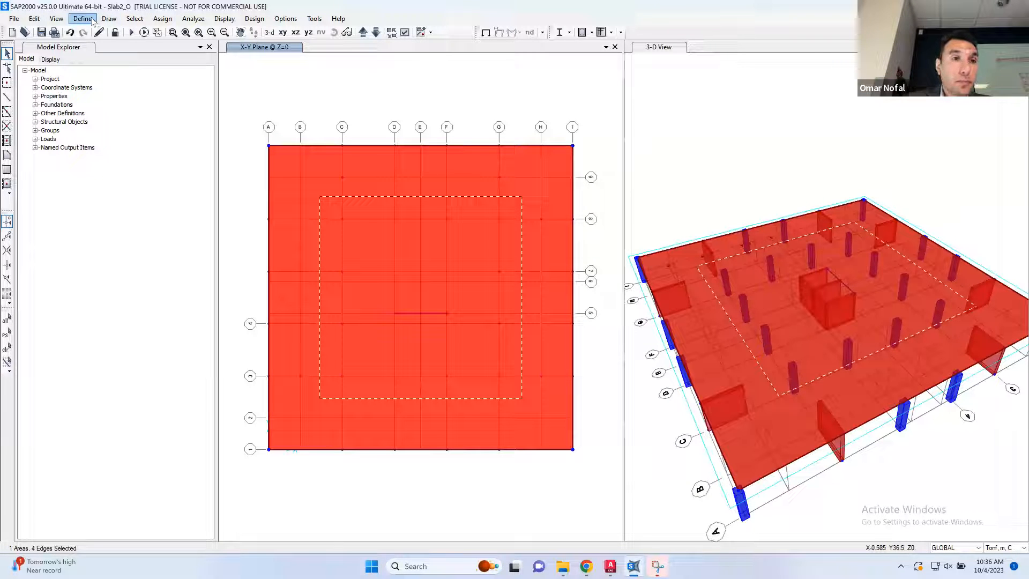
{"action": "left_click", "coordinate": [34, 19]}
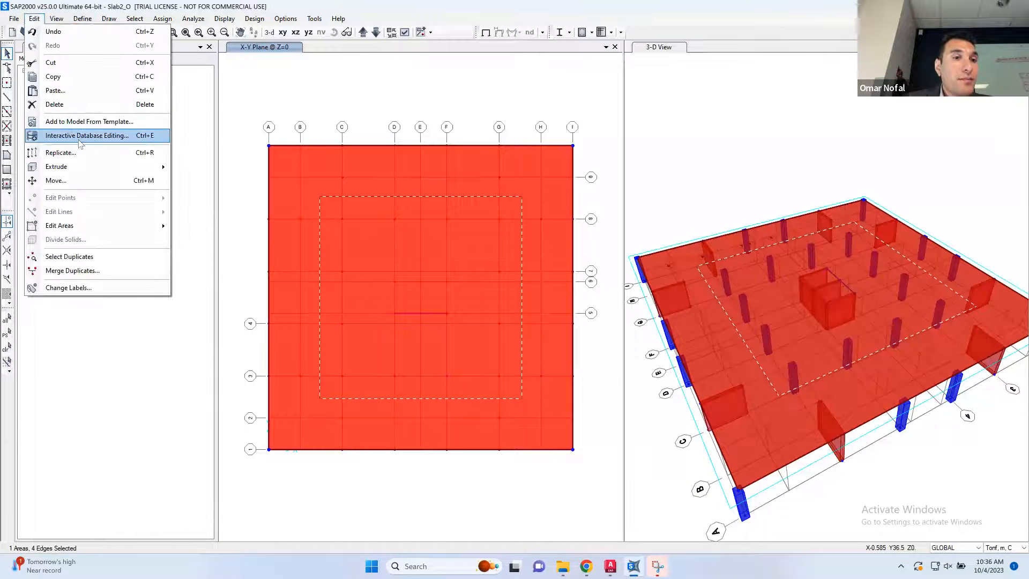
{"action": "mouse_move", "coordinate": [120, 230]}
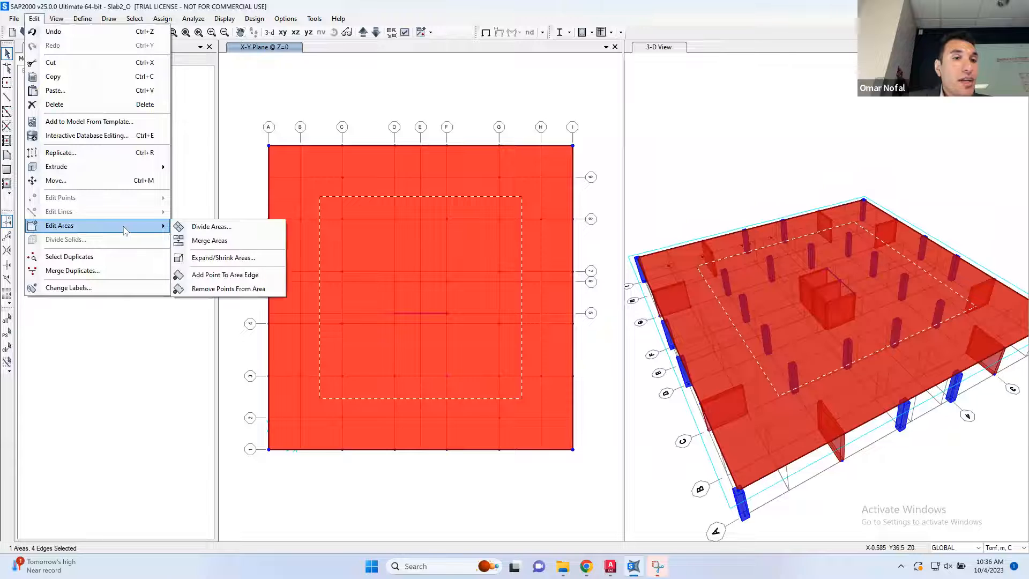
{"action": "left_click", "coordinate": [209, 227]}
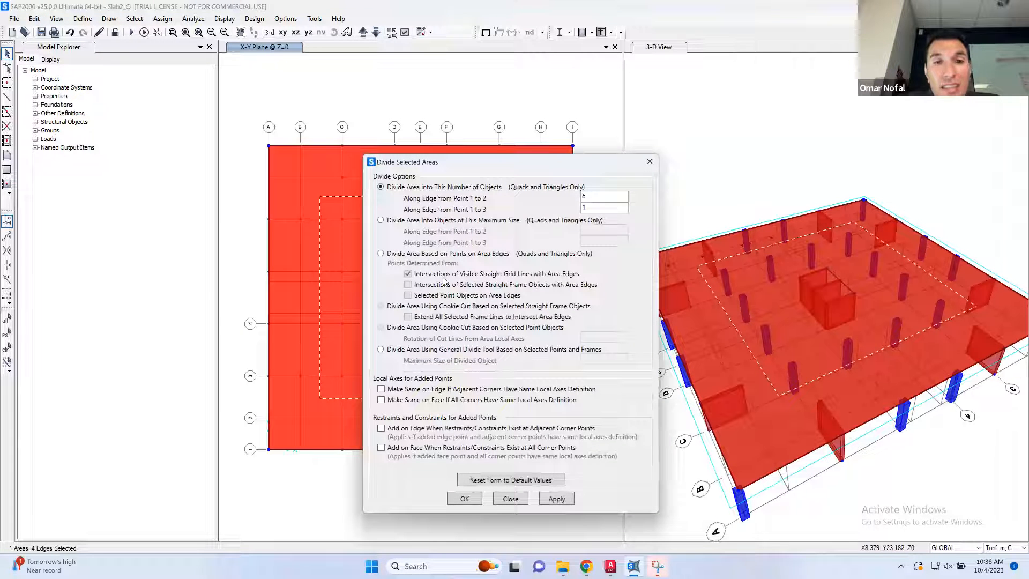
{"action": "left_click", "coordinate": [387, 255]}
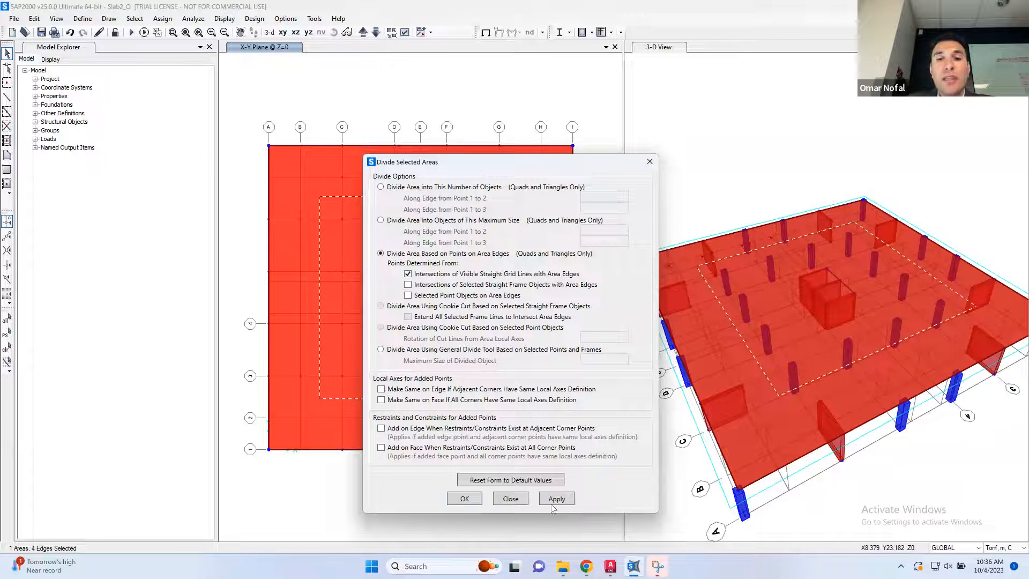
{"action": "left_click", "coordinate": [469, 498]}
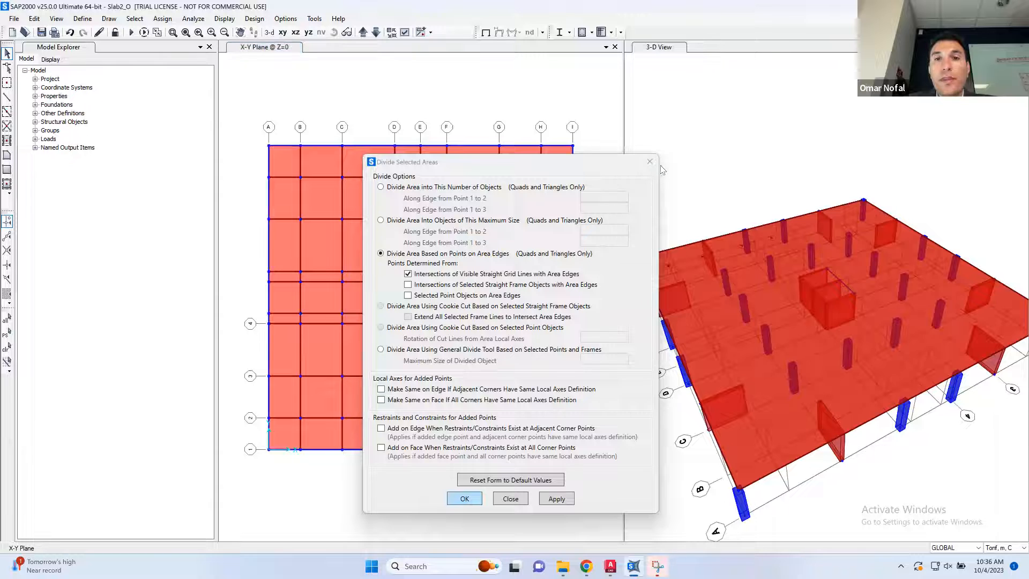
{"action": "left_click", "coordinate": [651, 163]}
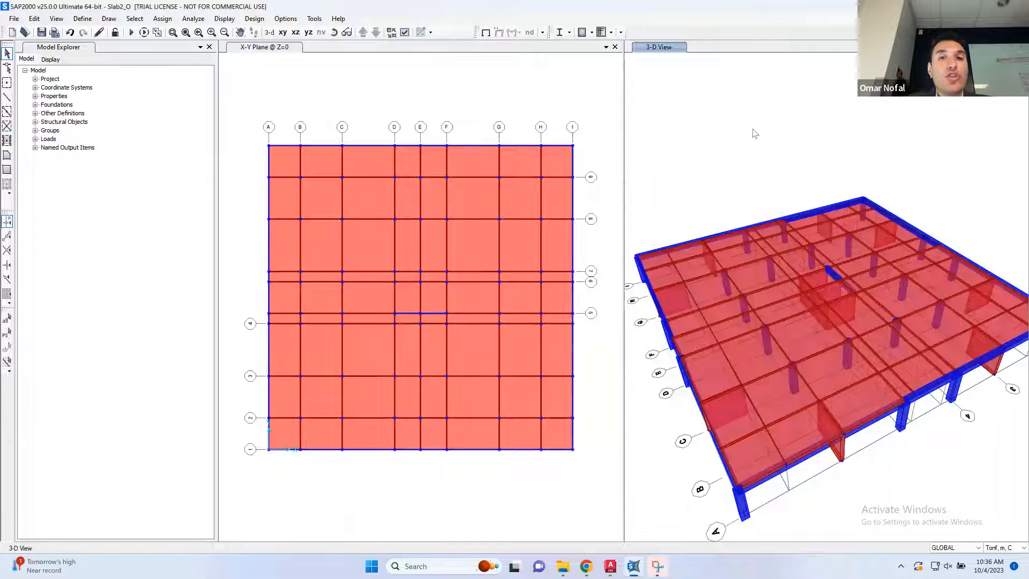
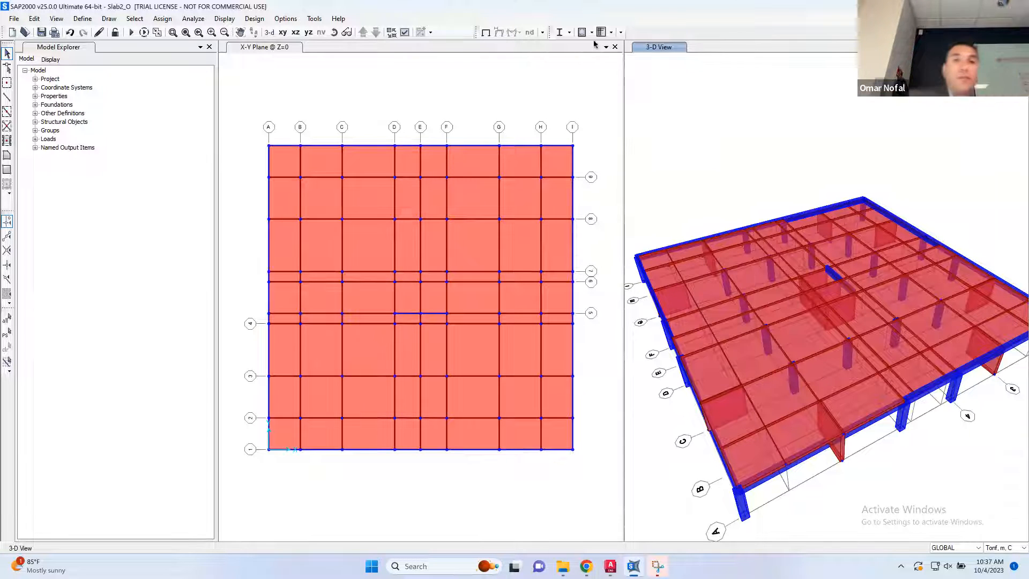
Select the whole slab plan and divide its areas into objects with a maximum size of 0.5 m along both edges.
{"action": "left_click_drag", "start_coordinate": [601, 119], "coordinate": [264, 450]}
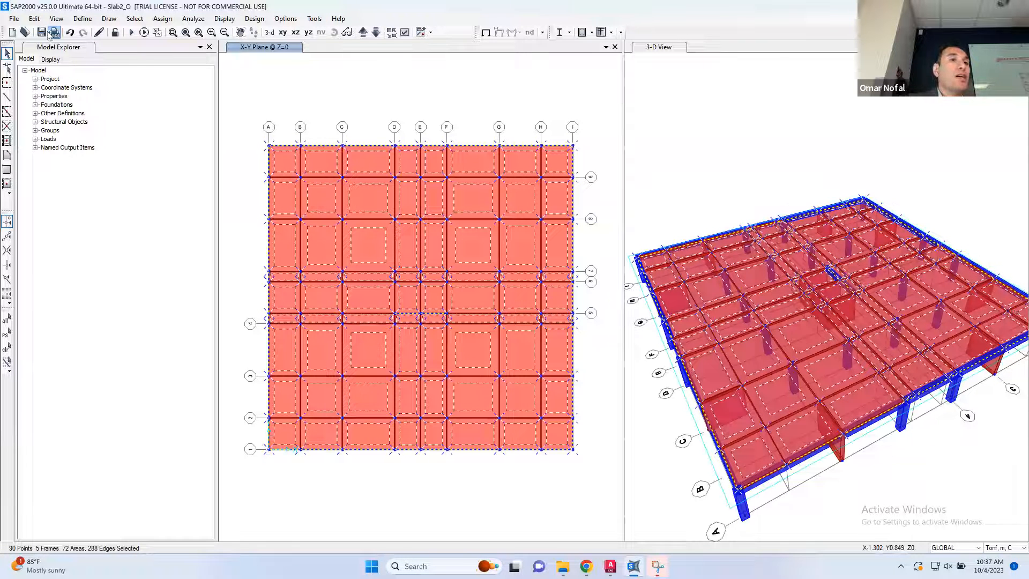
{"action": "left_click", "coordinate": [34, 20]}
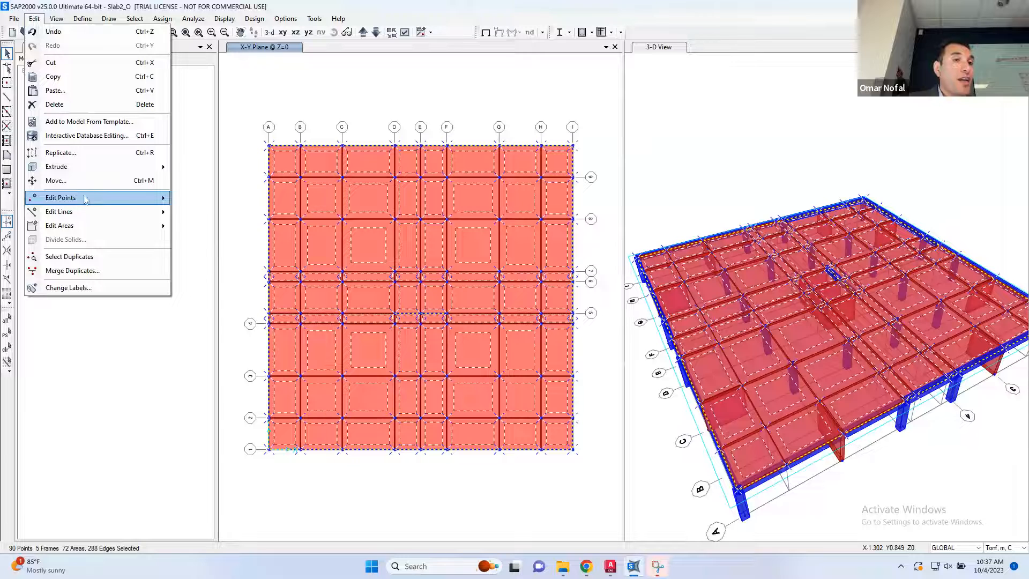
{"action": "mouse_move", "coordinate": [108, 204]}
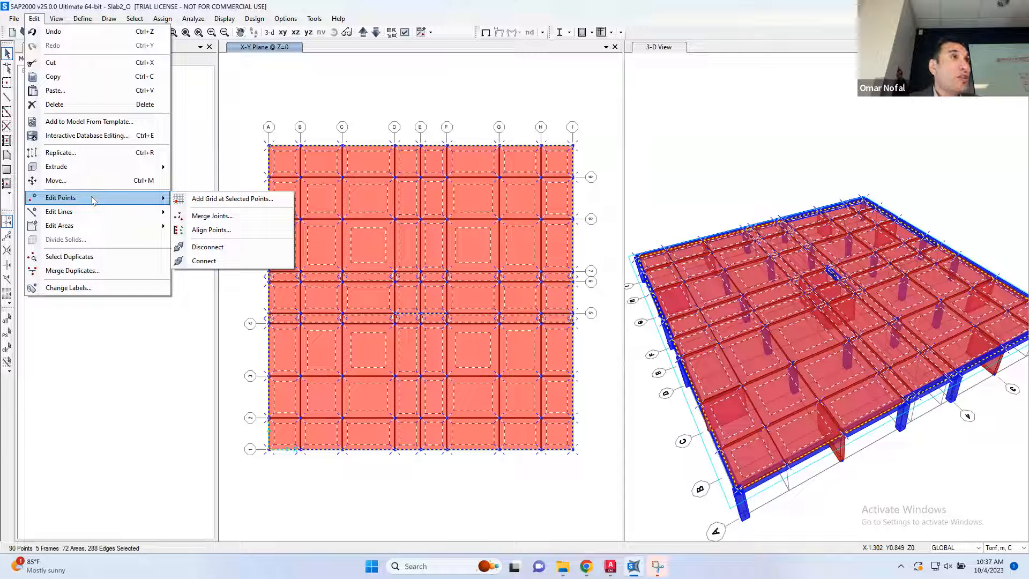
{"action": "mouse_move", "coordinate": [104, 226]}
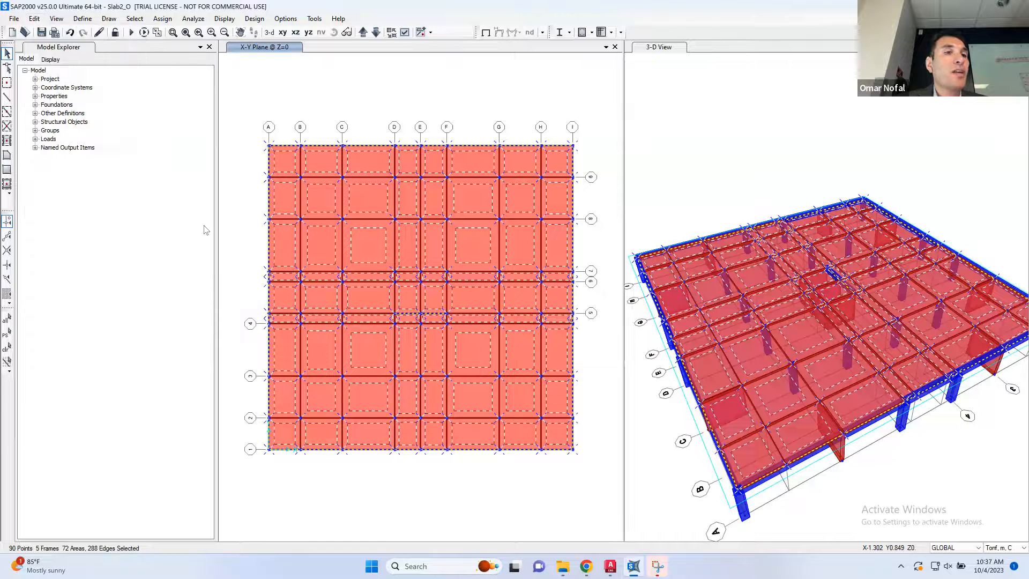
{"action": "left_click", "coordinate": [206, 232]}
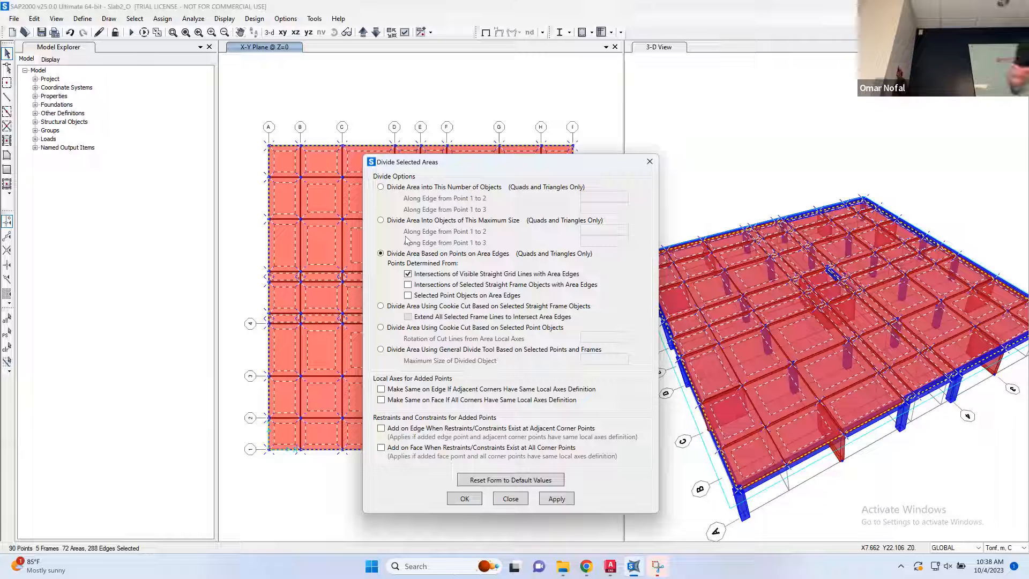
{"action": "left_click", "coordinate": [380, 220]}
{"action": "left_click_drag", "start_coordinate": [593, 229], "coordinate": [572, 241]}
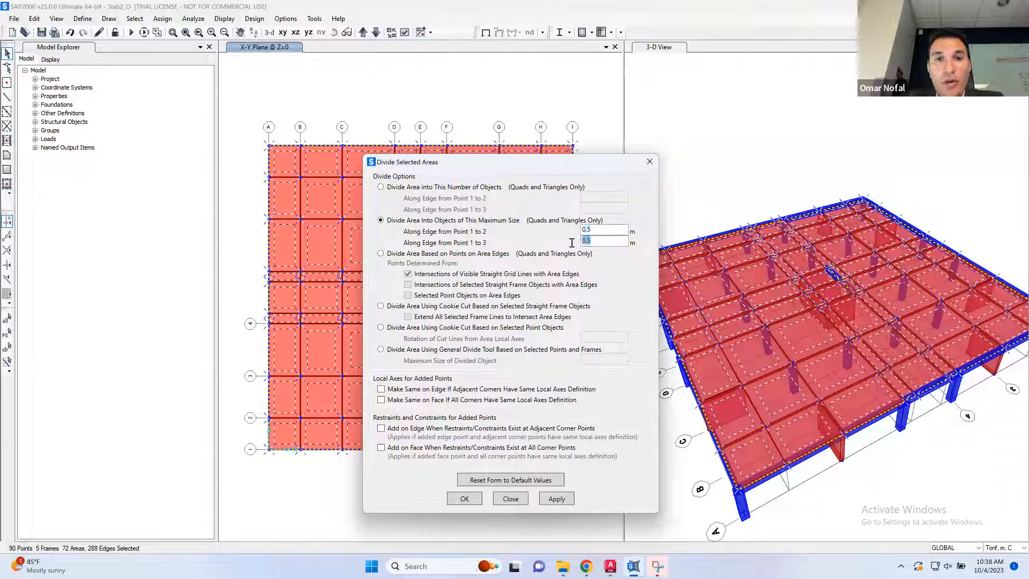
{"action": "left_click", "coordinate": [466, 499]}
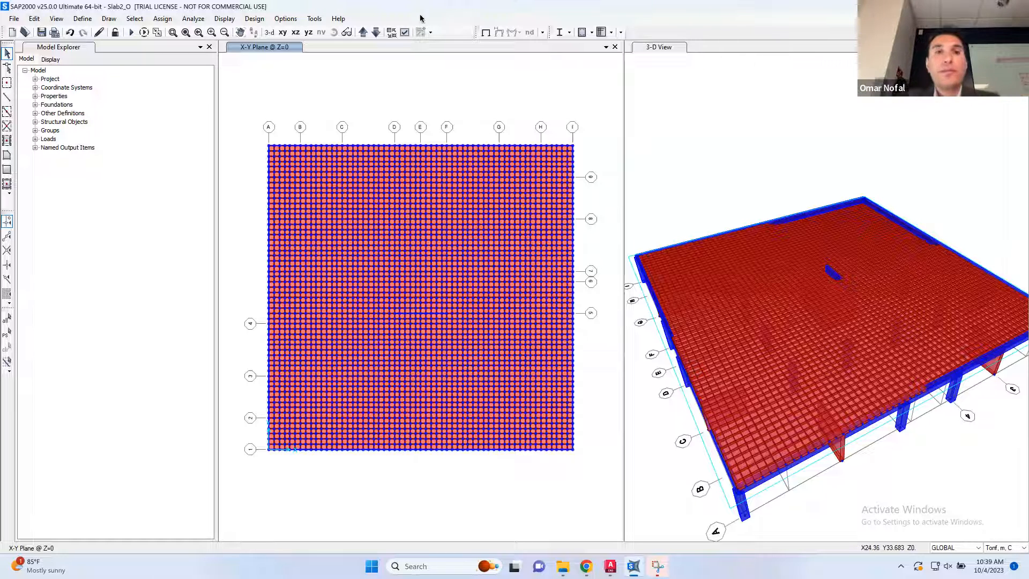
Hide the area objects in the X-Y plane view at Z=0 by setting areas to Not in View.
{"action": "left_click", "coordinate": [404, 33]}
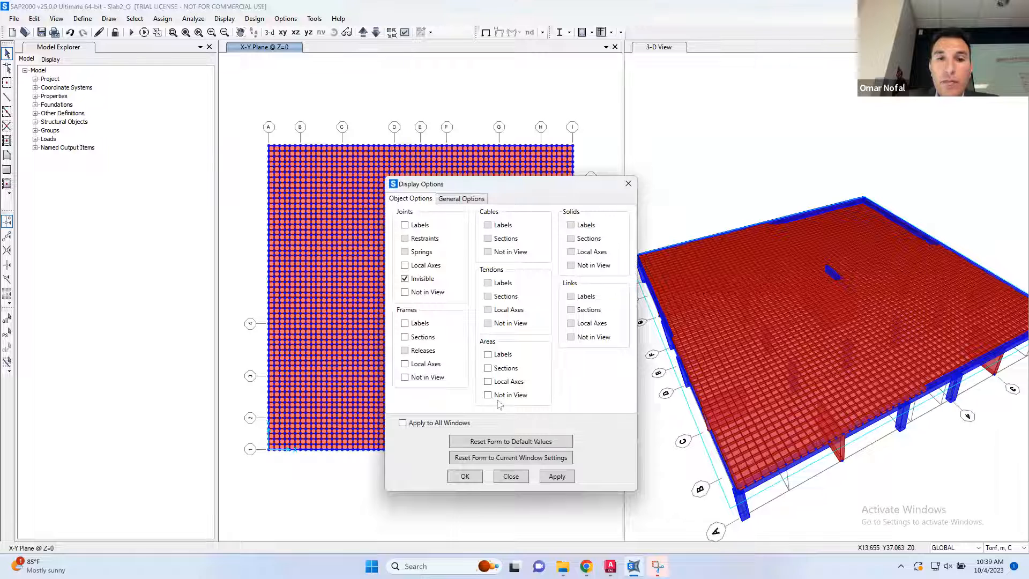
{"action": "left_click", "coordinate": [558, 477]}
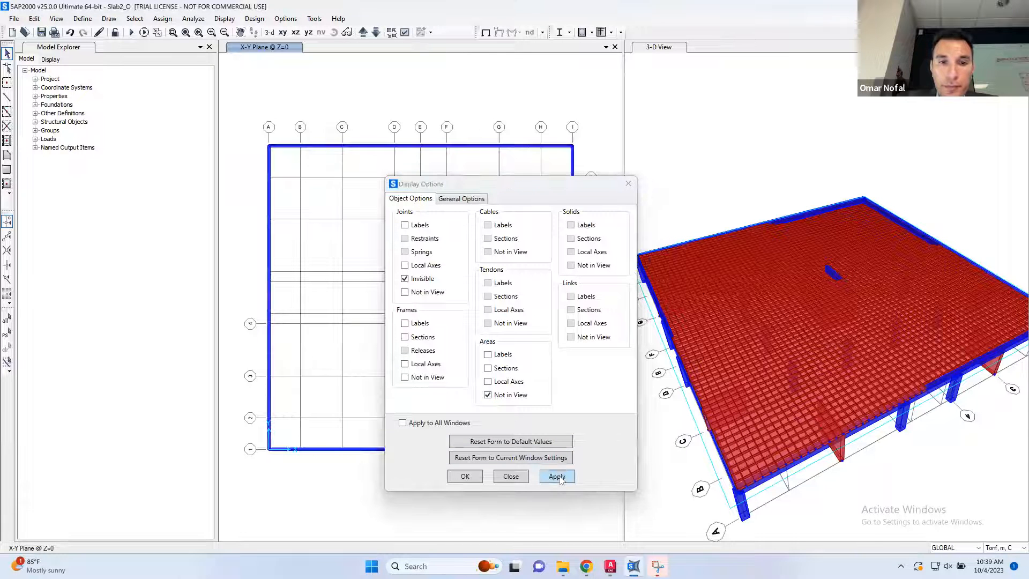
{"action": "left_click", "coordinate": [629, 184]}
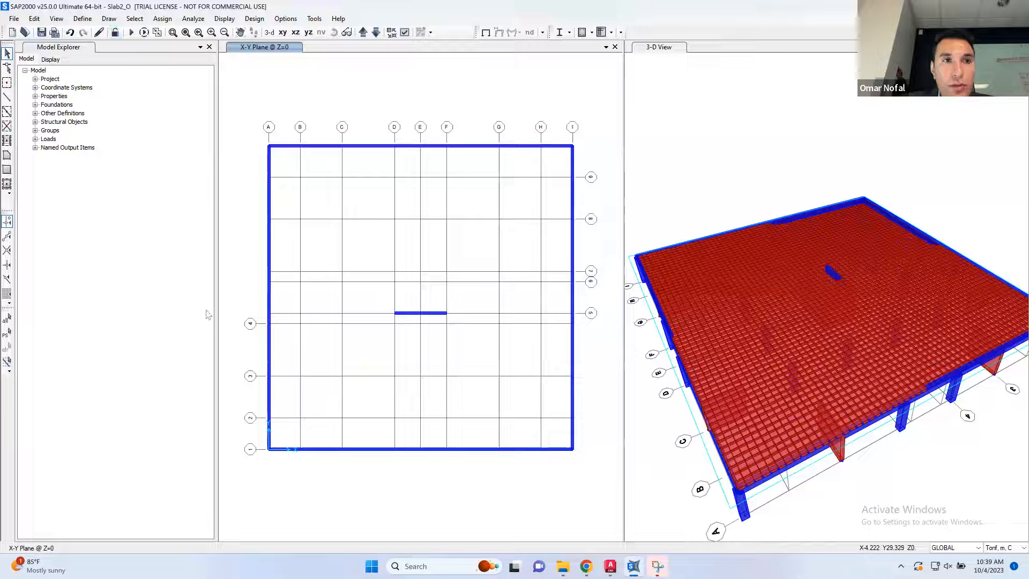
Select the slab joints along the perimeter walls: lines C and G at both edges, line 3 at A-B and H-I, and line 8 at A-B.
{"action": "left_click_drag", "start_coordinate": [261, 381], "coordinate": [305, 378]}
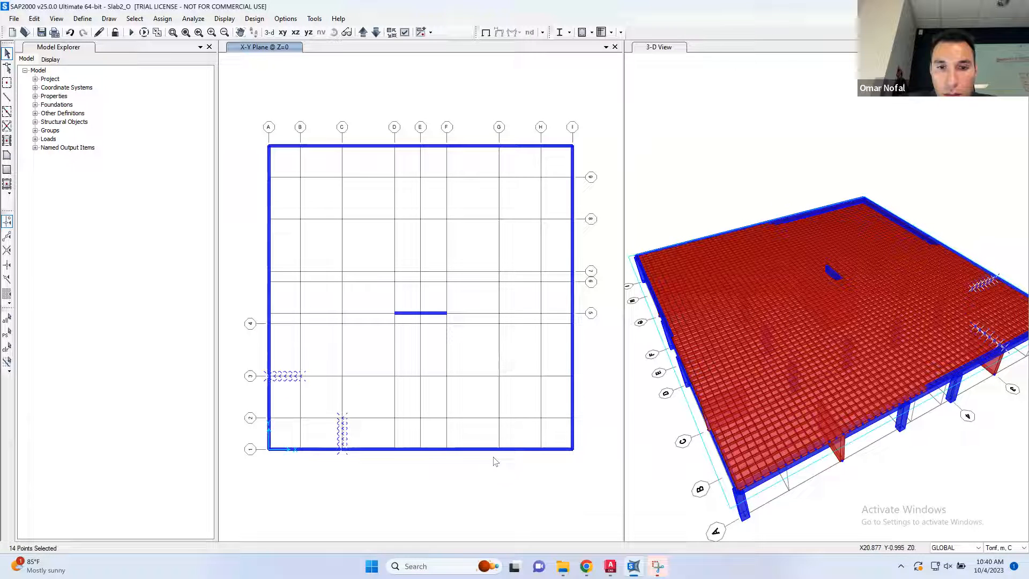
{"action": "left_click_drag", "start_coordinate": [498, 455], "coordinate": [505, 411]}
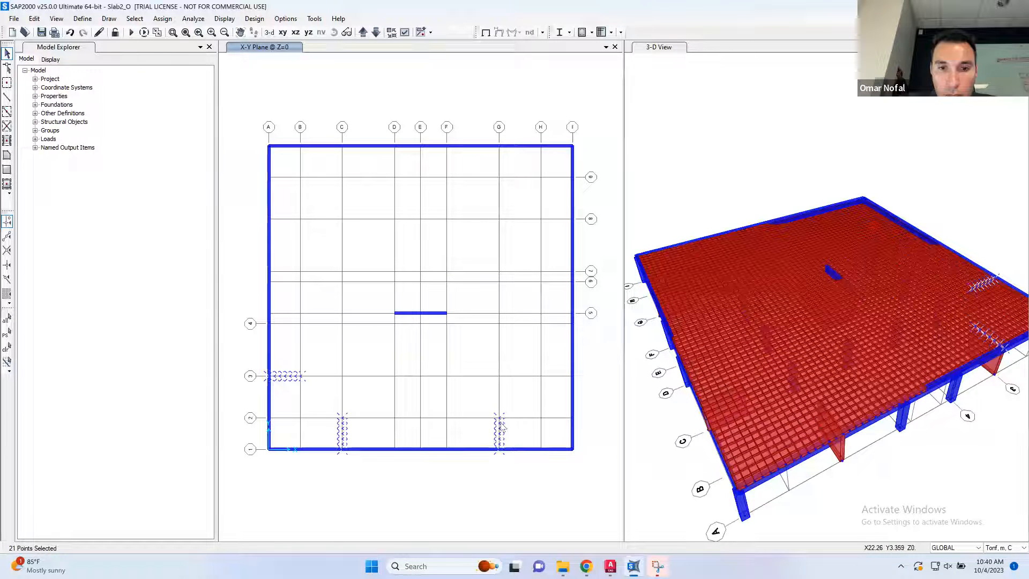
{"action": "left_click_drag", "start_coordinate": [581, 372], "coordinate": [539, 379]}
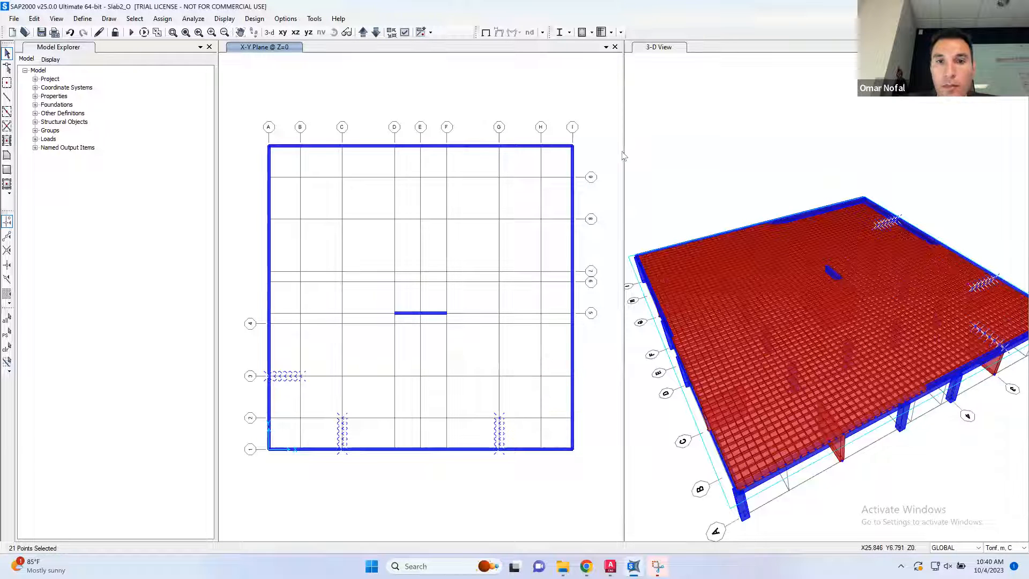
{"action": "left_click", "coordinate": [572, 153]}
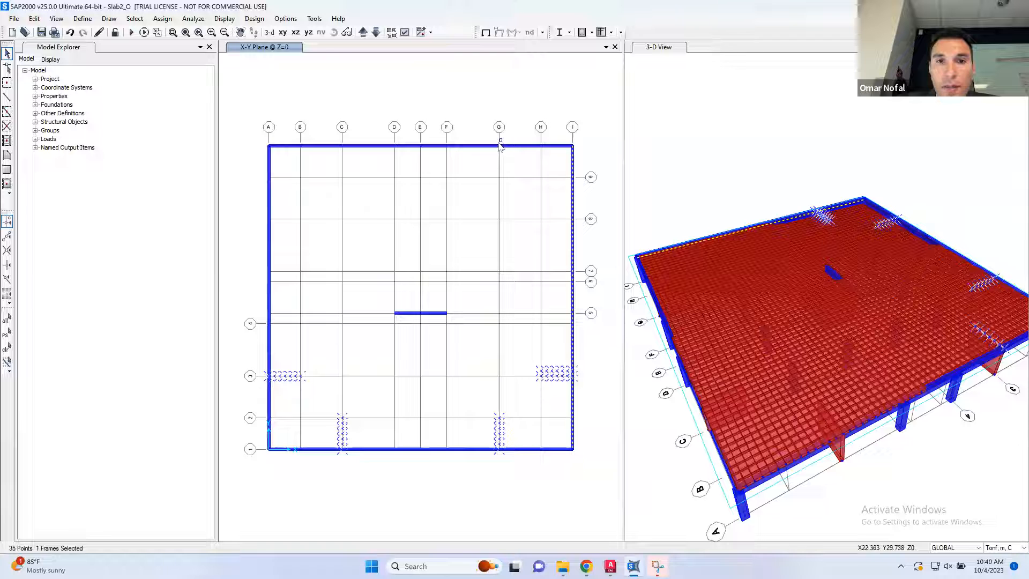
{"action": "left_click", "coordinate": [498, 171]}
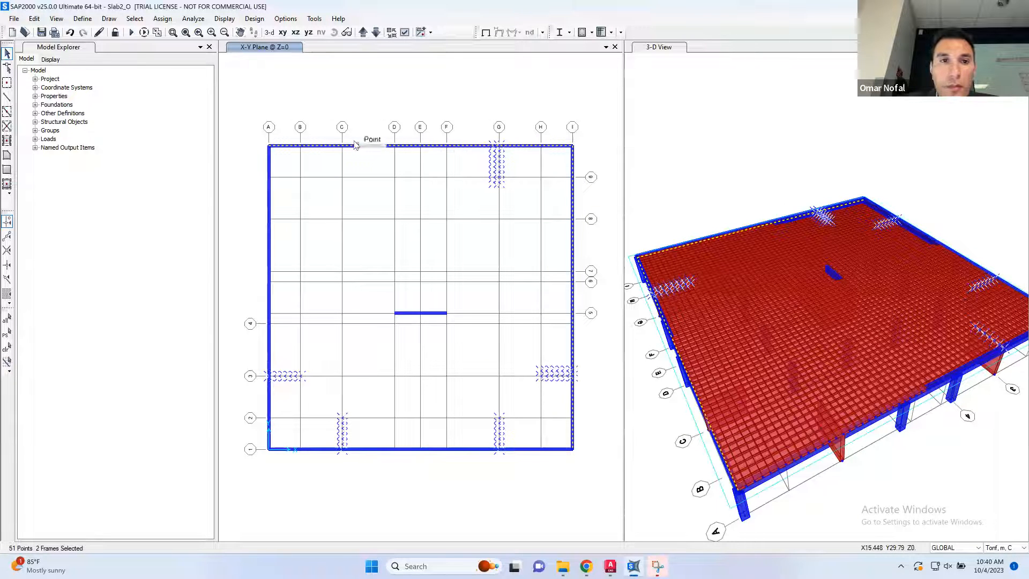
{"action": "left_click", "coordinate": [342, 176]}
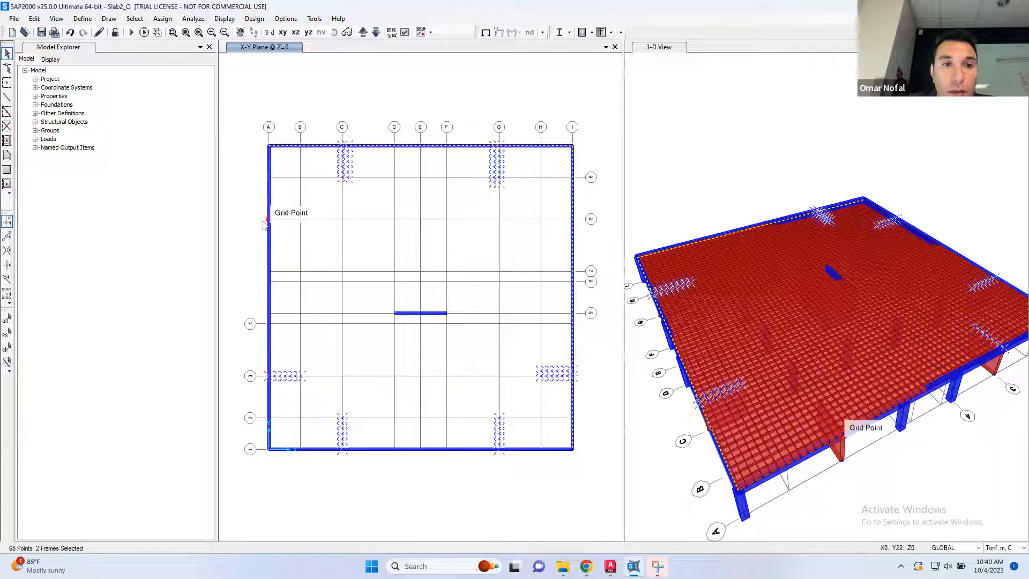
{"action": "left_click", "coordinate": [300, 219]}
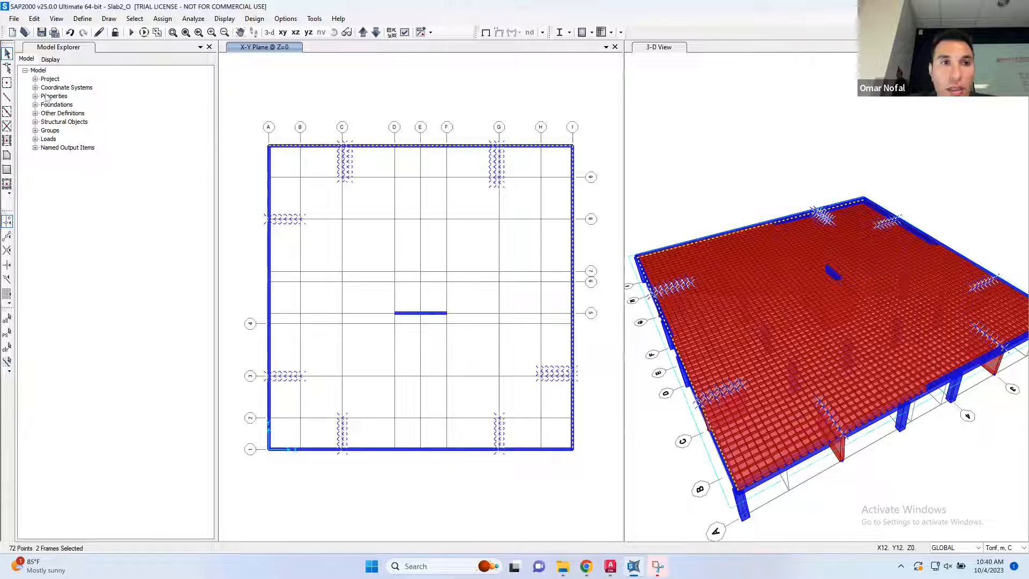
Add the slab joints over the core walls to the selection: line 6 from D to F, and lines D, E and F between 5 and 6.
{"action": "left_click", "coordinate": [173, 33]}
{"action": "left_click_drag", "start_coordinate": [450, 272], "coordinate": [393, 323]}
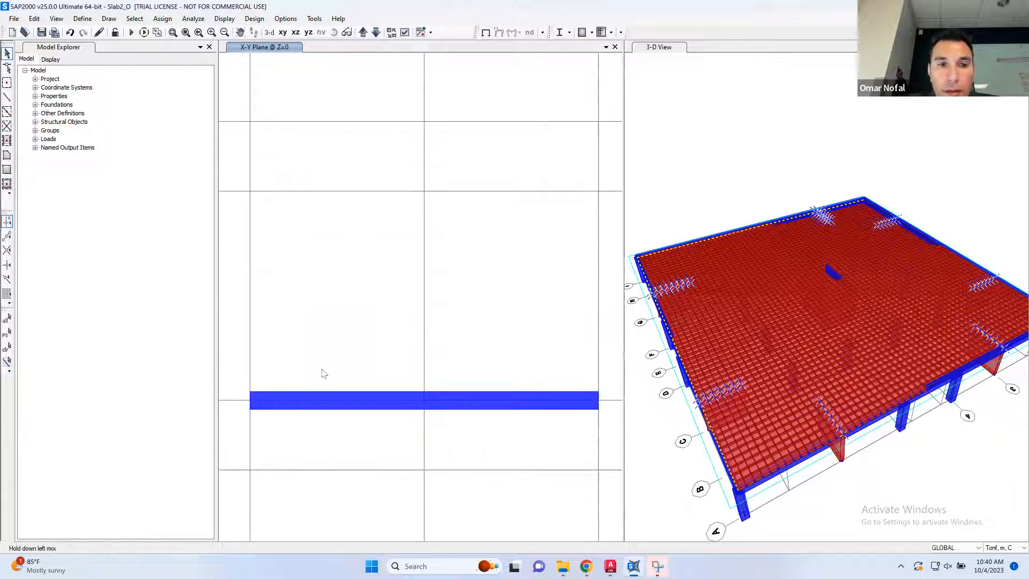
{"action": "left_click_drag", "start_coordinate": [249, 418], "coordinate": [623, 193]}
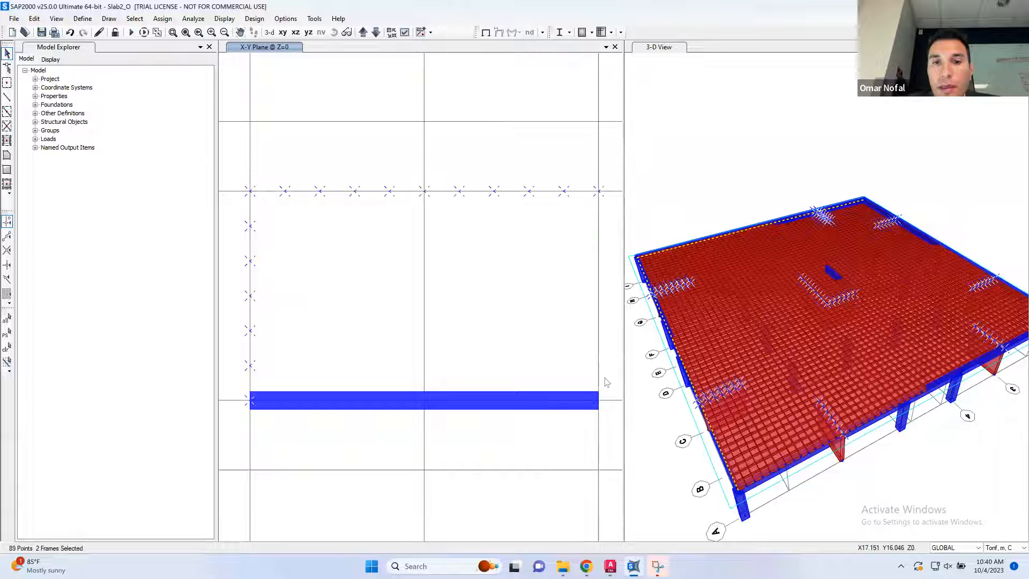
{"action": "left_click_drag", "start_coordinate": [596, 415], "coordinate": [612, 183]}
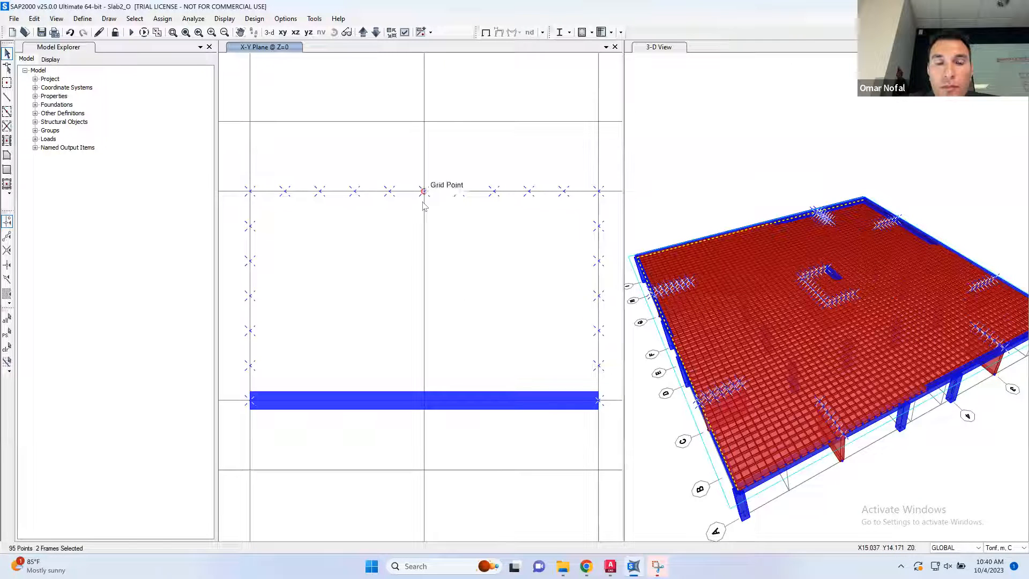
{"action": "left_click_drag", "start_coordinate": [419, 417], "coordinate": [437, 187]}
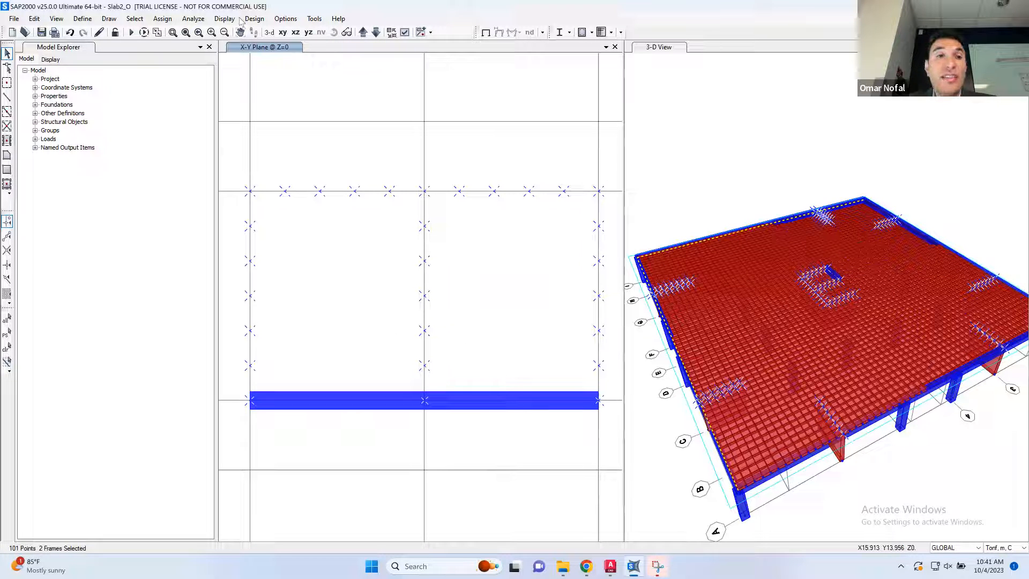
Add all areas with the Wall 30 cm section to the selection.
{"action": "left_click", "coordinate": [134, 18]}
{"action": "mouse_move", "coordinate": [176, 31]}
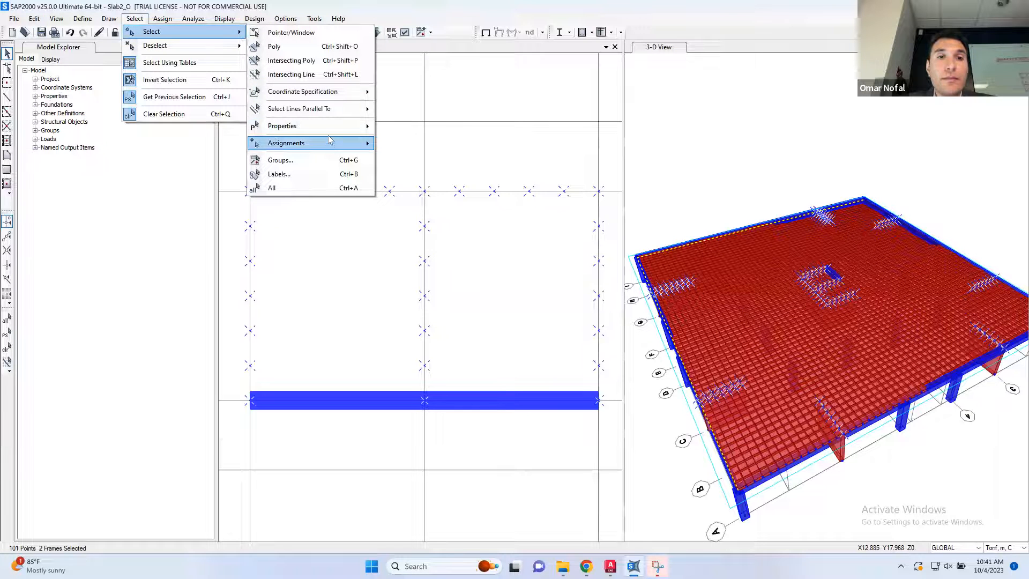
{"action": "mouse_move", "coordinate": [311, 126]}
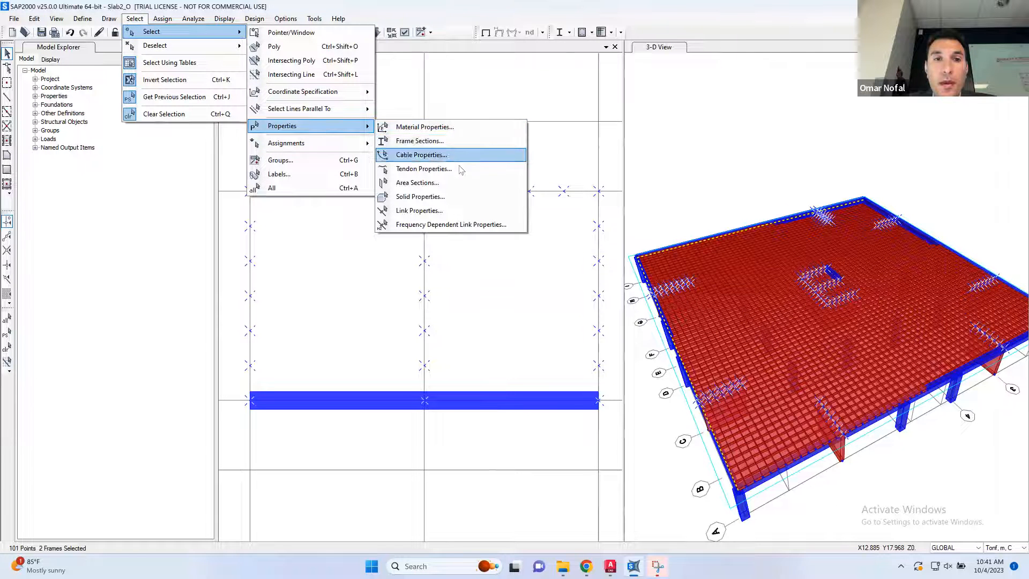
{"action": "left_click", "coordinate": [458, 182]}
{"action": "left_click", "coordinate": [459, 294]}
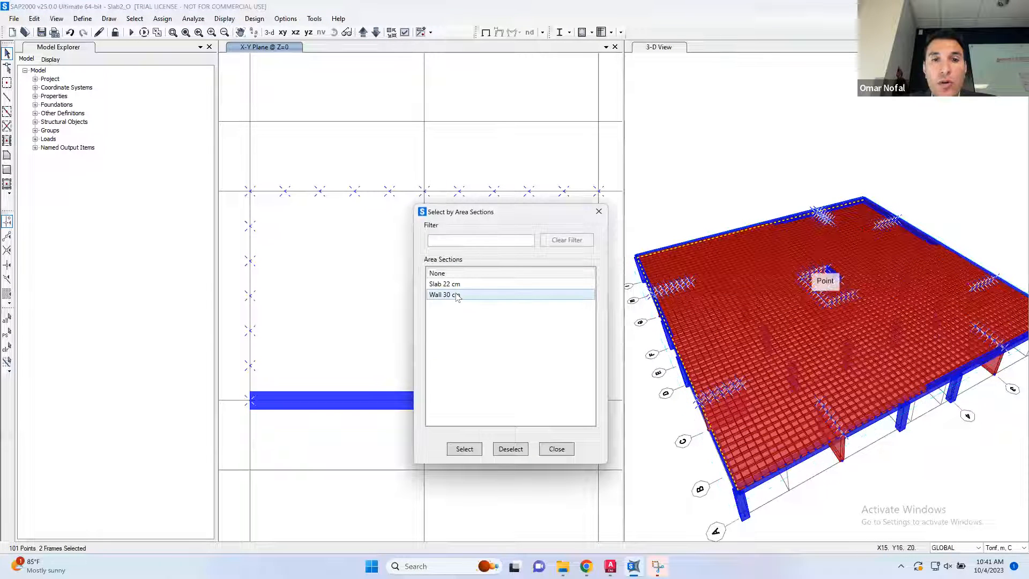
{"action": "left_click", "coordinate": [466, 448]}
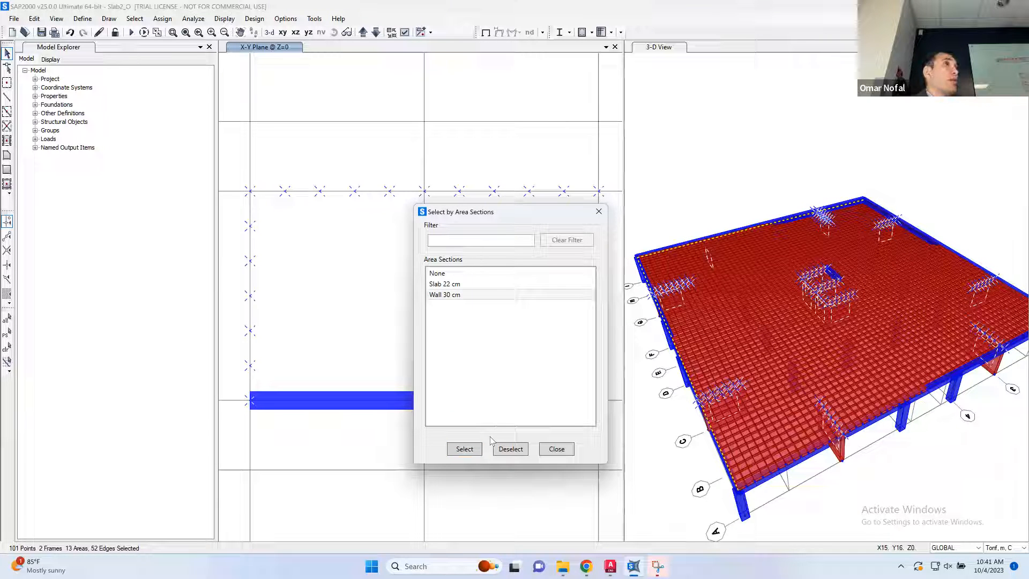
{"action": "left_click", "coordinate": [599, 211]}
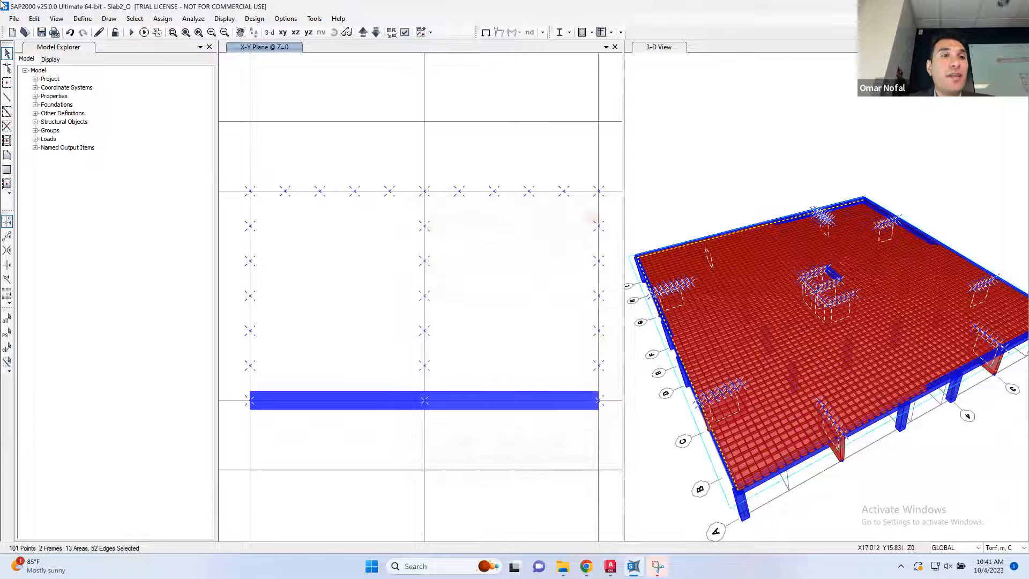
Divide the selected walls using cookie cut based on the selected point objects, with a cut line rotation of 0 degrees.
{"action": "left_click", "coordinate": [35, 18]}
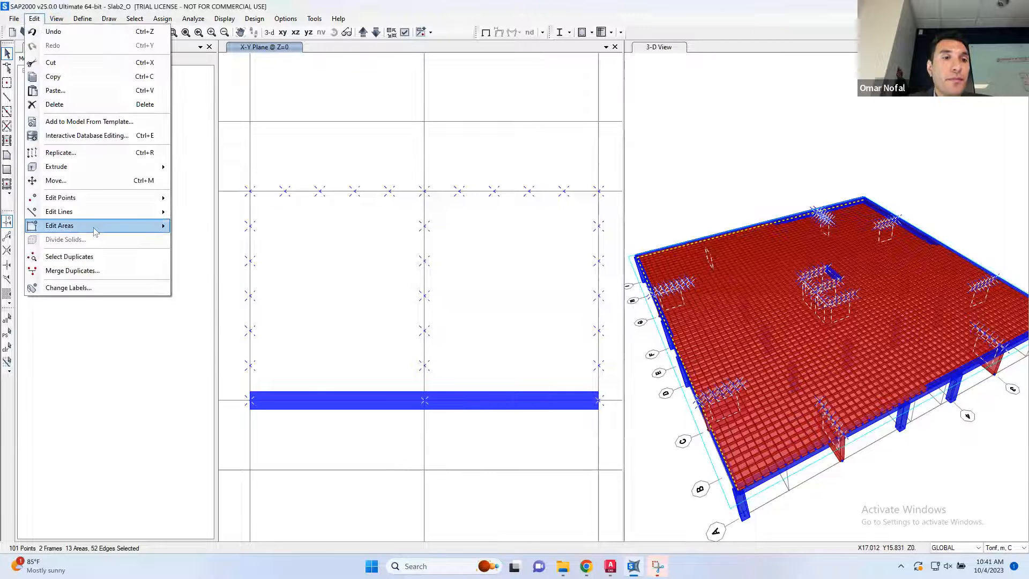
{"action": "mouse_move", "coordinate": [96, 226]}
{"action": "left_click", "coordinate": [212, 227]}
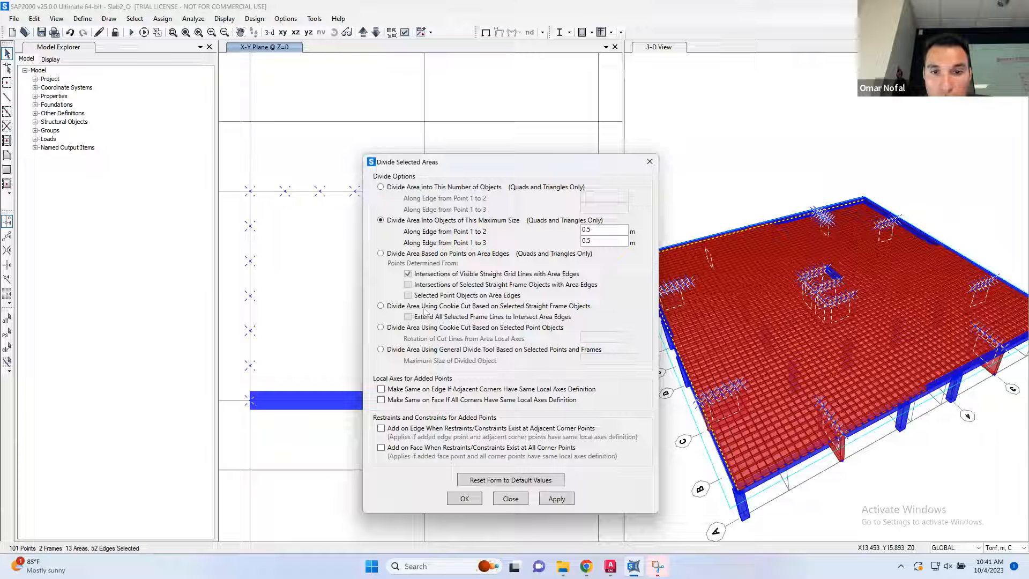
{"action": "left_click", "coordinate": [381, 327]}
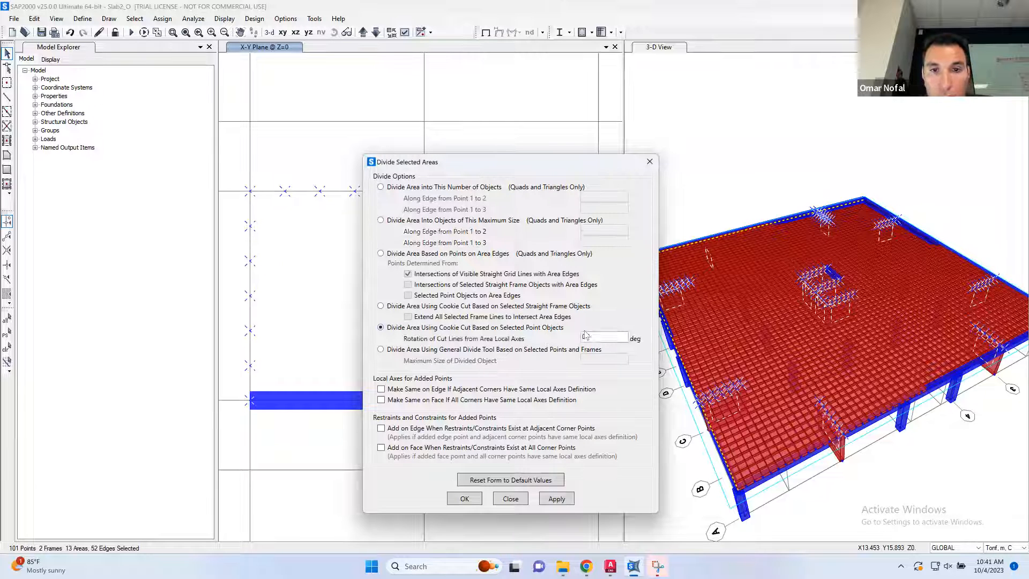
{"action": "left_click", "coordinate": [465, 499]}
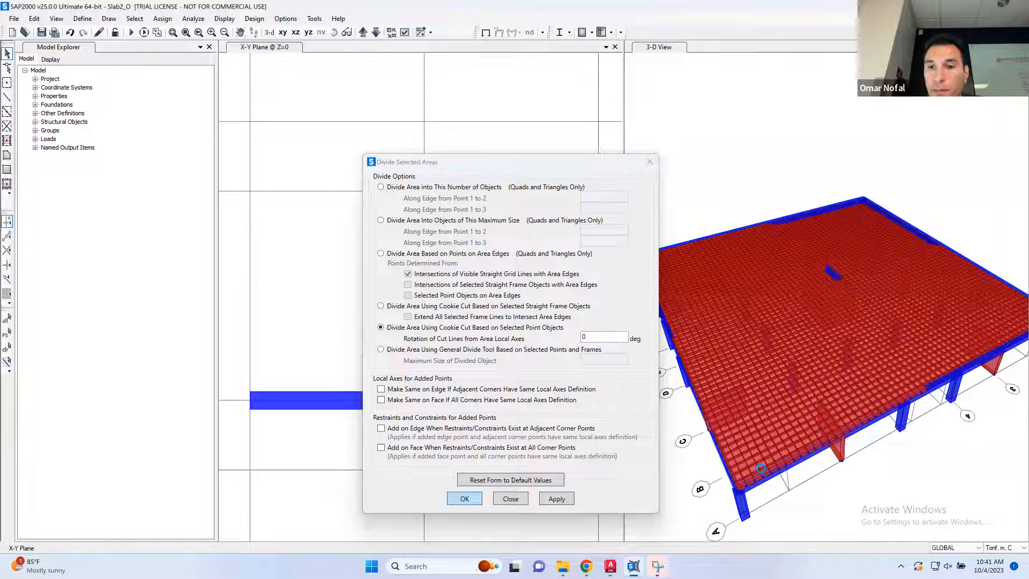
{"action": "left_click", "coordinate": [855, 471]}
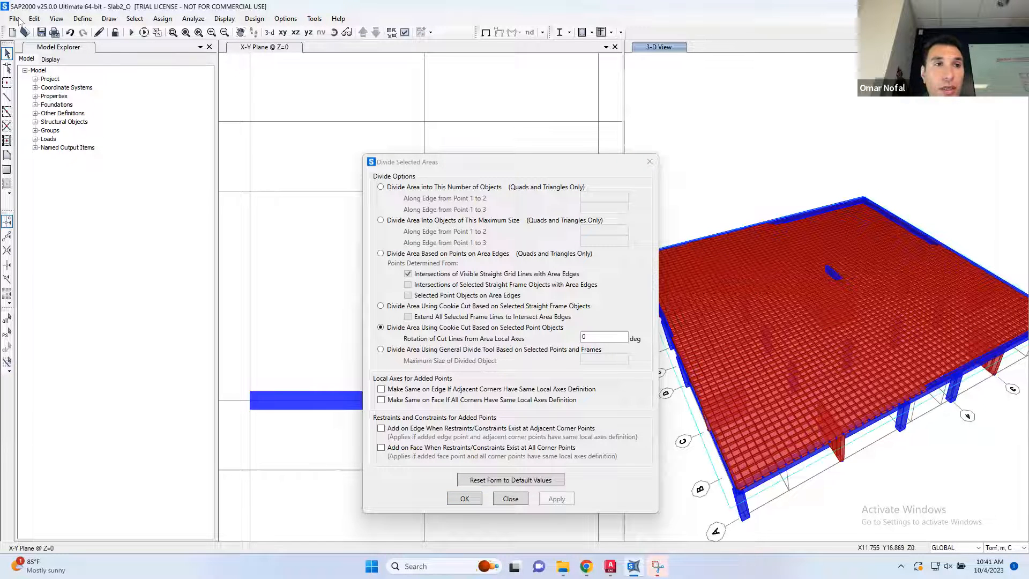
Inspect the divided perimeter wall in the 3-D view and select all areas with the Wall 30 cm section.
{"action": "left_click", "coordinate": [174, 33]}
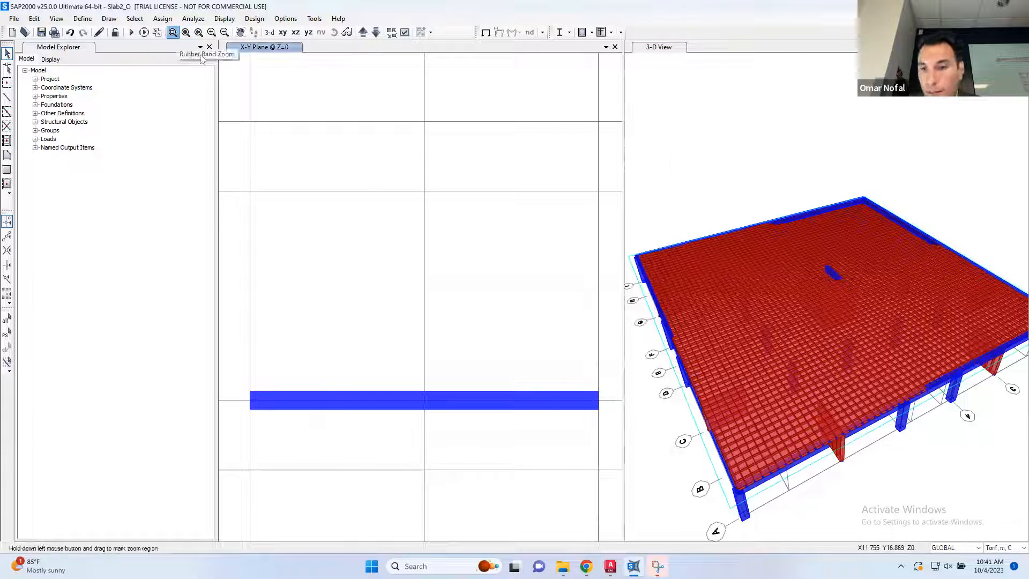
{"action": "left_click_drag", "start_coordinate": [1007, 329], "coordinate": [967, 387]}
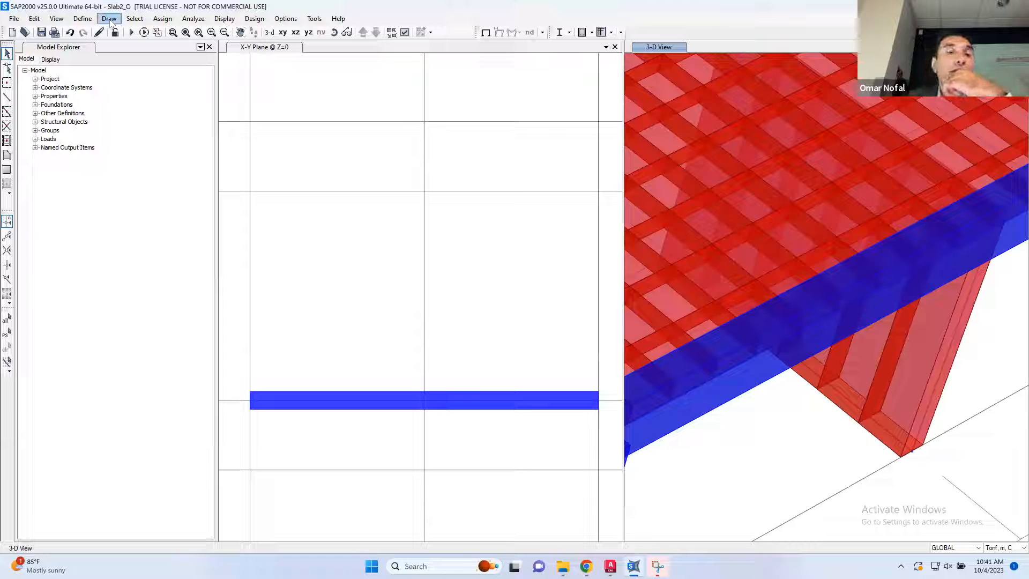
{"action": "left_click", "coordinate": [143, 20]}
{"action": "mouse_move", "coordinate": [161, 31]}
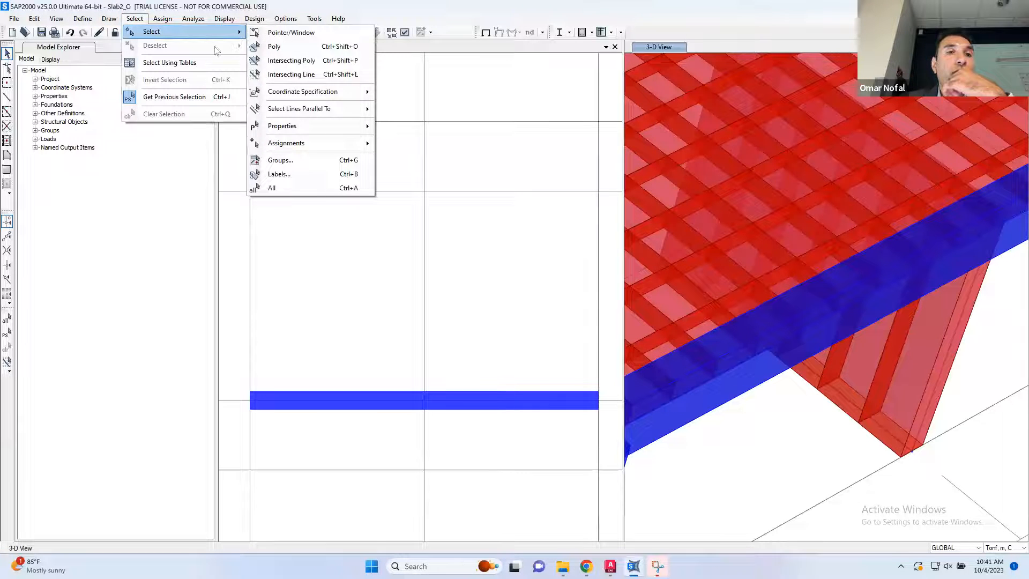
{"action": "mouse_move", "coordinate": [332, 128]}
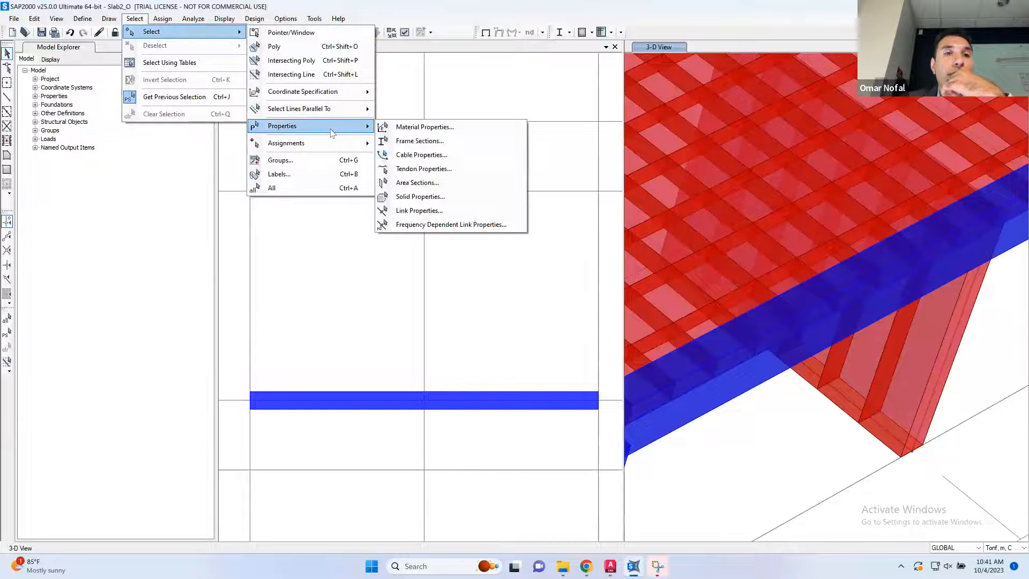
{"action": "left_click", "coordinate": [429, 183]}
{"action": "left_click", "coordinate": [474, 298]}
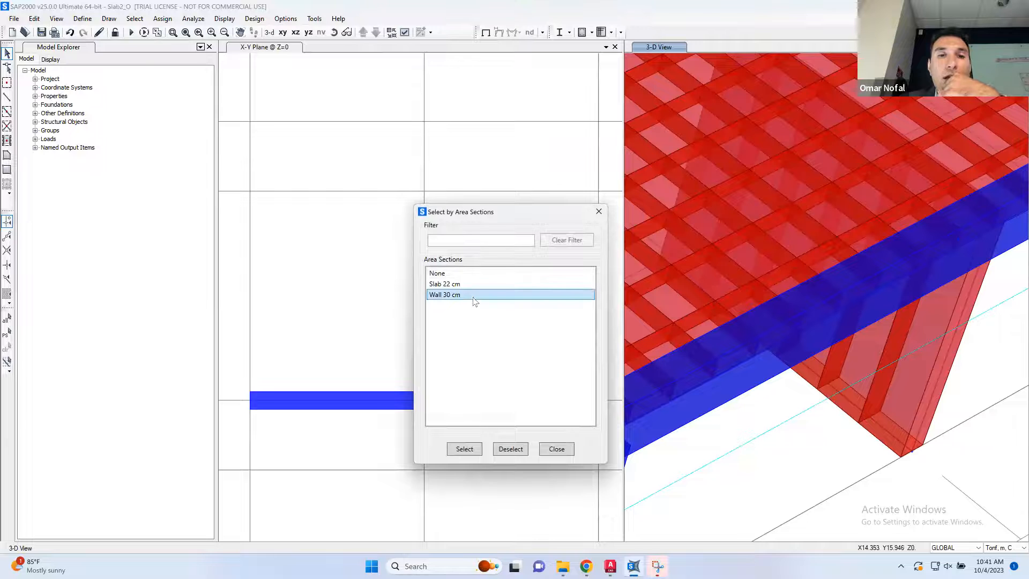
{"action": "left_click", "coordinate": [476, 452]}
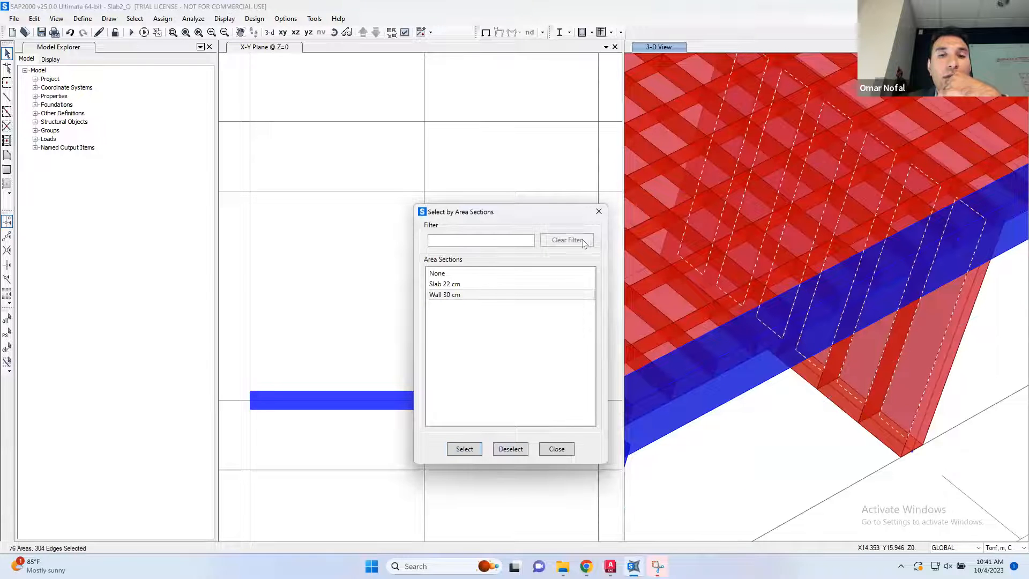
{"action": "left_click", "coordinate": [599, 211]}
Divide the selected wall areas into 6 objects along the edge from point 1 to 2 and 1 along the edge from point 1 to 3.
{"action": "left_click", "coordinate": [34, 18]}
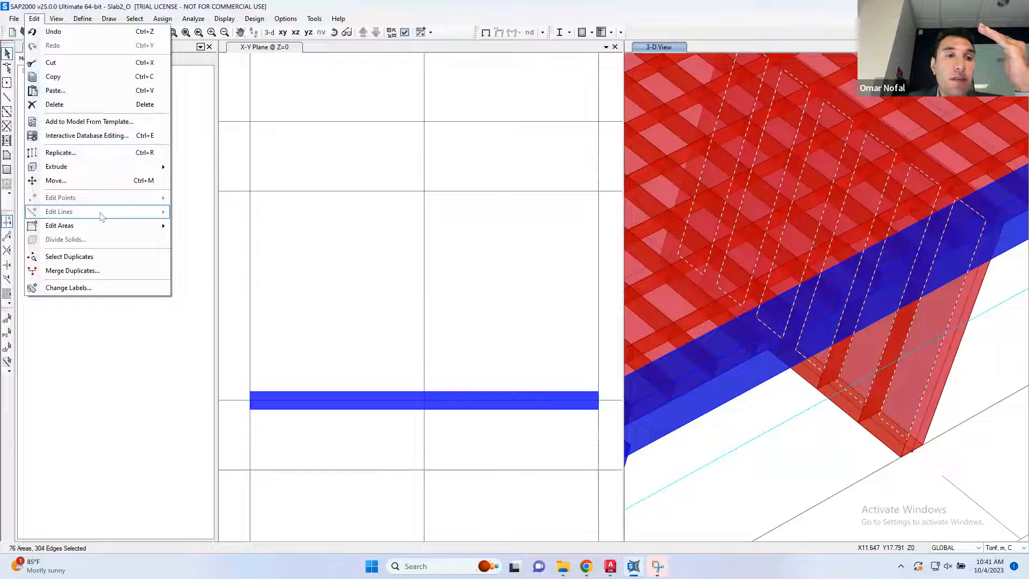
{"action": "left_click", "coordinate": [377, 142]}
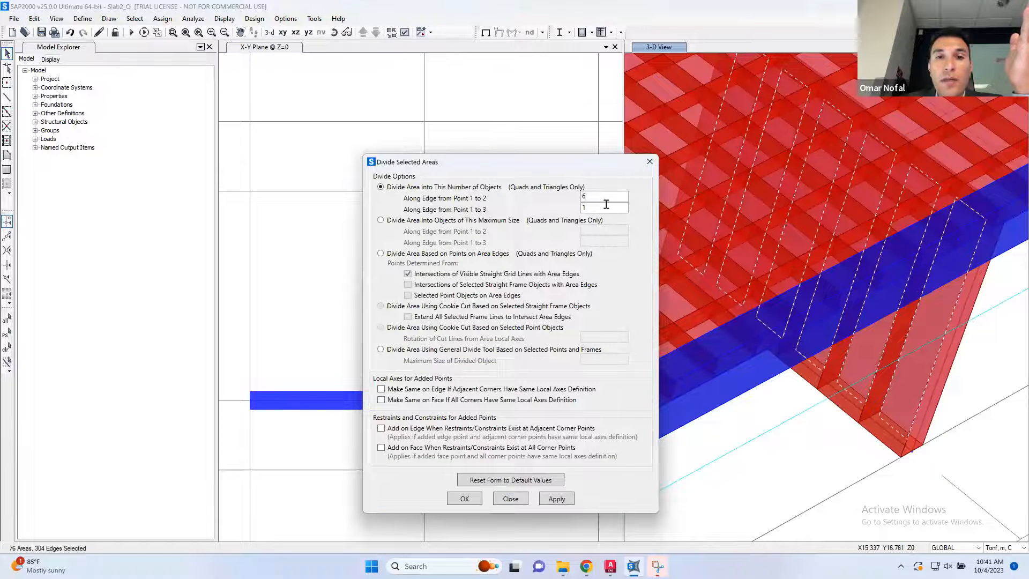
{"action": "left_click_drag", "start_coordinate": [593, 196], "coordinate": [581, 194]}
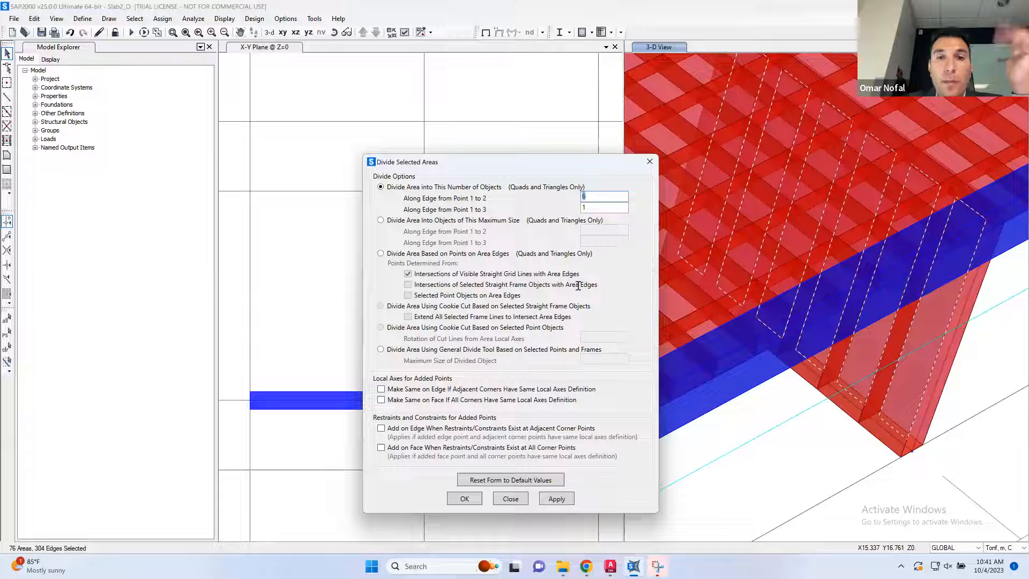
{"action": "left_click", "coordinate": [464, 499]}
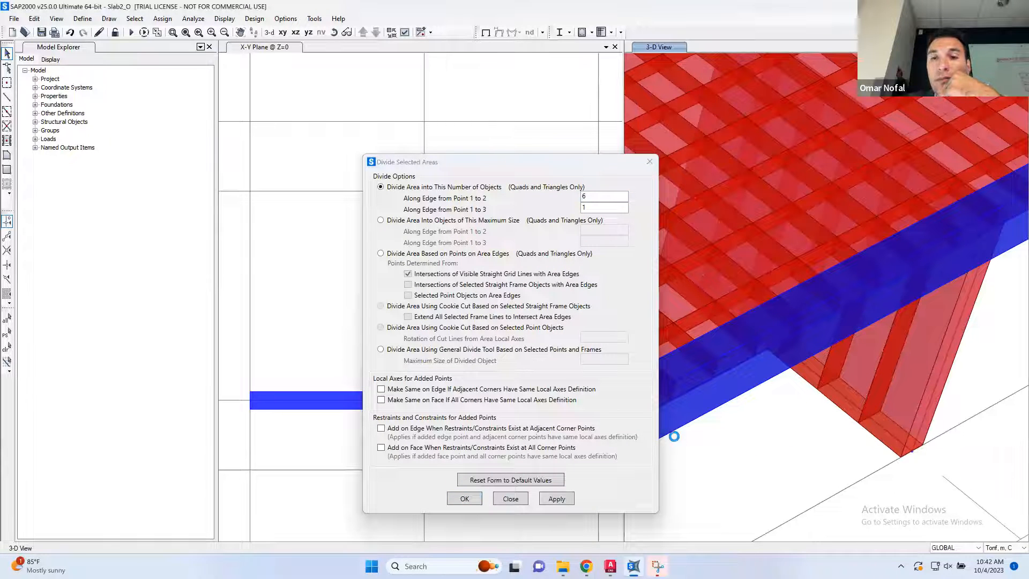
{"action": "left_click", "coordinate": [649, 162]}
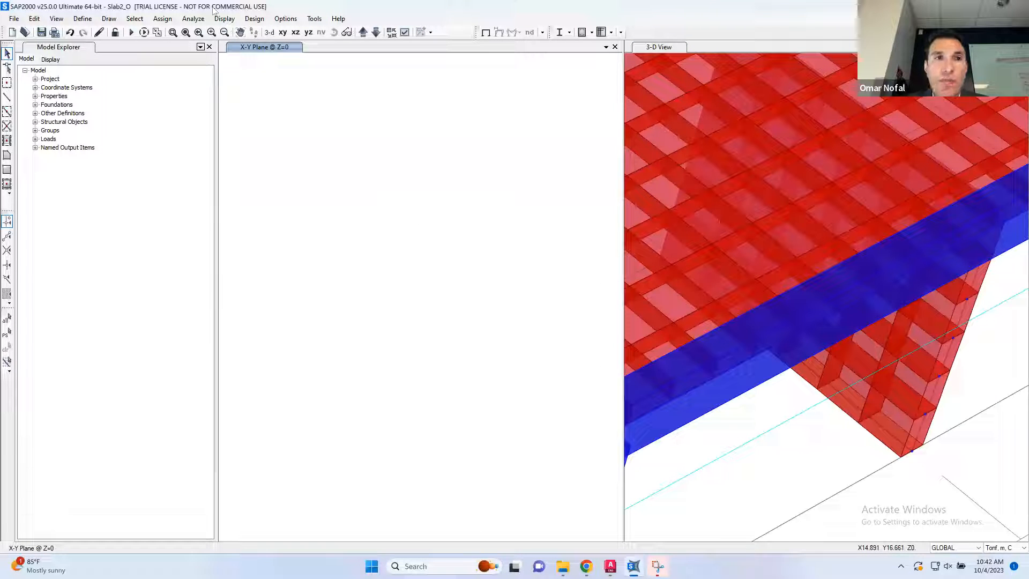
Select the joints and the beam in the core area between lines D-F and 5-6, and look at one joint's assignments.
{"action": "left_click", "coordinate": [185, 33]}
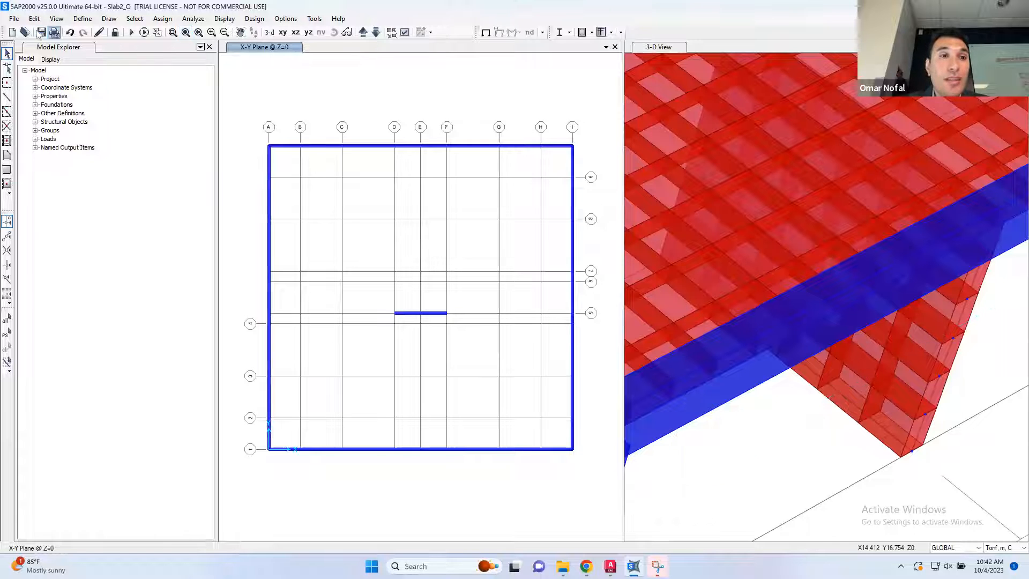
{"action": "left_click", "coordinate": [173, 33]}
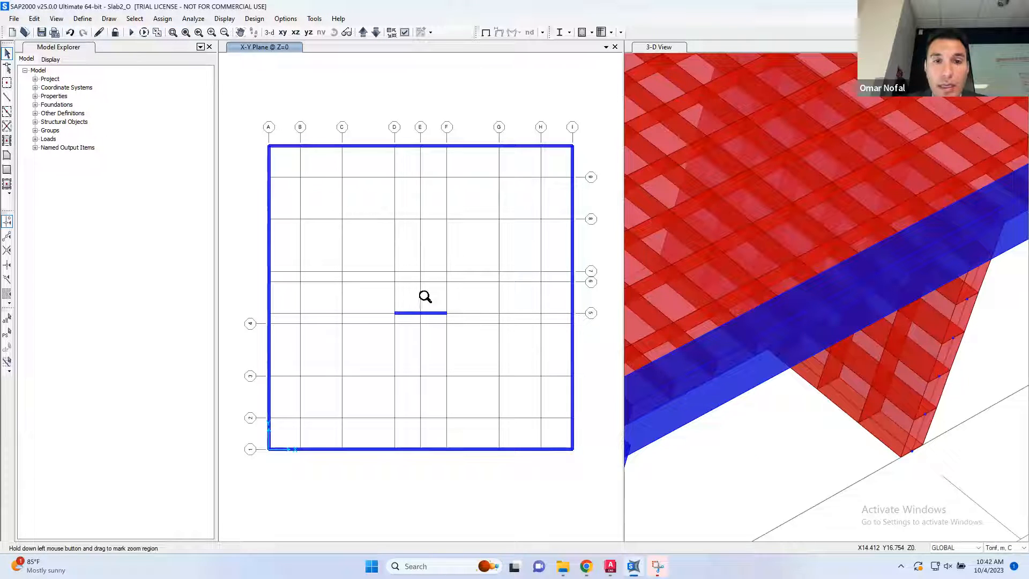
{"action": "left_click_drag", "start_coordinate": [449, 267], "coordinate": [388, 321]}
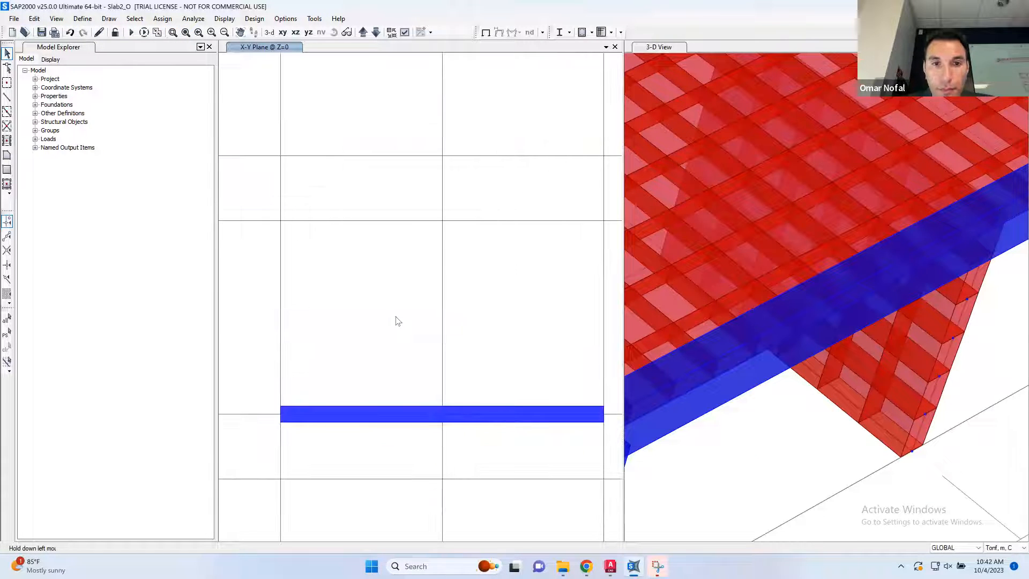
{"action": "left_click_drag", "start_coordinate": [609, 208], "coordinate": [284, 423]}
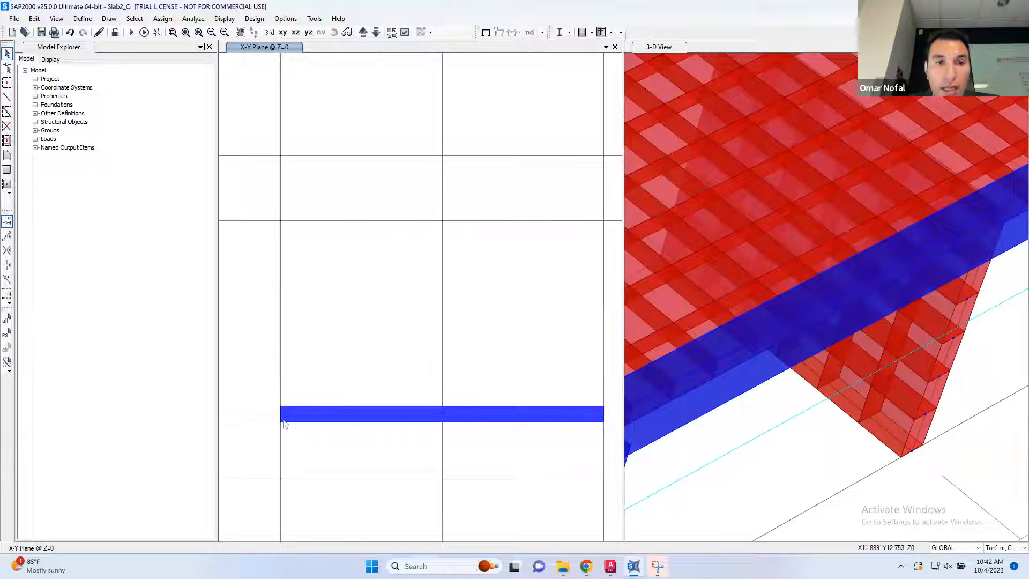
{"action": "right_click", "coordinate": [475, 189]}
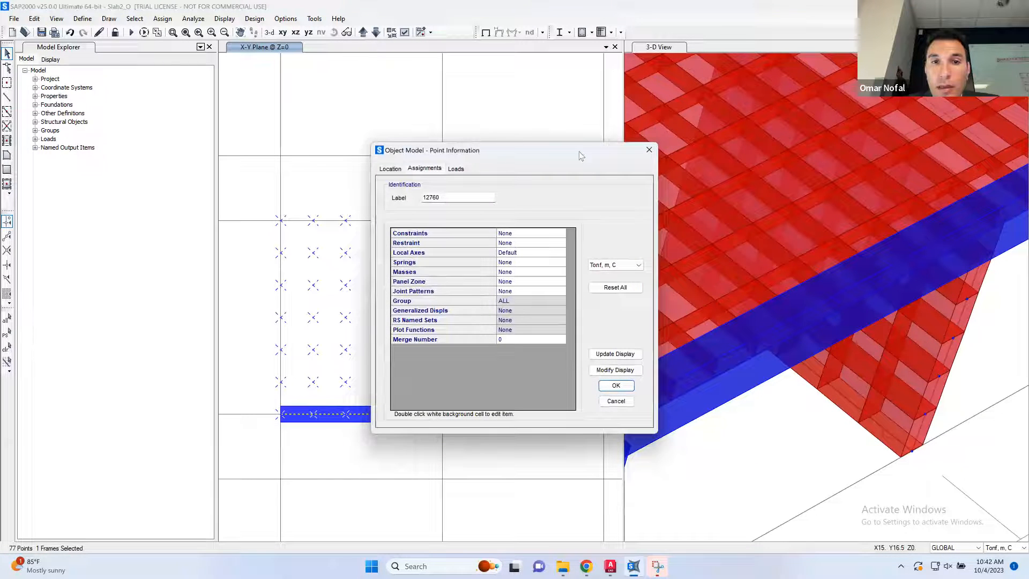
{"action": "left_click", "coordinate": [649, 150]}
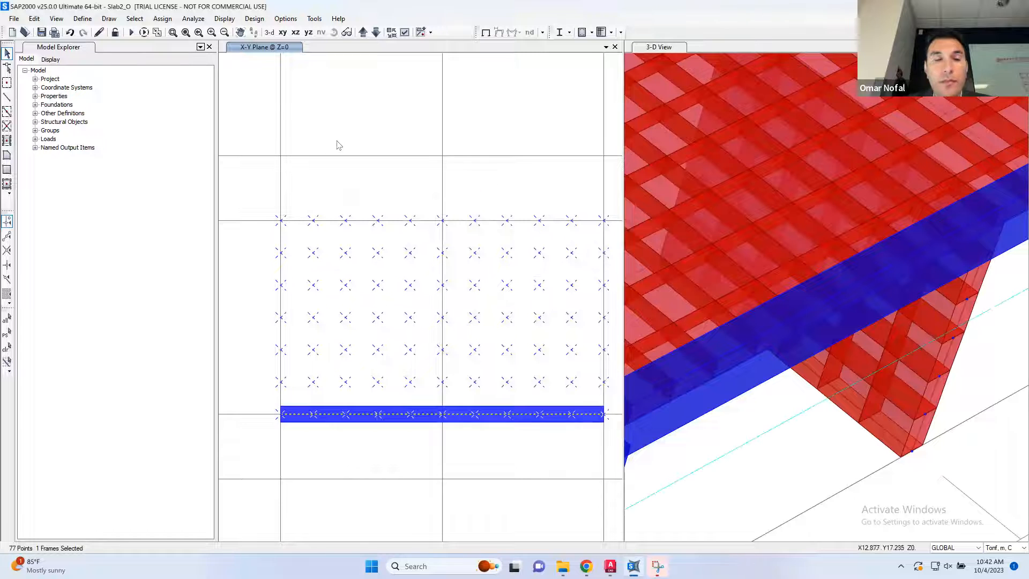
Show the area objects in the X-Y plane view at Z=0 again by turning off Not in View for areas.
{"action": "left_click", "coordinate": [185, 32]}
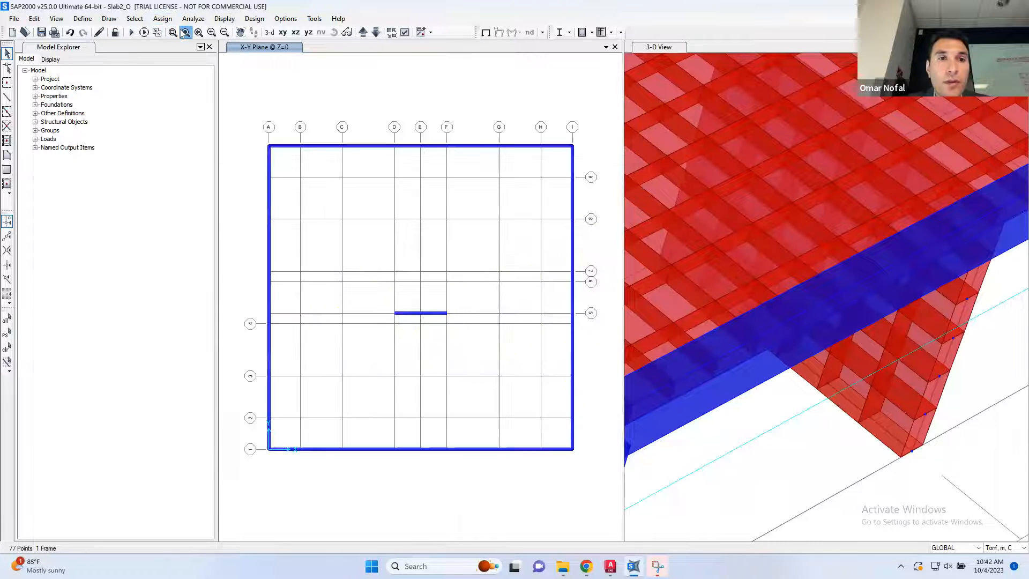
{"action": "right_click", "coordinate": [316, 90]}
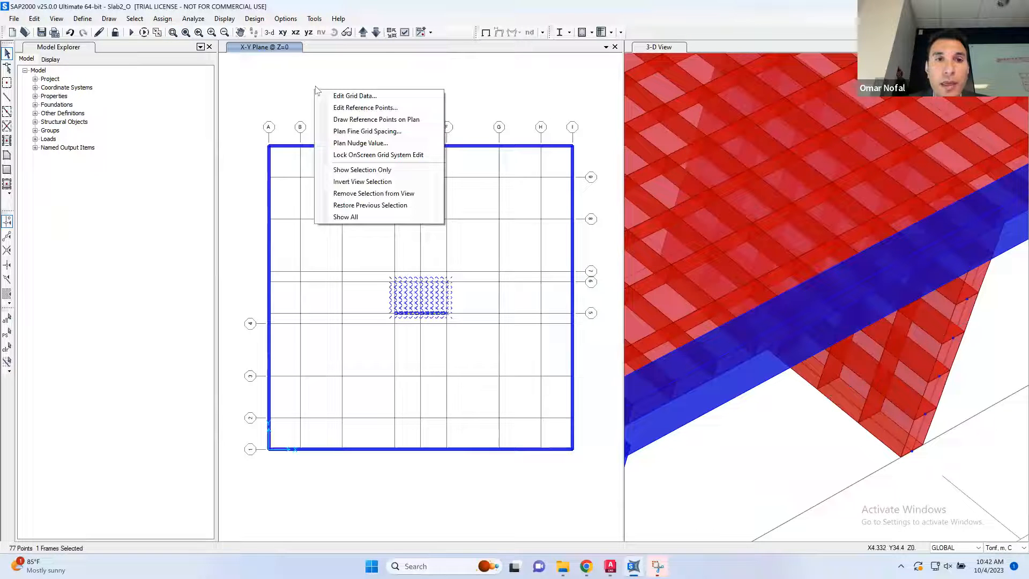
{"action": "left_click", "coordinate": [405, 32]}
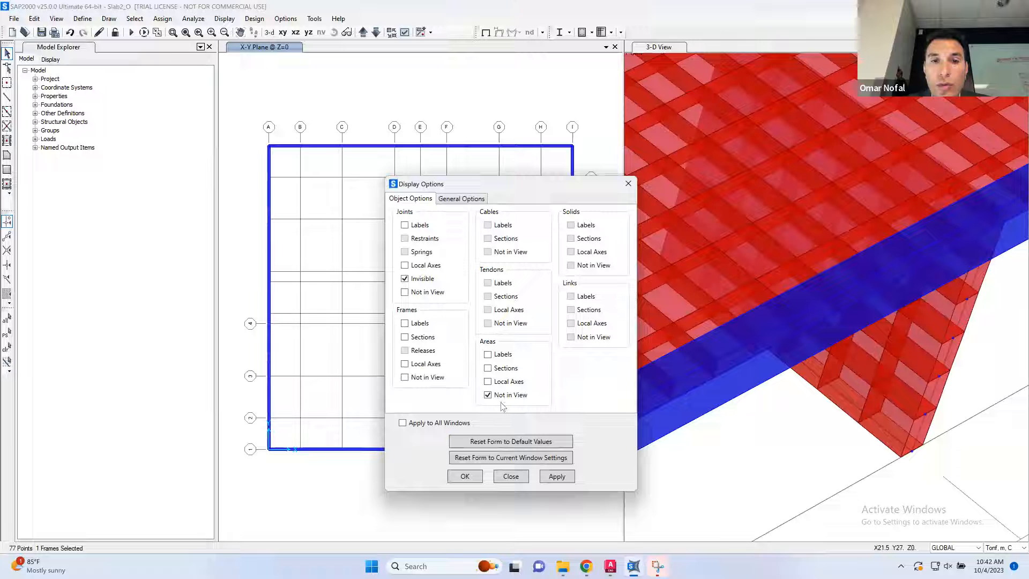
{"action": "left_click", "coordinate": [557, 476]}
{"action": "left_click", "coordinate": [463, 476]}
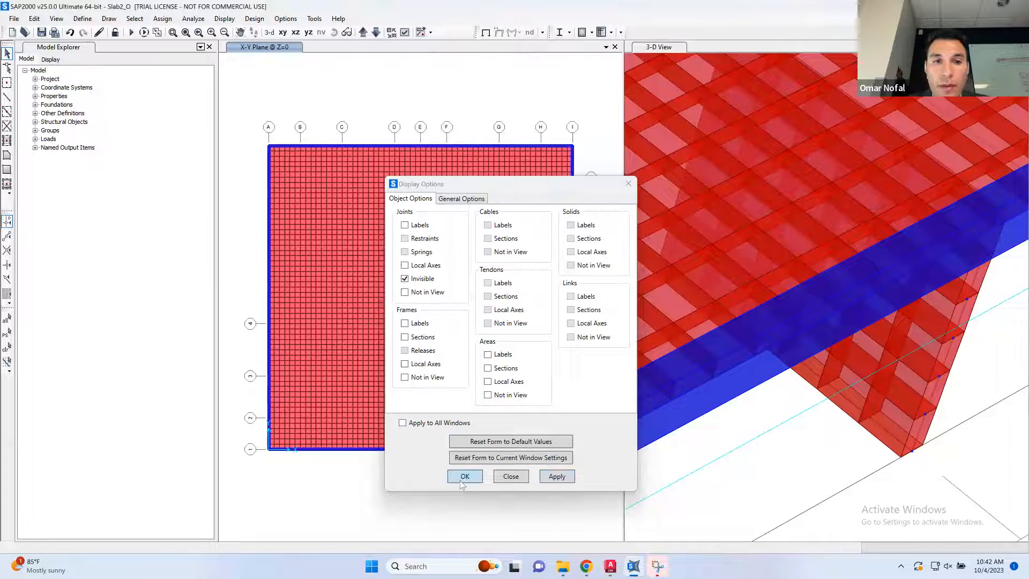
Delete the slab areas, joints and beam inside the core between lines D-F and 5-6 to form the opening.
{"action": "left_click", "coordinate": [466, 478]}
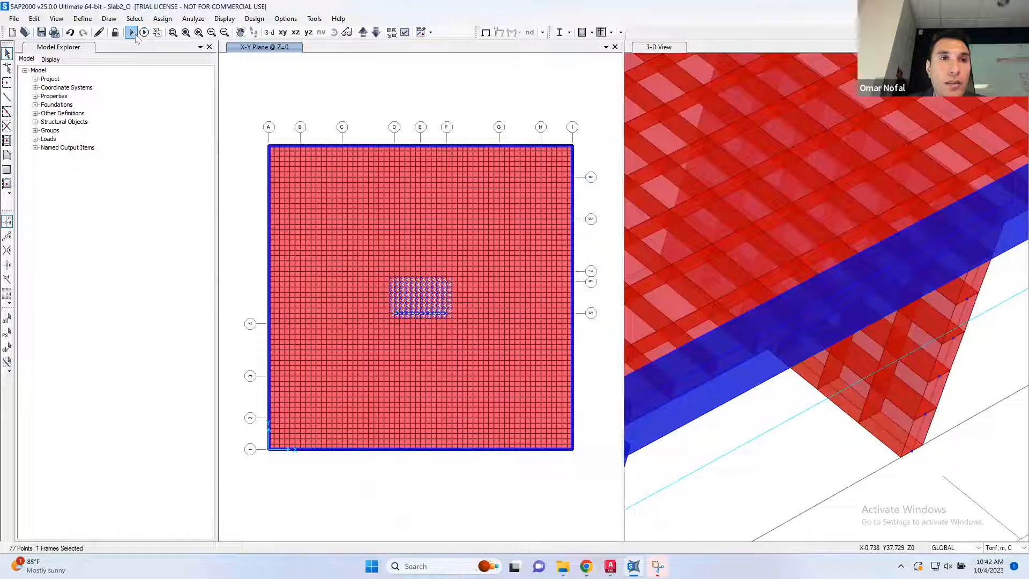
{"action": "left_click", "coordinate": [185, 32]}
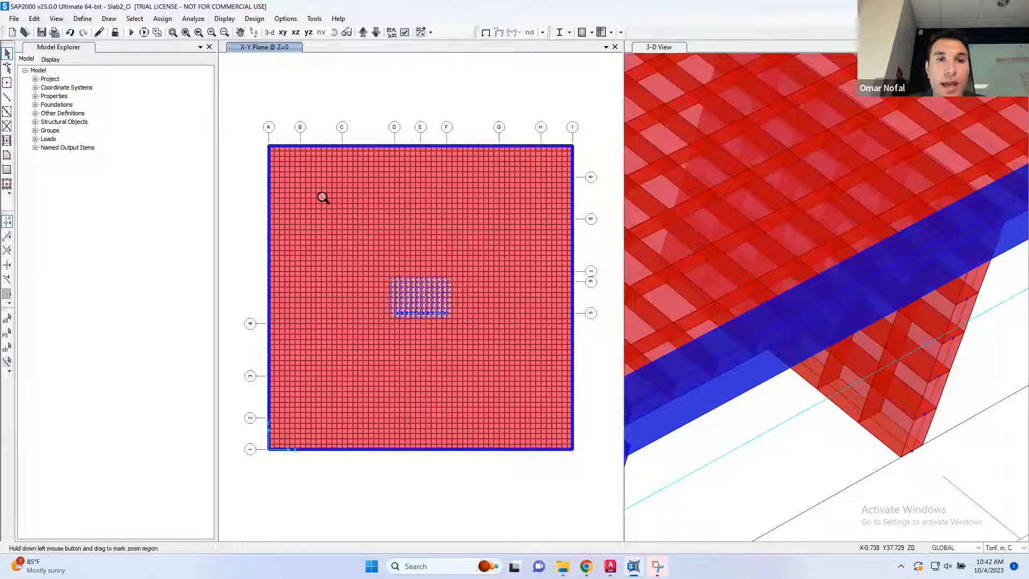
{"action": "left_click_drag", "start_coordinate": [453, 266], "coordinate": [381, 325]}
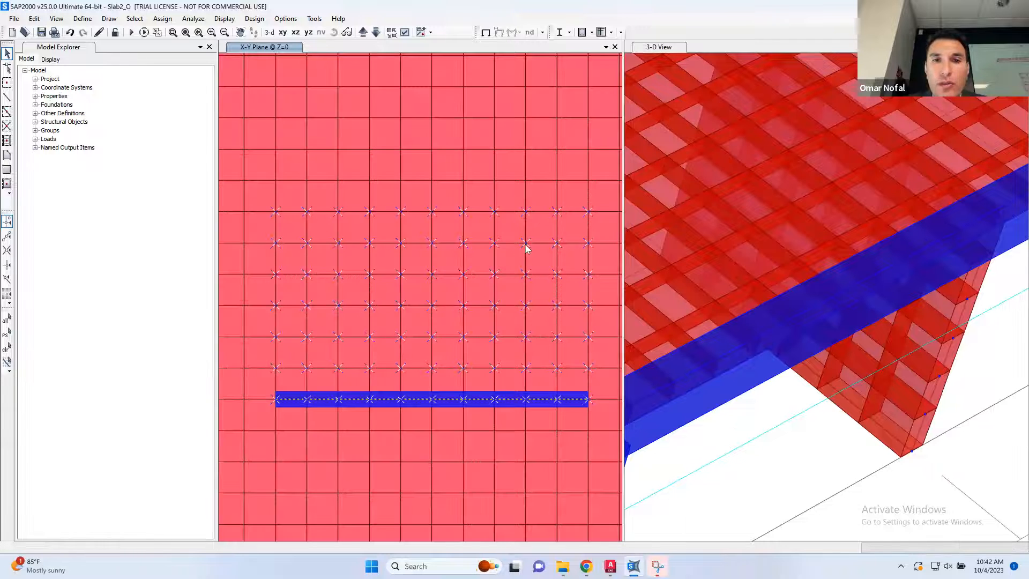
{"action": "left_click_drag", "start_coordinate": [569, 230], "coordinate": [272, 404]}
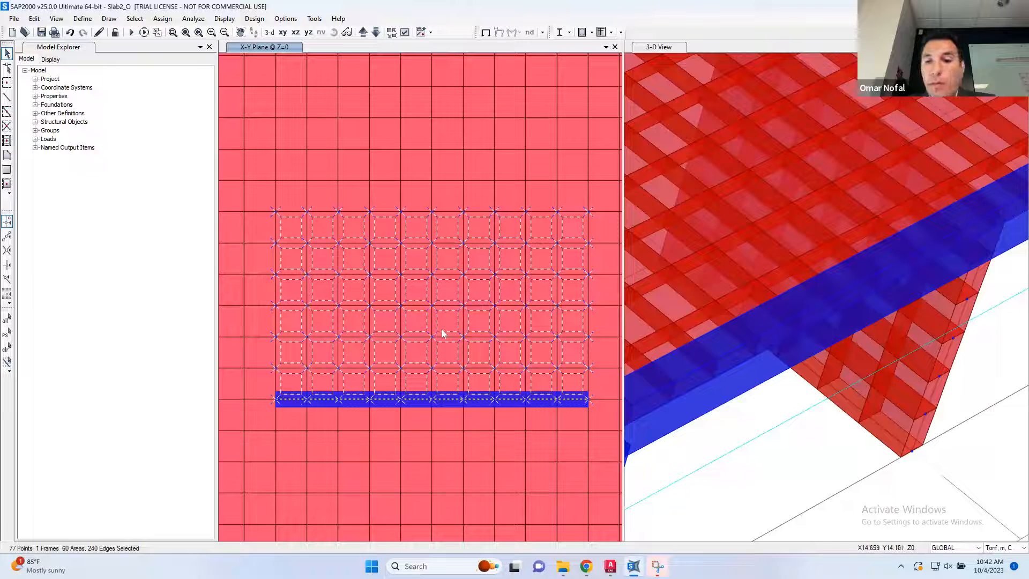
{"action": "key", "text": "Delete"}
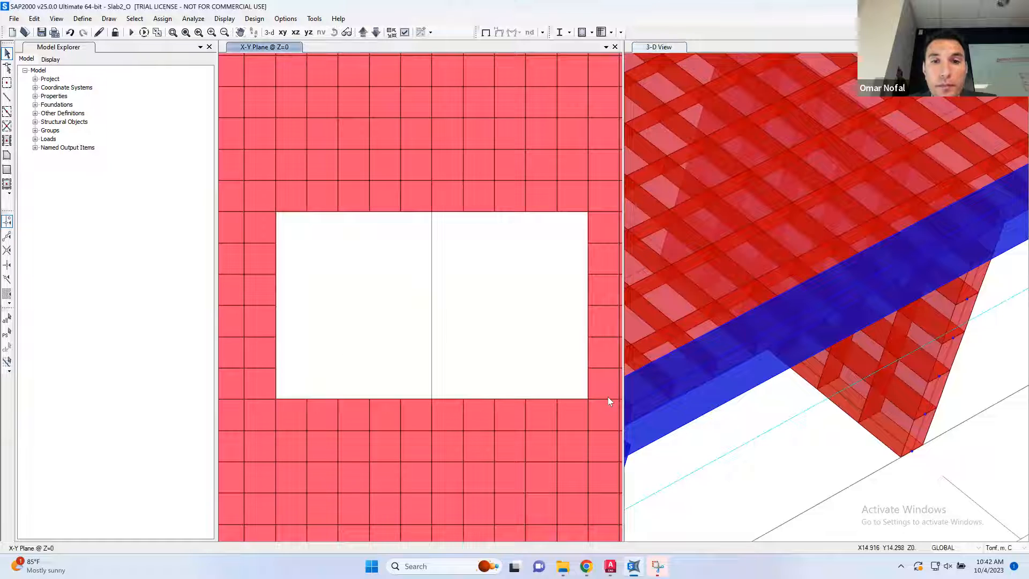
Restore the full plan and 3-D views and inspect the core opening in the slab.
{"action": "left_click", "coordinate": [773, 409]}
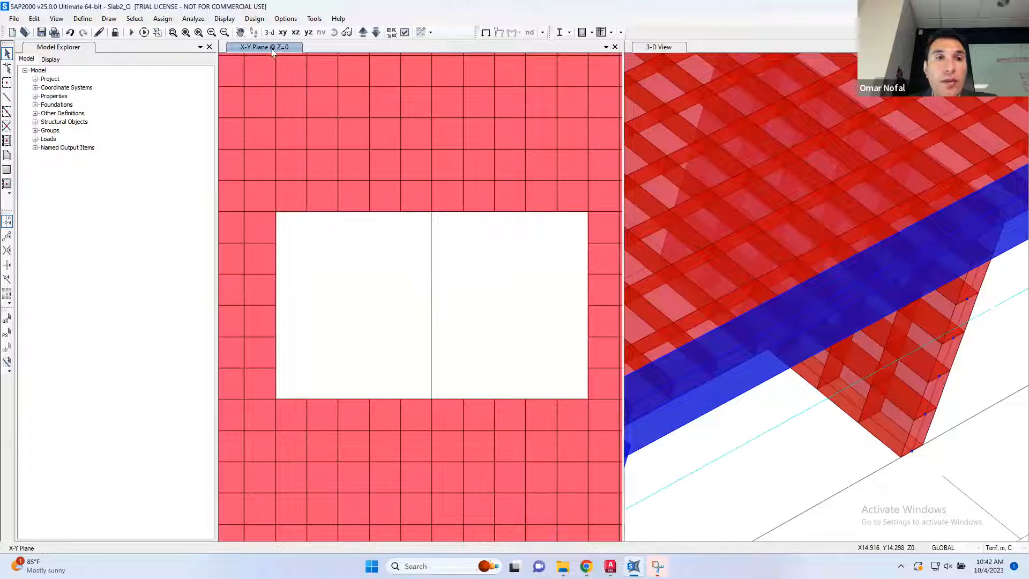
{"action": "left_click", "coordinate": [186, 32]}
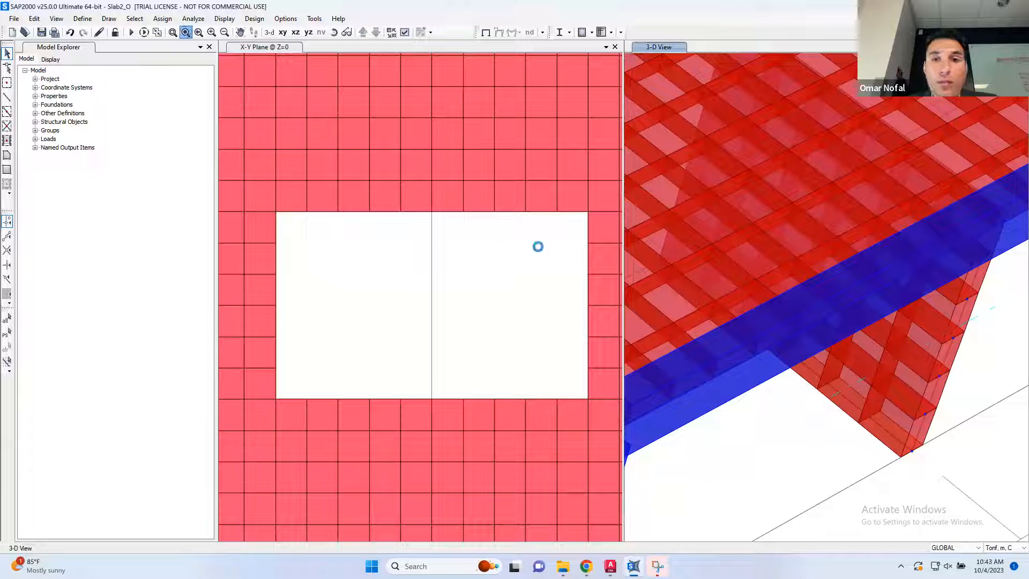
{"action": "scroll", "coordinate": [816, 243], "scroll_direction": "down", "scroll_amount": 2}
{"action": "scroll", "coordinate": [820, 242], "scroll_direction": "down", "scroll_amount": 2}
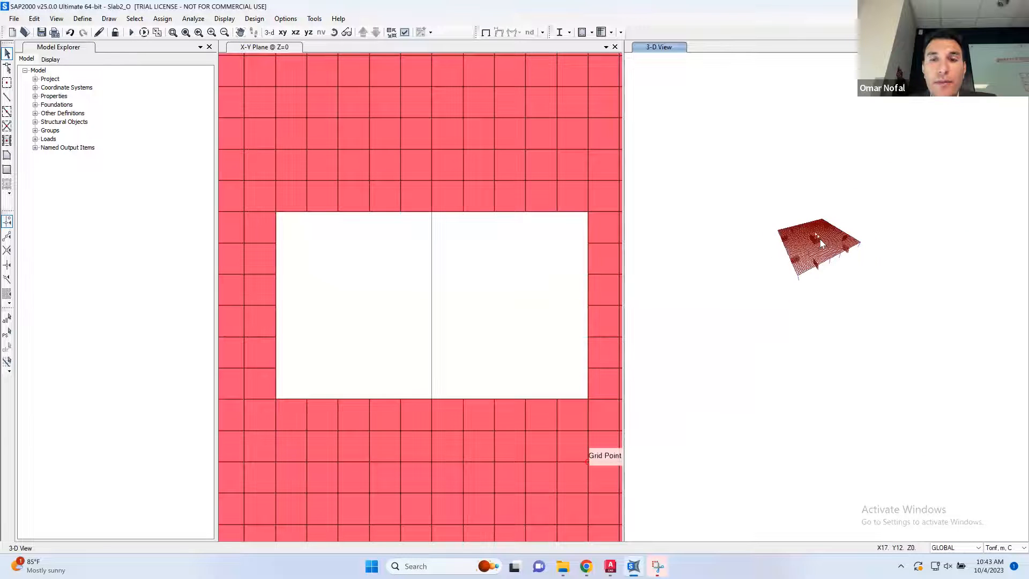
{"action": "scroll", "coordinate": [821, 243], "scroll_direction": "up", "scroll_amount": 5}
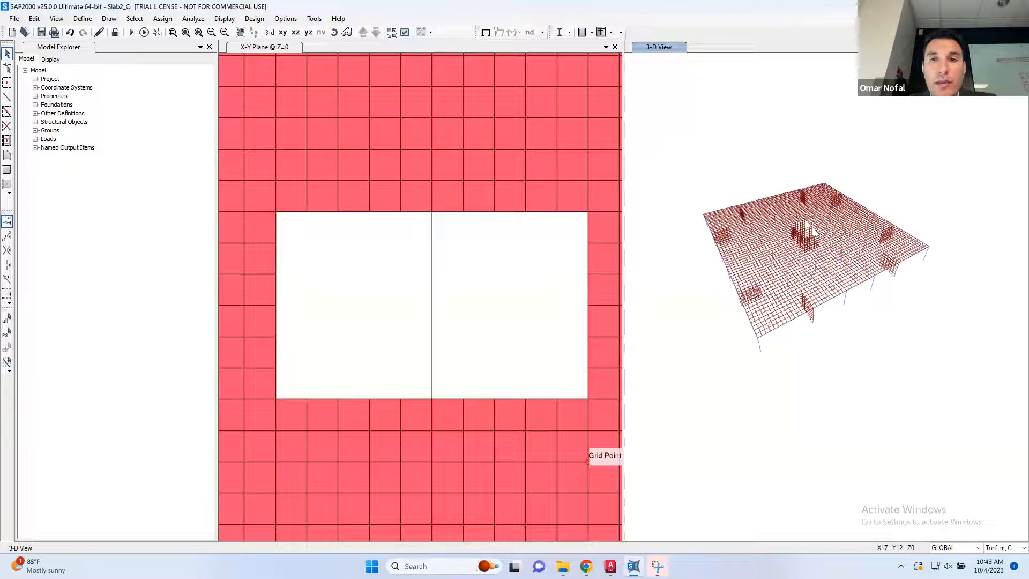
{"action": "scroll", "coordinate": [803, 217], "scroll_direction": "down", "scroll_amount": 8}
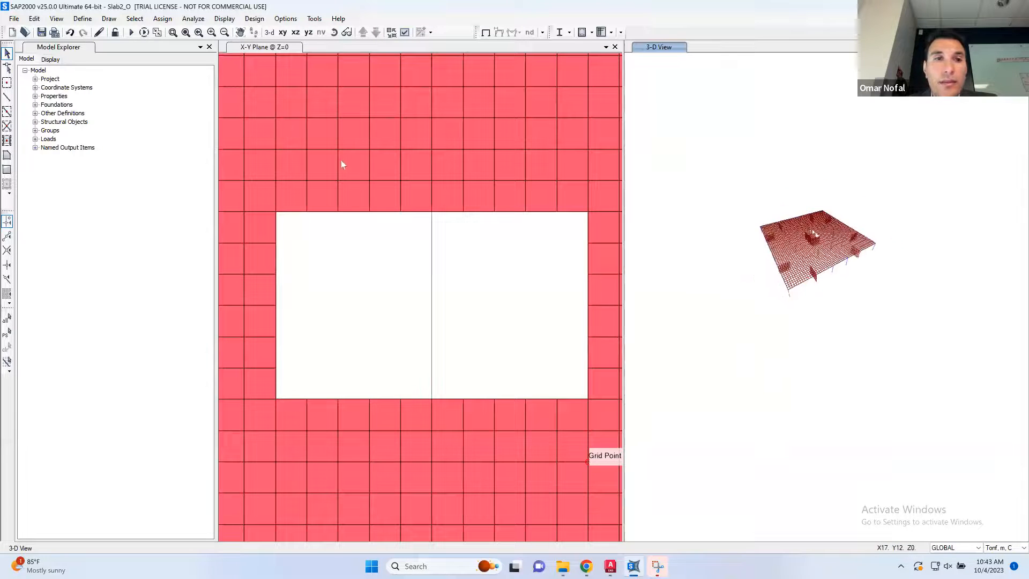
{"action": "left_click", "coordinate": [186, 32]}
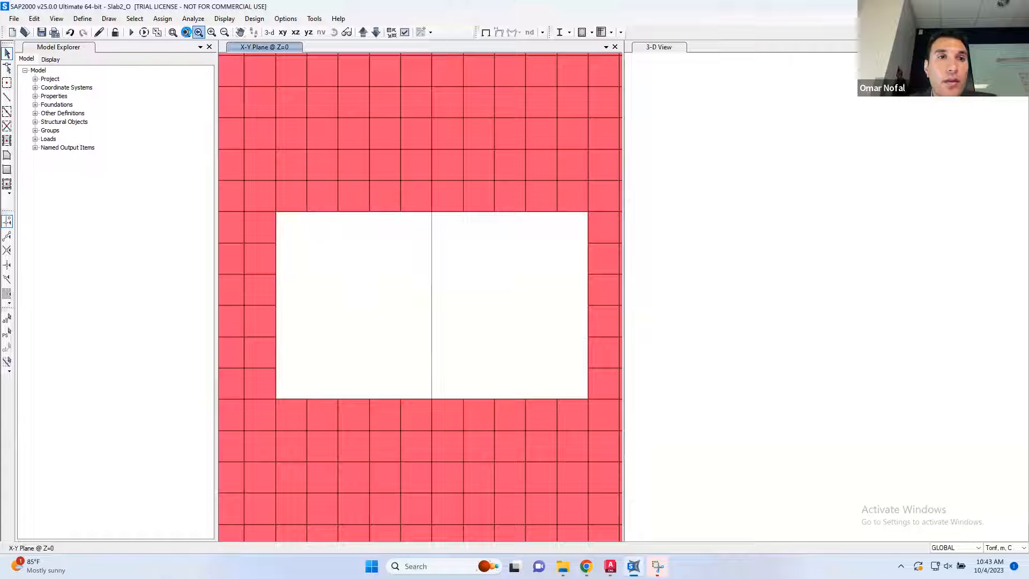
{"action": "left_click", "coordinate": [186, 32]}
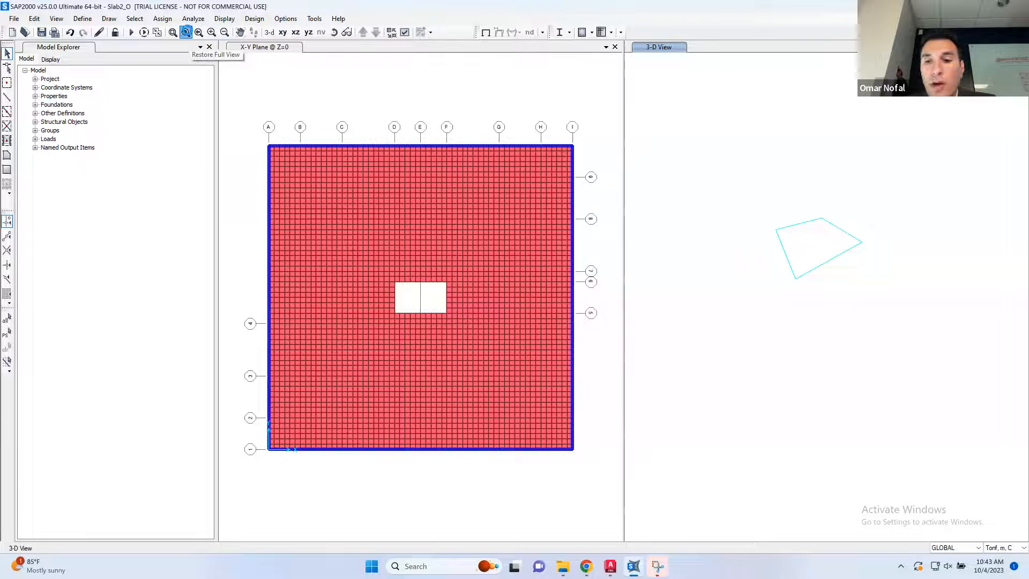
{"action": "left_click", "coordinate": [186, 32]}
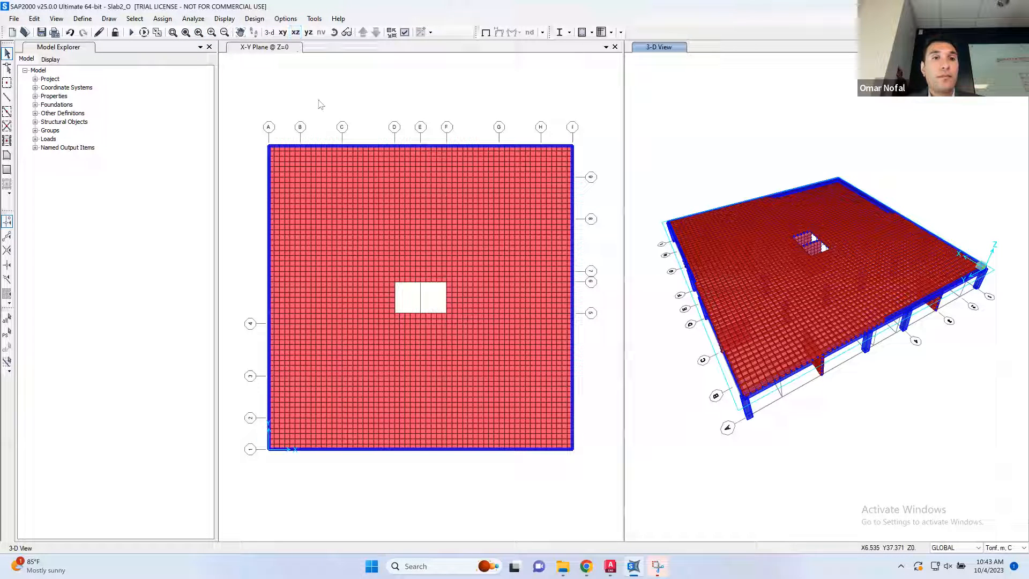
Assign fixed restraints, all translations and rotations, to all base joints in the X-Y plane at Z=-3.
{"action": "left_click", "coordinate": [297, 46]}
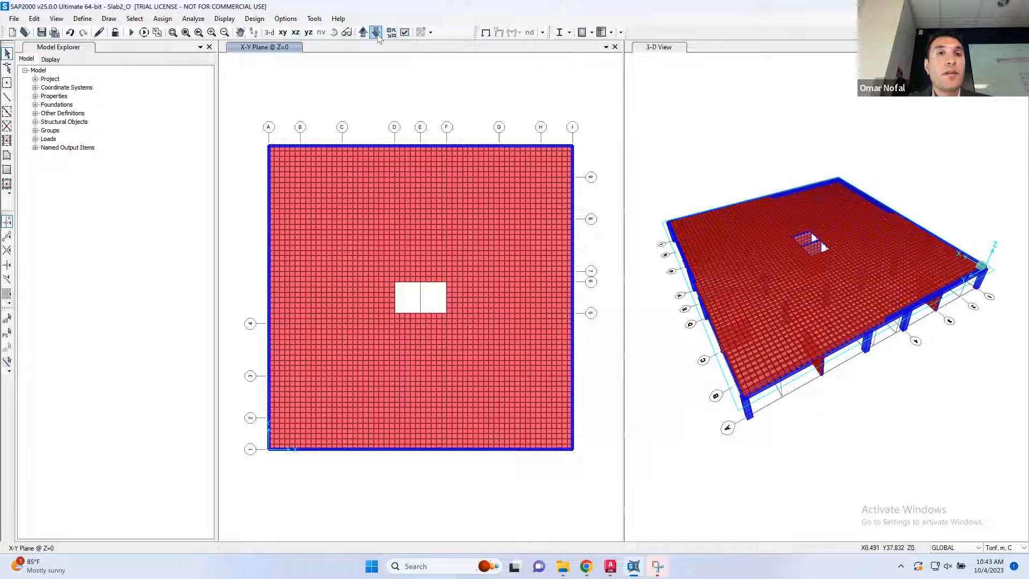
{"action": "left_click", "coordinate": [376, 33]}
{"action": "left_click_drag", "start_coordinate": [596, 125], "coordinate": [260, 470]}
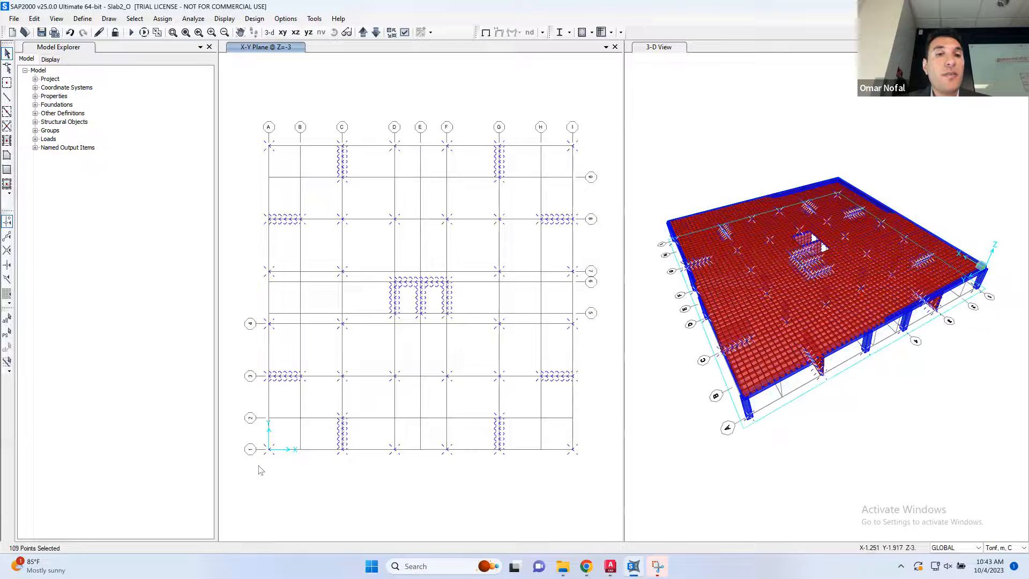
{"action": "left_click", "coordinate": [162, 18]}
{"action": "mouse_move", "coordinate": [204, 34]}
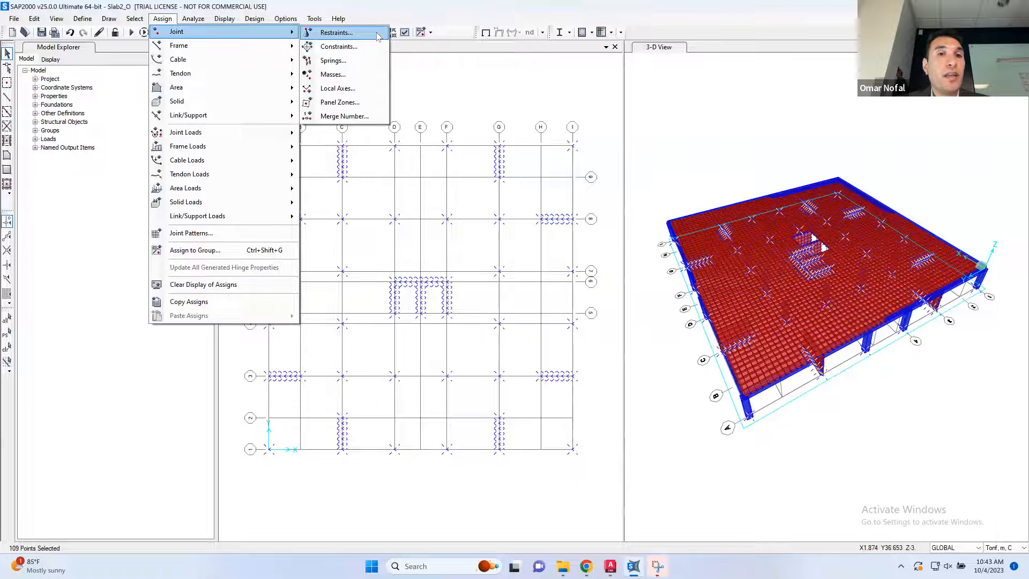
{"action": "left_click", "coordinate": [336, 32]}
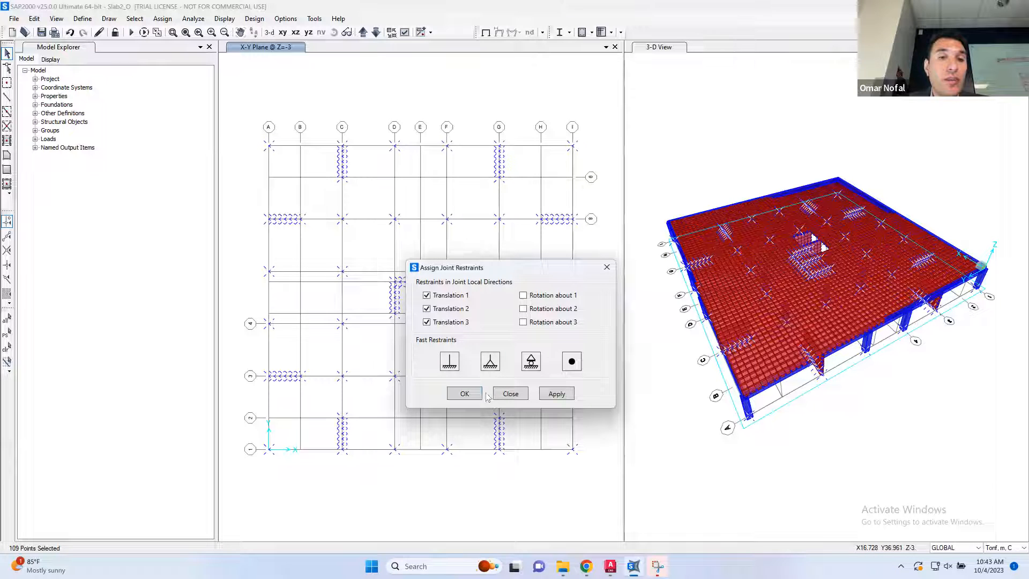
{"action": "left_click", "coordinate": [450, 362]}
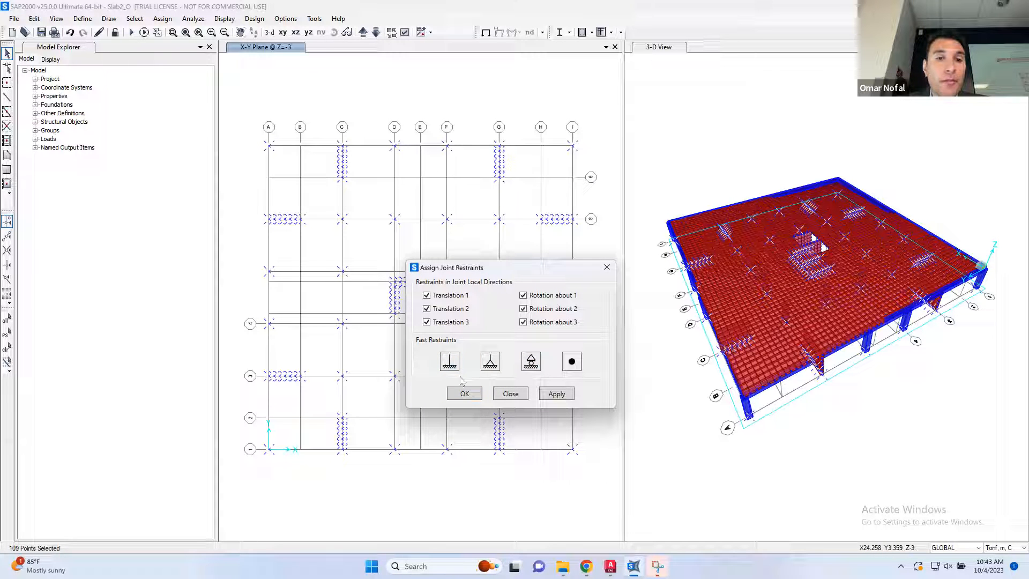
{"action": "left_click", "coordinate": [465, 393]}
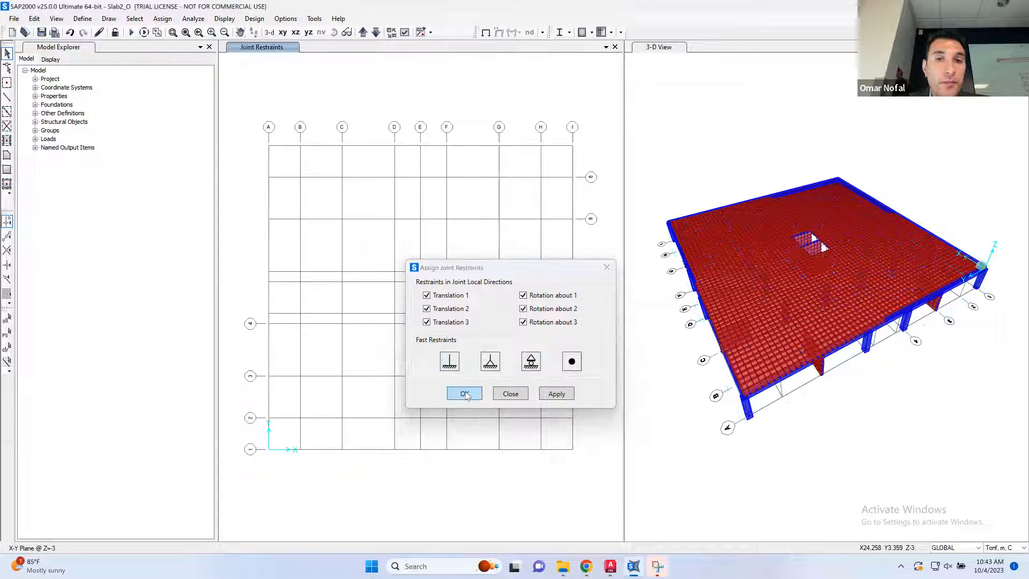
{"action": "left_click", "coordinate": [607, 268]}
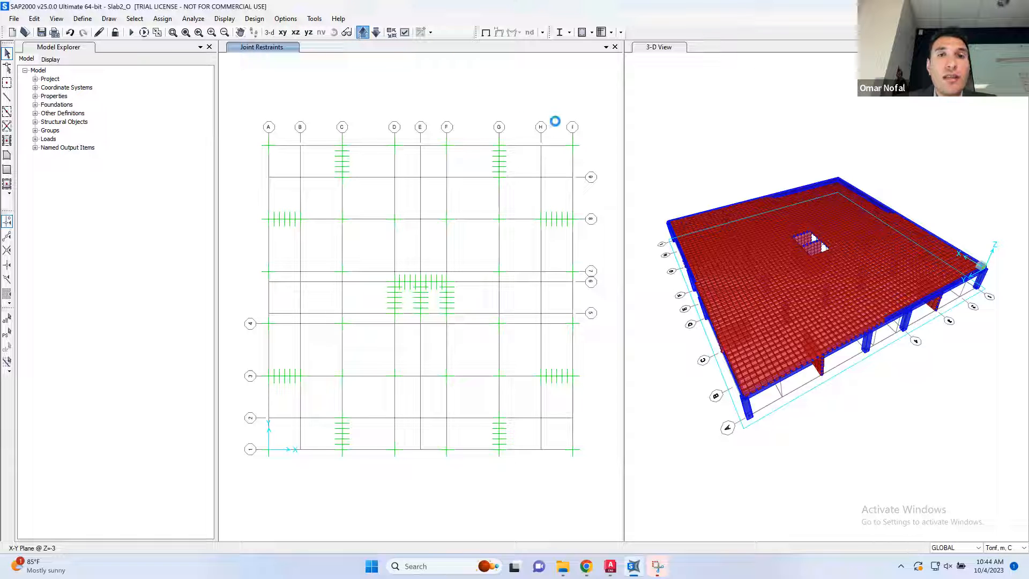
Assign a uniform Live load of 0.15 tonf/m² in the gravity direction to all slab areas at Z=0, replacing existing loads.
{"action": "left_click_drag", "start_coordinate": [592, 113], "coordinate": [263, 468]}
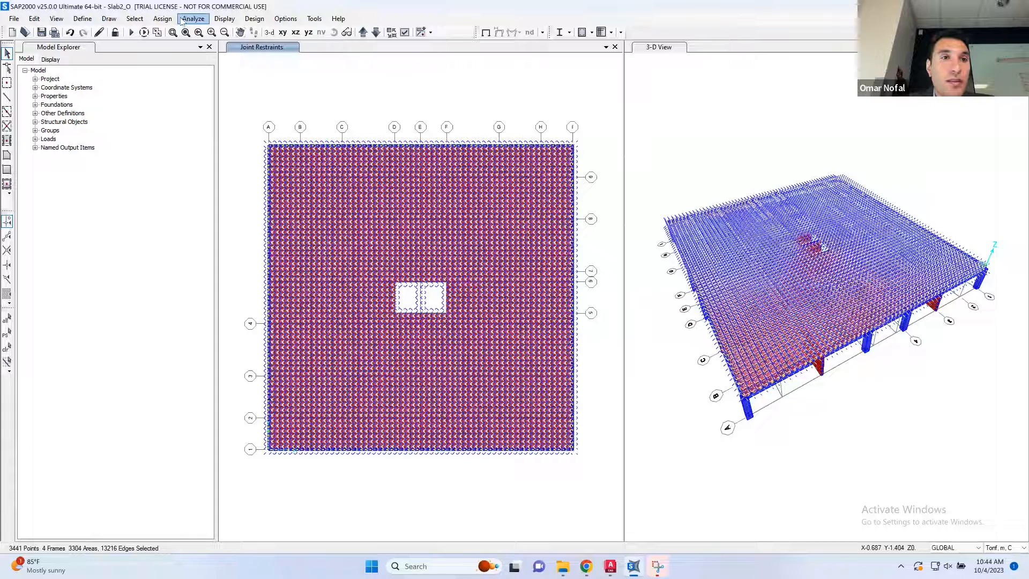
{"action": "left_click", "coordinate": [164, 19]}
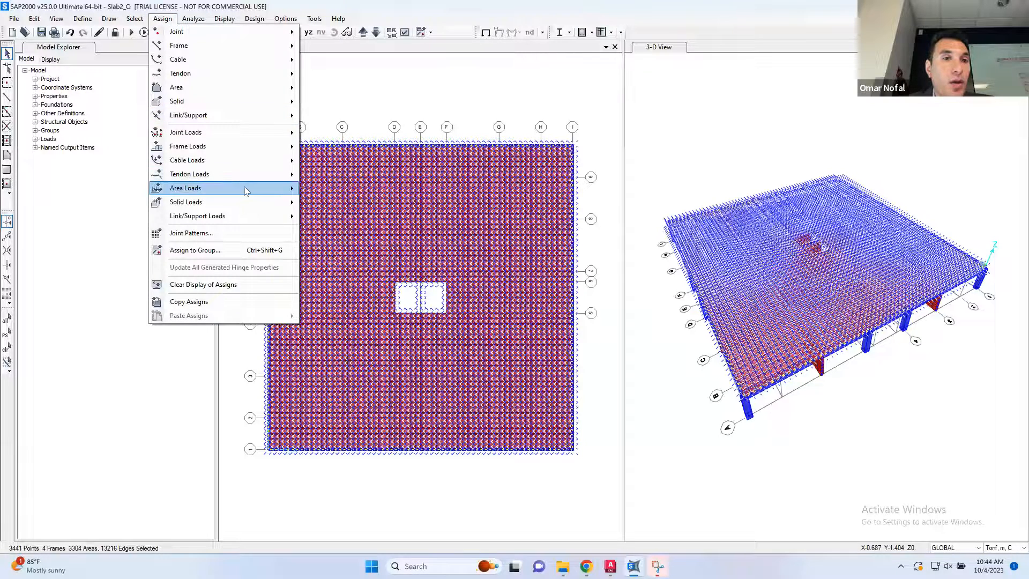
{"action": "mouse_move", "coordinate": [244, 188]}
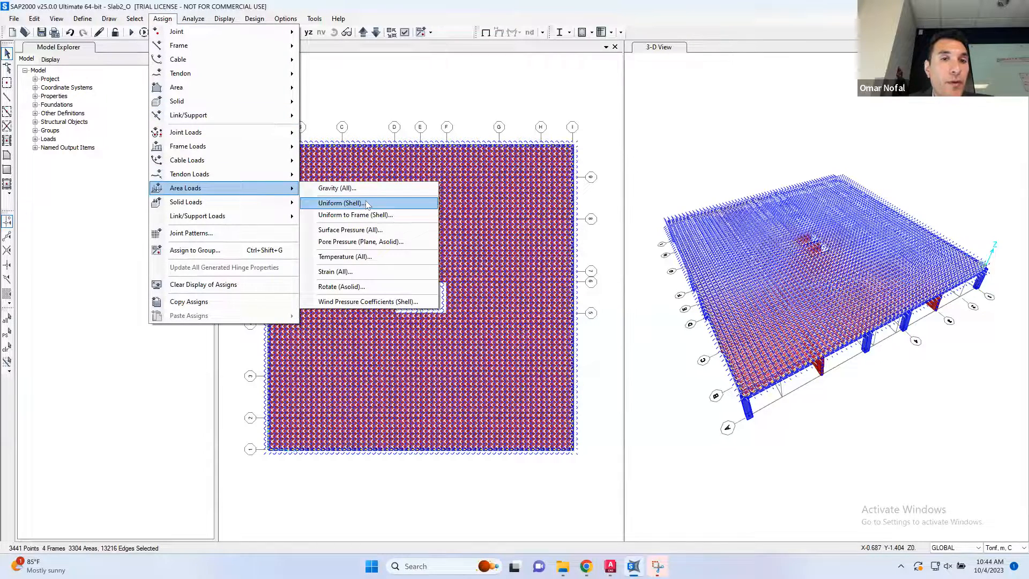
{"action": "left_click", "coordinate": [368, 203]}
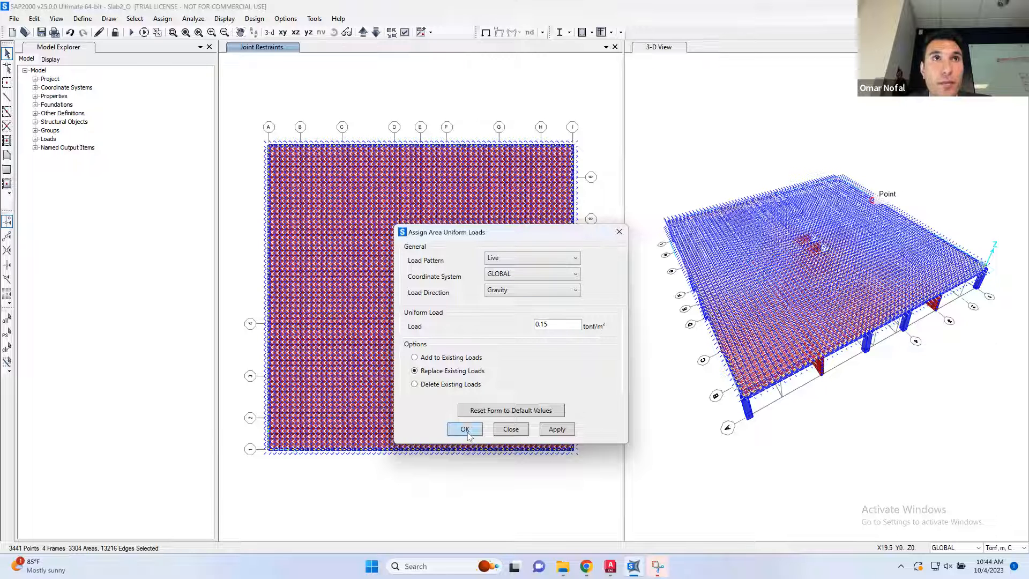
{"action": "left_click", "coordinate": [557, 429]}
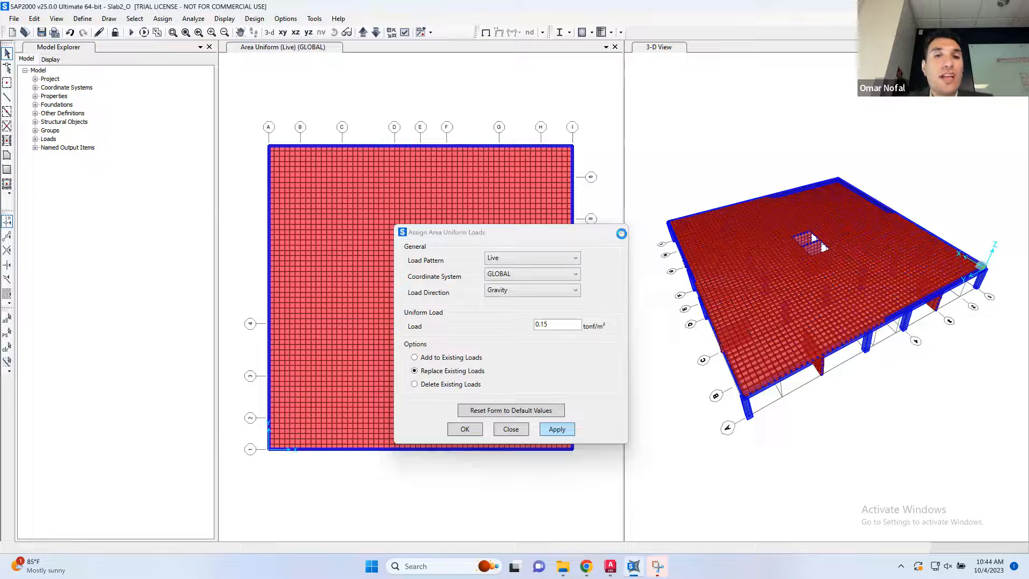
{"action": "left_click", "coordinate": [621, 234]}
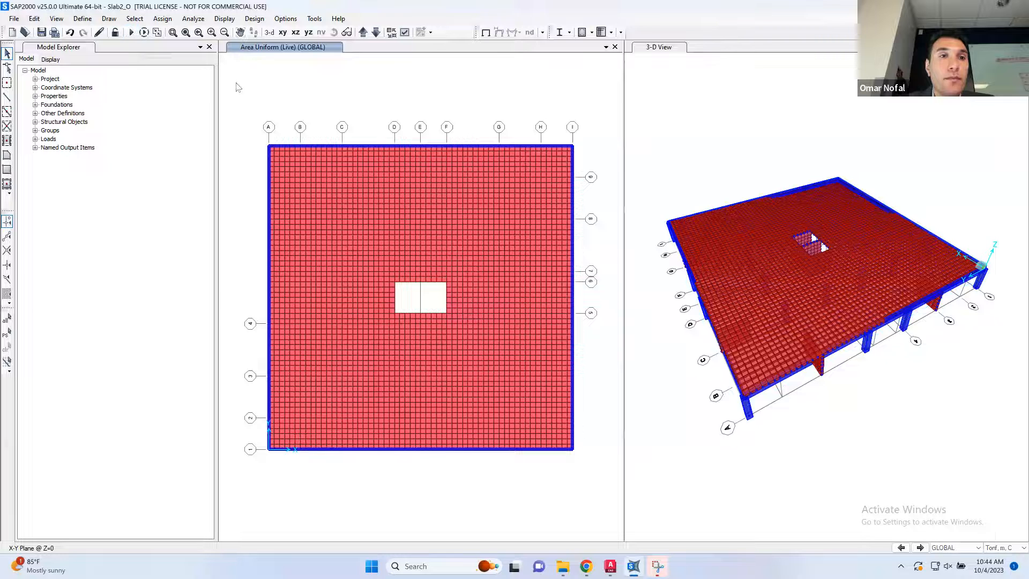
Run the analysis for the DEAD and Live load cases and show the COMB1 resultant M22 diagram in the plan view.
{"action": "left_click", "coordinate": [131, 32]}
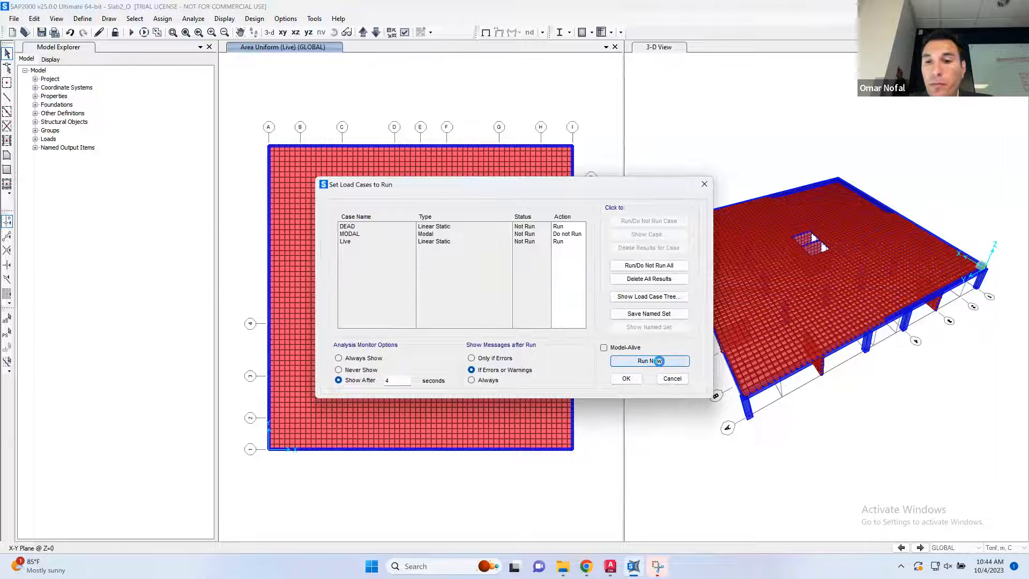
{"action": "left_click", "coordinate": [658, 361]}
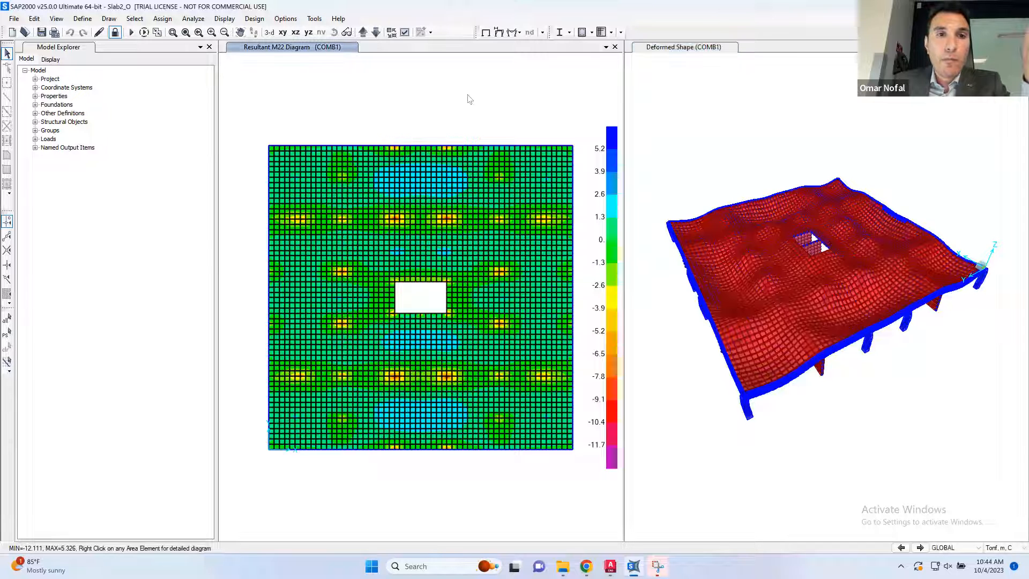
Draw a section cut across the whole slab along X=7 on the M22 diagram and review its stresses and forces.
{"action": "left_click", "coordinate": [109, 18]}
{"action": "left_click", "coordinate": [138, 256]}
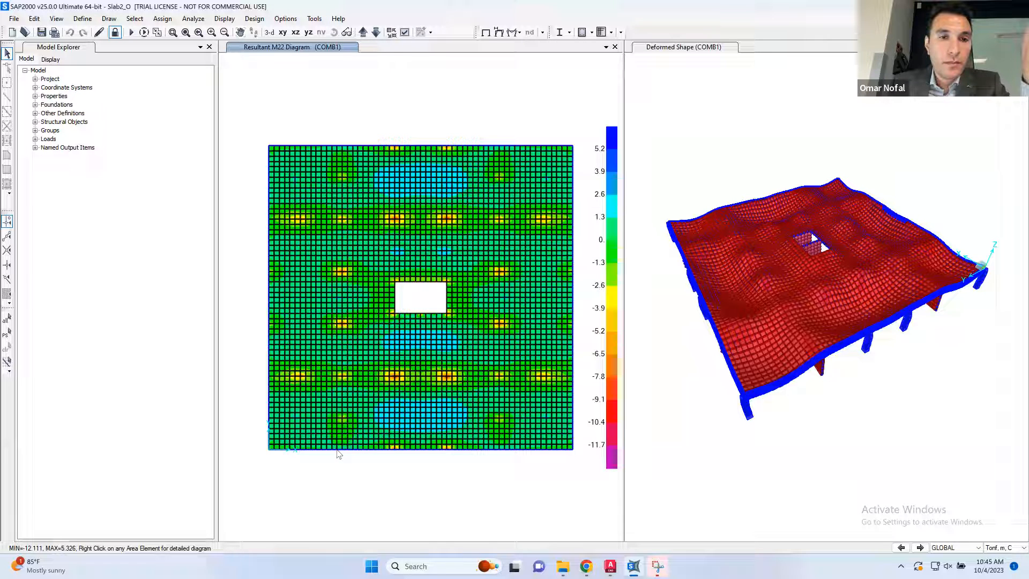
{"action": "left_click", "coordinate": [349, 447]}
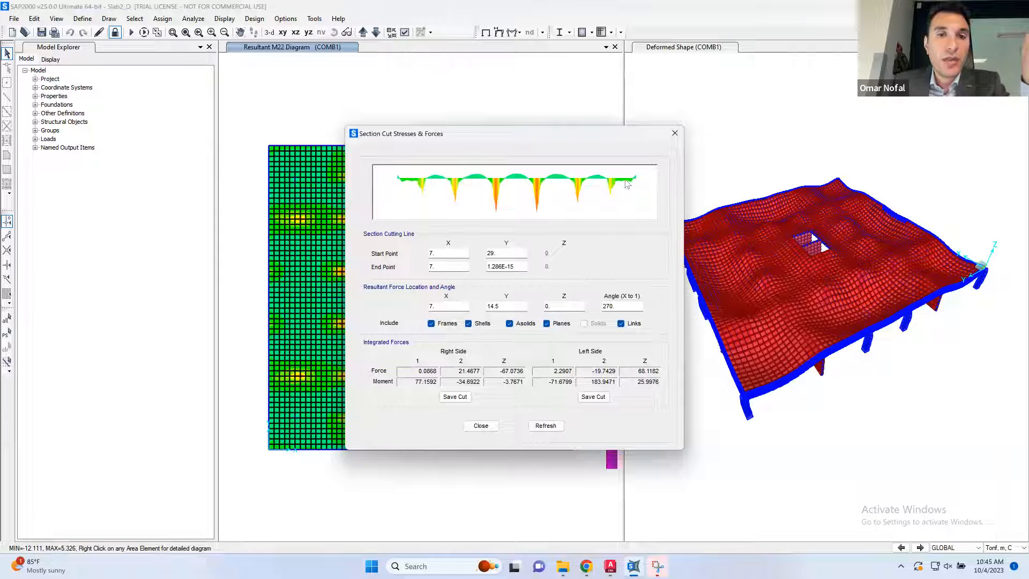
{"action": "left_click", "coordinate": [684, 144]}
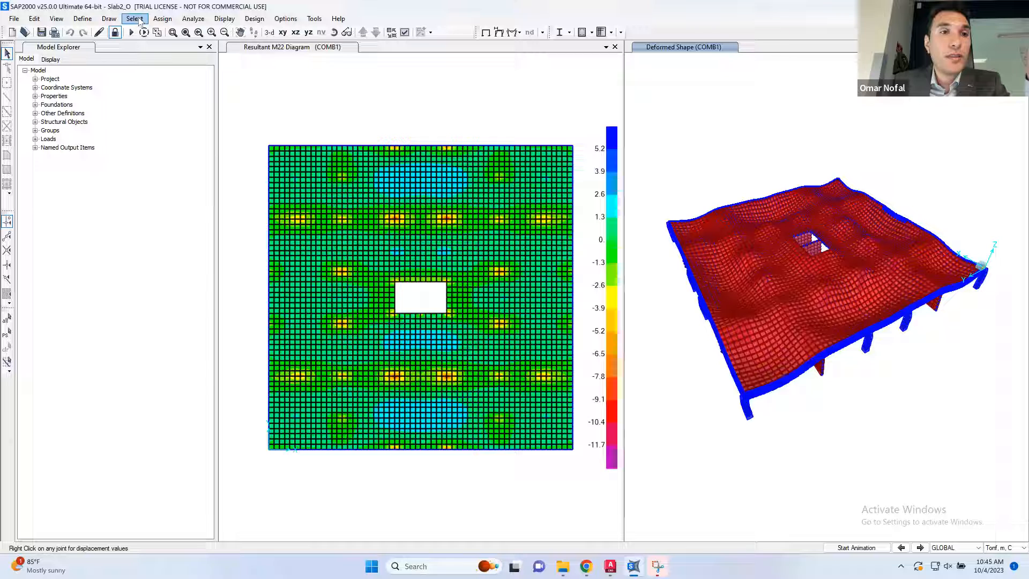
Show the COMB1 deformed shape in the 3-D view with Uz contours drawn on the objects.
{"action": "left_click", "coordinate": [233, 19]}
{"action": "left_click", "coordinate": [234, 21]}
{"action": "left_click", "coordinate": [224, 19]}
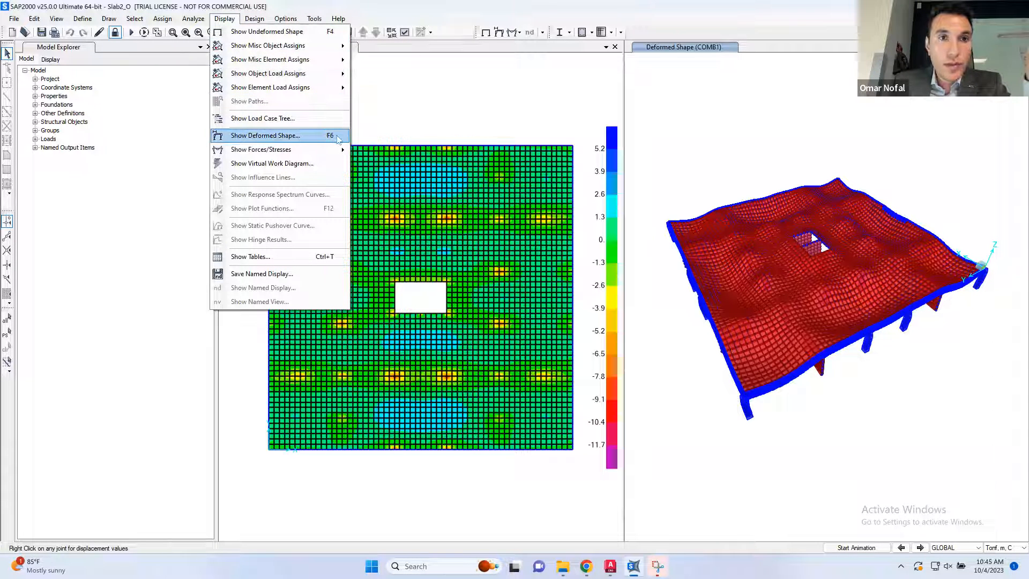
{"action": "left_click", "coordinate": [337, 138]}
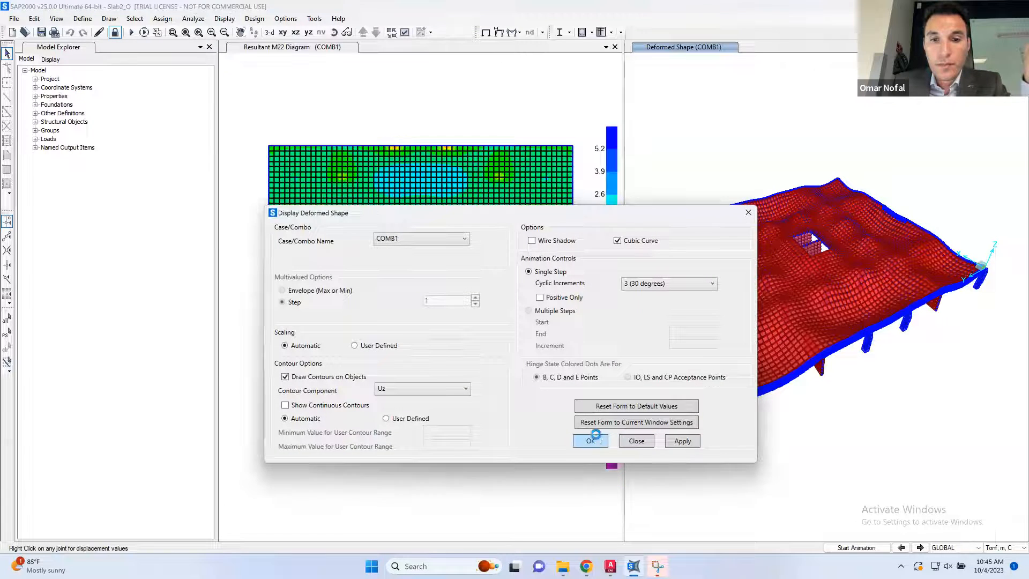
{"action": "left_click", "coordinate": [594, 438]}
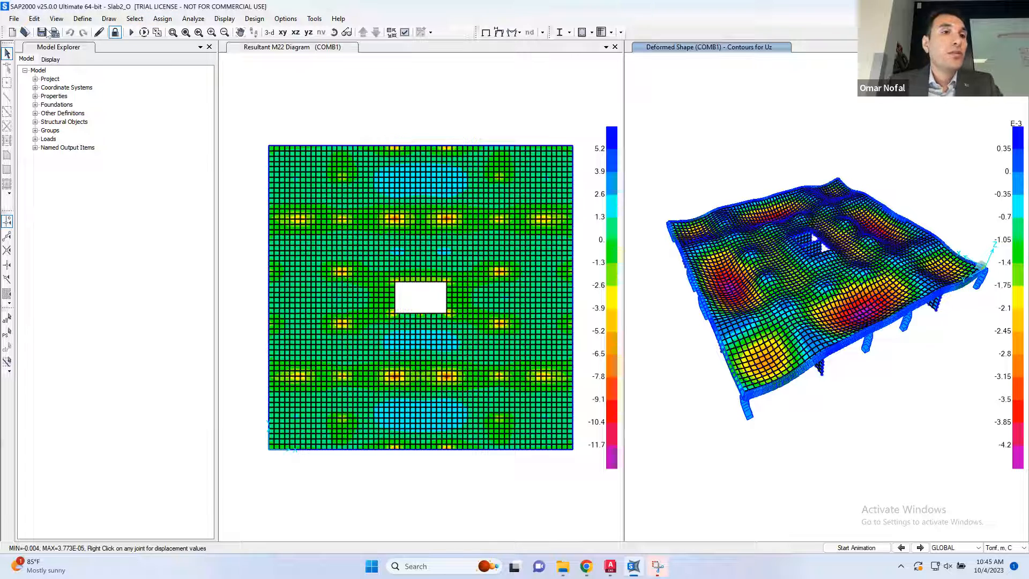
Save the model under the new file name Slab 4 3D in the Truss folder.
{"action": "left_click", "coordinate": [17, 20]}
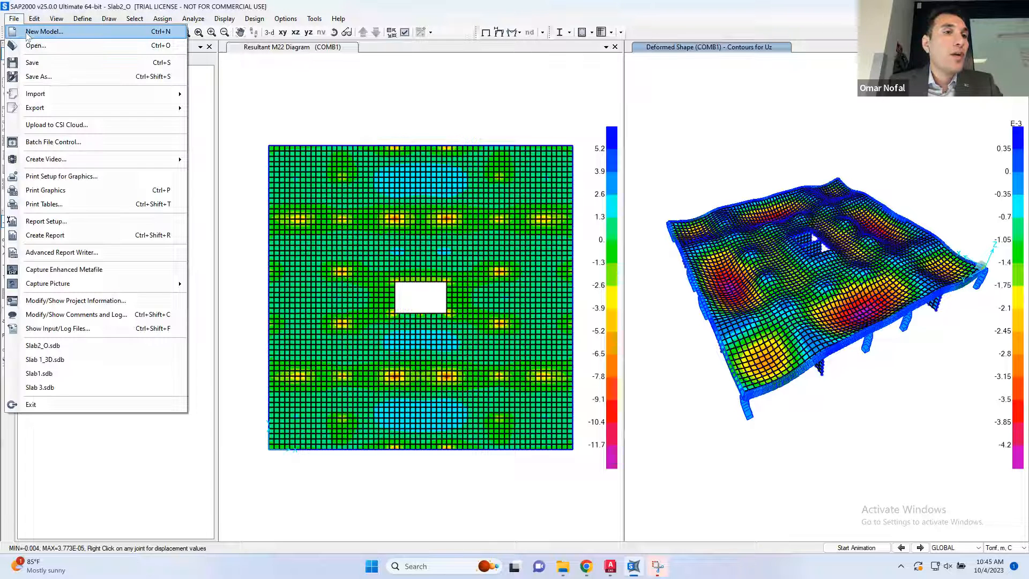
{"action": "left_click", "coordinate": [48, 76]}
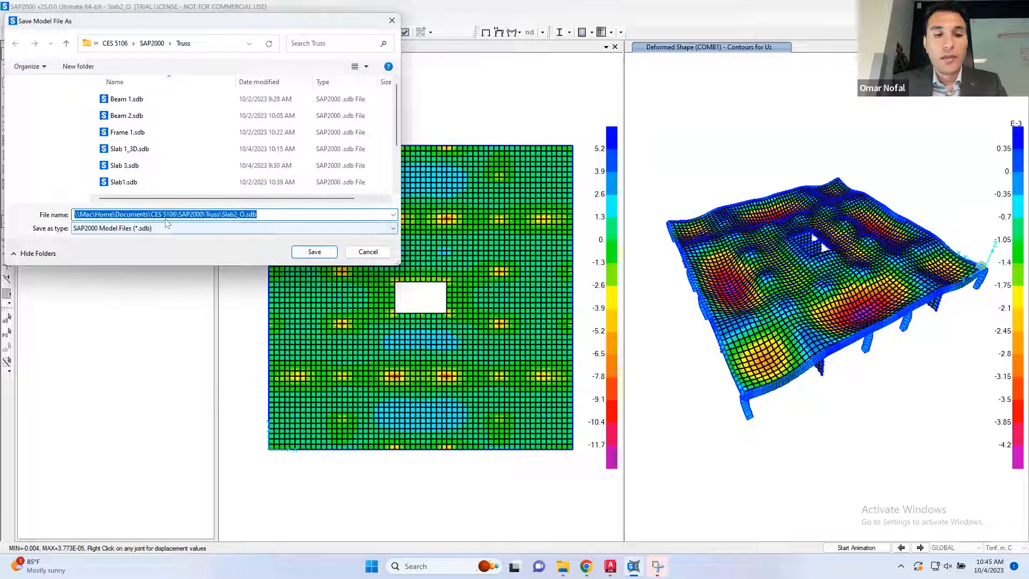
{"action": "type", "text": "Slab 4"}
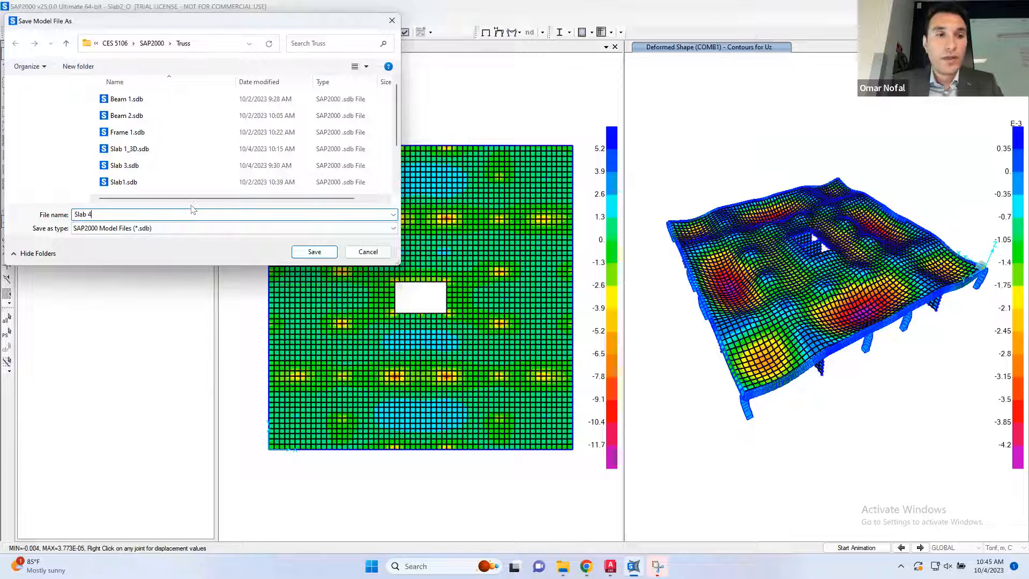
{"action": "type", "text": " #D"}
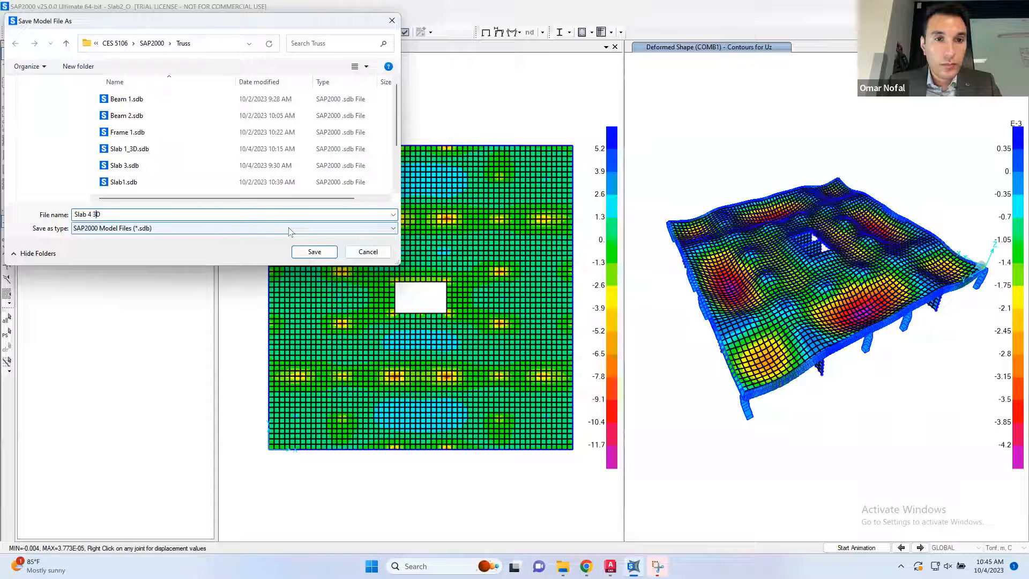
{"action": "left_click", "coordinate": [308, 250]}
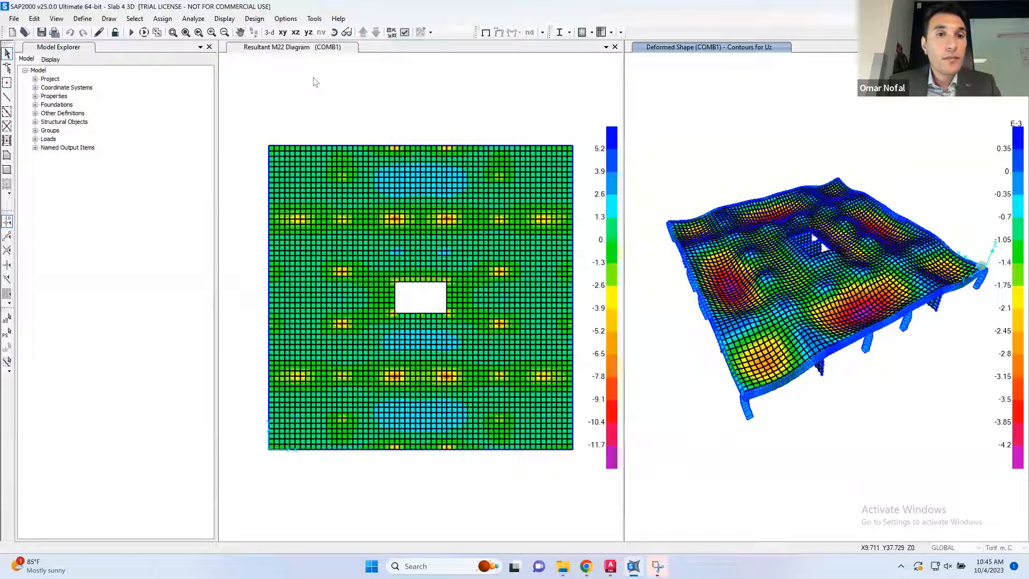
Show the undeformed shape and set the plan window to the xz view with plan angle 270, elevation 0 and aperture 0.
{"action": "left_click", "coordinate": [321, 78]}
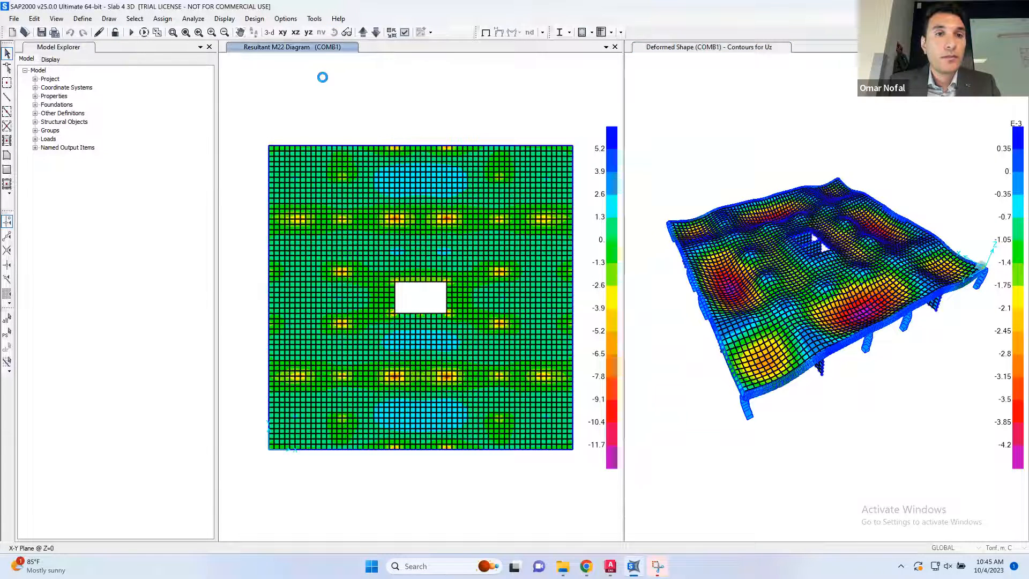
{"action": "key", "text": "F4"}
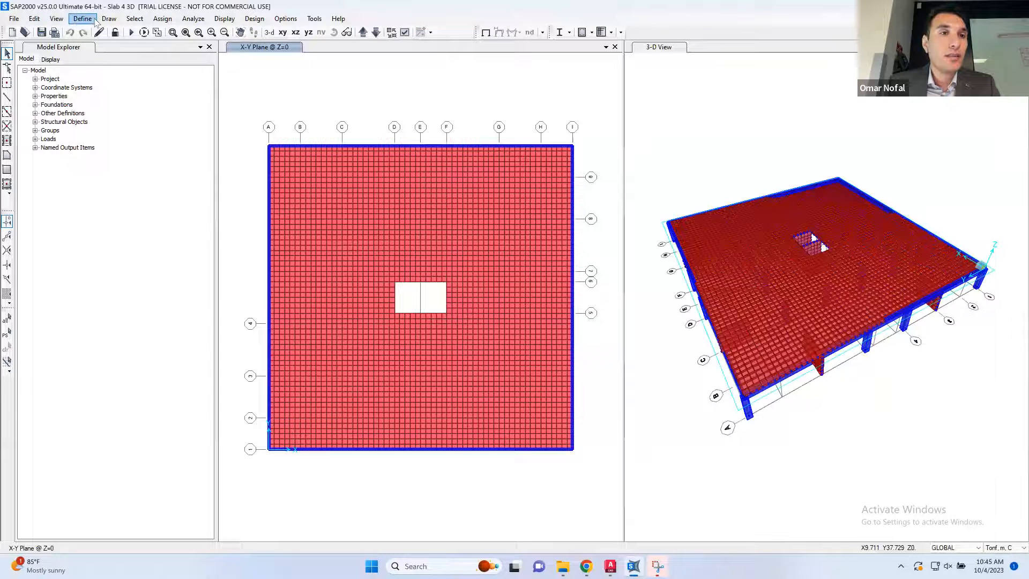
{"action": "left_click", "coordinate": [56, 19]}
{"action": "left_click", "coordinate": [84, 32]}
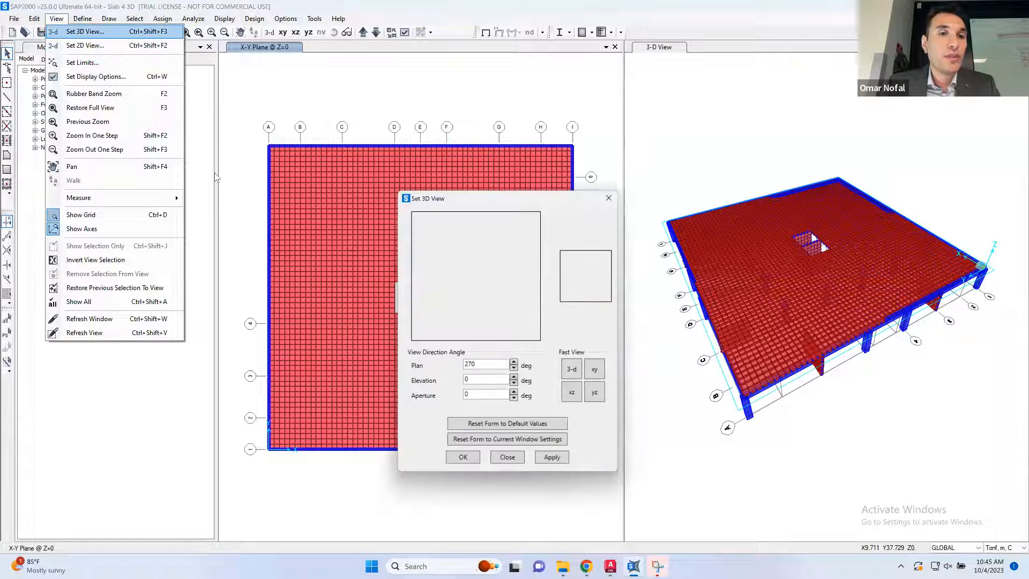
{"action": "left_click", "coordinate": [577, 396]}
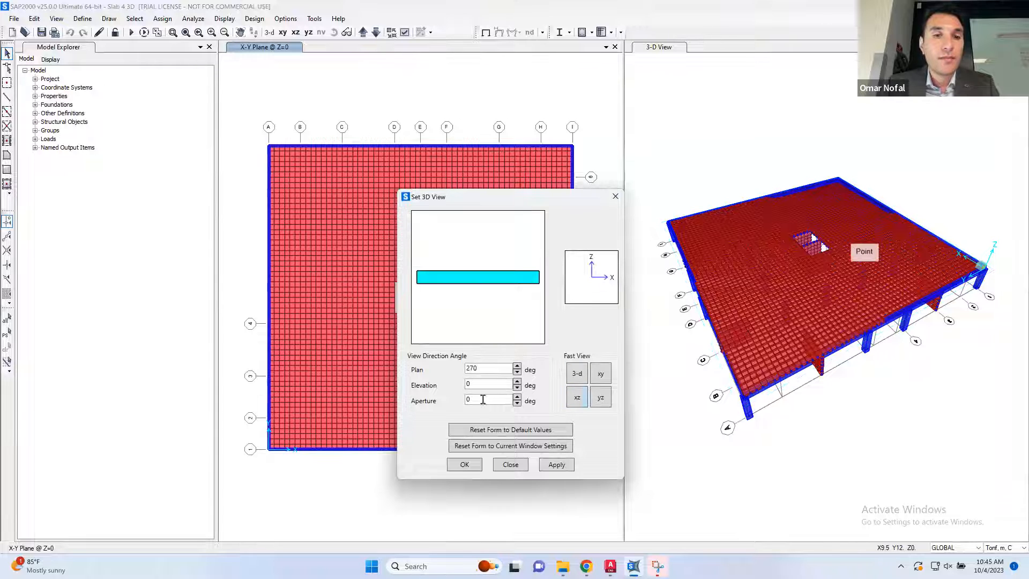
{"action": "left_click", "coordinate": [460, 466]}
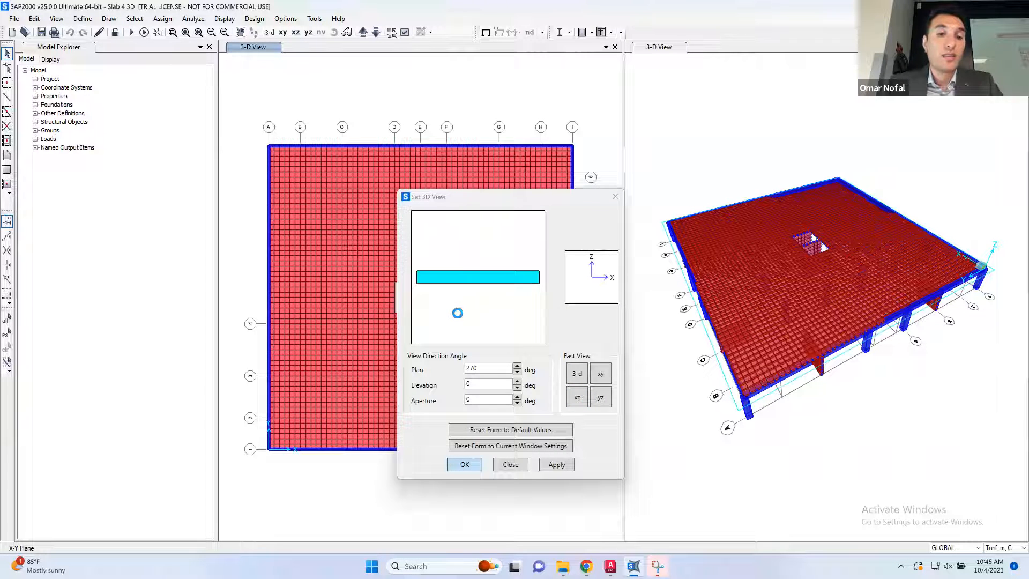
Select the whole storey in the xz view and replicate it linearly 9 times with increments dx 0, dy 0 and dz 3.
{"action": "left_click_drag", "start_coordinate": [594, 251], "coordinate": [265, 315]}
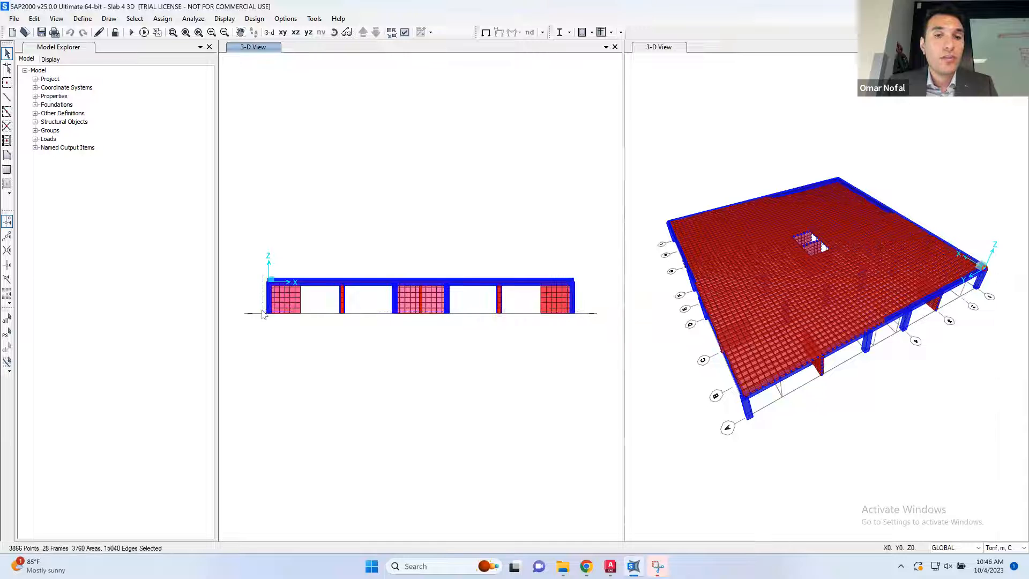
{"action": "left_click", "coordinate": [34, 19]}
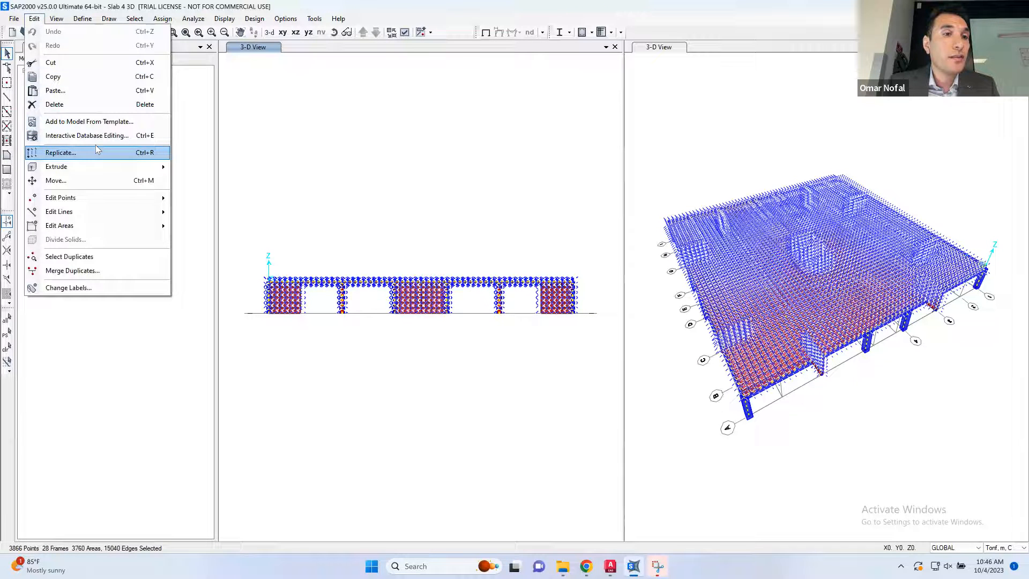
{"action": "left_click", "coordinate": [95, 151]}
{"action": "double_click", "coordinate": [444, 291]}
{"action": "type", "text": "9"}
{"action": "left_click", "coordinate": [557, 391]}
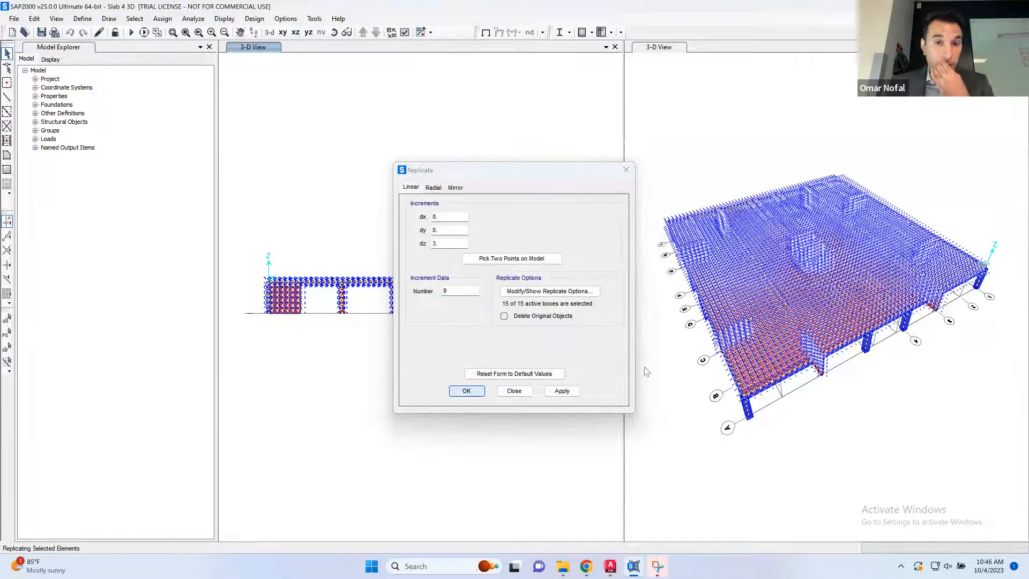